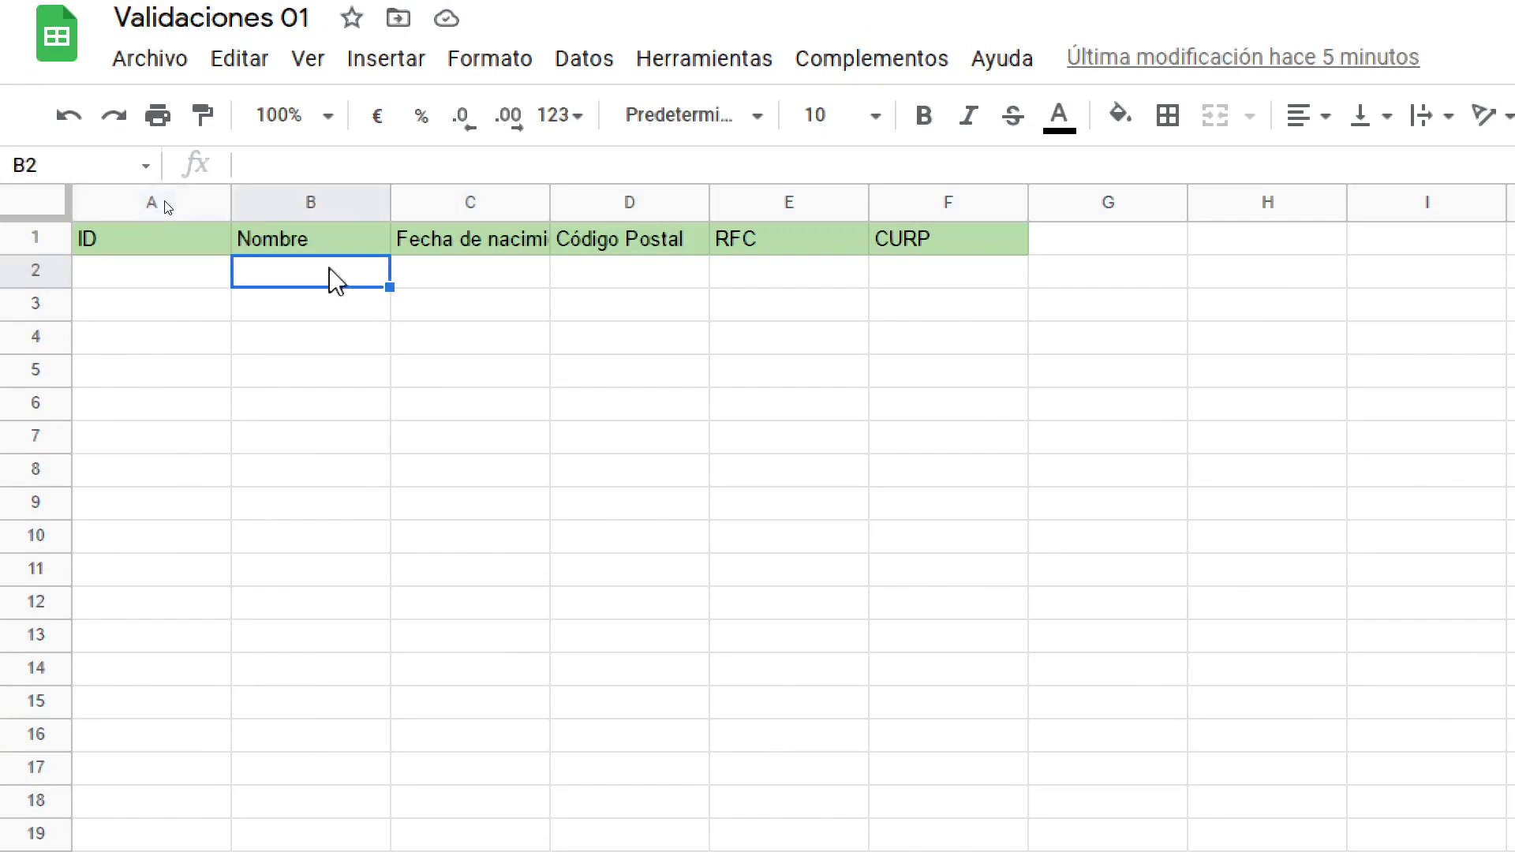
- Review the spreadsheet's Fecha de nacimiento, Código Postal, RFC and CURP columns
left_click(524, 276)
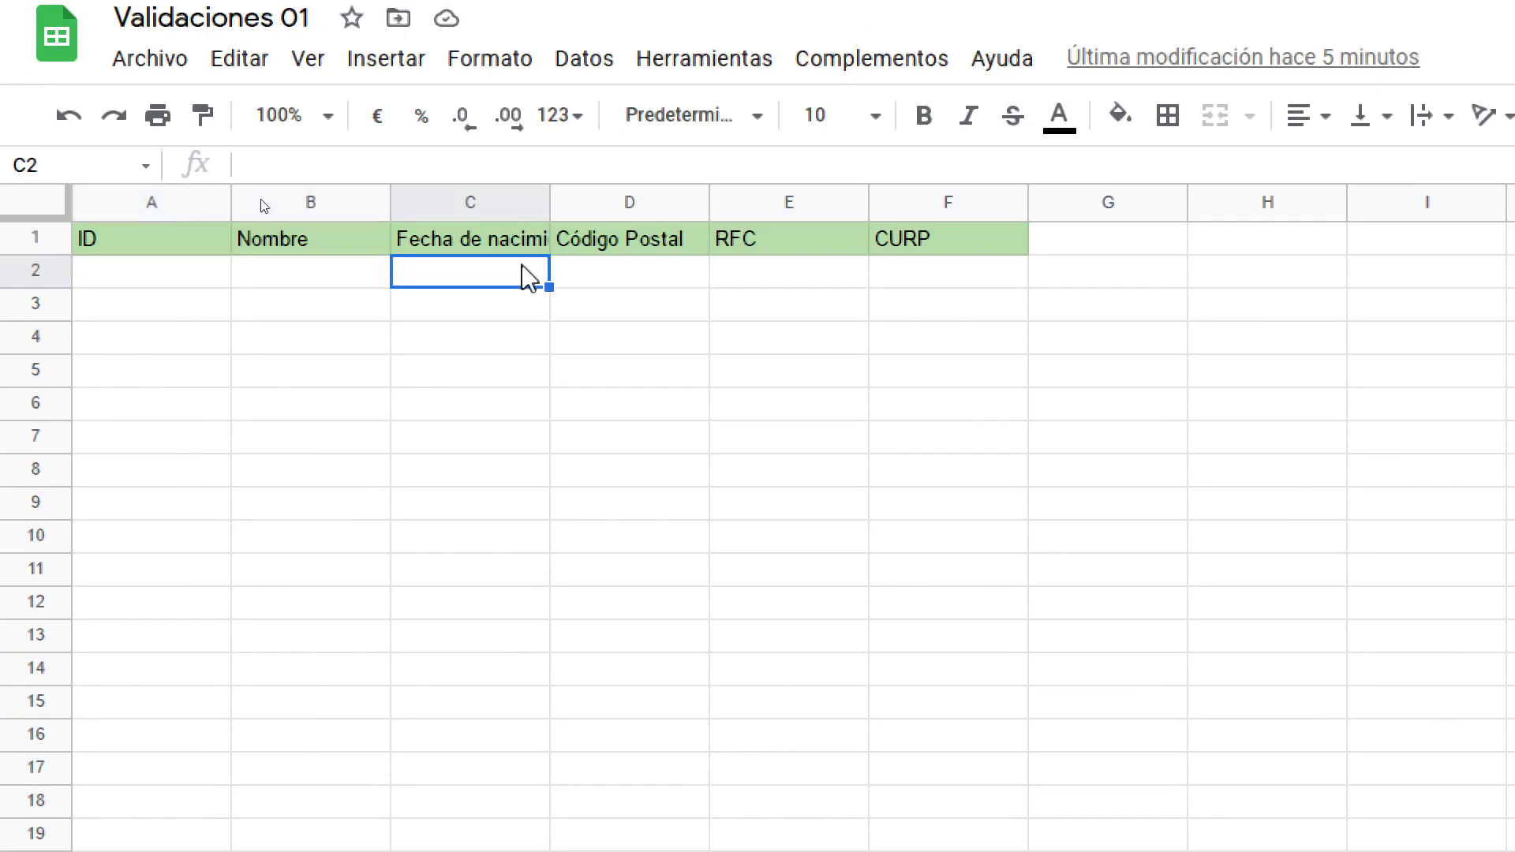
left_click(667, 286)
left_click(817, 282)
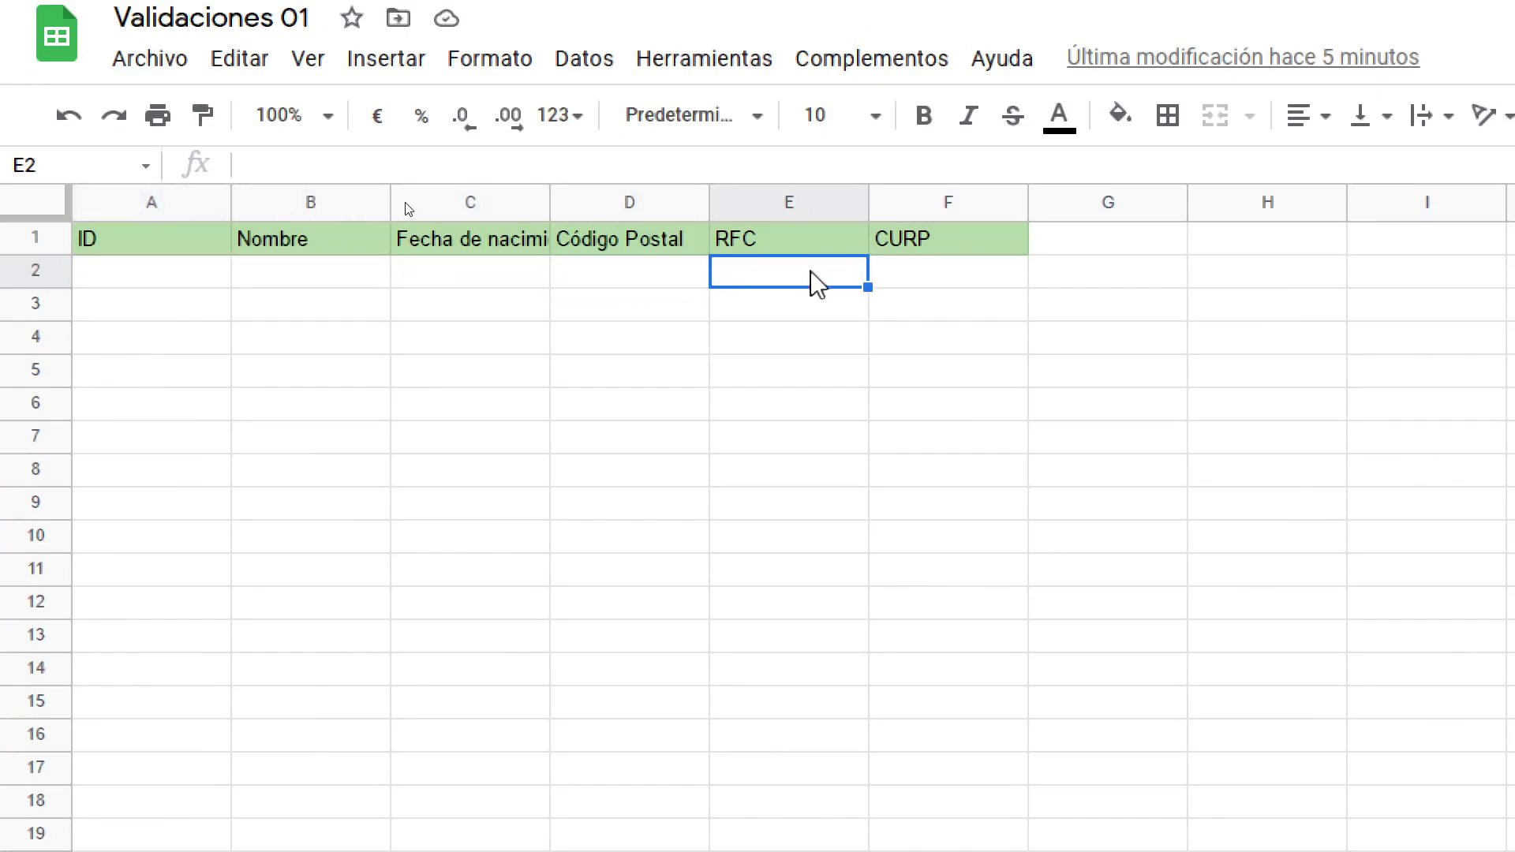
left_click(943, 277)
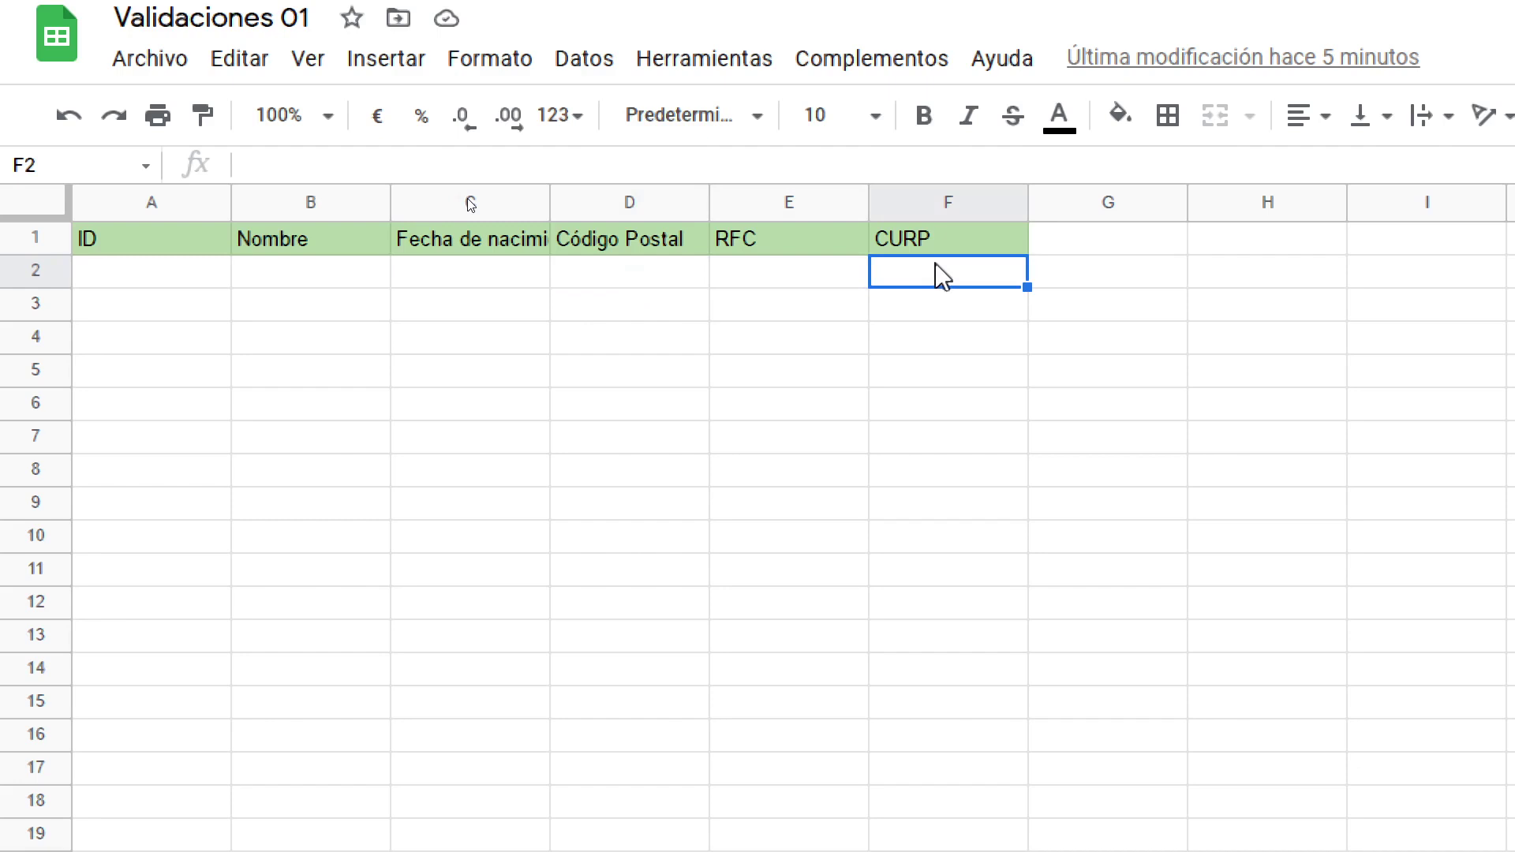
key("Up")
key("Left")
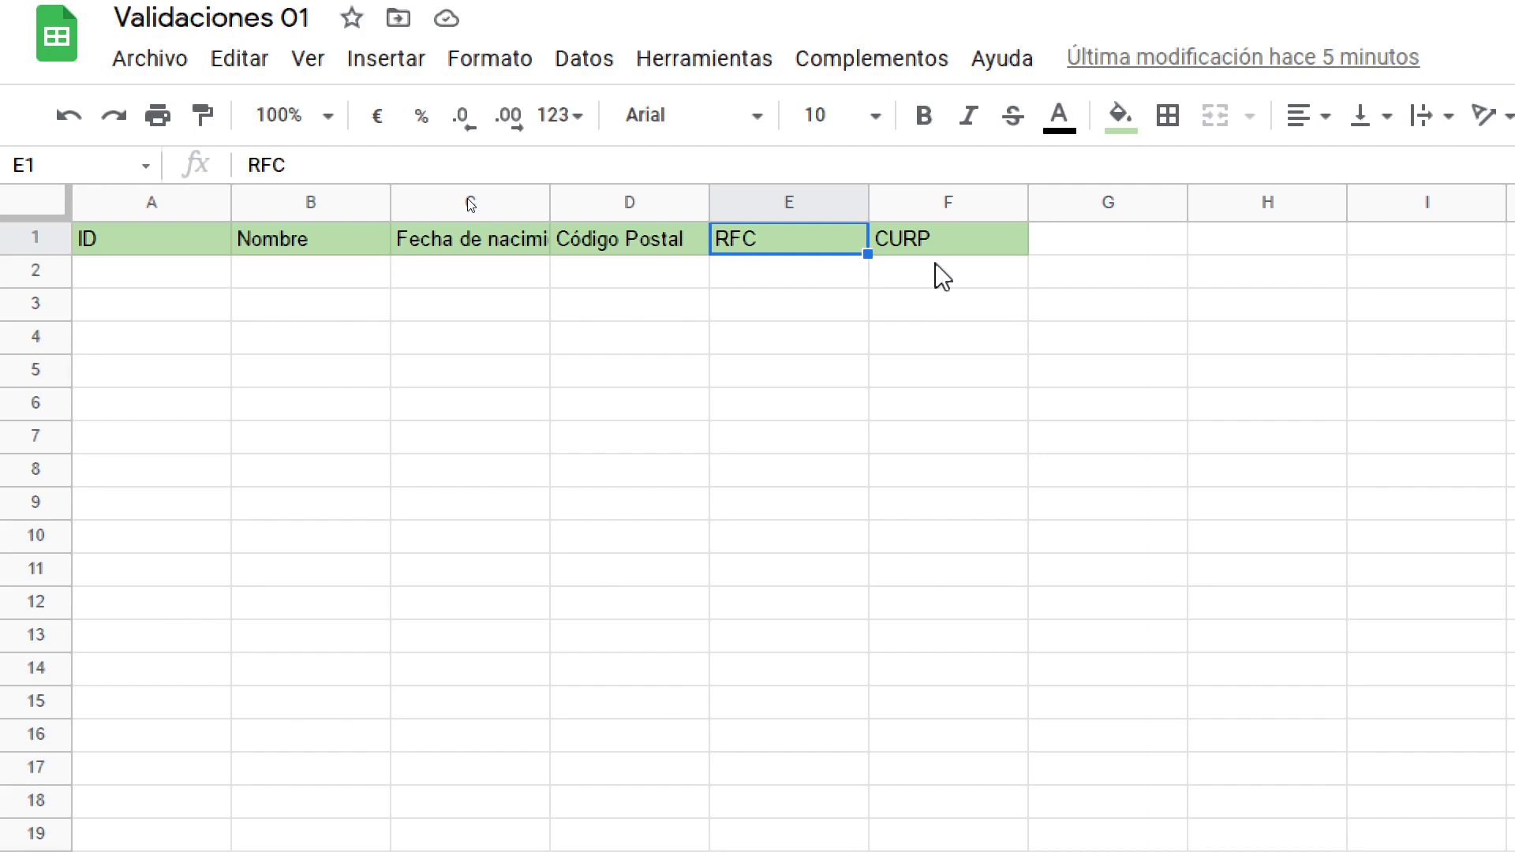
key("Right")
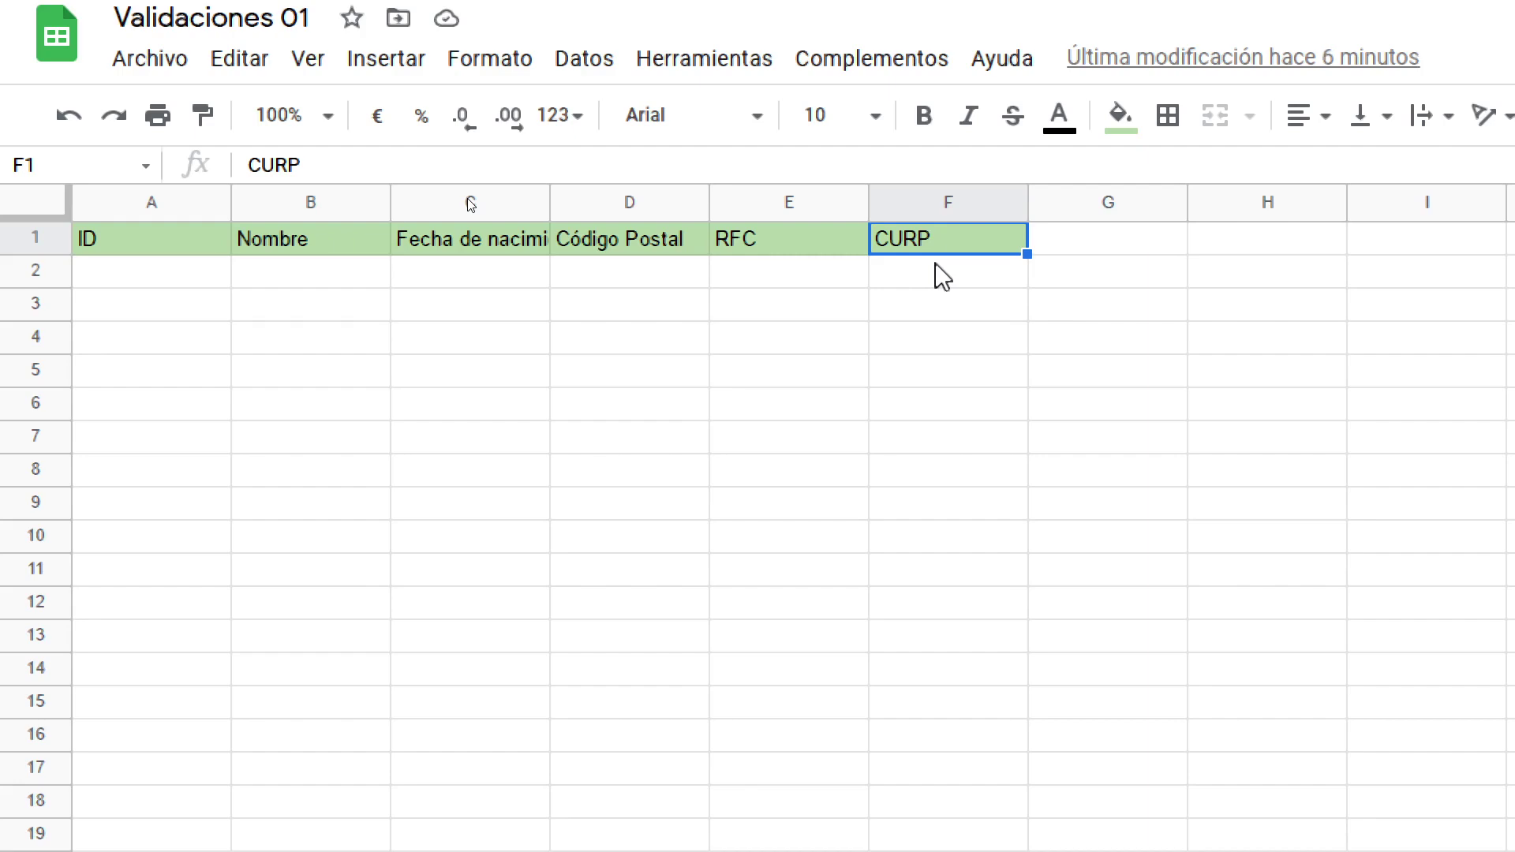
key("super+minus")
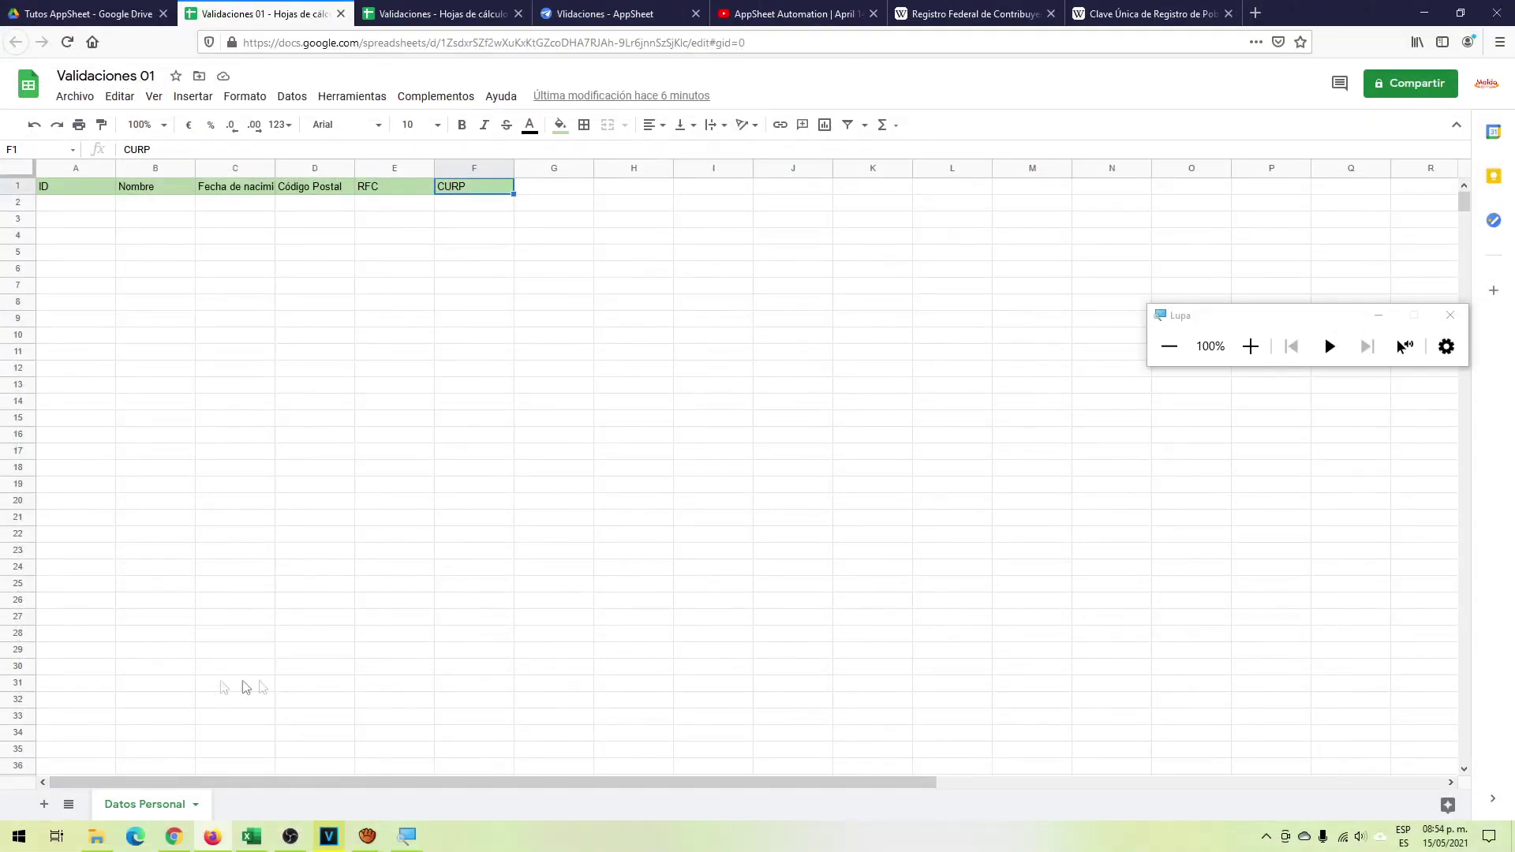
- Load AppSheet in a new tab and start a new app from My Apps
left_click(1255, 14)
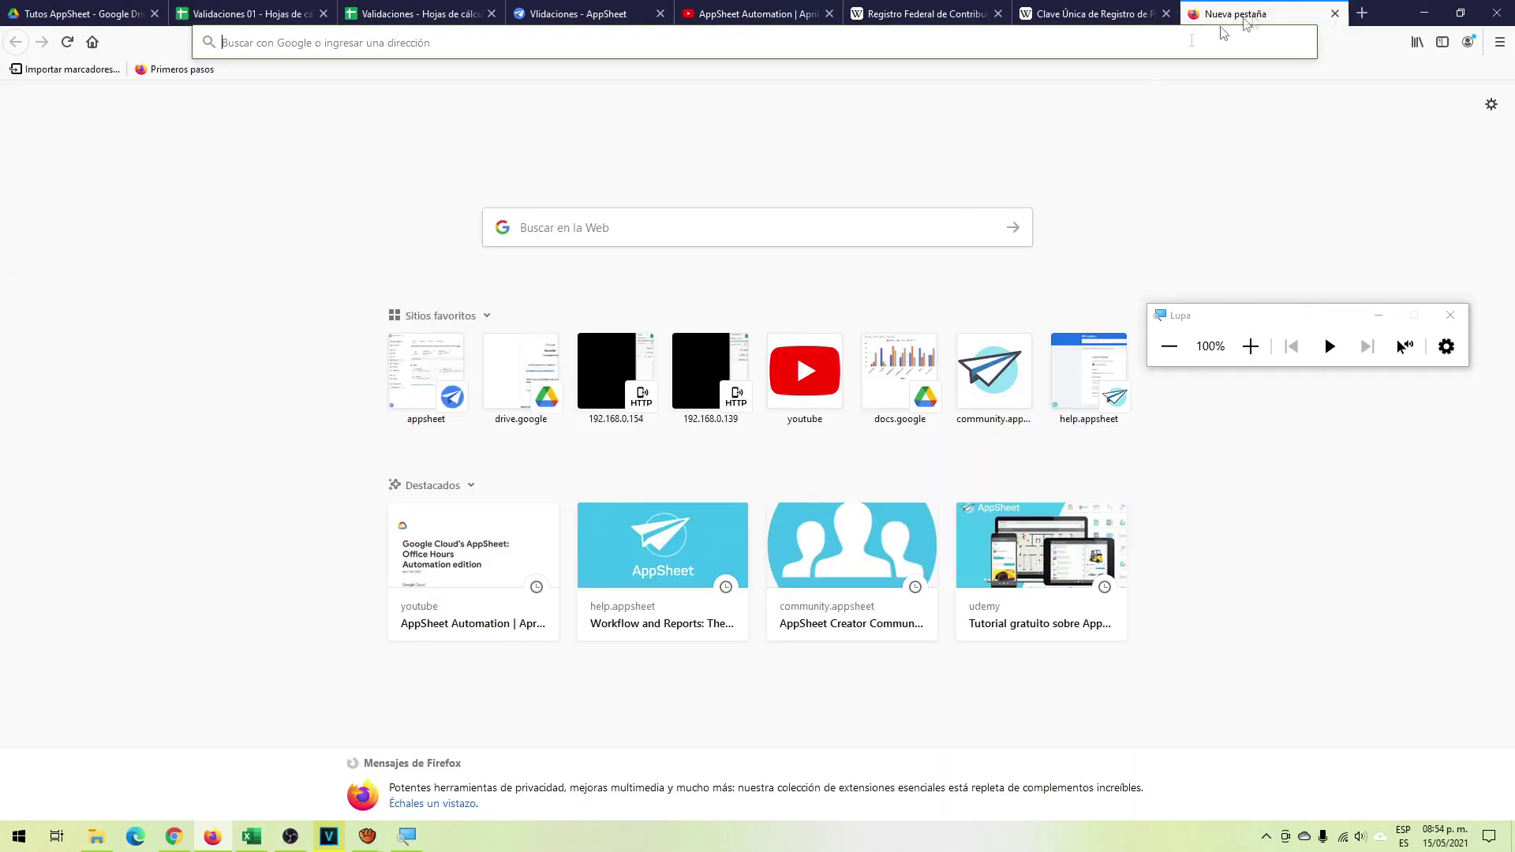
type("appsheet.com/")
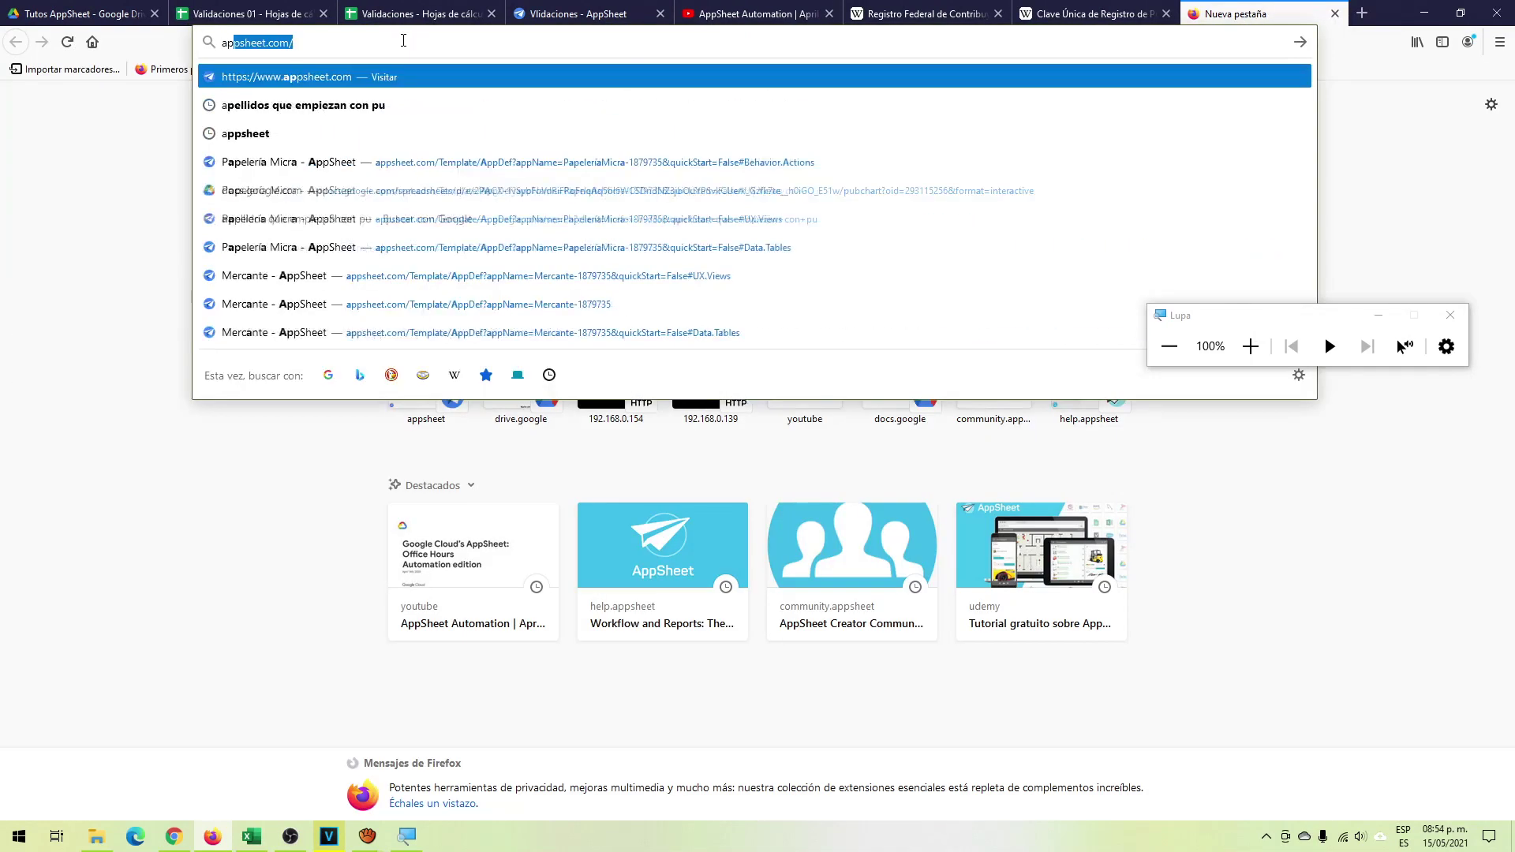
key("Return")
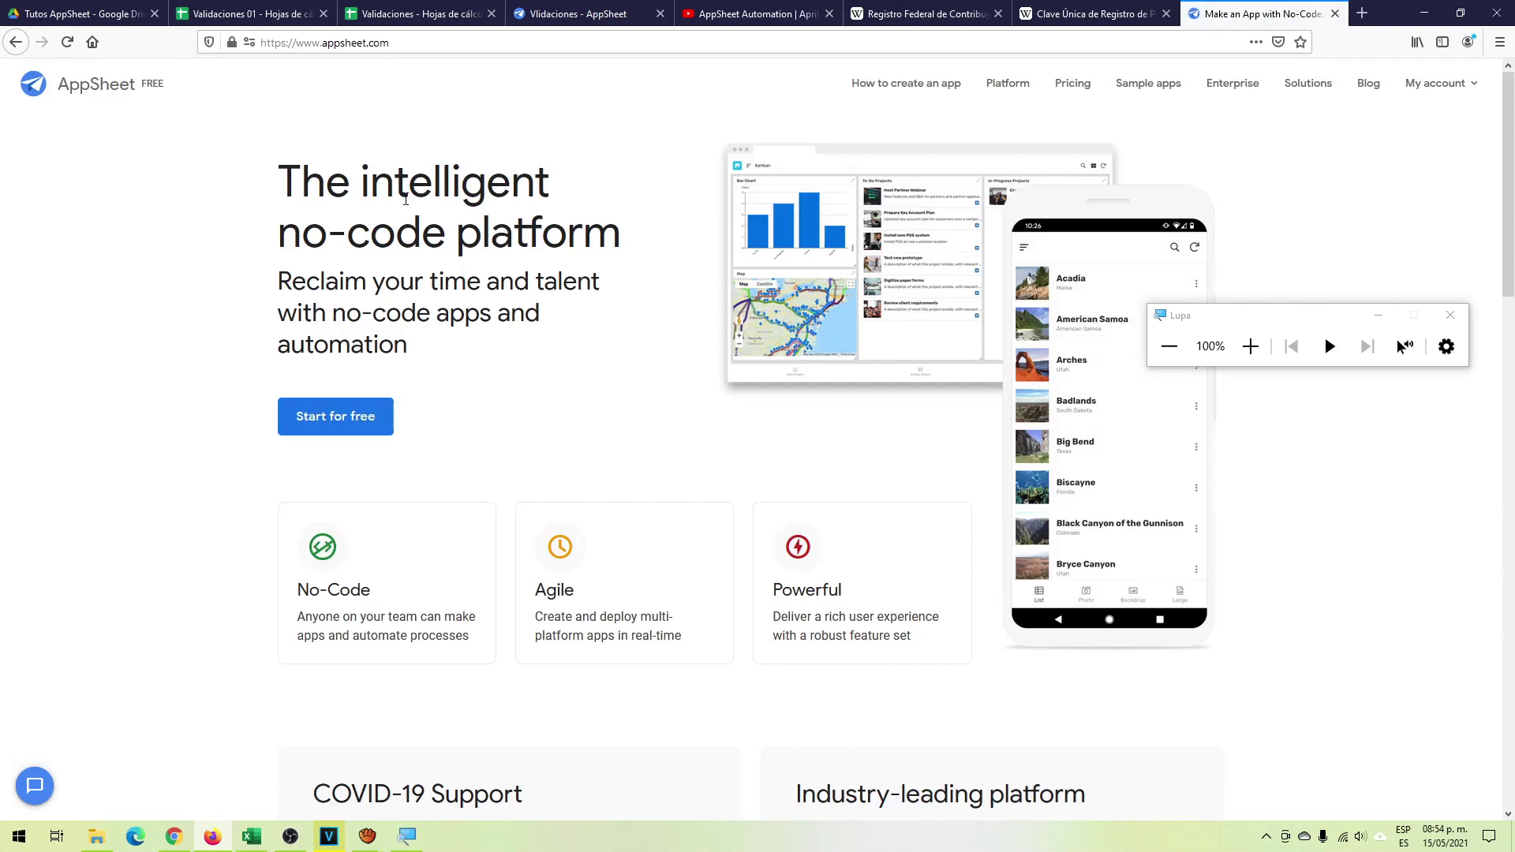
left_click(335, 419)
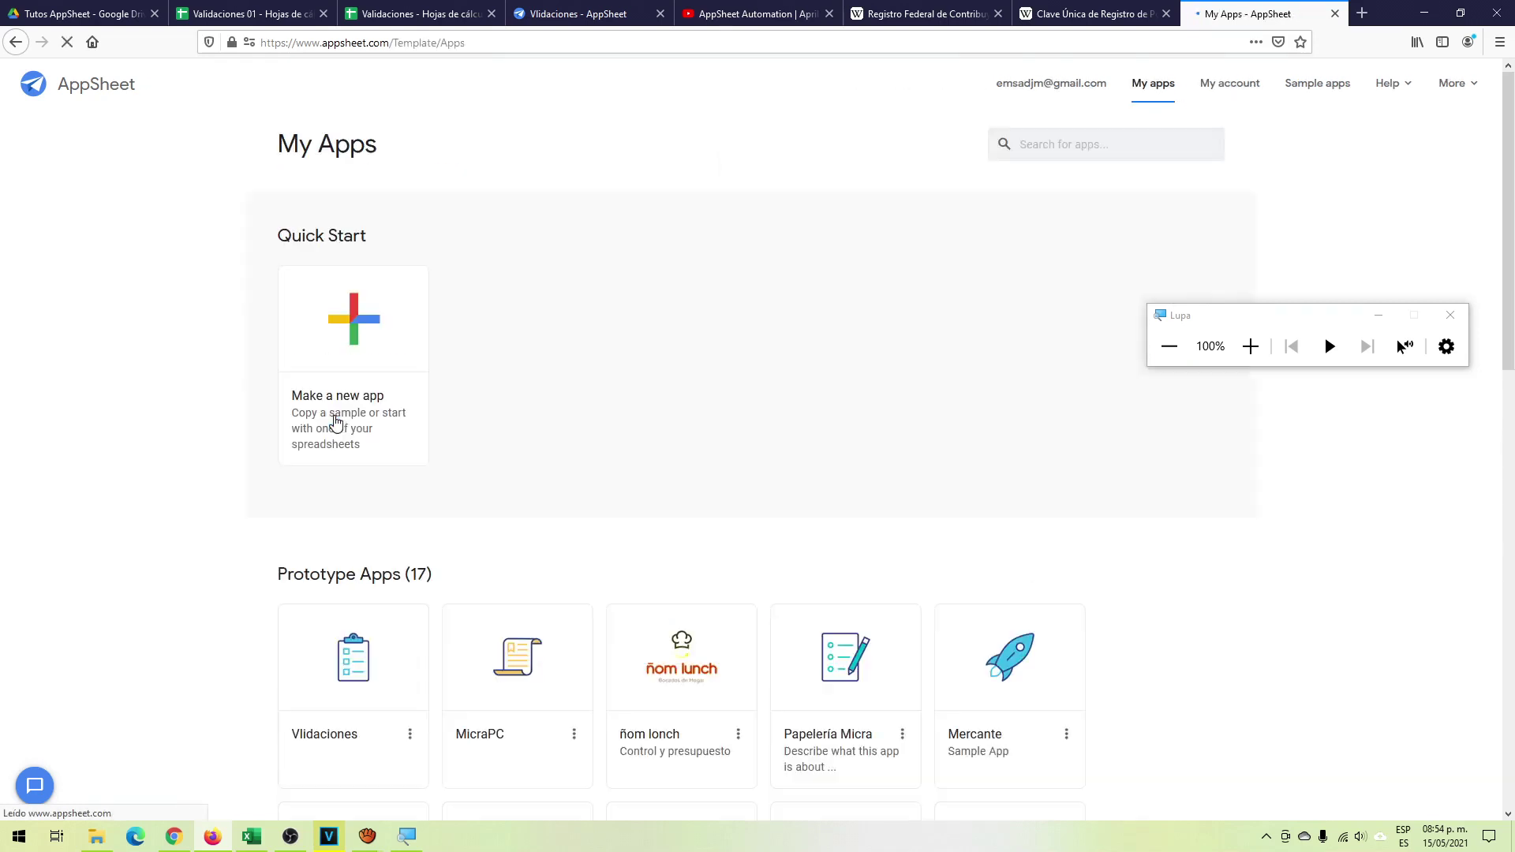
left_click(338, 333)
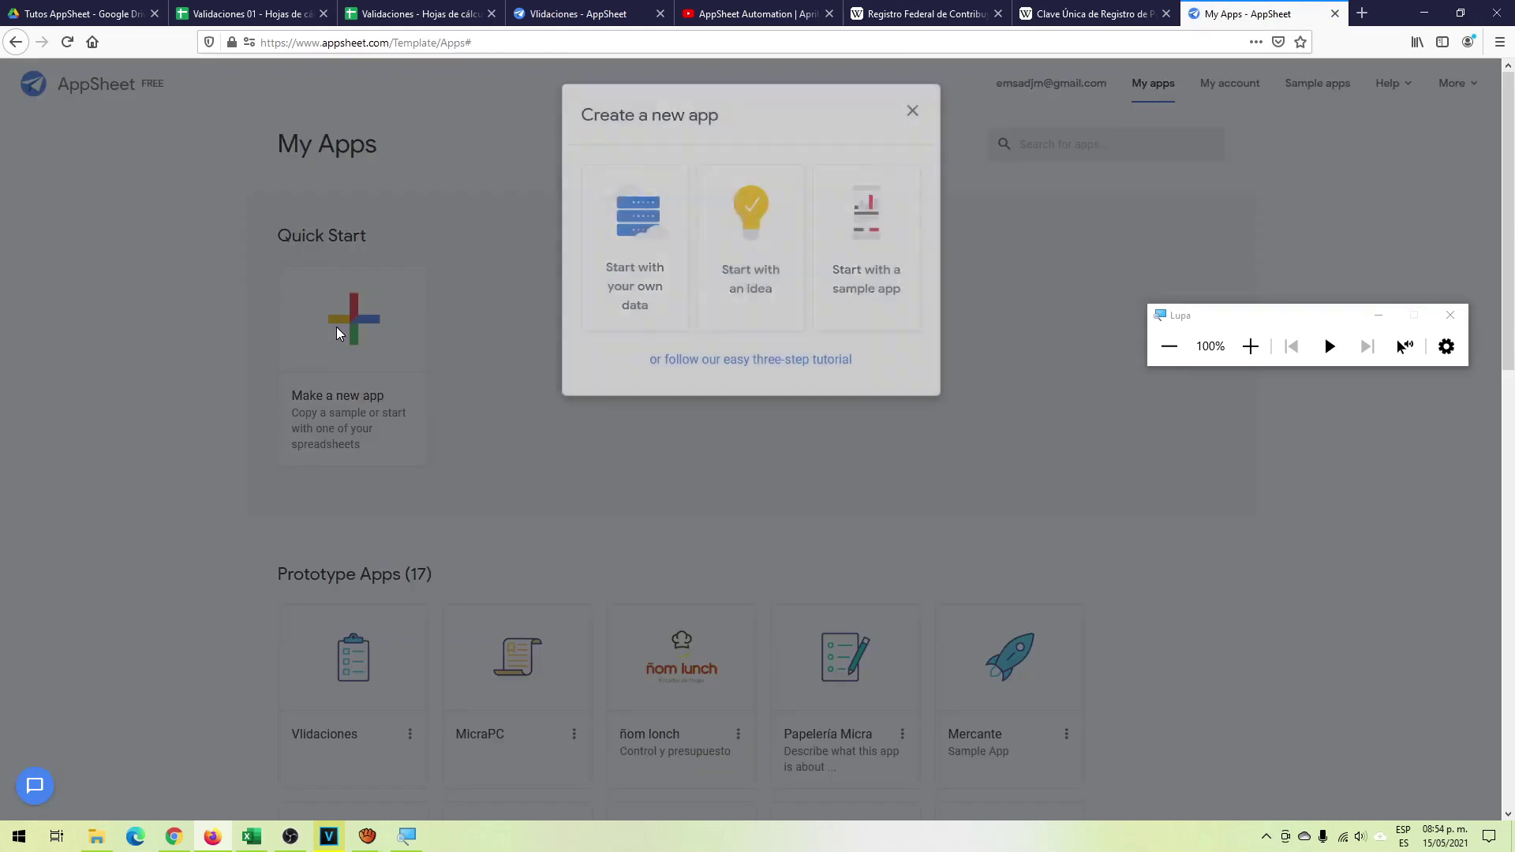
- Start an app from own data named 'Validacion 01' in the Education & Training category
left_click(643, 288)
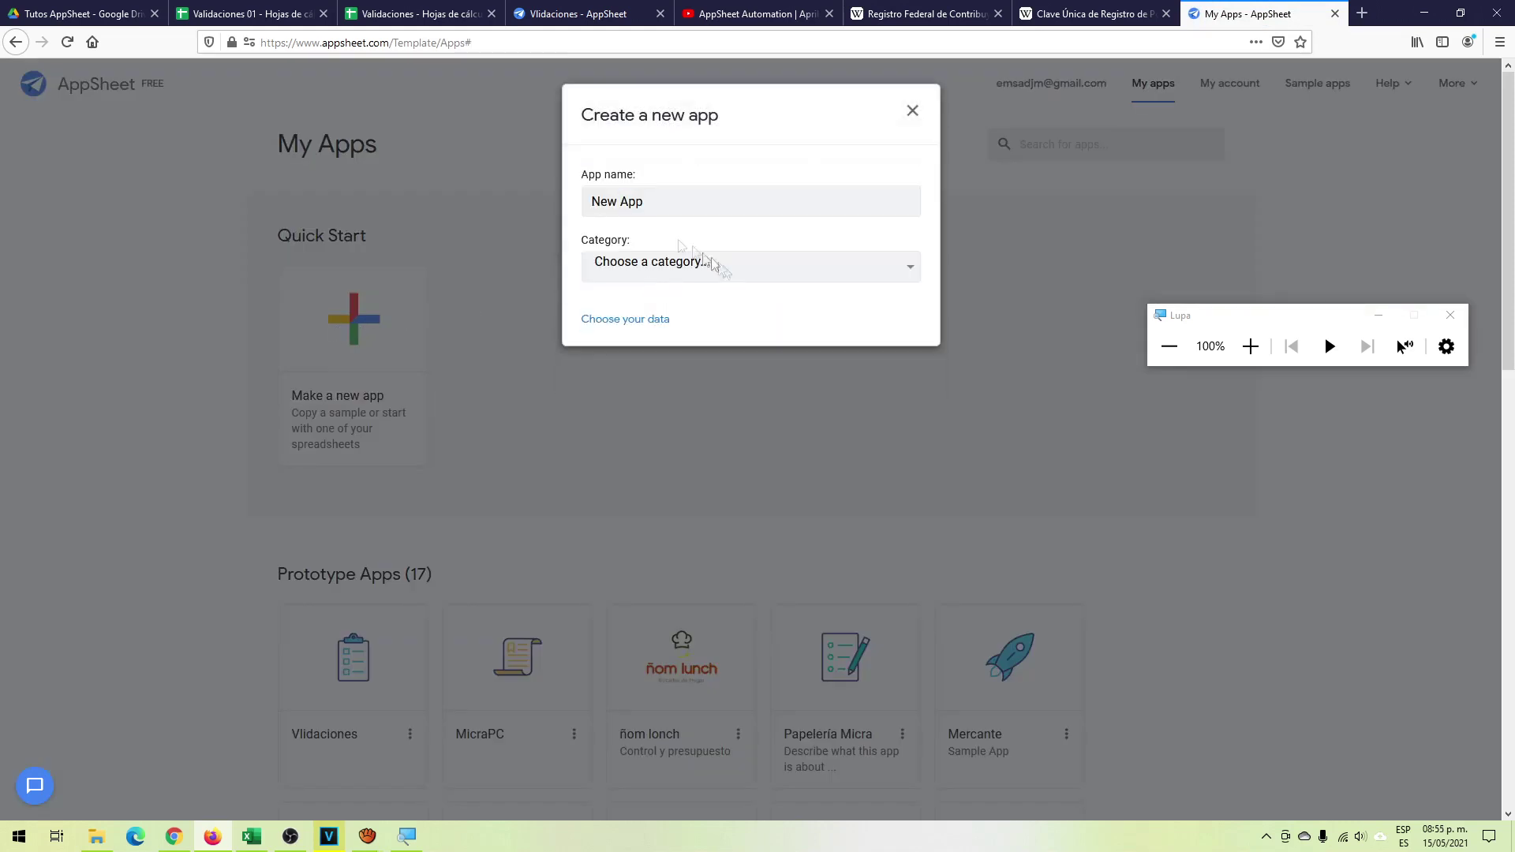
left_click_drag(646, 201, 582, 201)
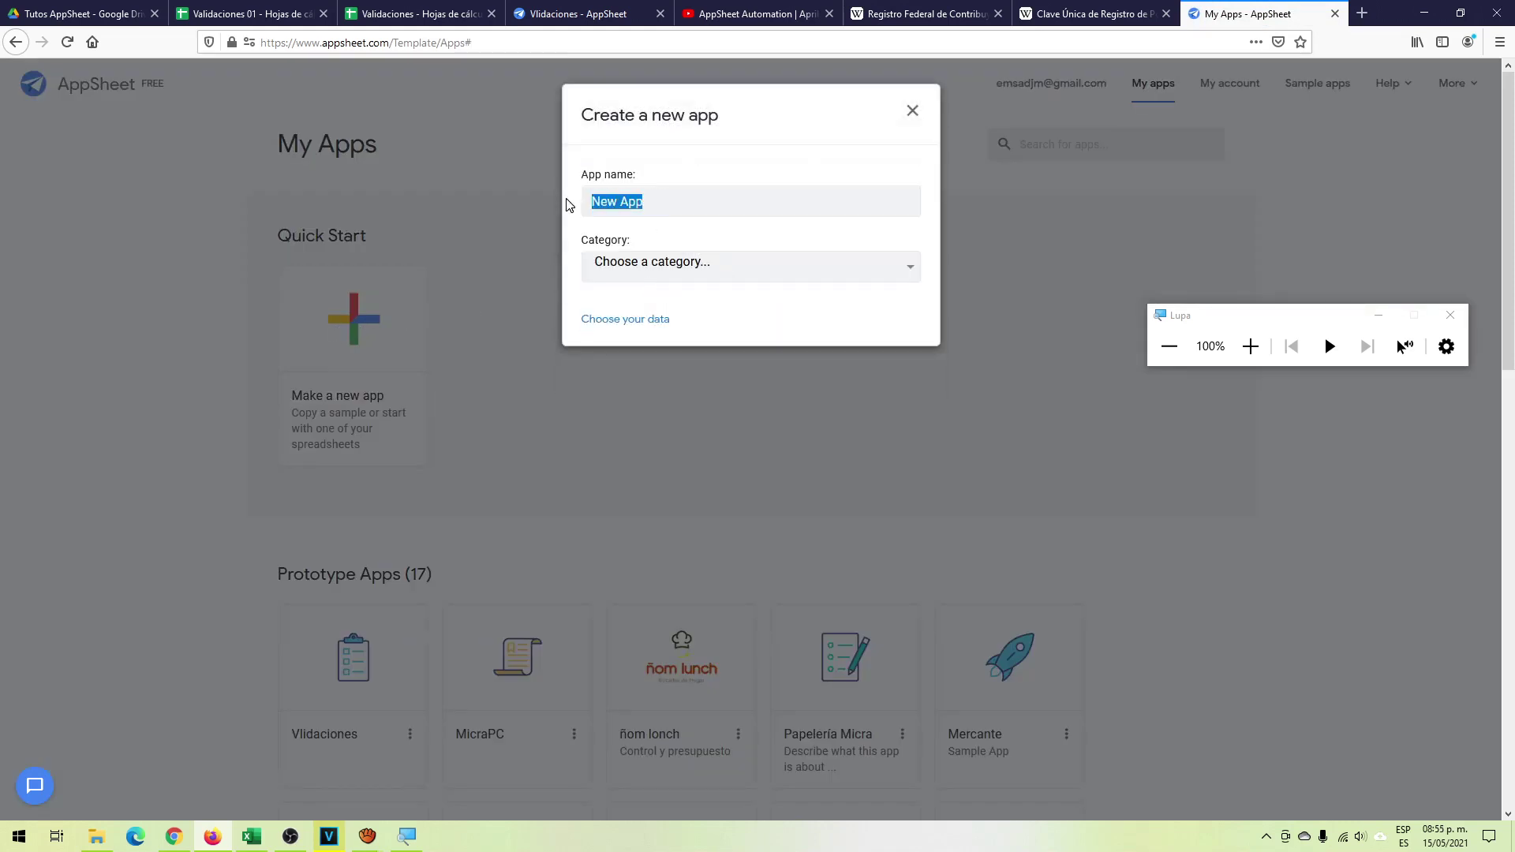
type("Validacion 01")
left_click(670, 266)
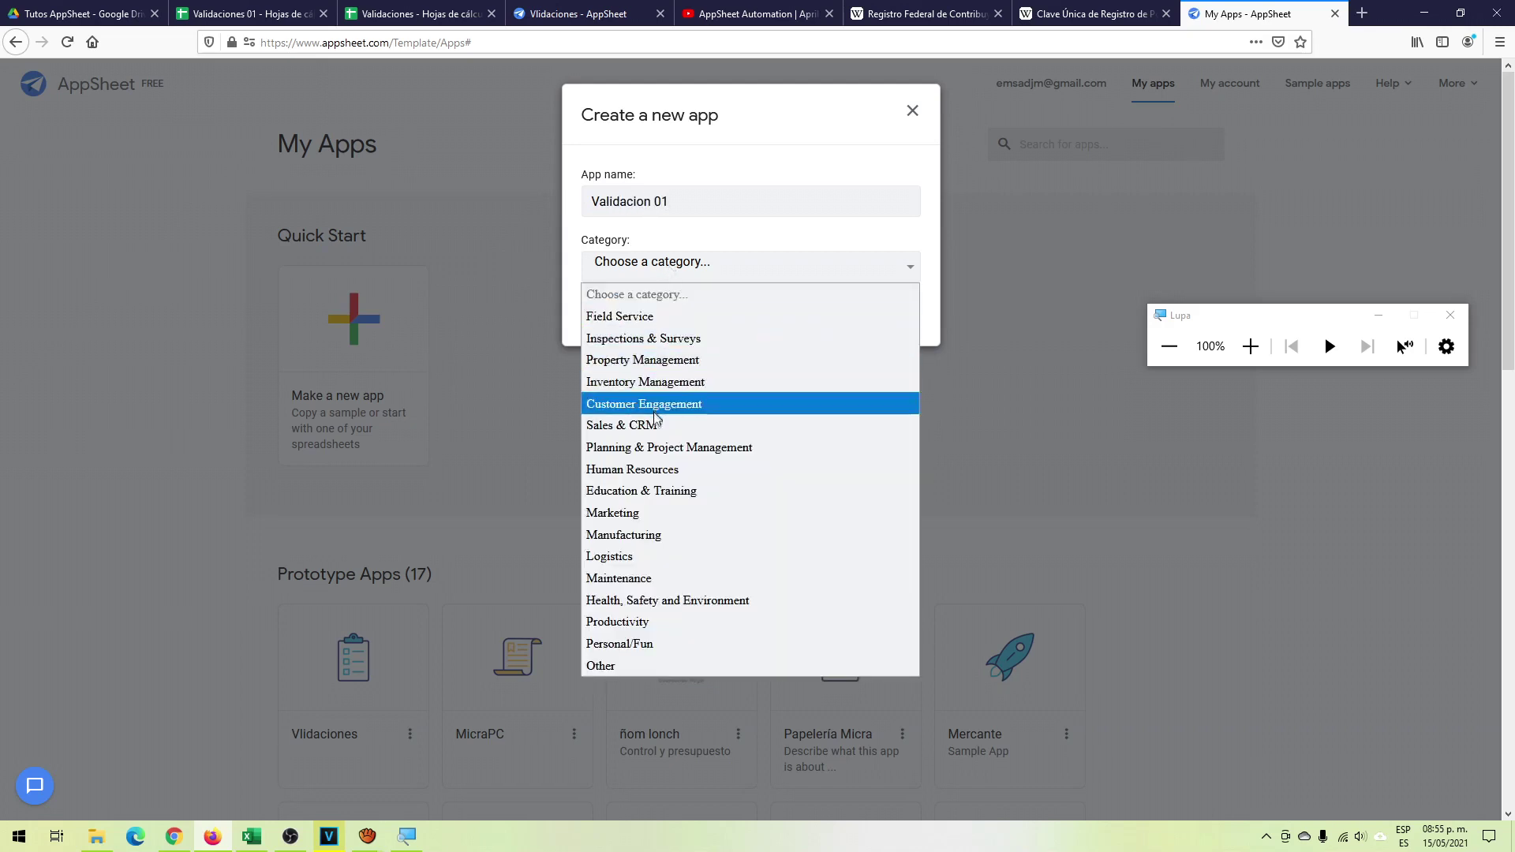
left_click(660, 491)
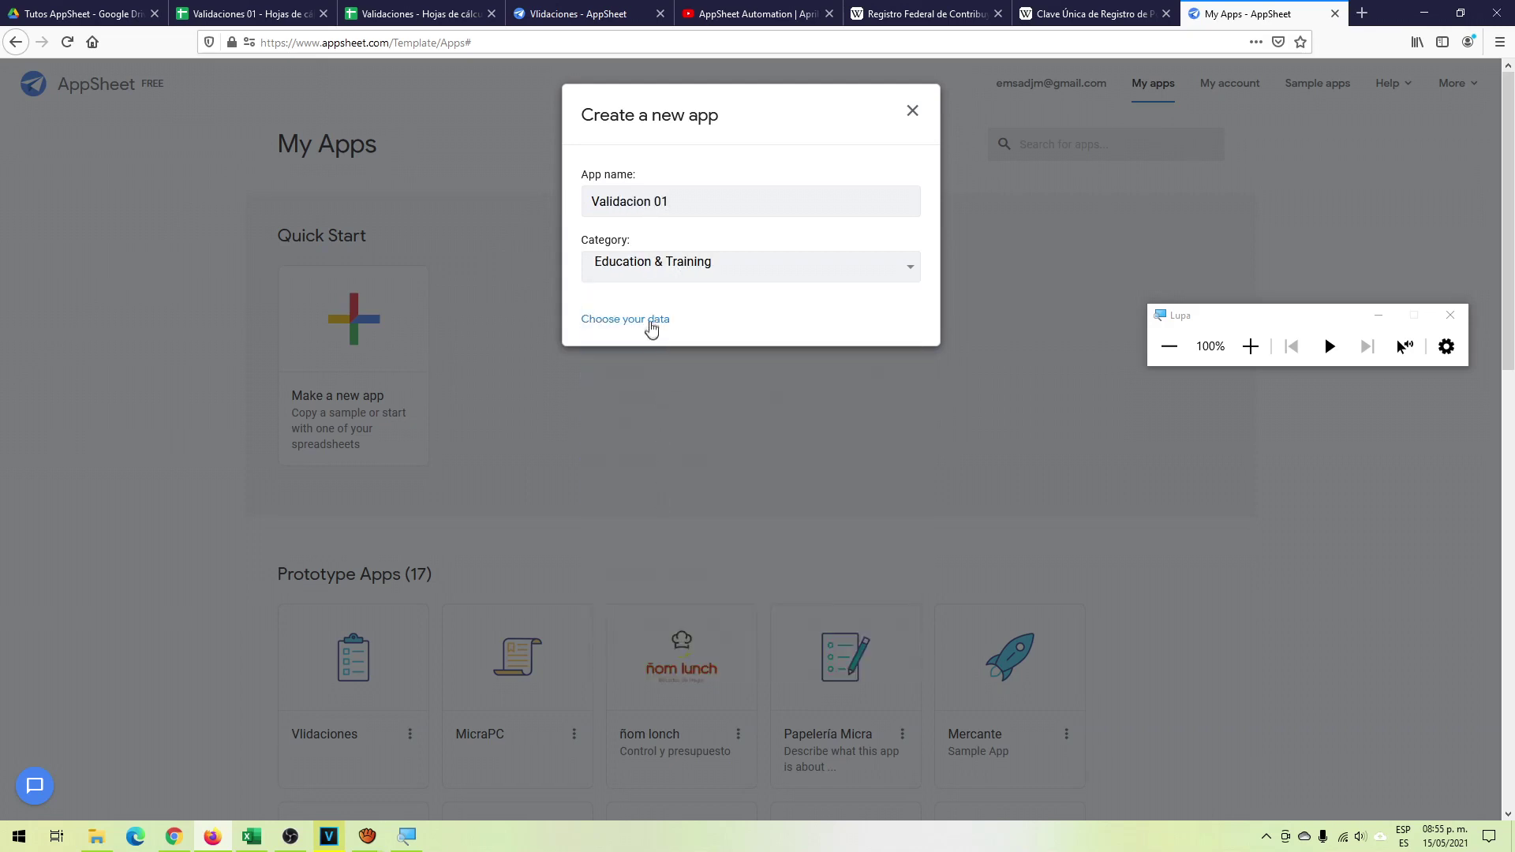
- Use the Validaciones 01 spreadsheet from the Tutos AppSheet folder as the app's data
left_click(651, 327)
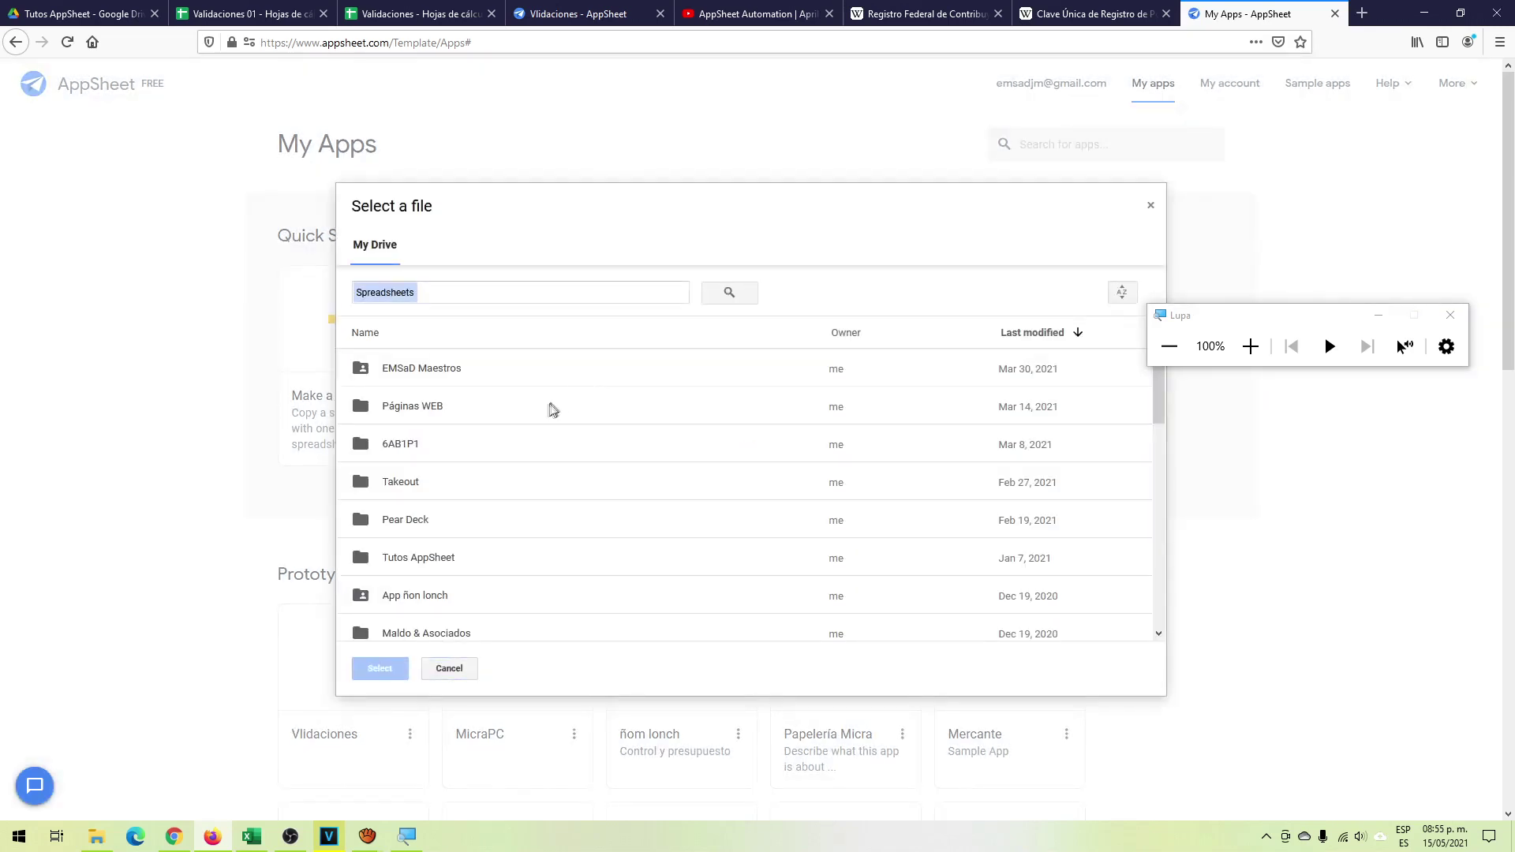
double_click(466, 559)
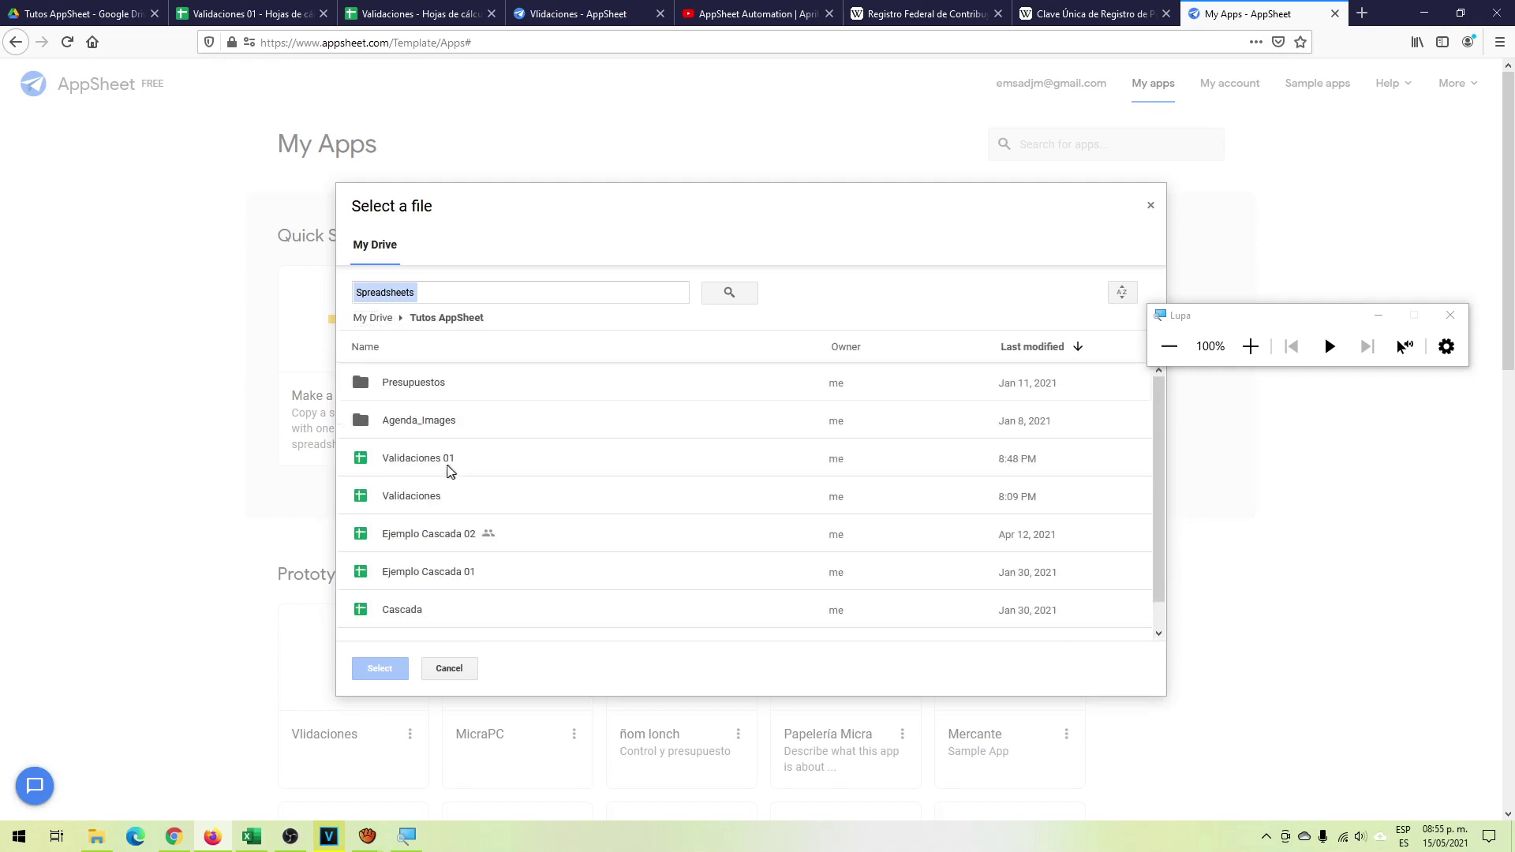
double_click(440, 464)
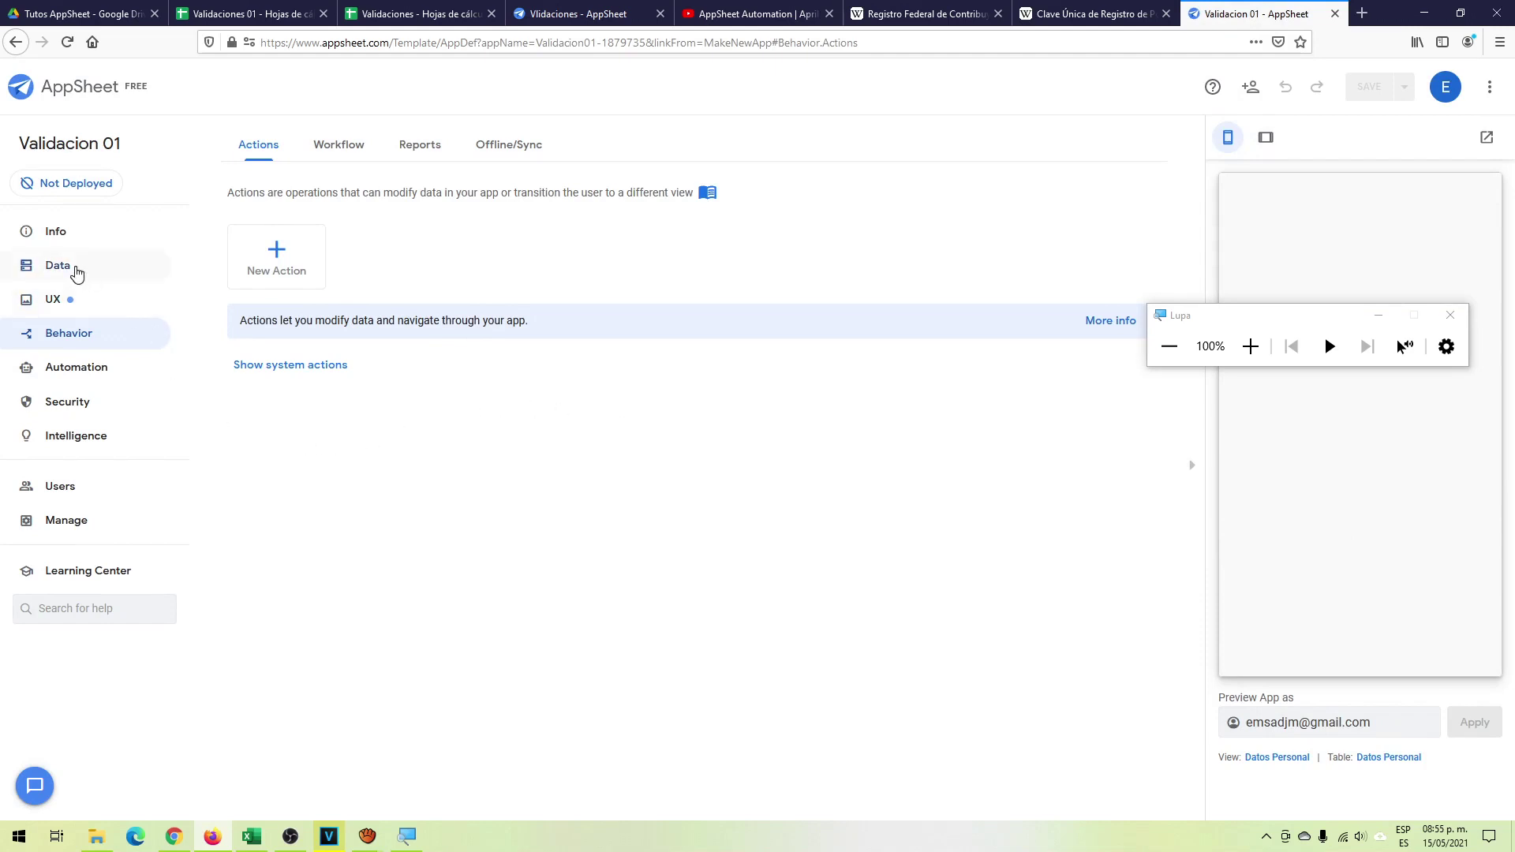
- Change the Datos Personal table's Fecha de nacimiento column type to Date and save the app
left_click(77, 273)
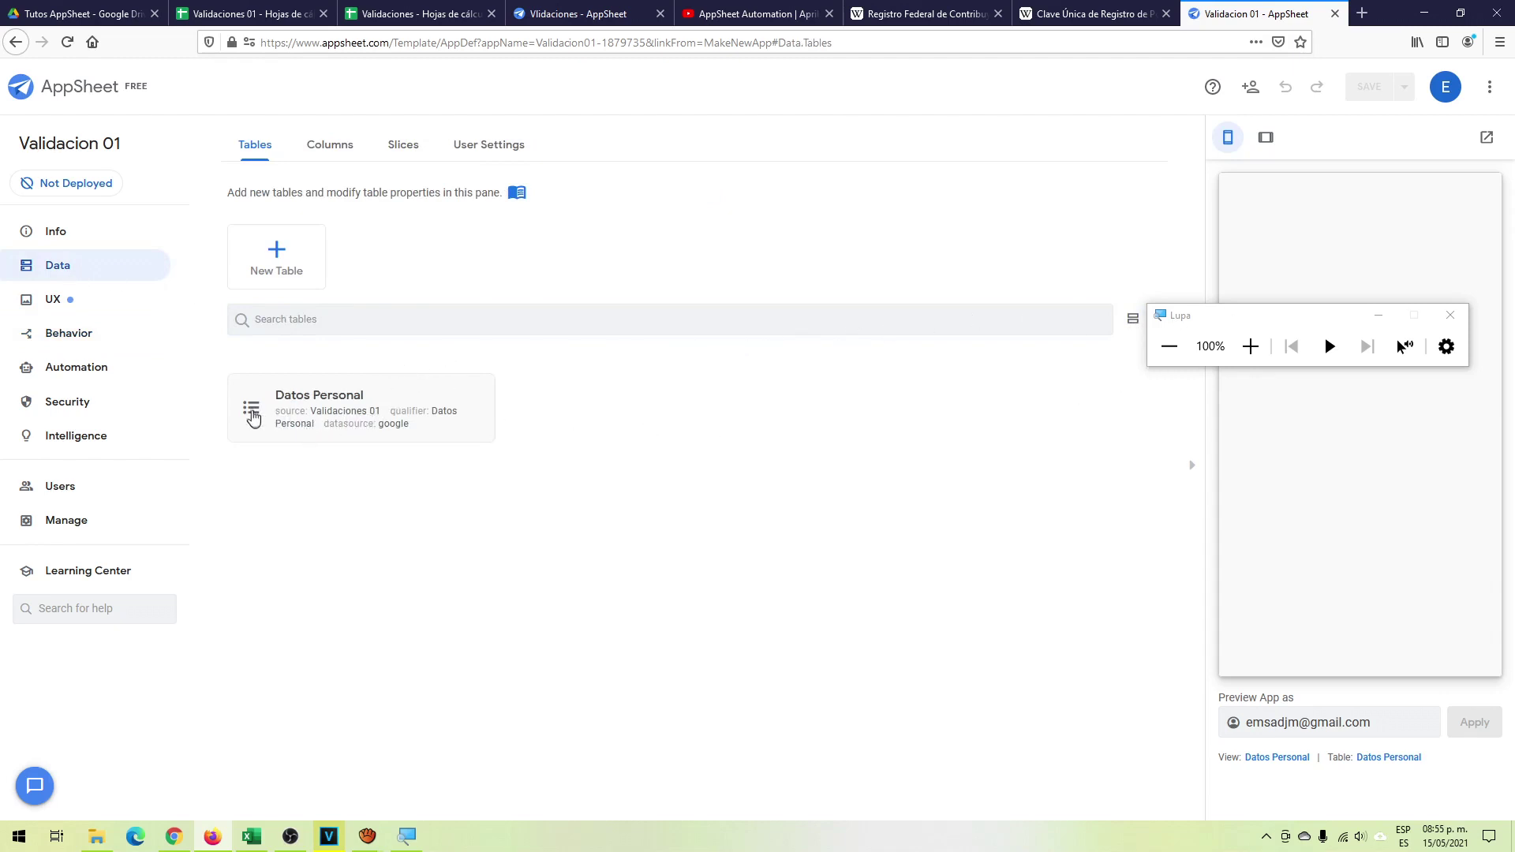
left_click(307, 406)
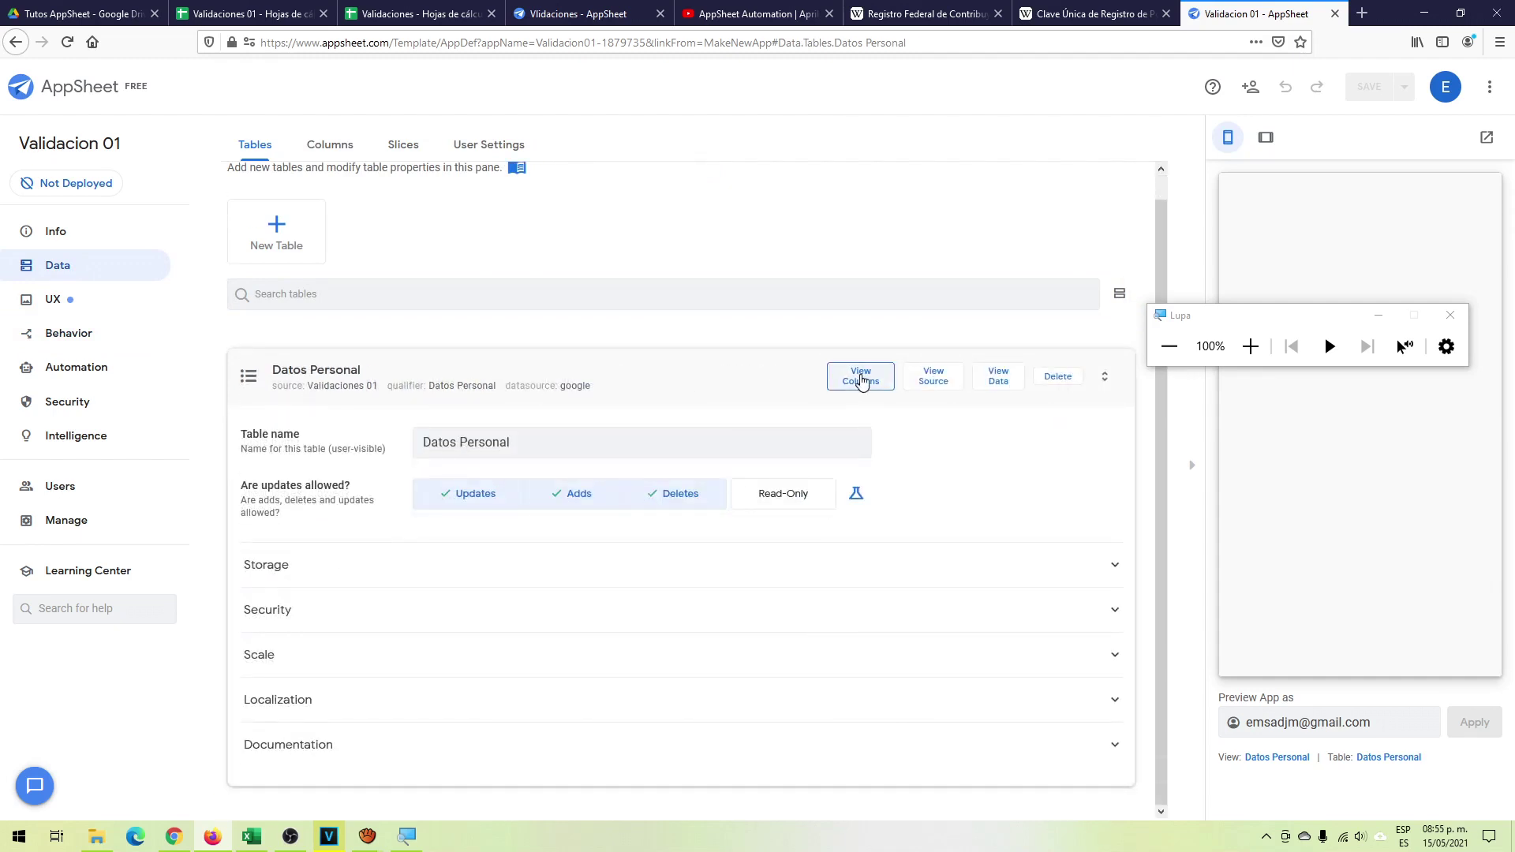
left_click(862, 378)
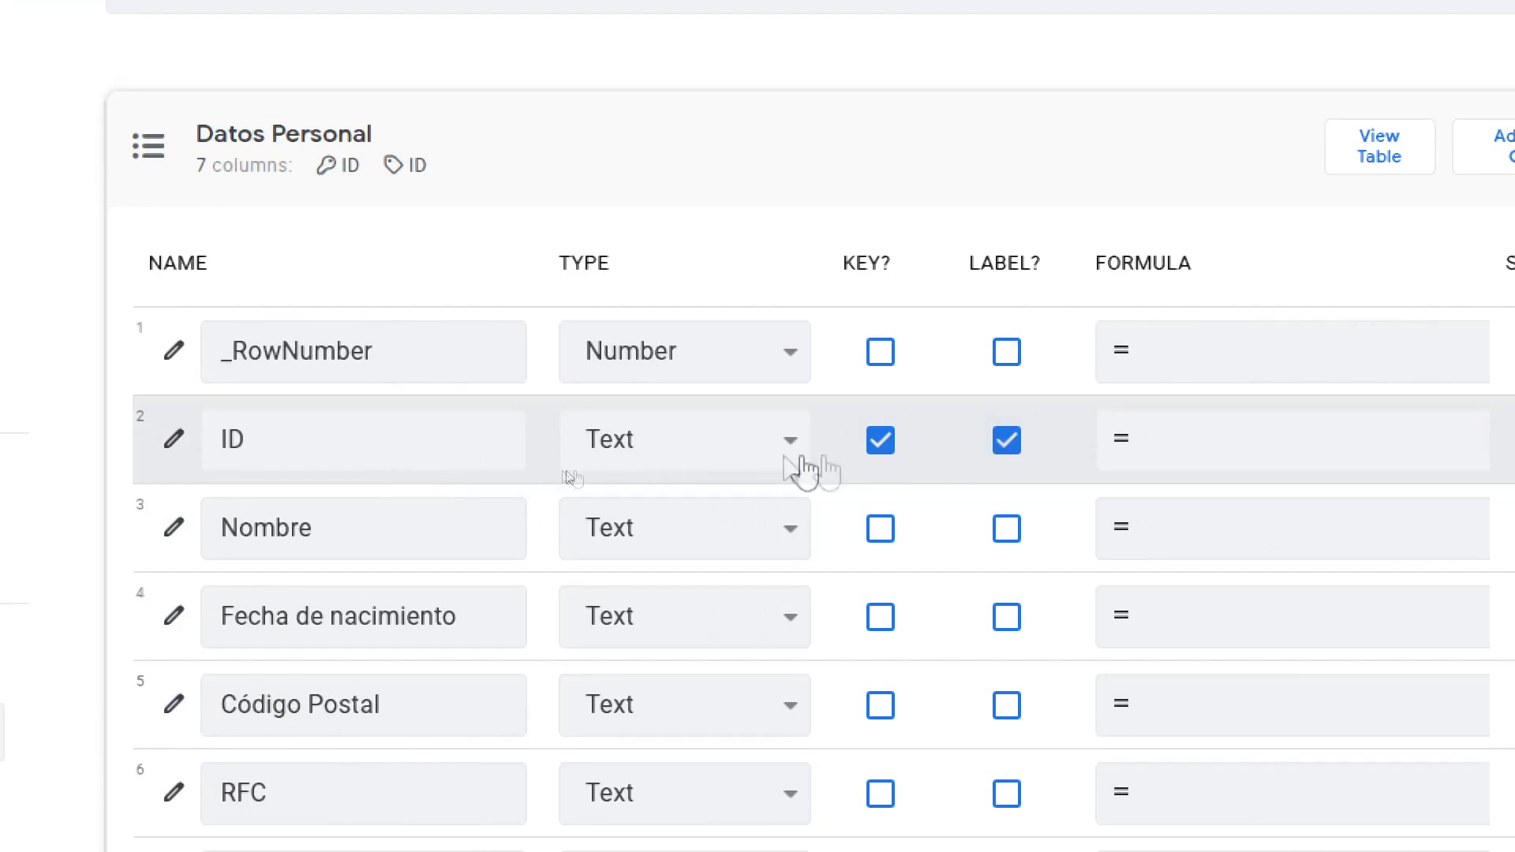
scroll(832, 813, "down", 2)
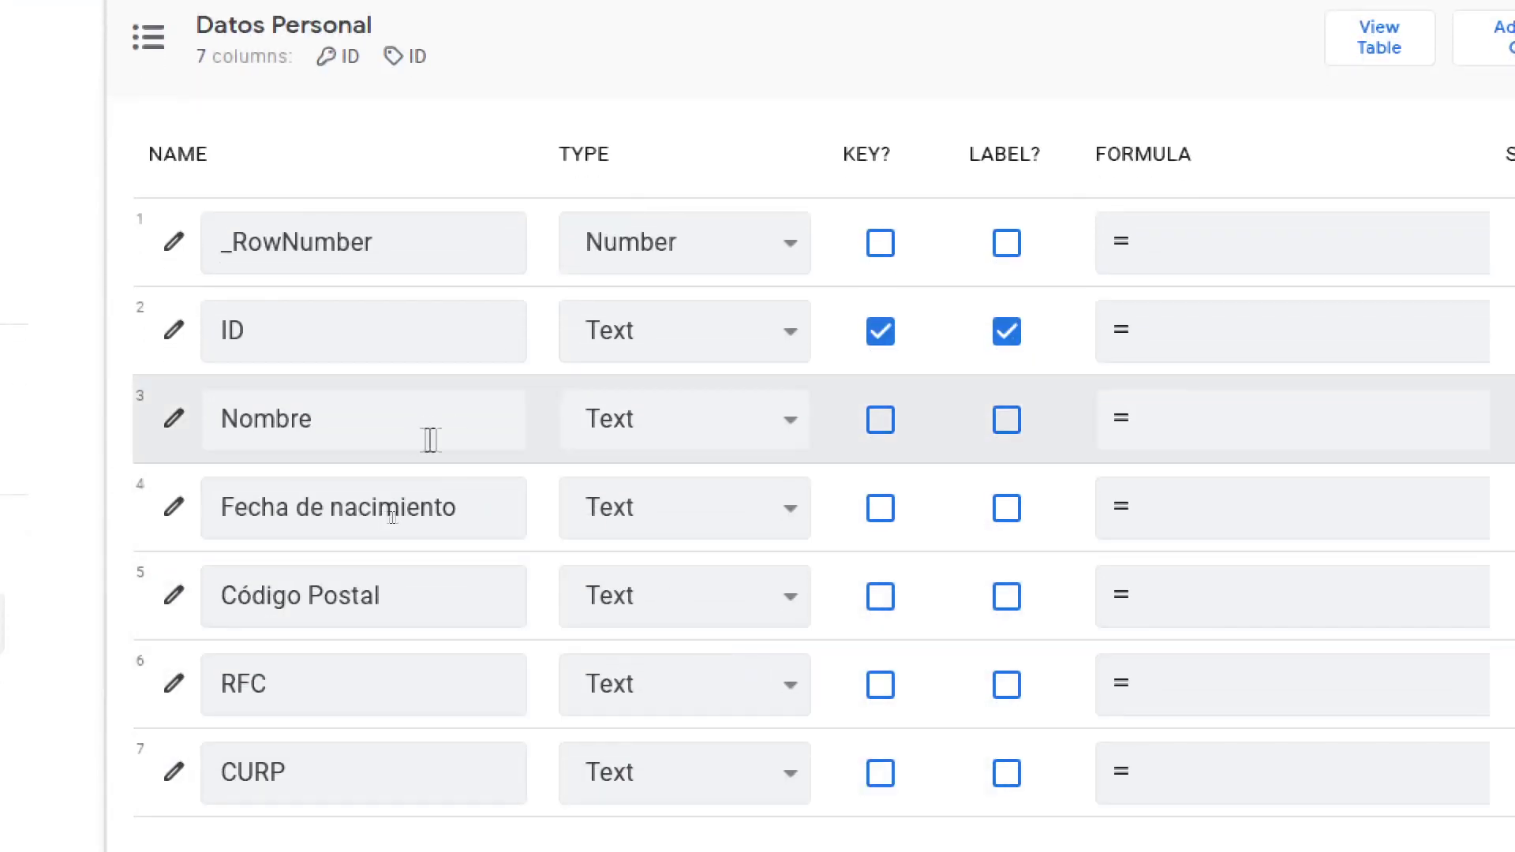
left_click(794, 514)
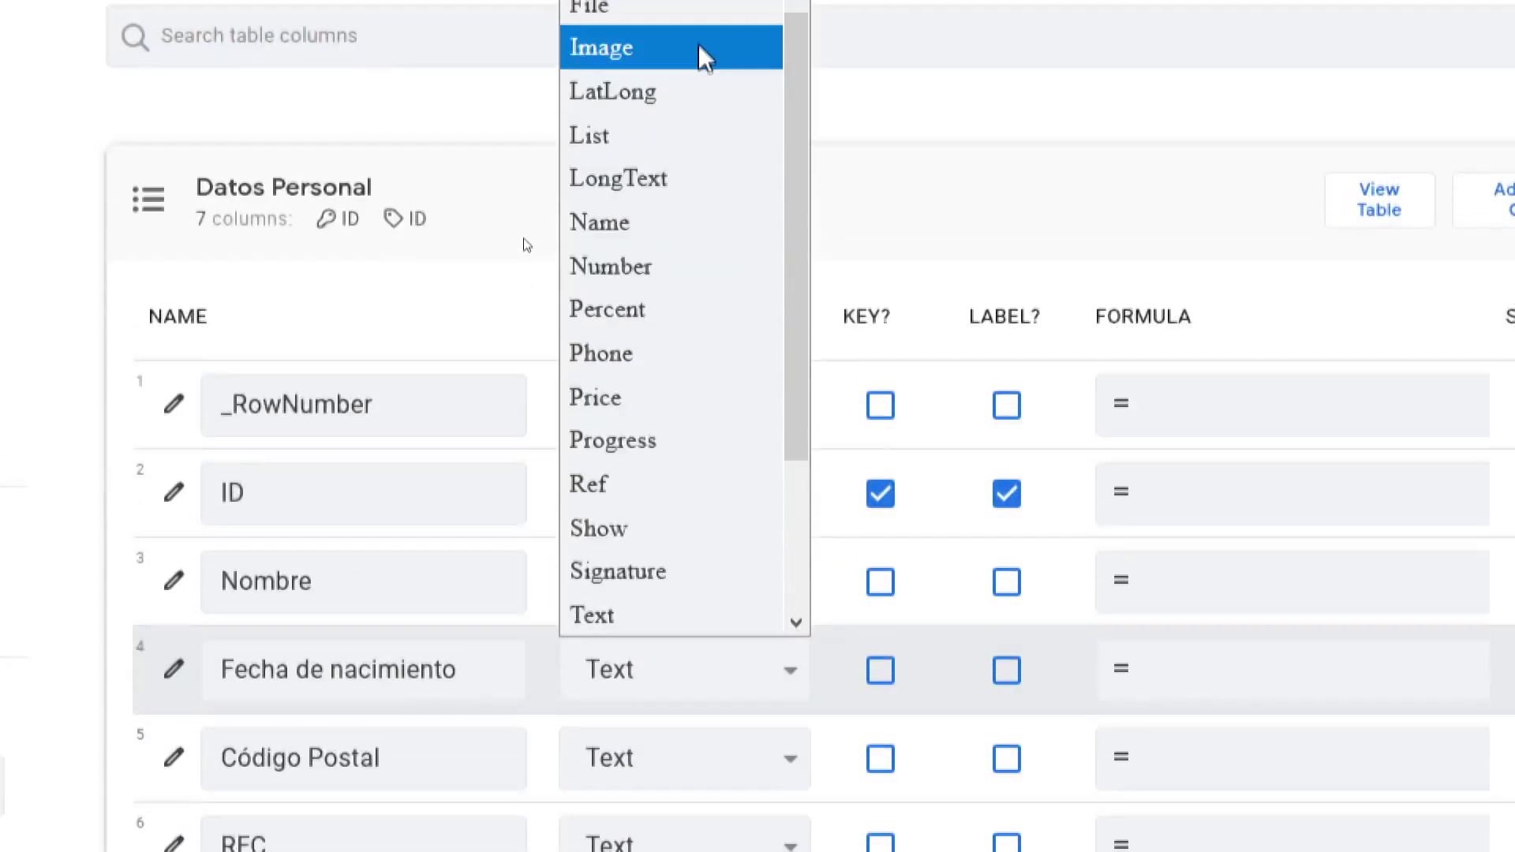
scroll(708, 272, "up", 1)
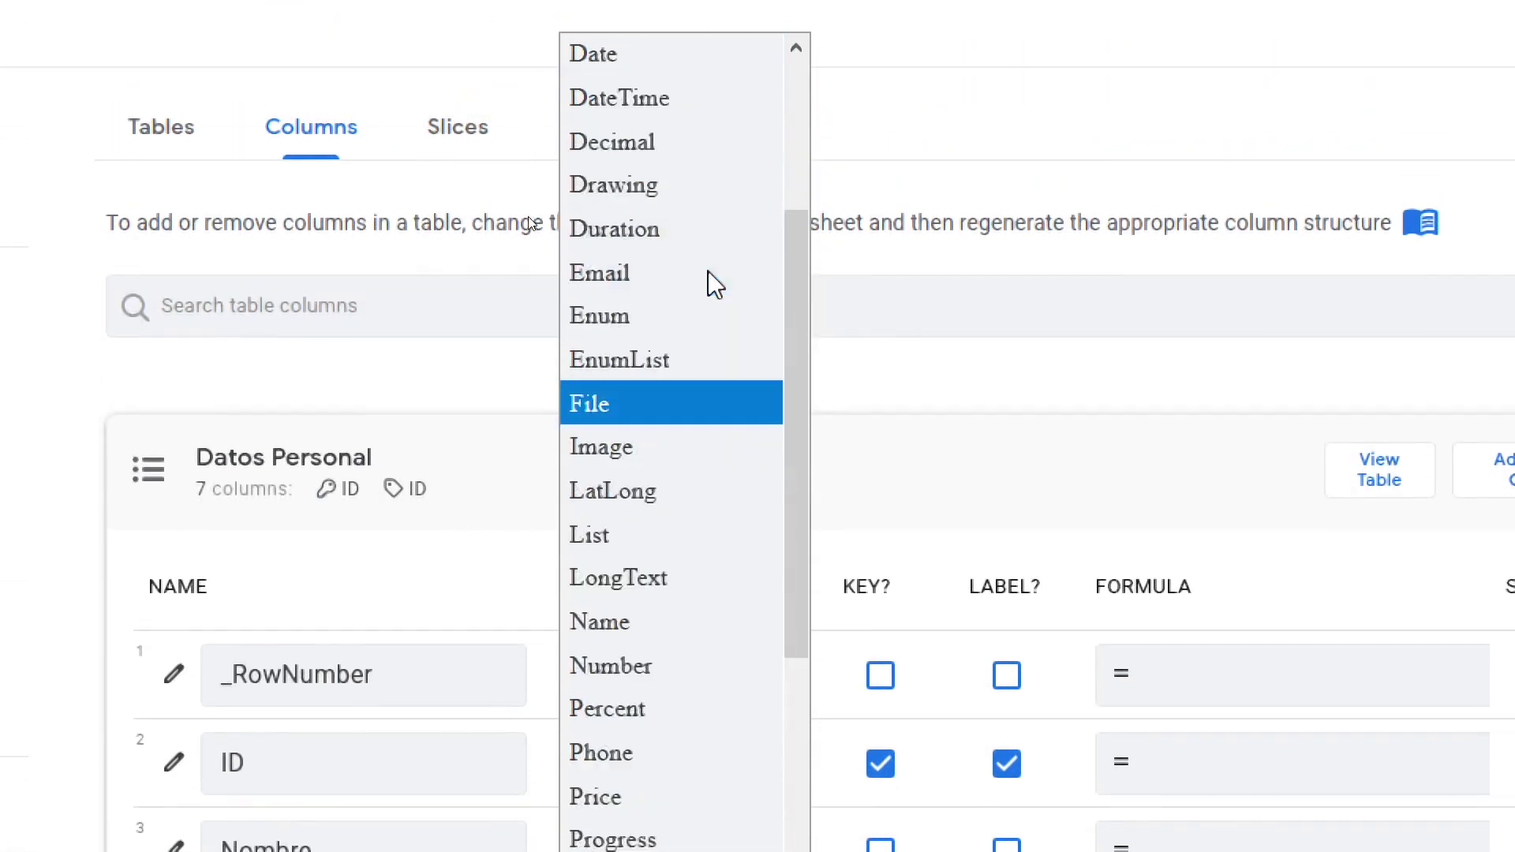
left_click(686, 54)
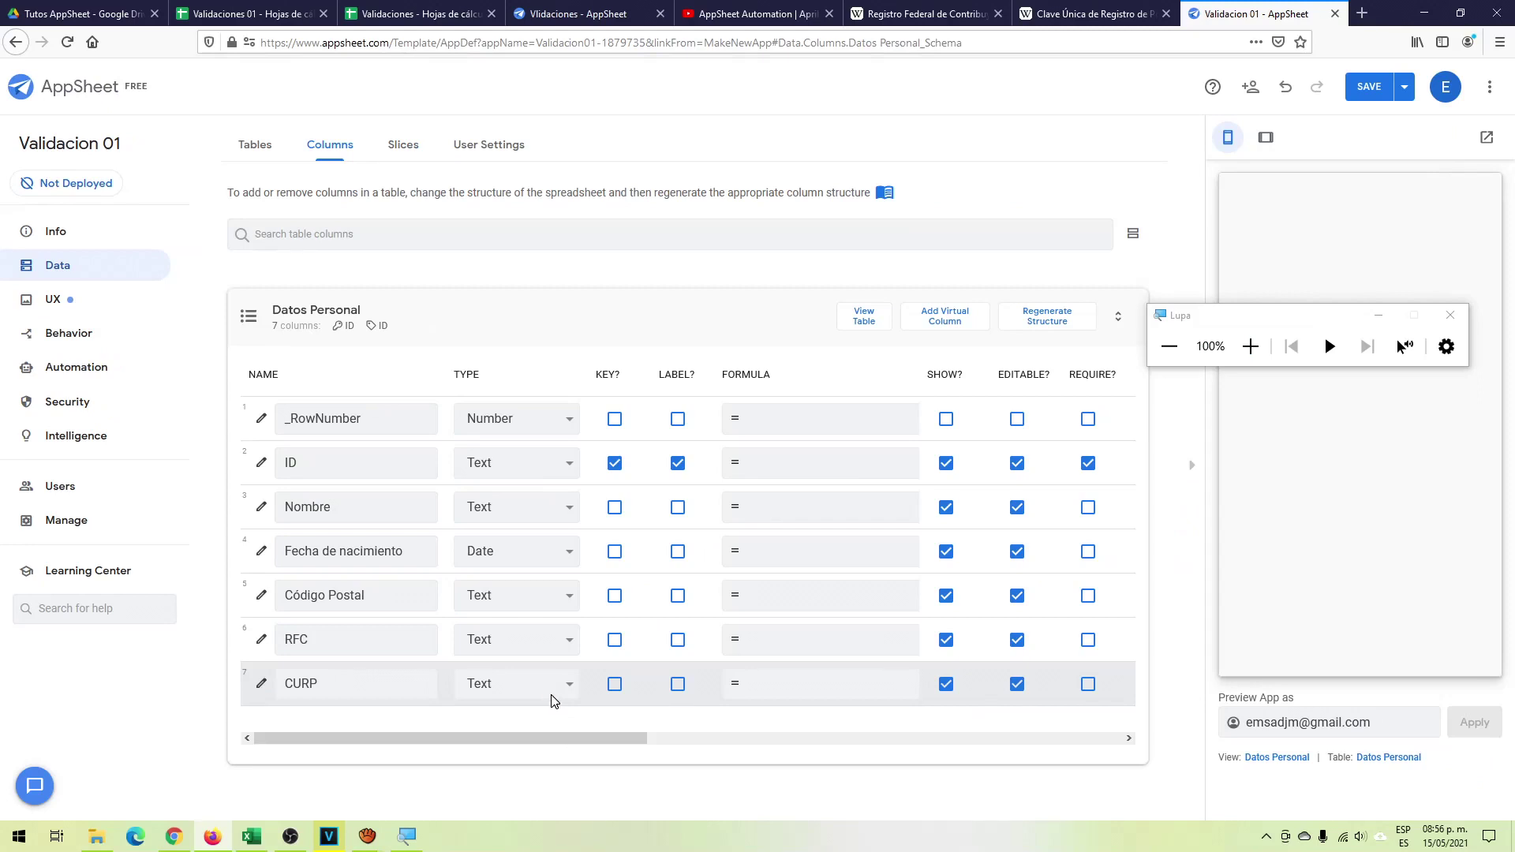
left_click(1381, 89)
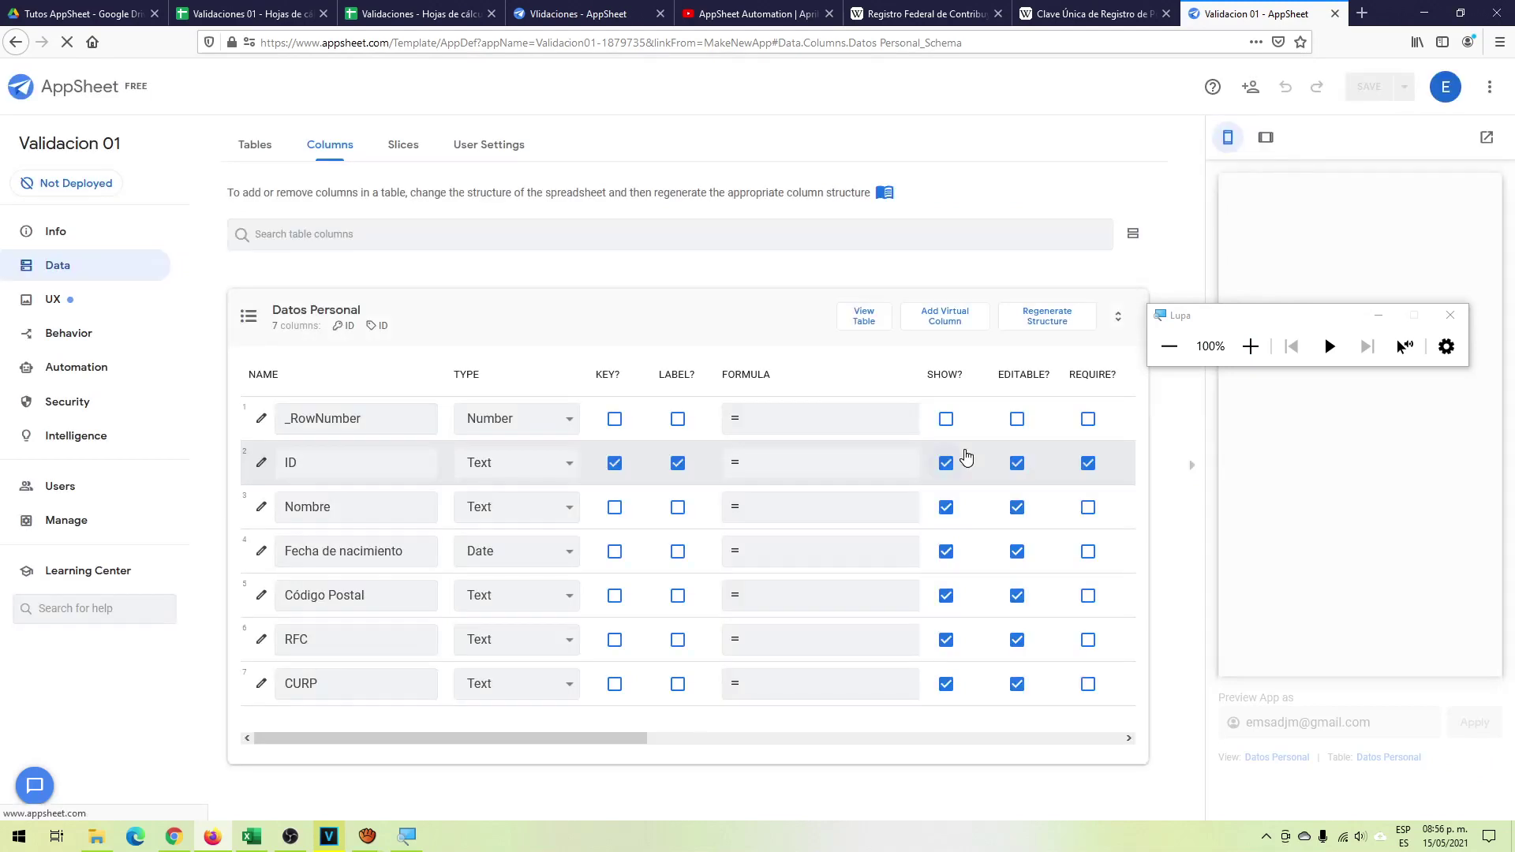
left_click(261, 465)
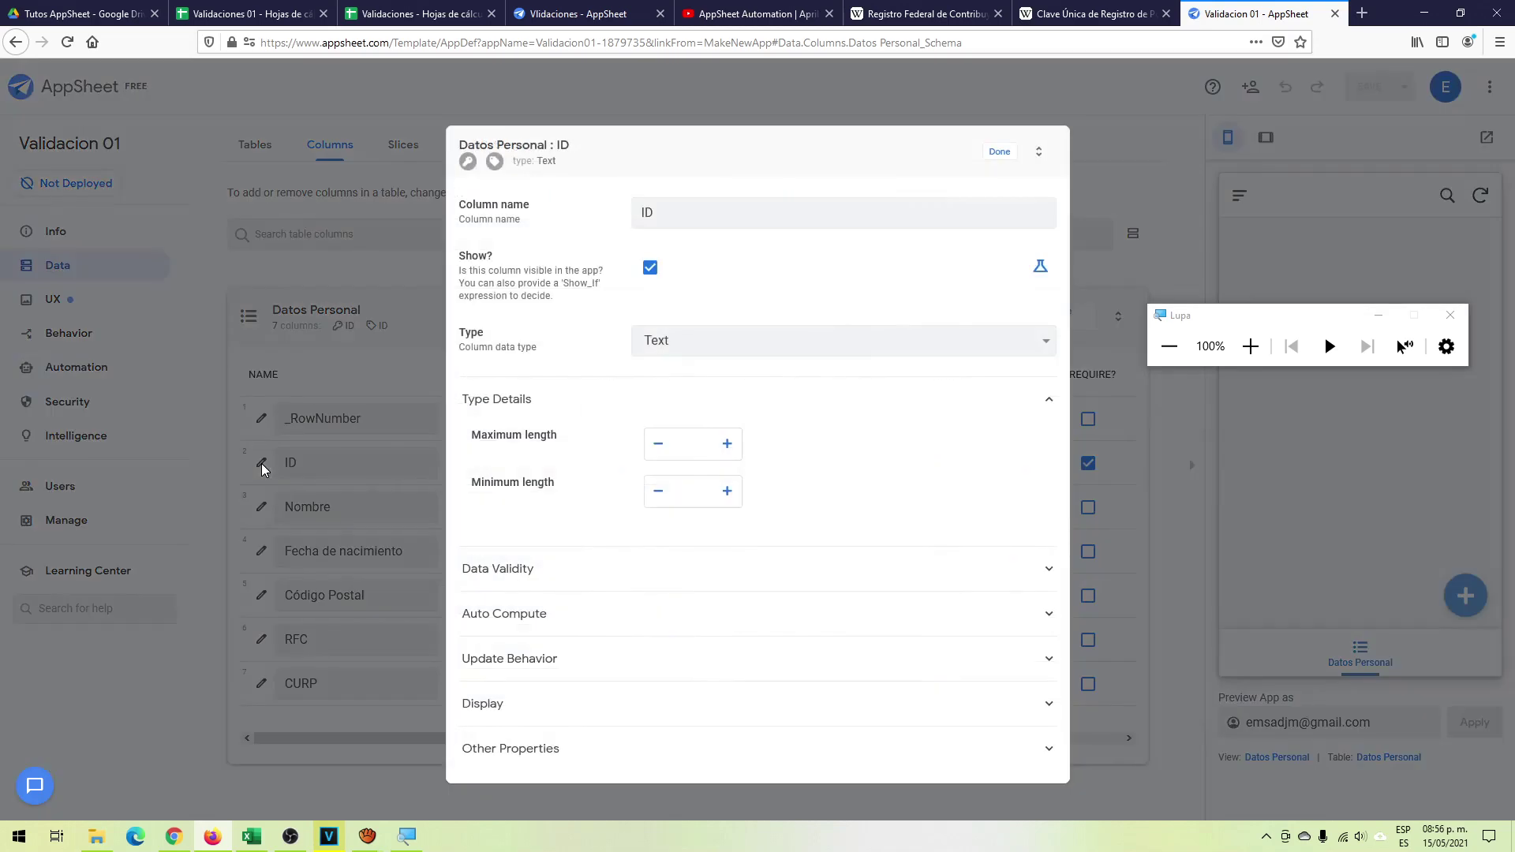
left_click(502, 614)
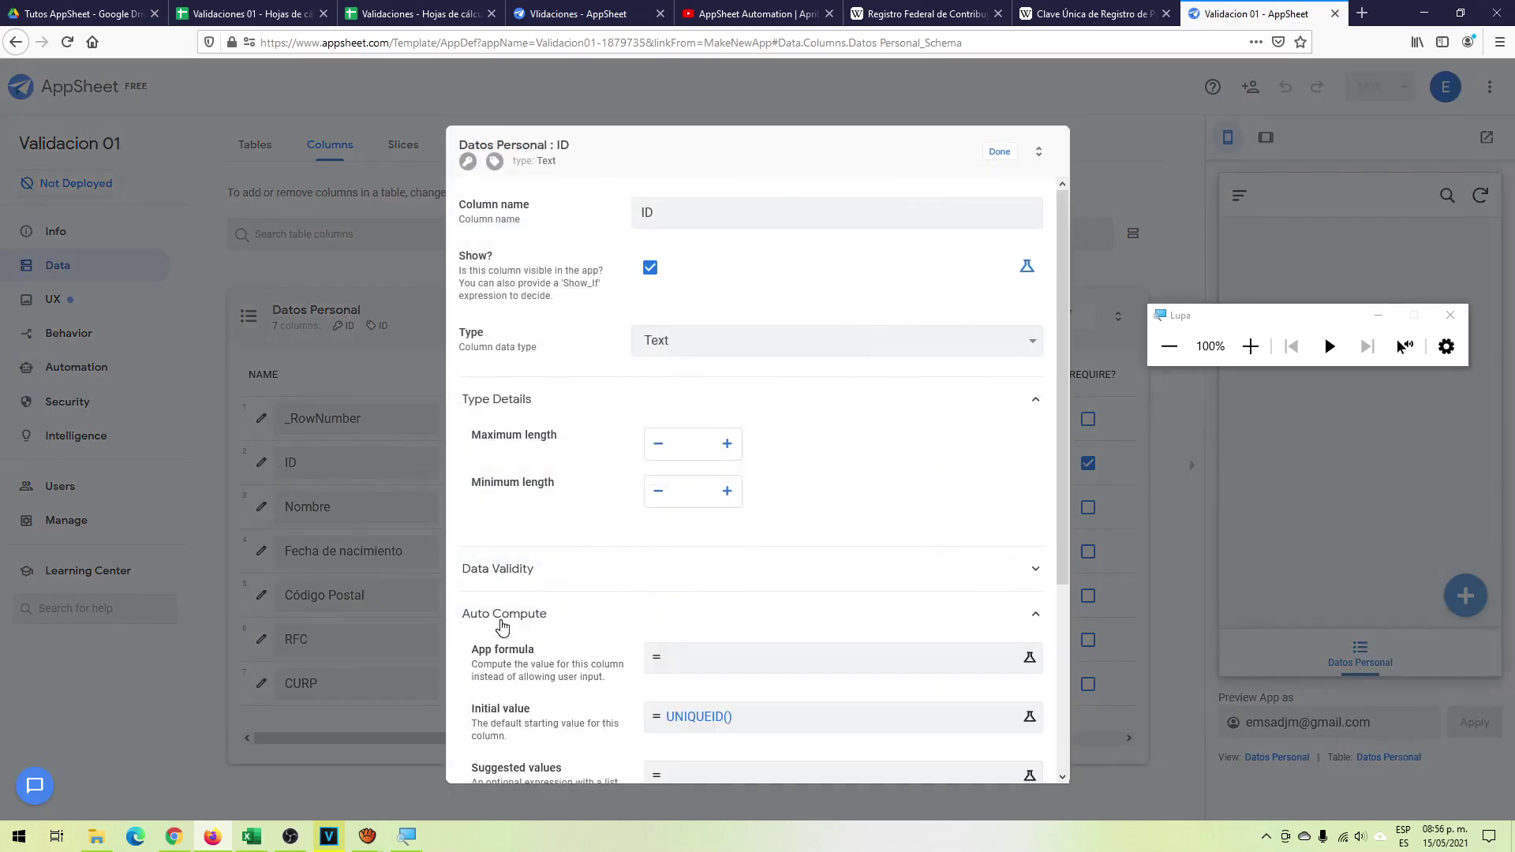
scroll(584, 734, "down", 2)
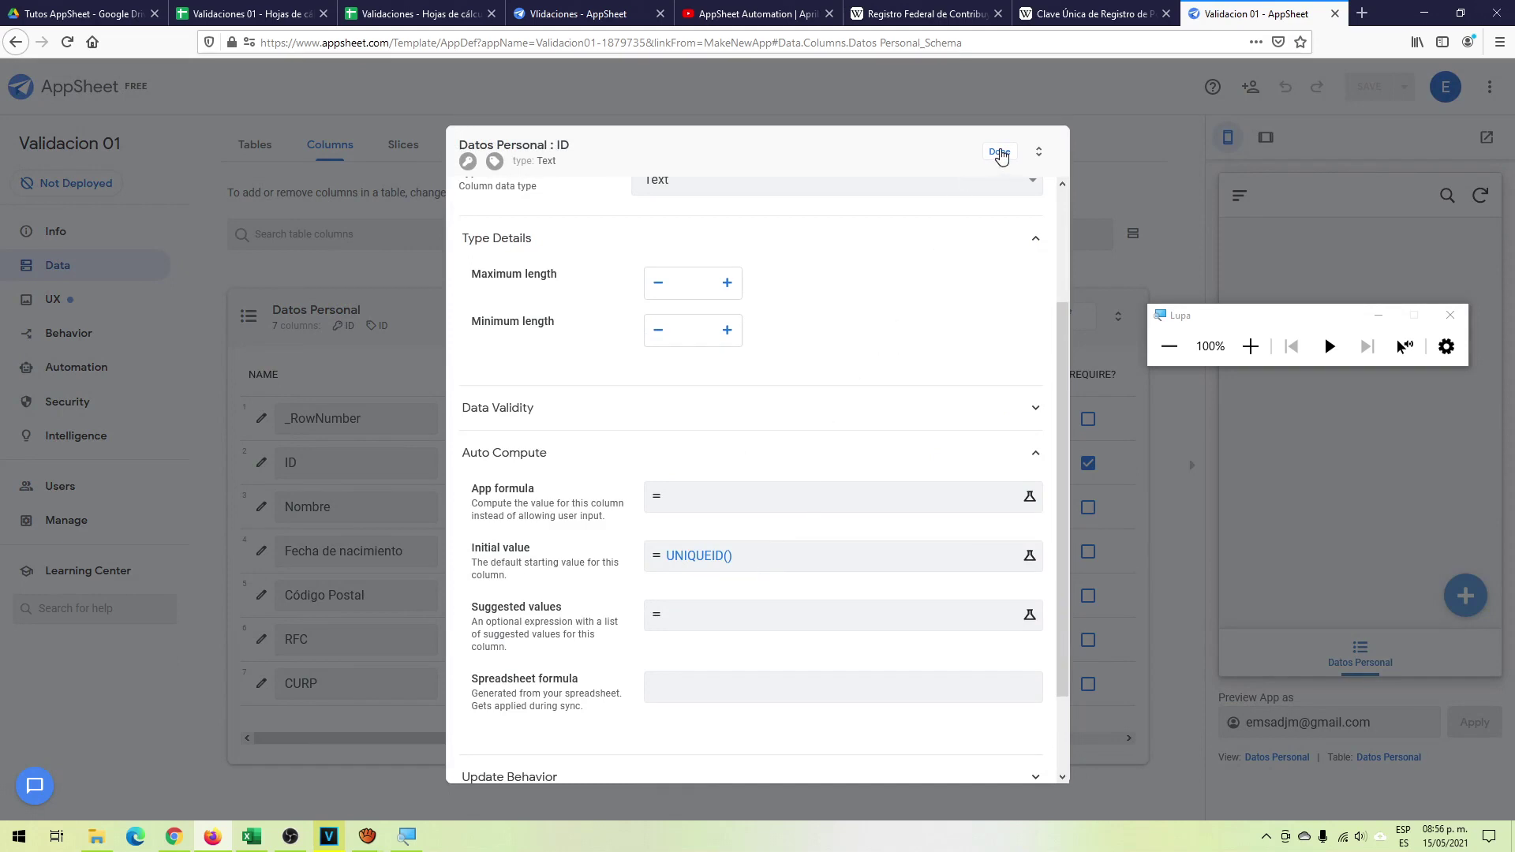
left_click(998, 152)
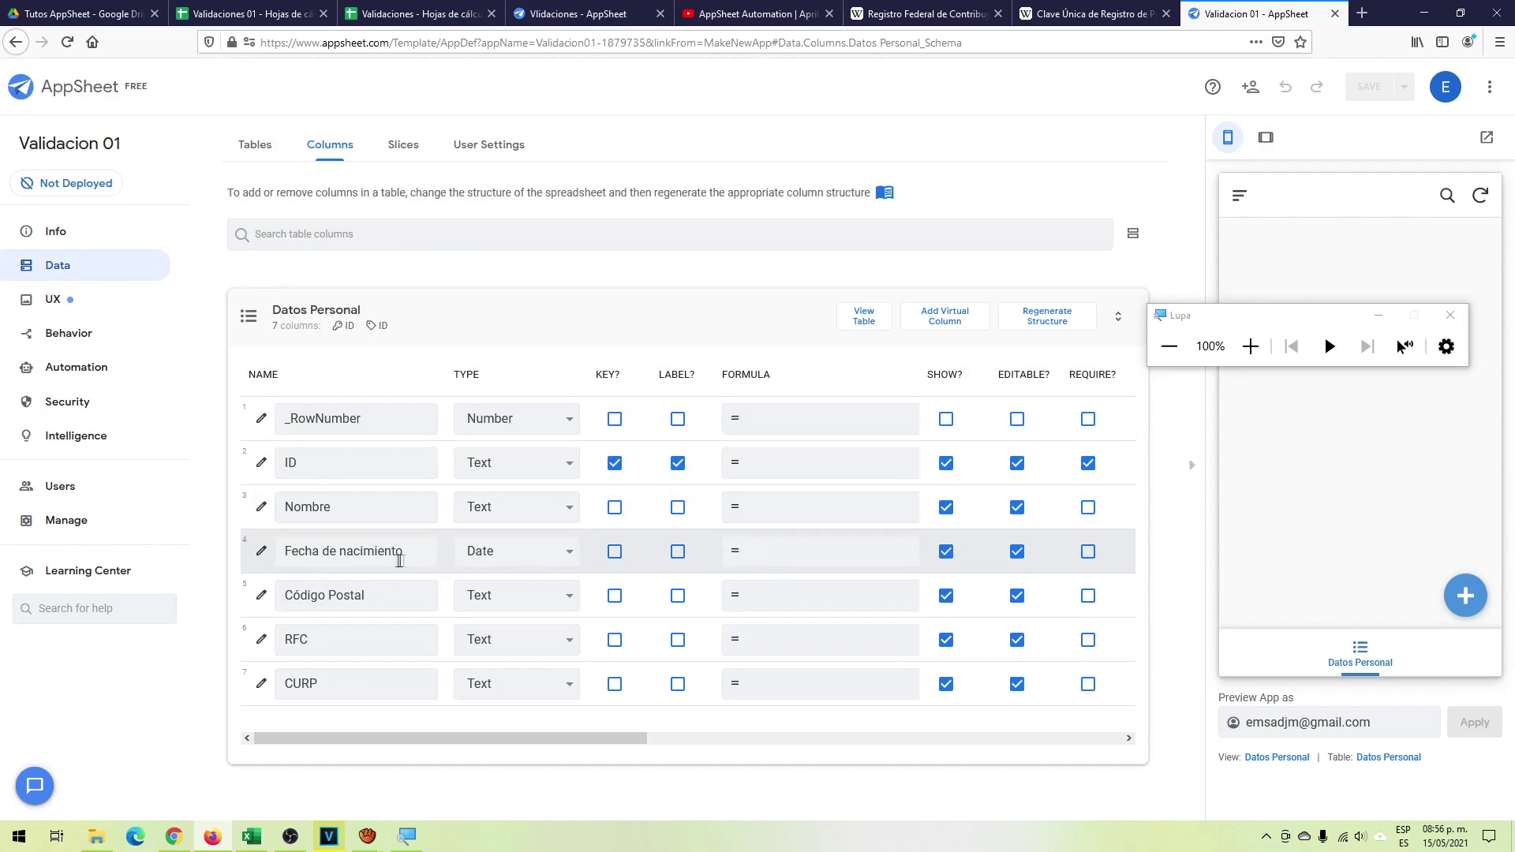
- Open Fecha de nacimiento's Data Validity settings and start editing its Valid If expression
left_click(261, 556)
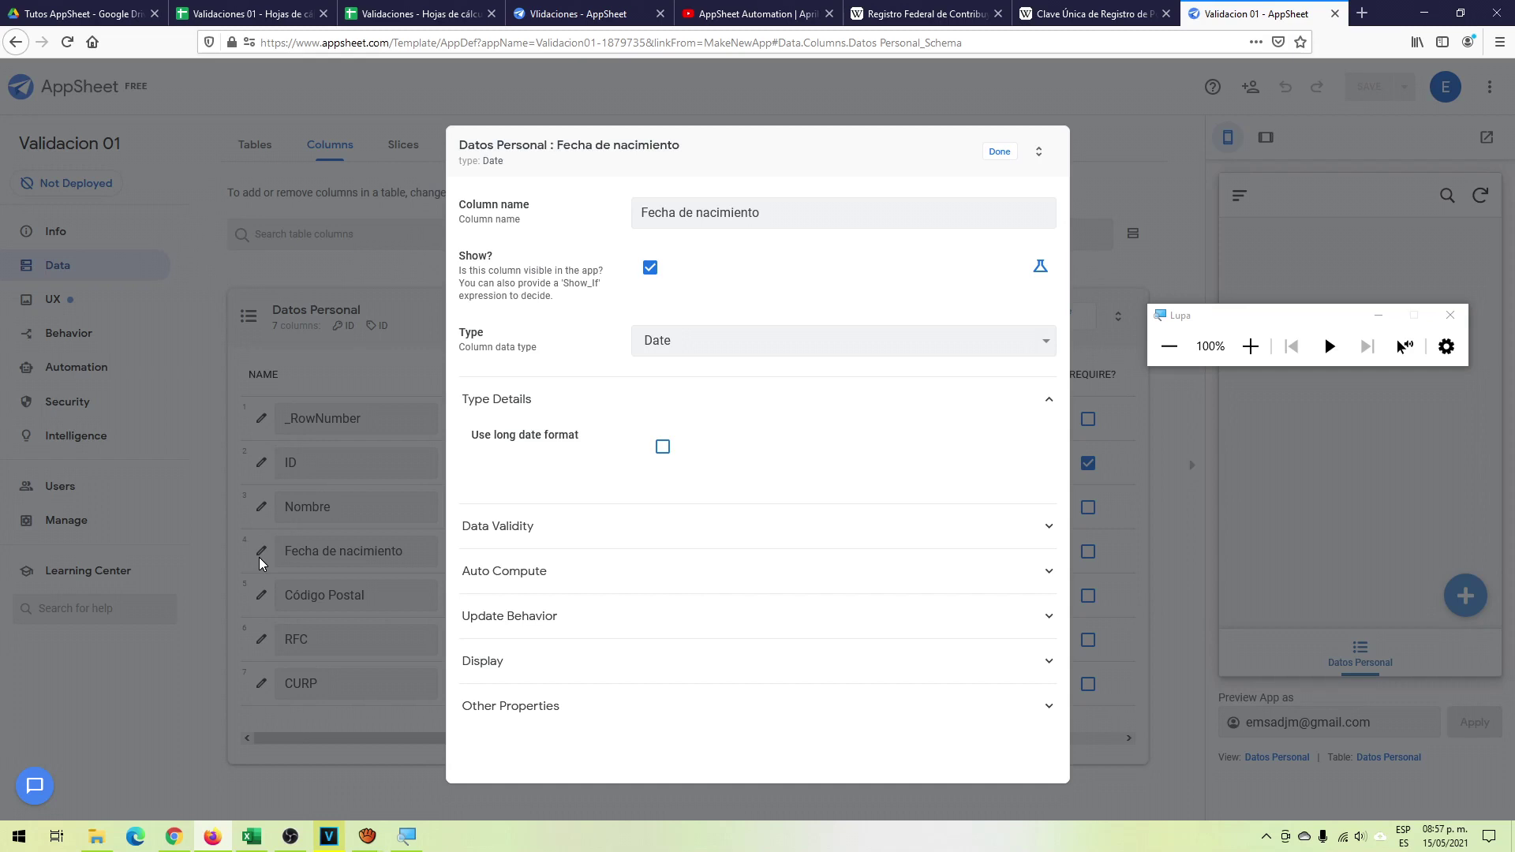
left_click(520, 532)
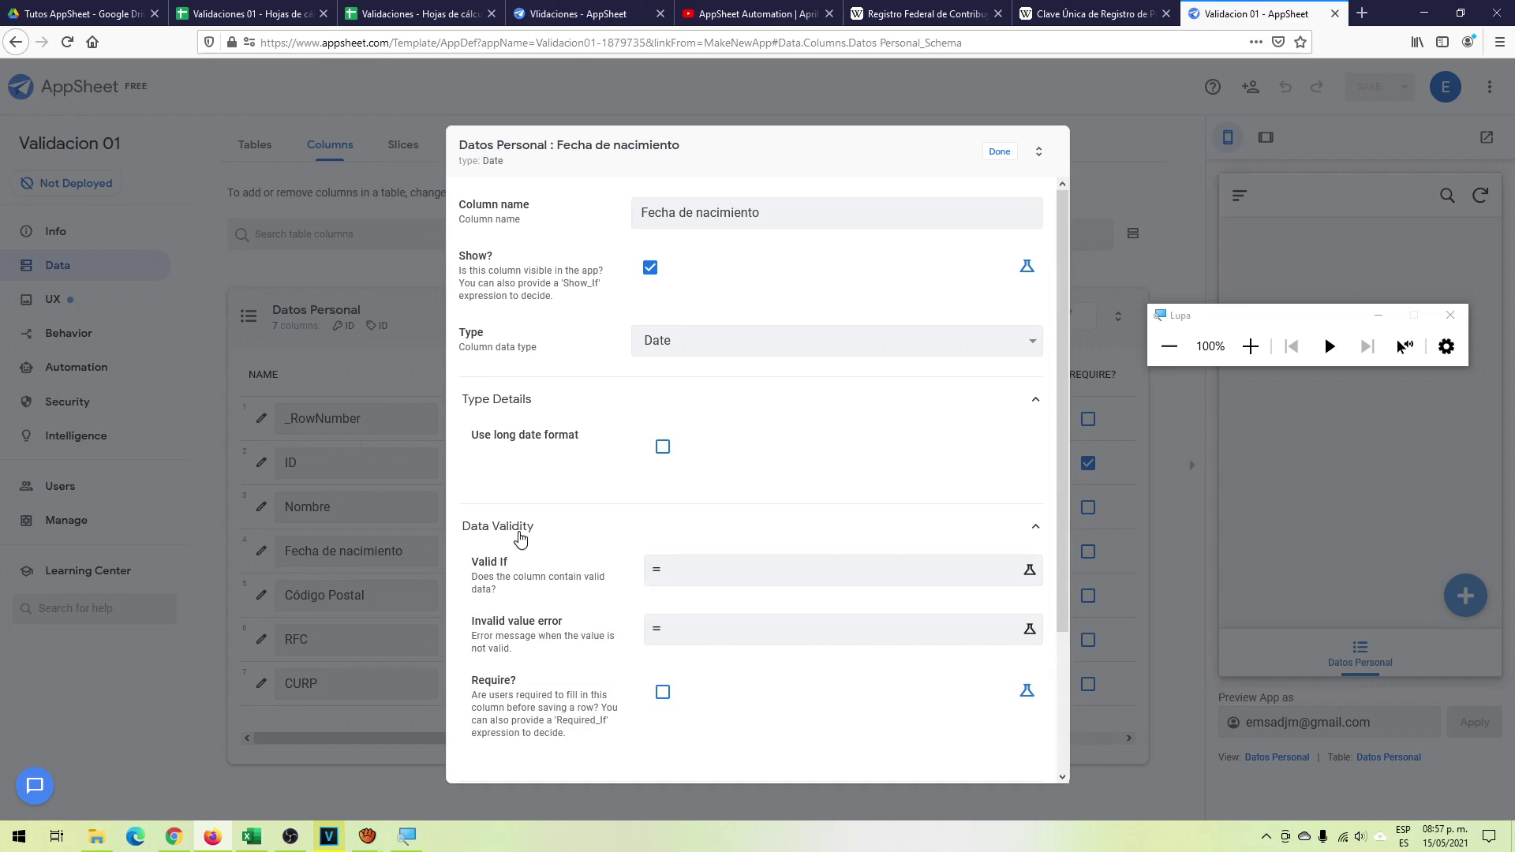
left_click(708, 579)
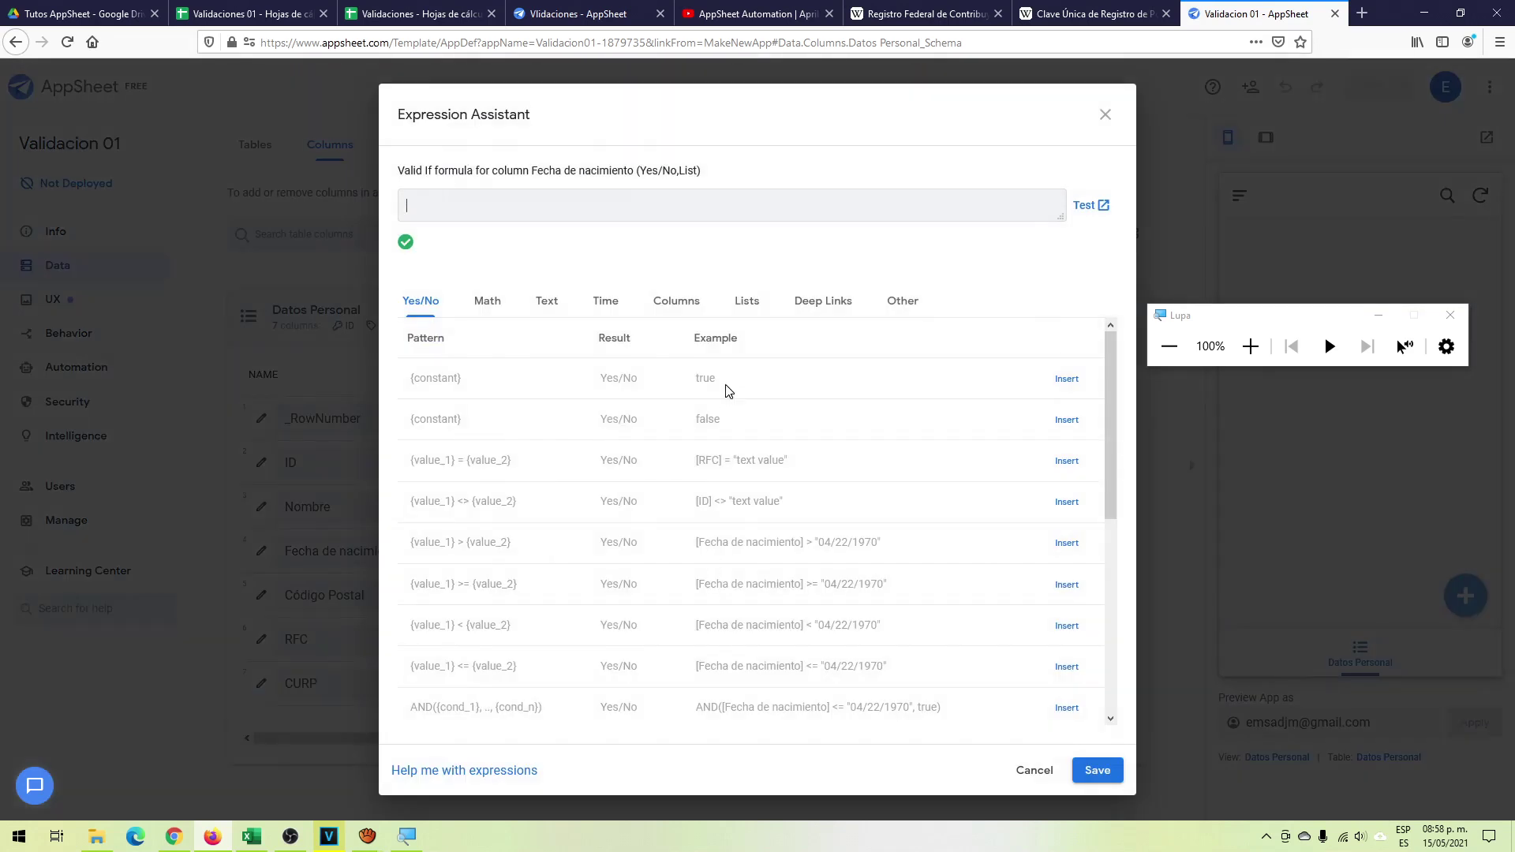
- Enter and save the Valid If formula [_THIS] <= TODAY()
type("[_THIS] <=")
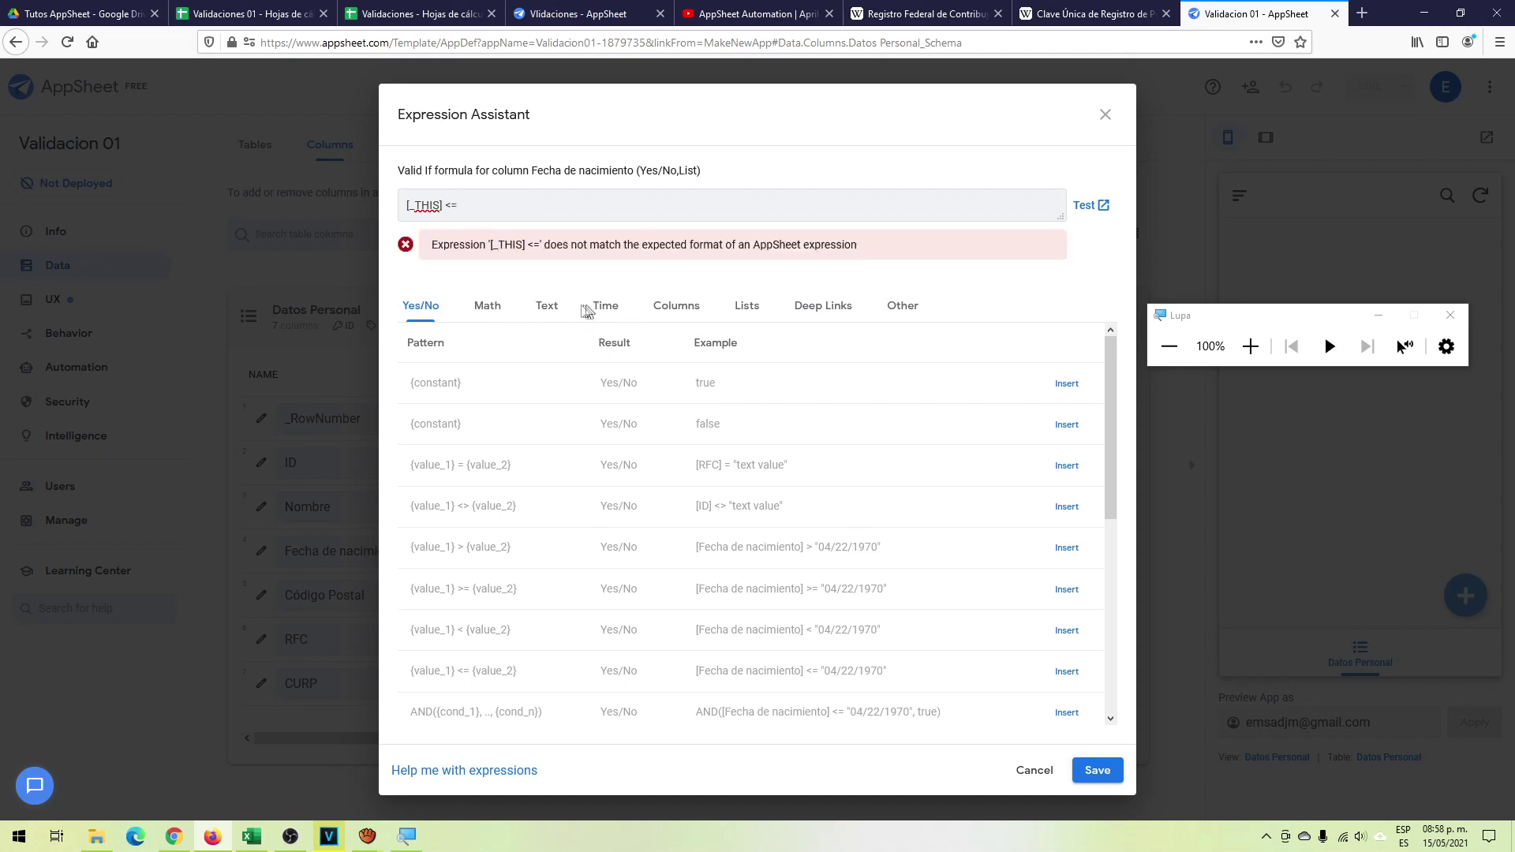
left_click(597, 307)
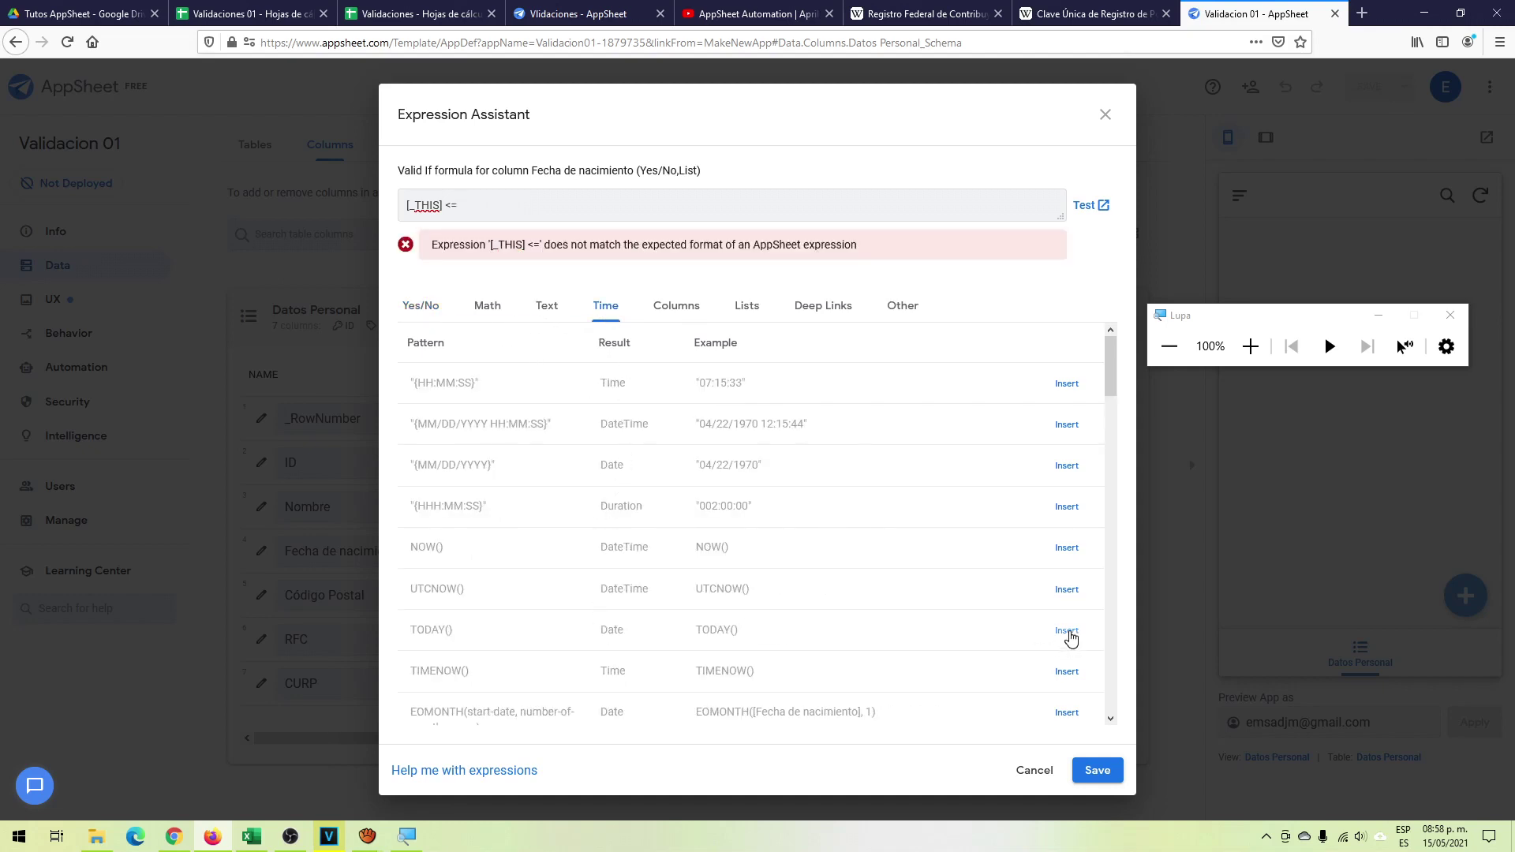
left_click(1066, 631)
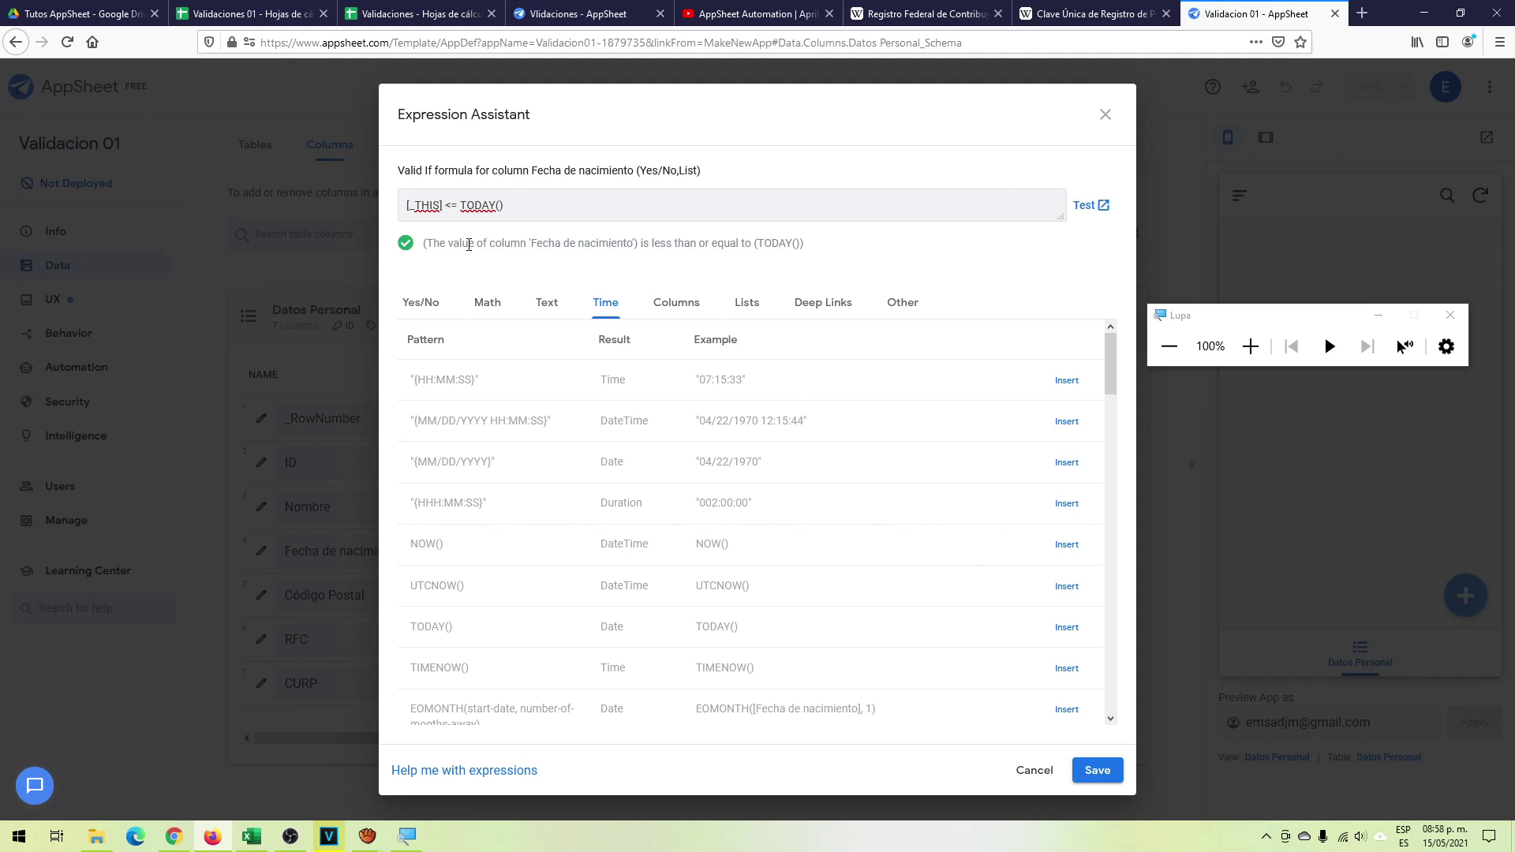
left_click(1098, 771)
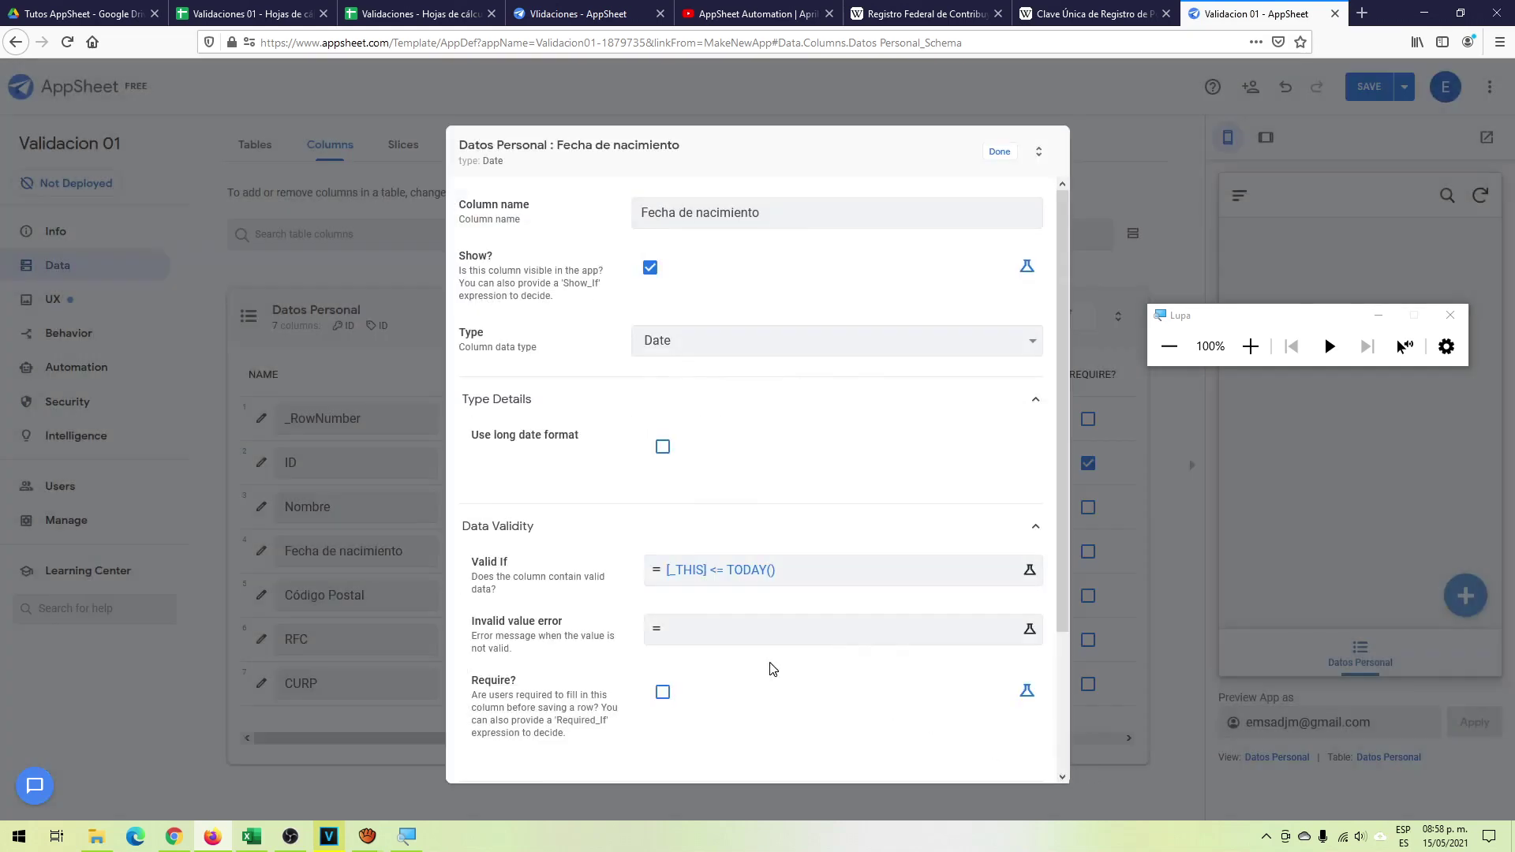
- Set the invalid value error to "La fecha no puede ser superior a la actual" and save the app
left_click(691, 636)
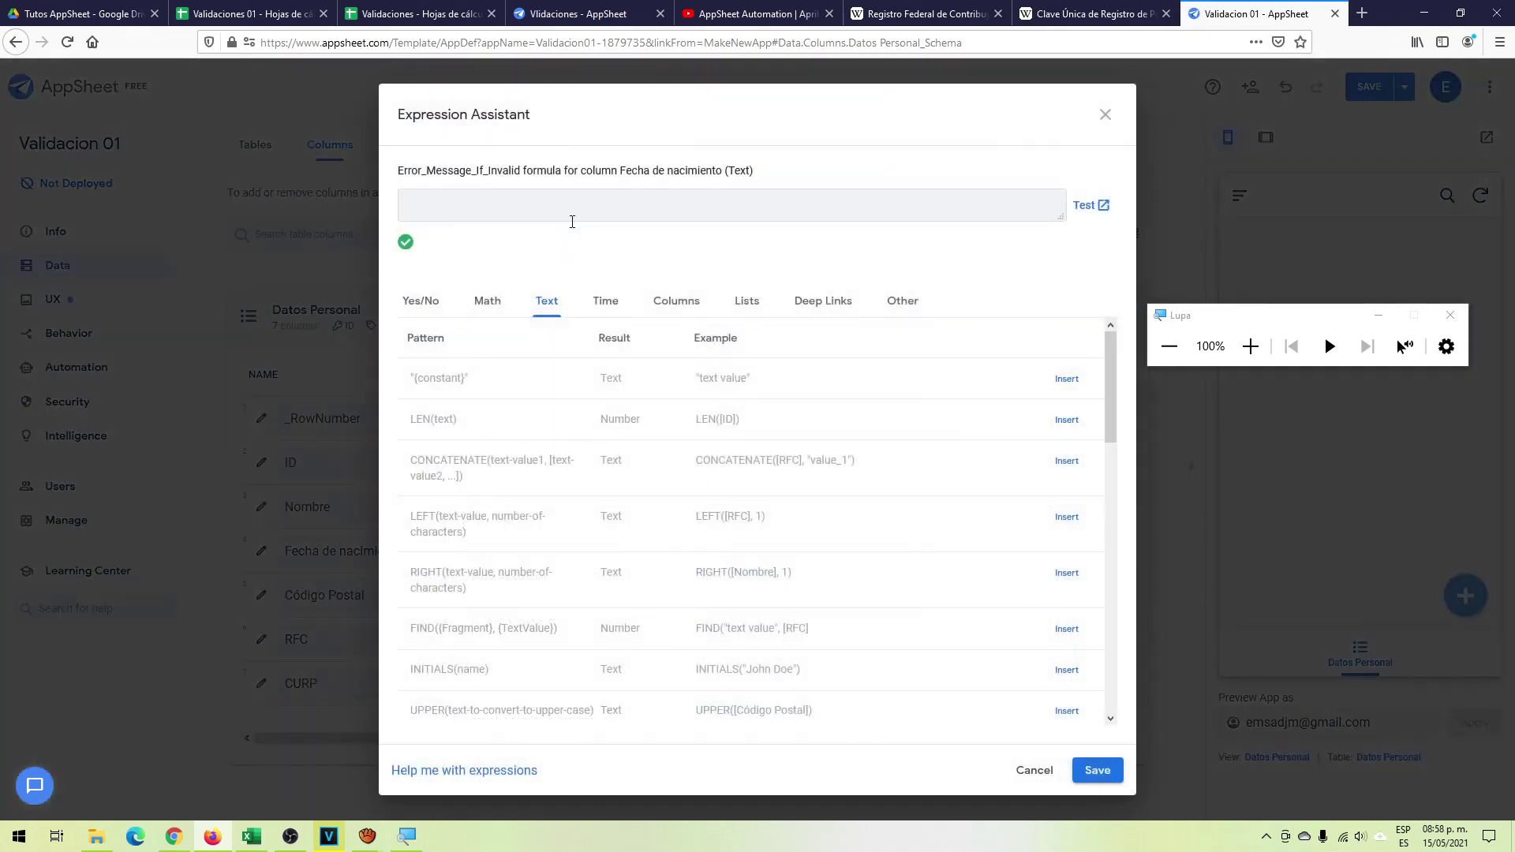
type("\"La fecha no puede ser superior a la a")
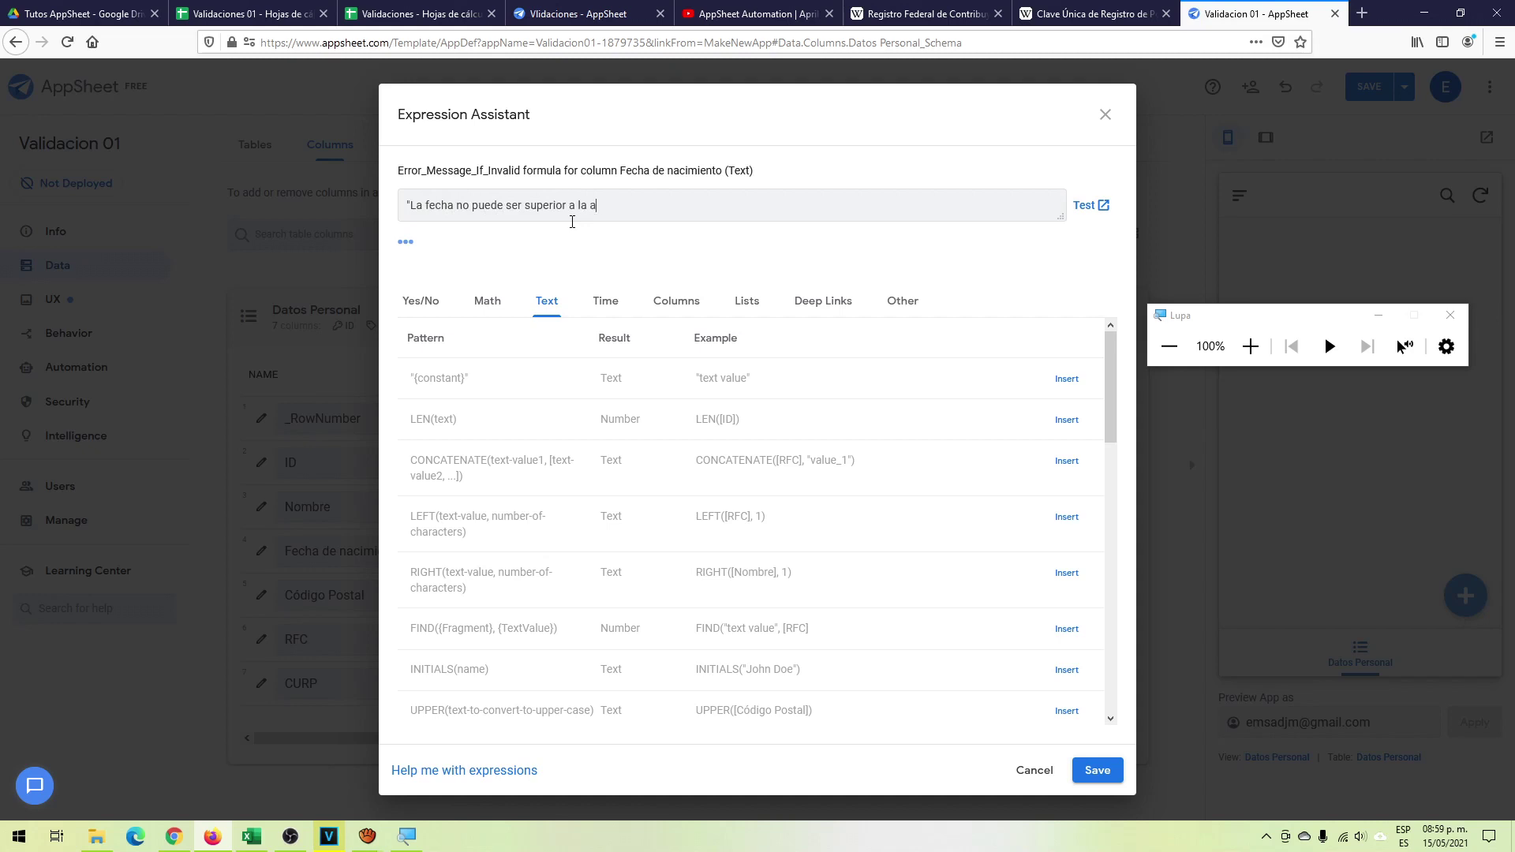
type("ctual\"")
left_click(1098, 770)
left_click(1002, 152)
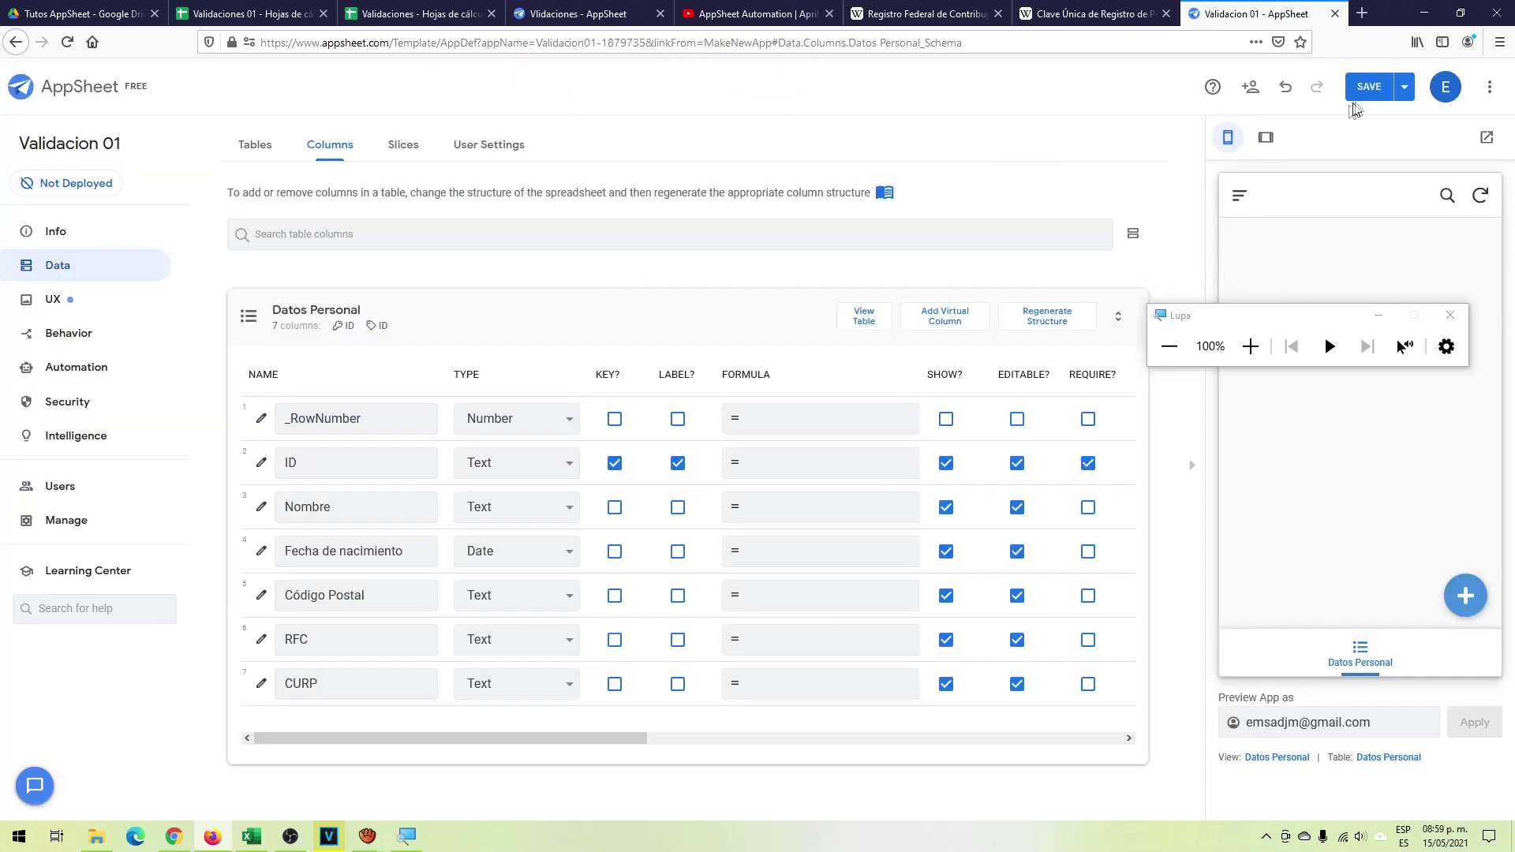
left_click(1368, 87)
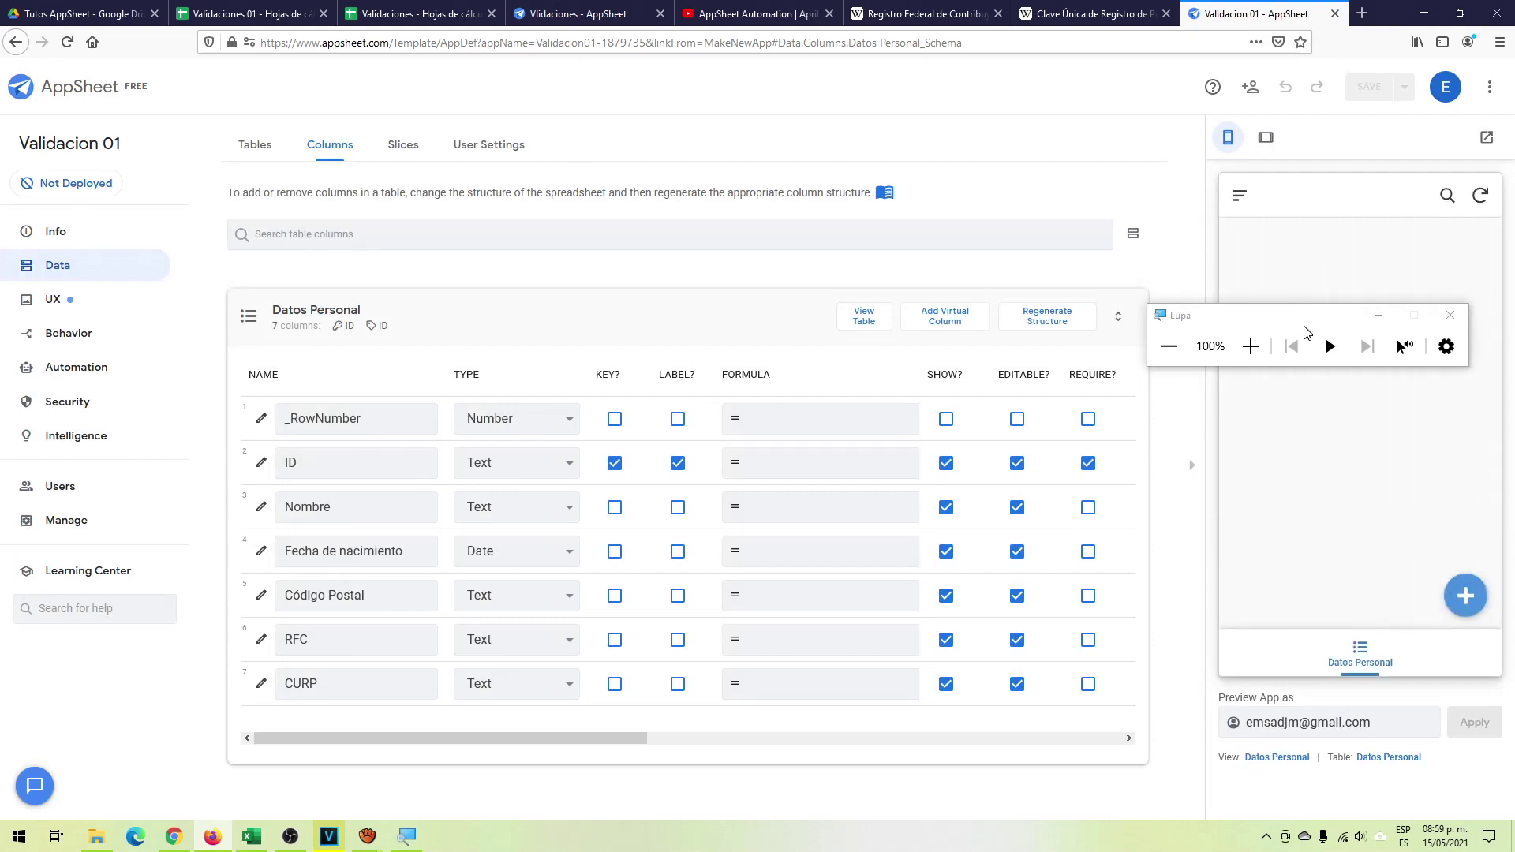
- Add a new preview record with a test name and birth date 14/03/1925
left_click_drag(1304, 322, 953, 262)
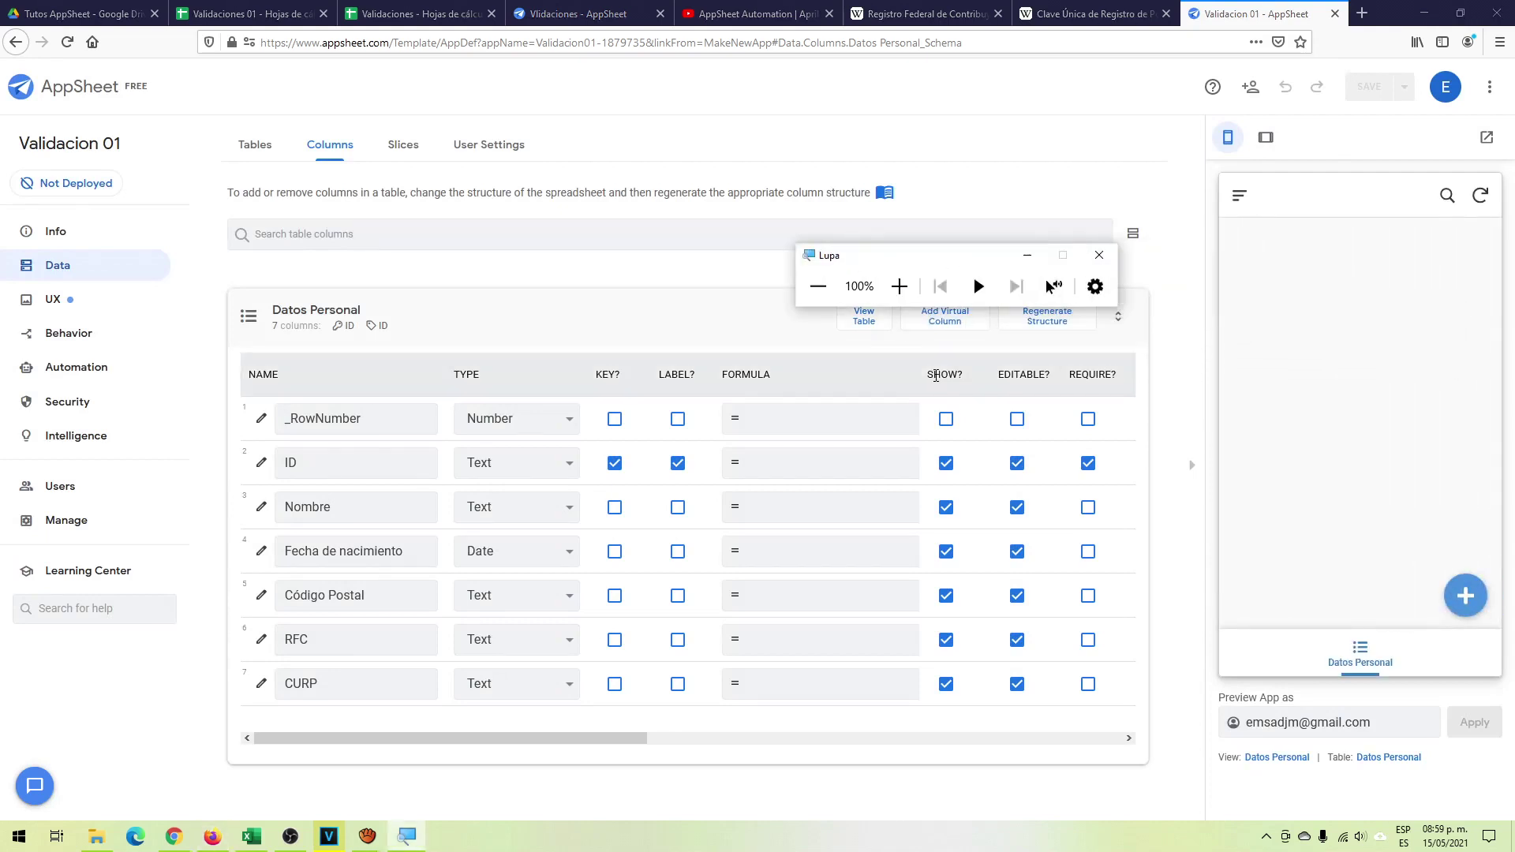
key("super+plus")
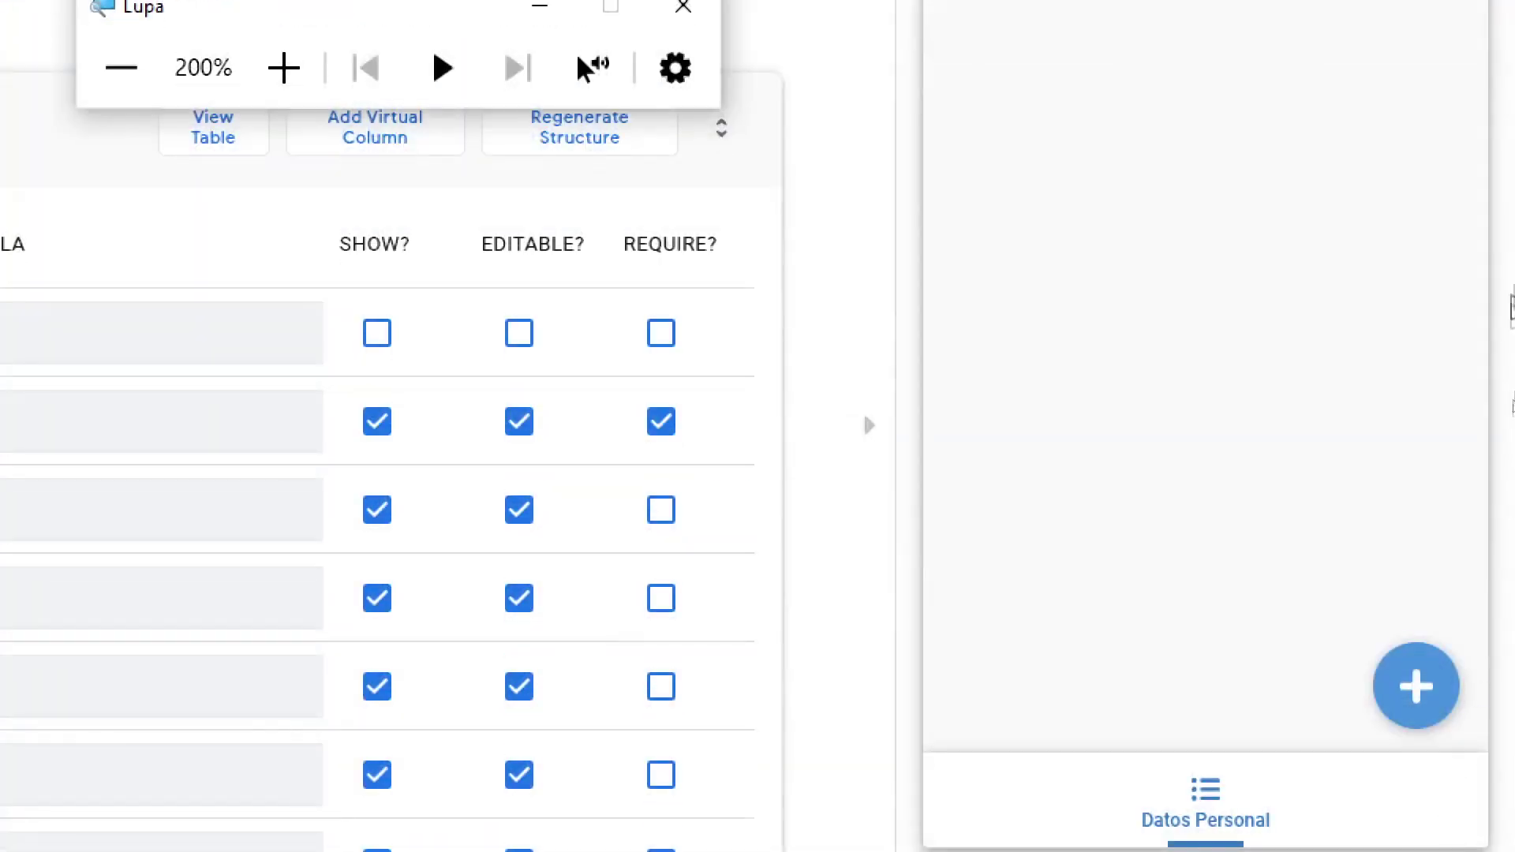
left_click(1418, 823)
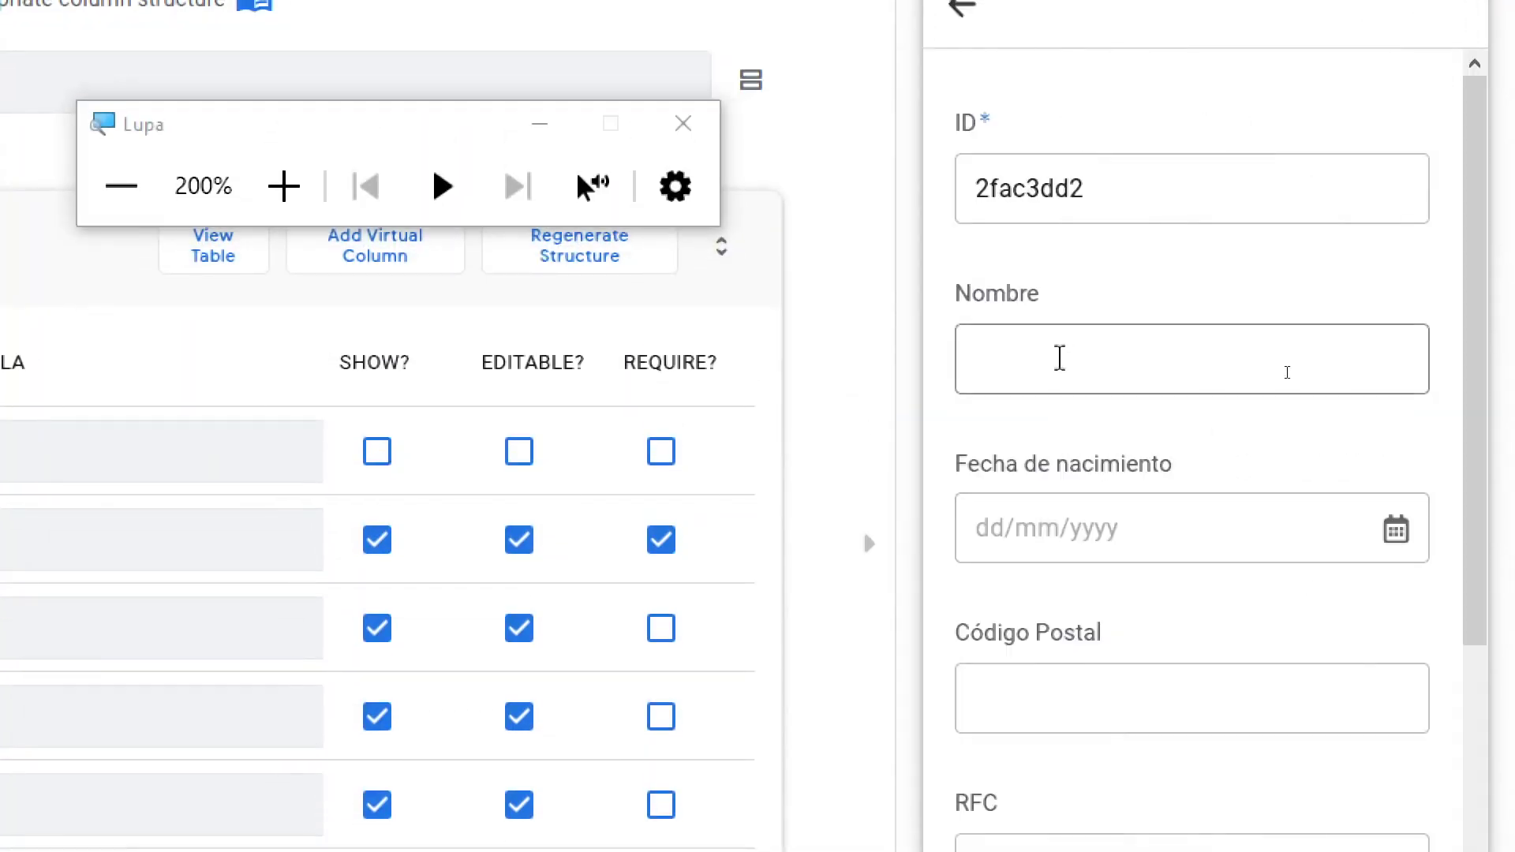
left_click(1060, 387)
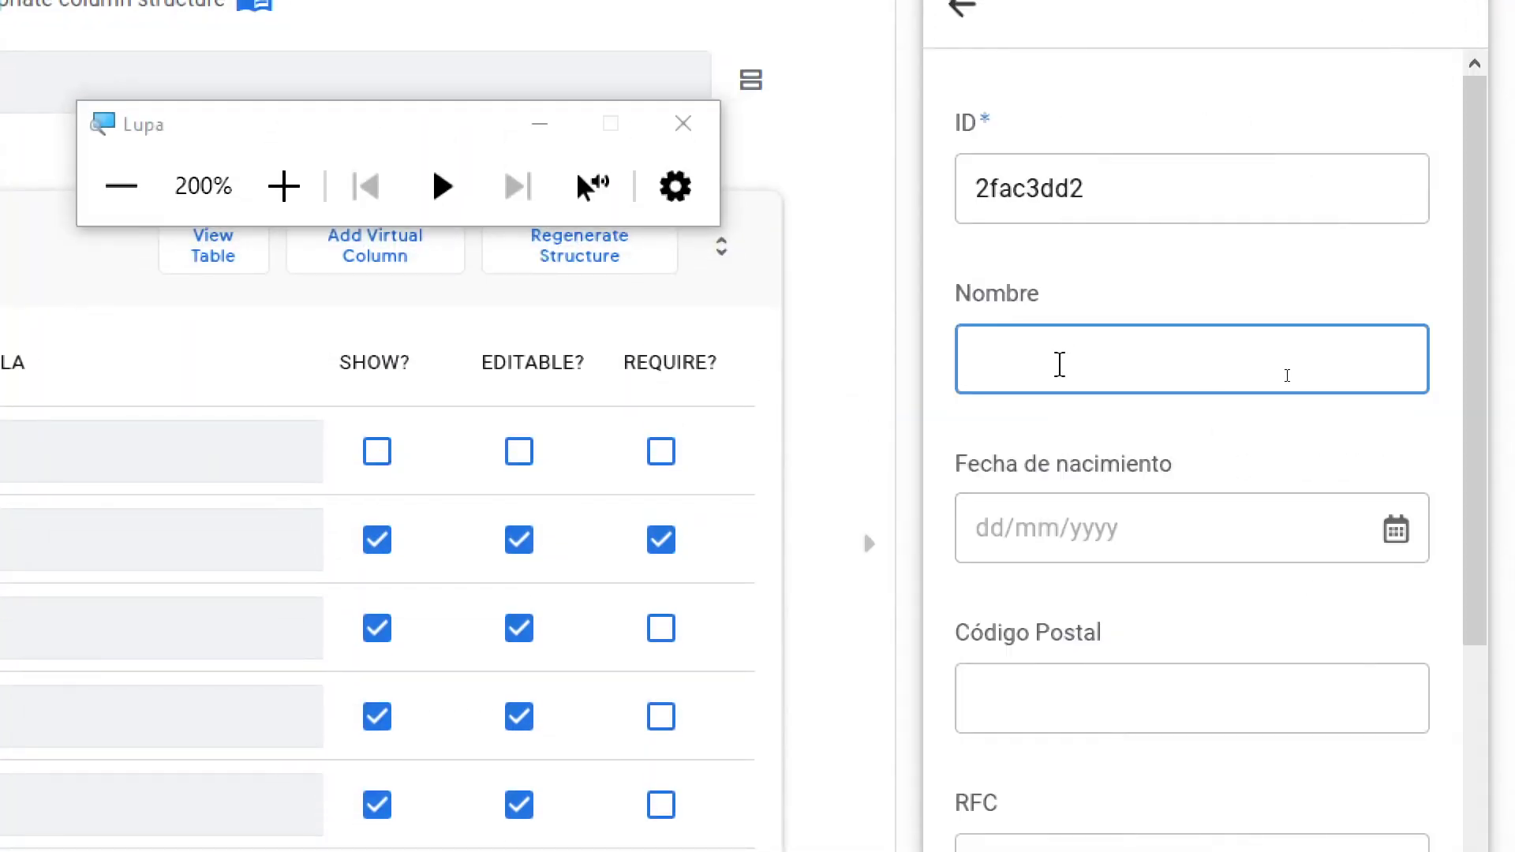
type("Jimenez T")
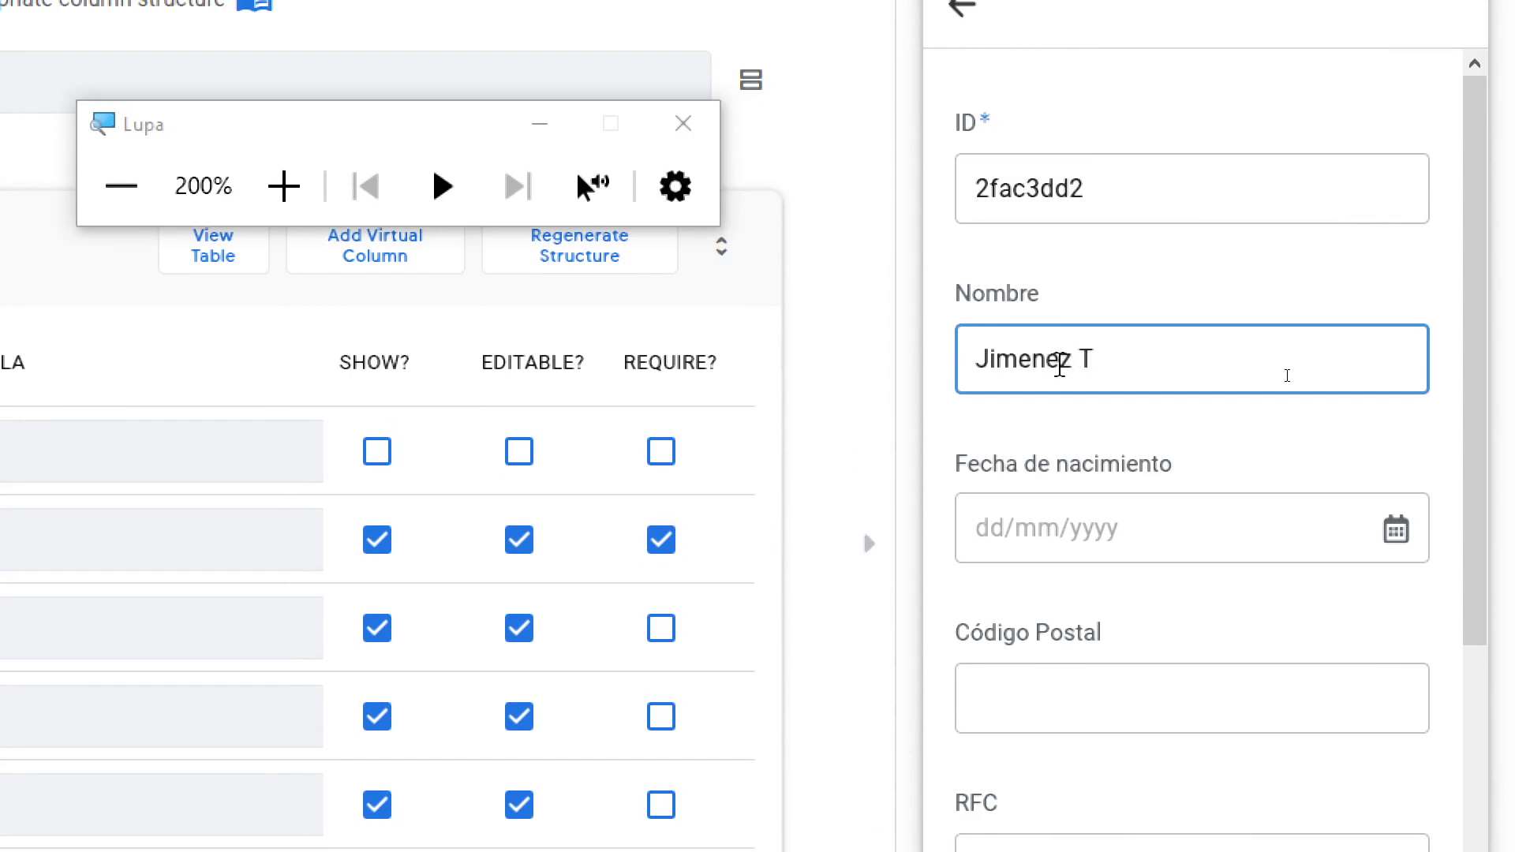
type("orres Mario")
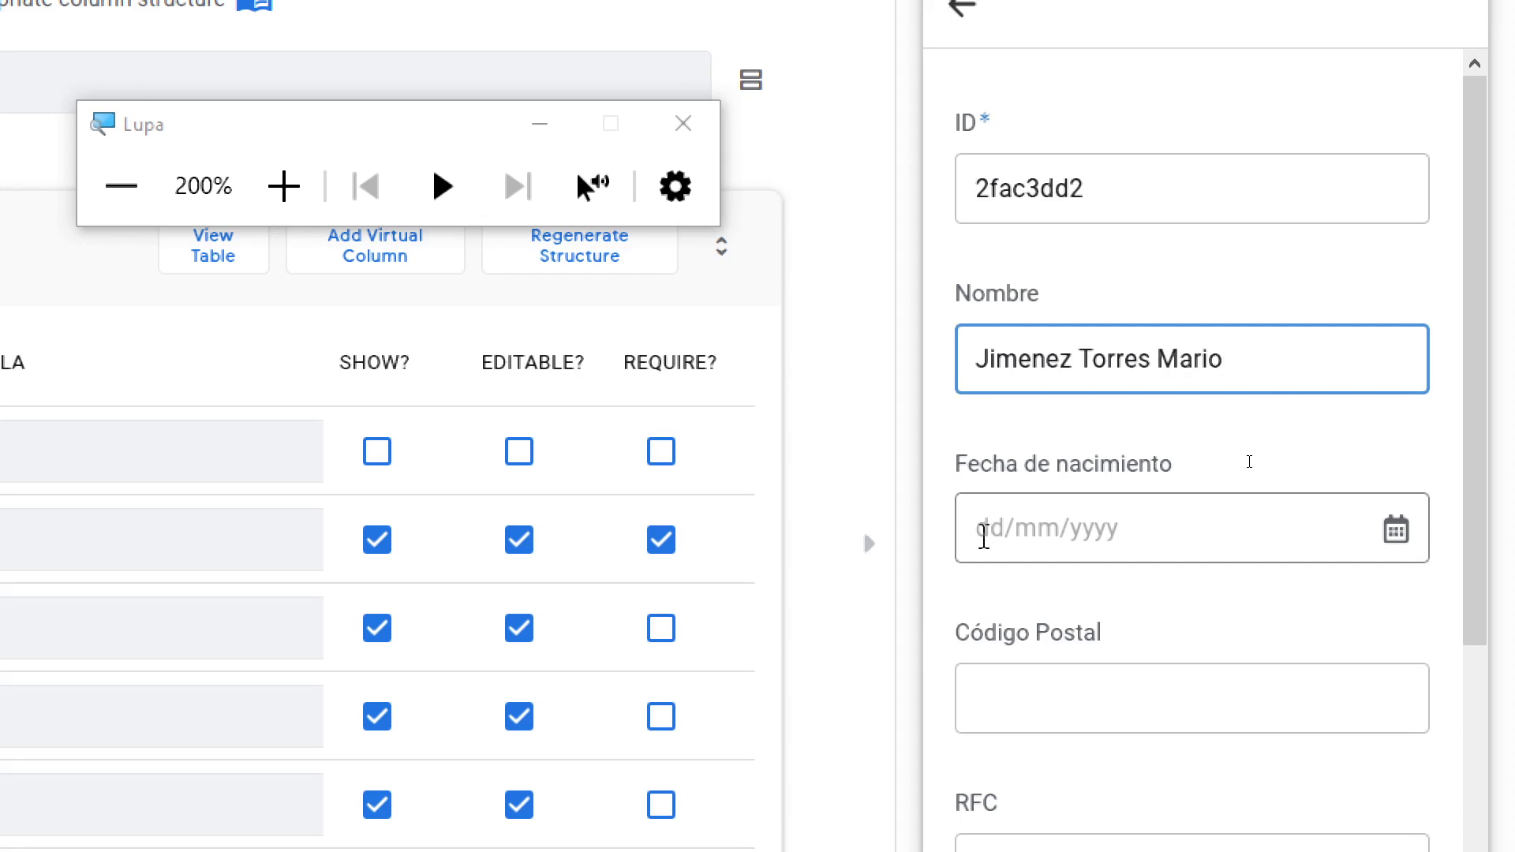
left_click(984, 537)
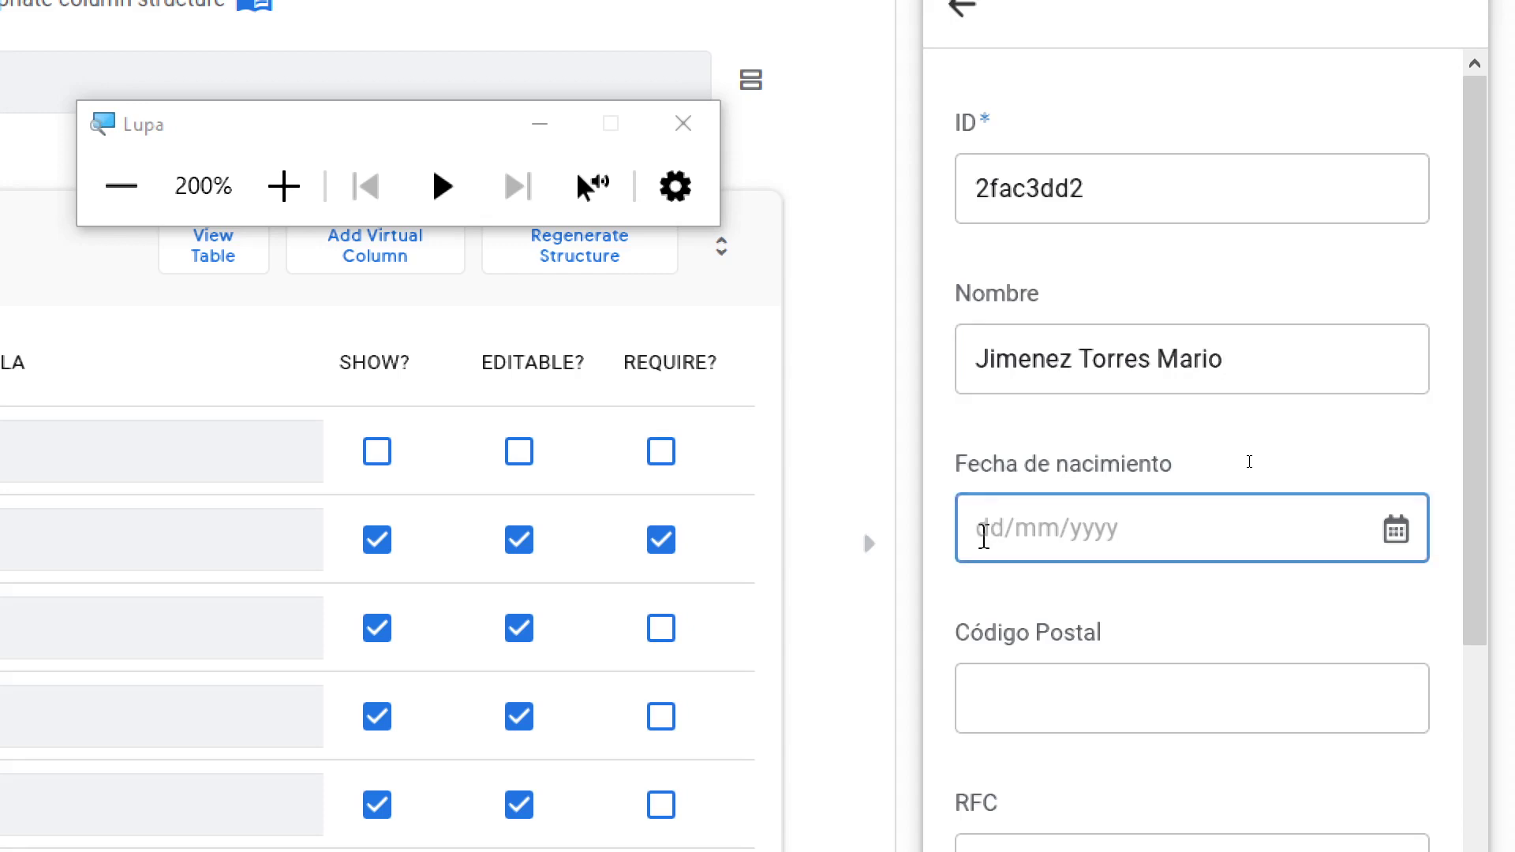
type("14/")
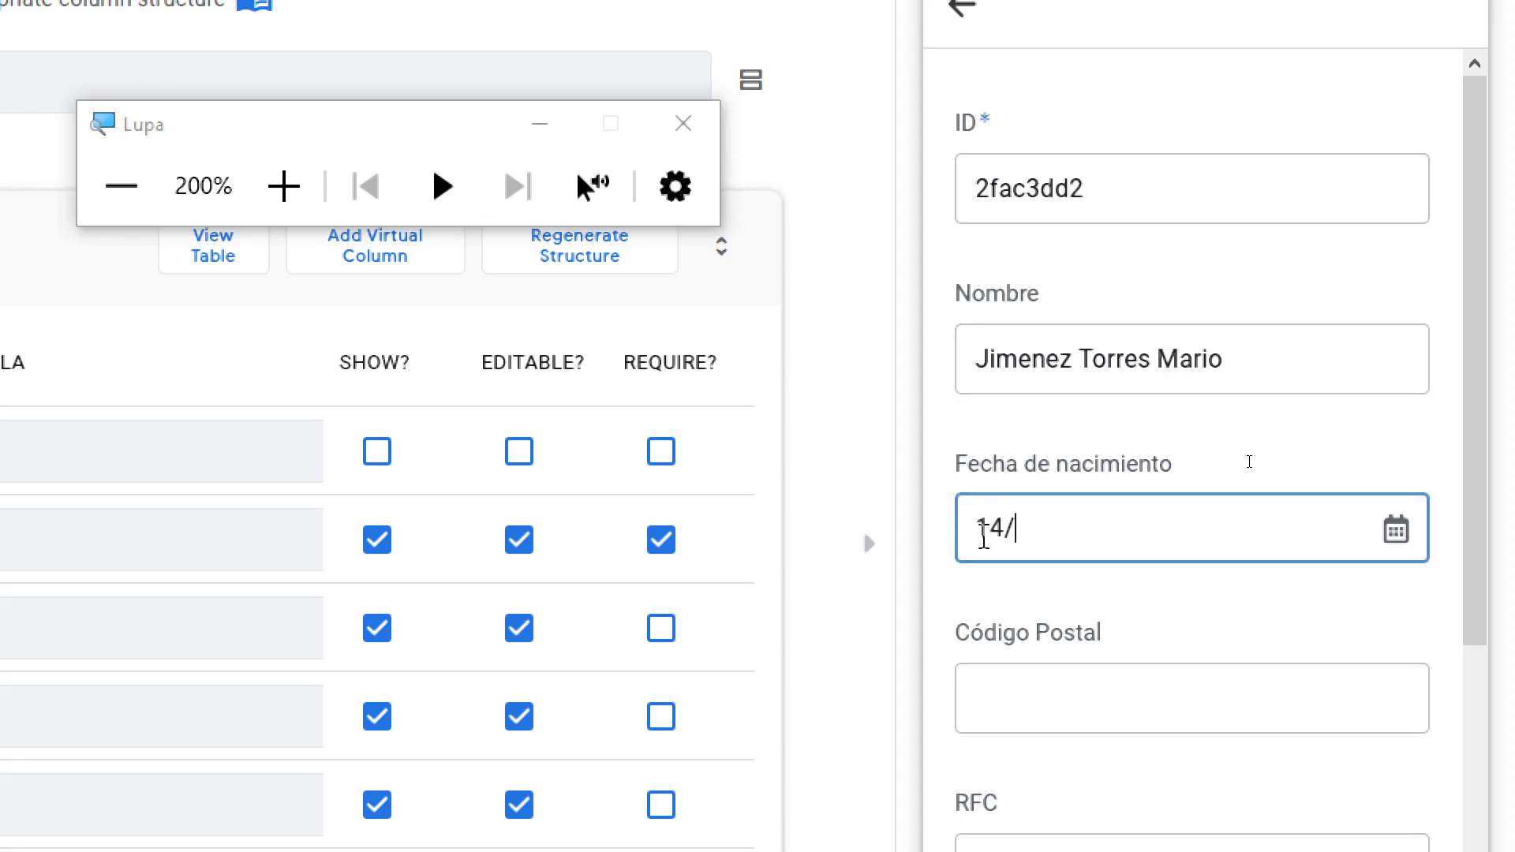
type("03/1925")
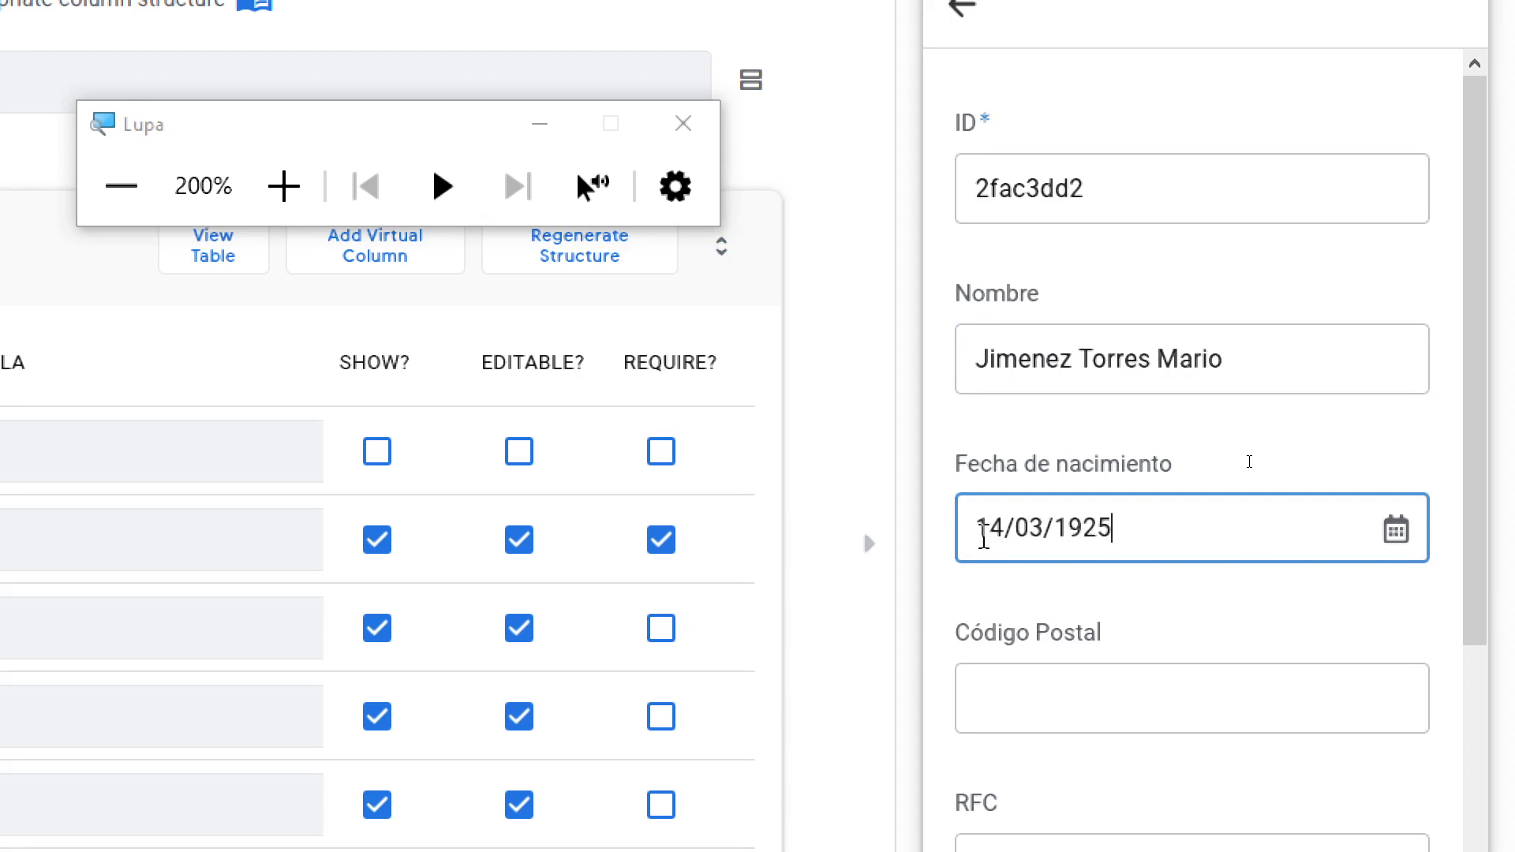
key("Tab")
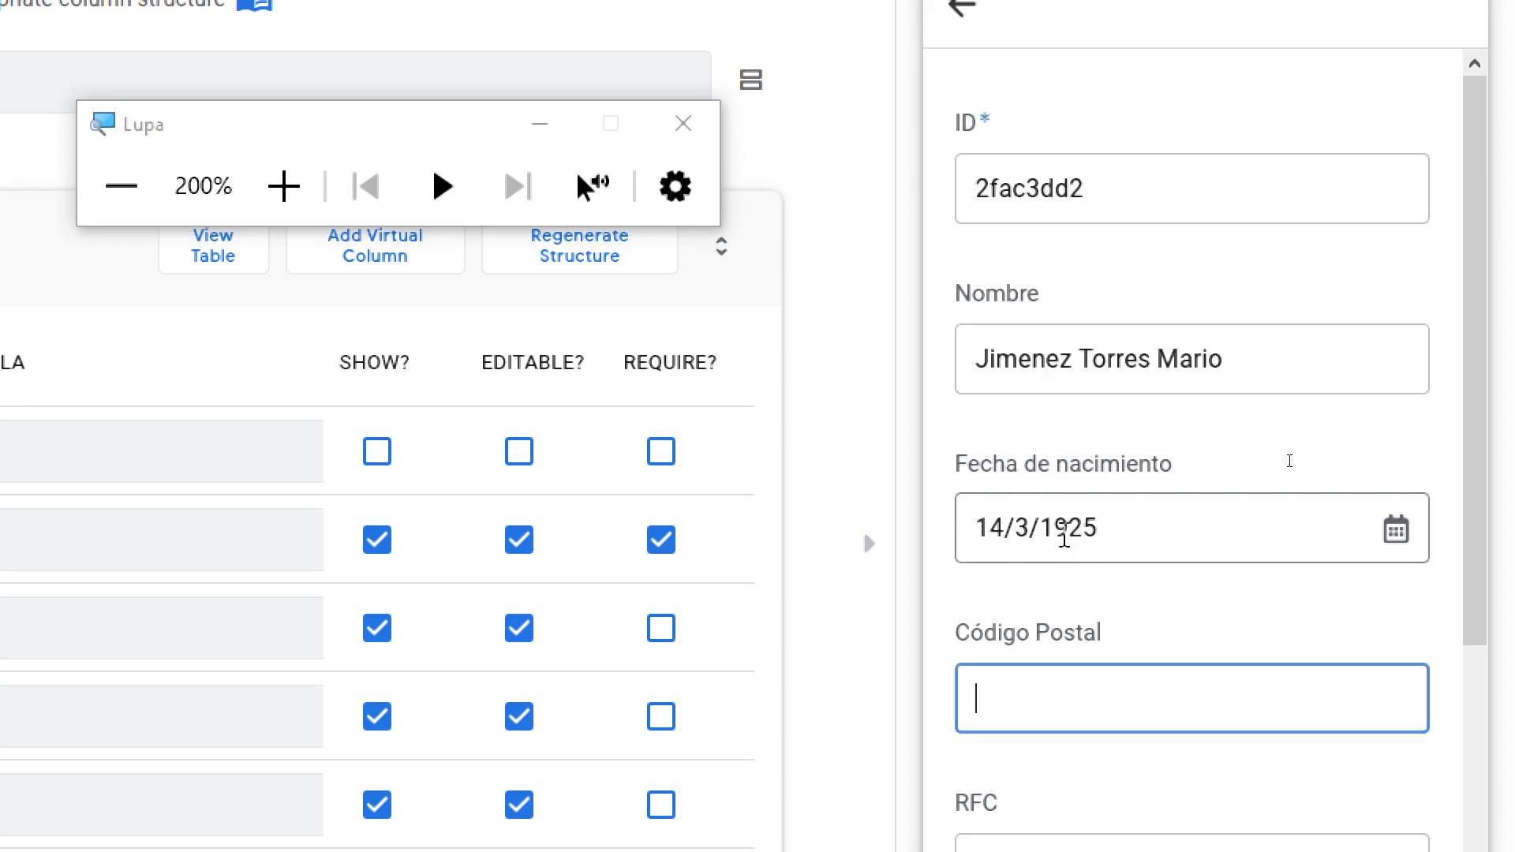
- Change the birth year to 2925 so the future-date error message appears
left_click(1063, 534)
key("Left")
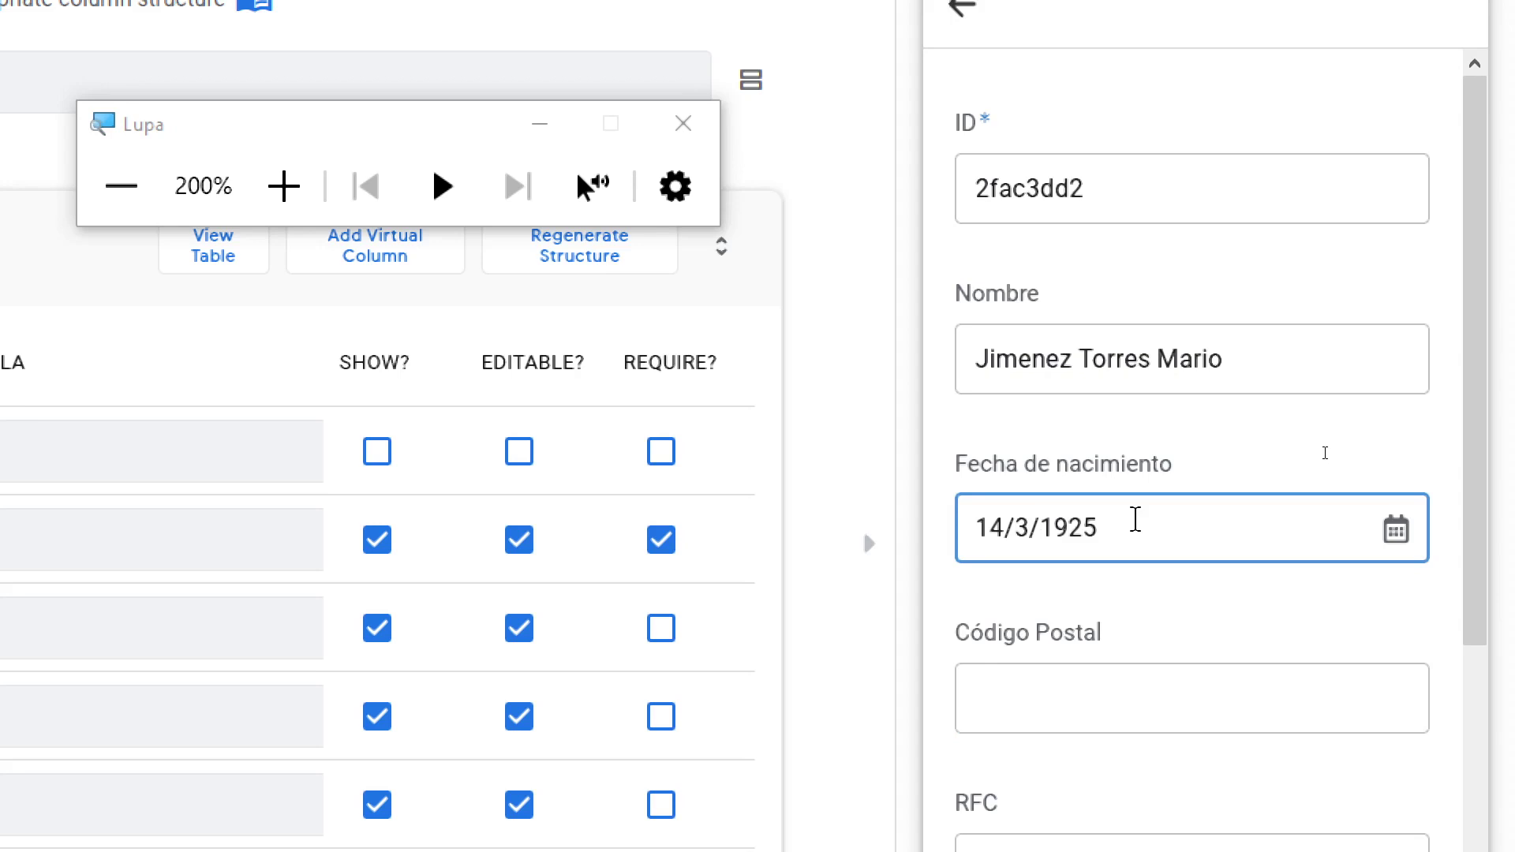
key("Delete")
type("2")
key("Tab")
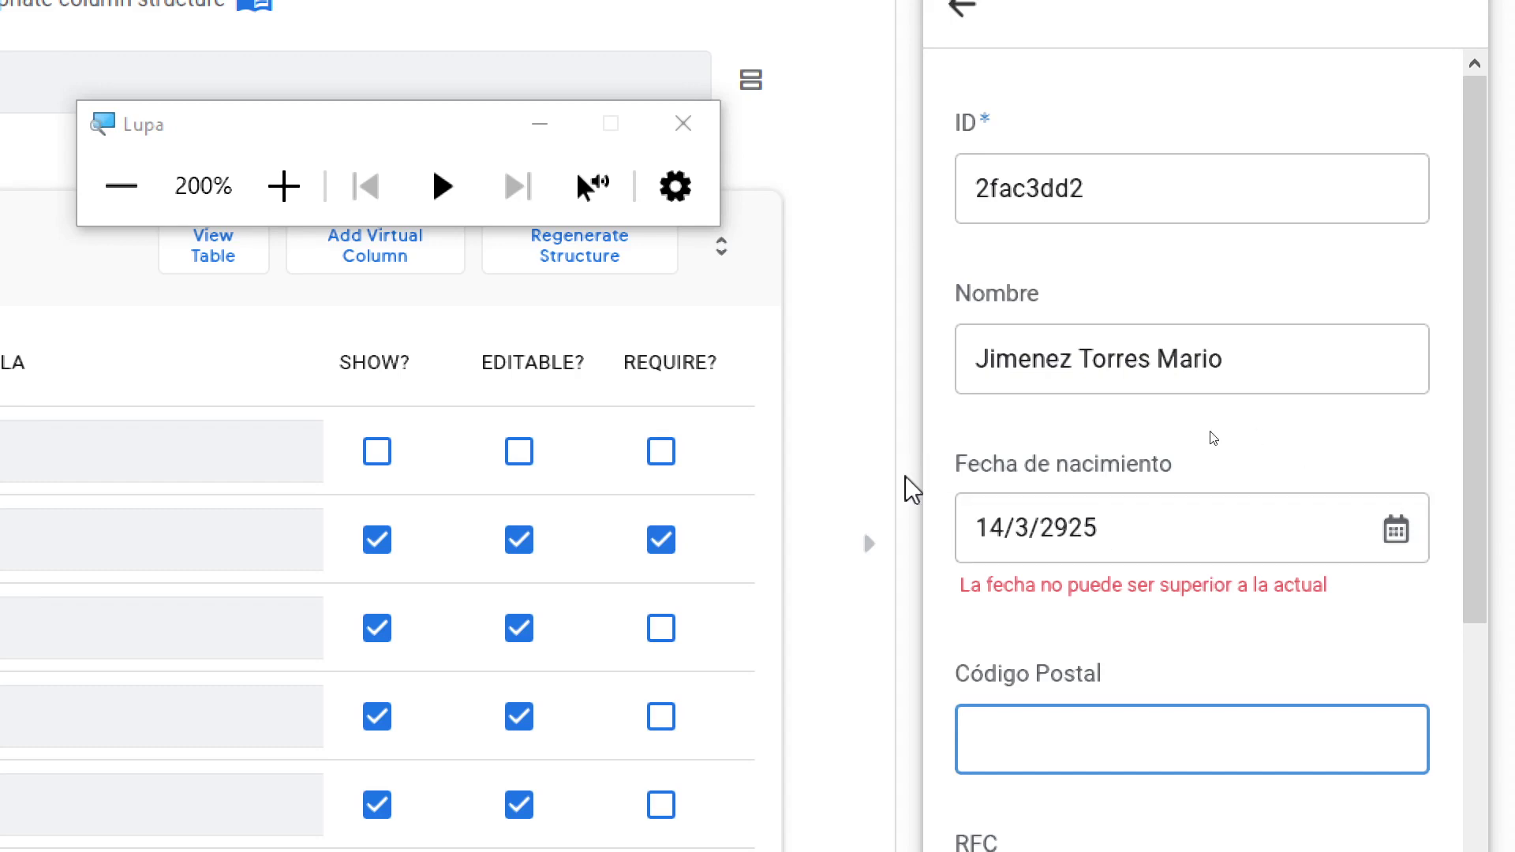
key("super+minus")
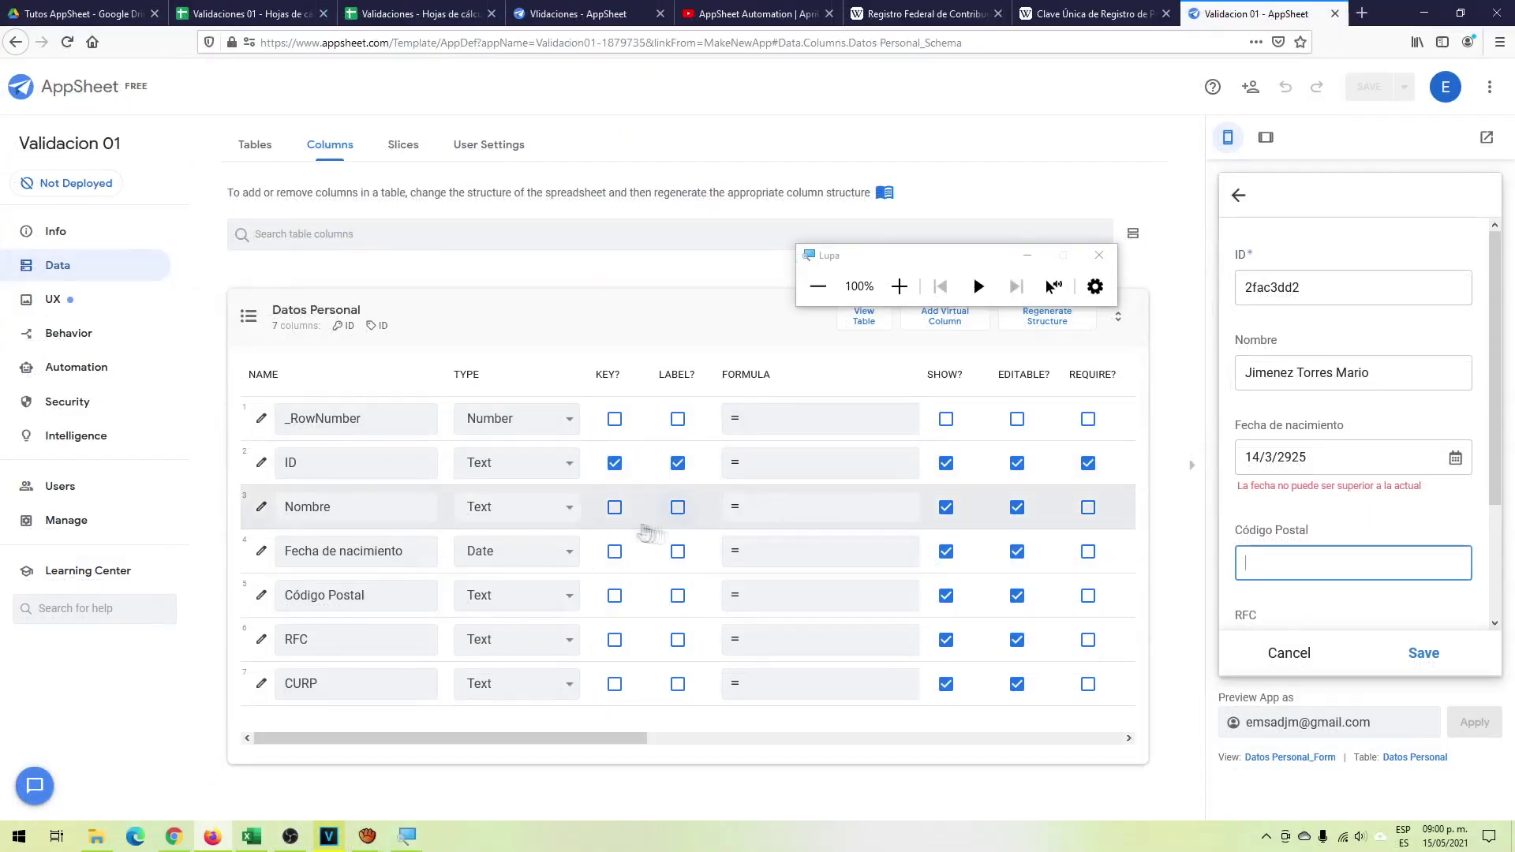
- Open the Código Postal column settings and keep its type as Text
left_click(263, 598)
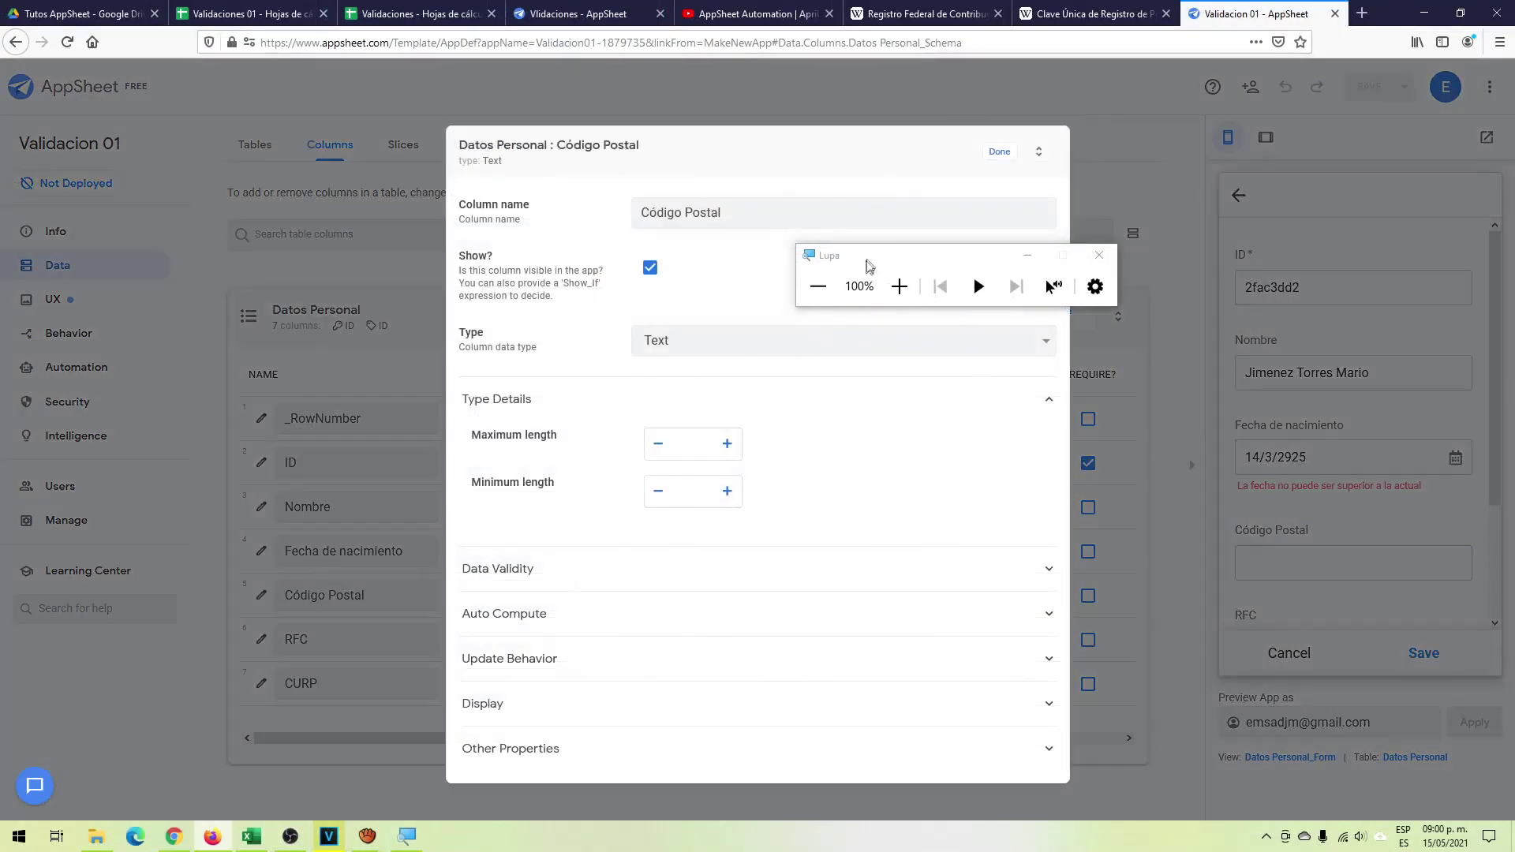
left_click_drag(893, 259, 1263, 109)
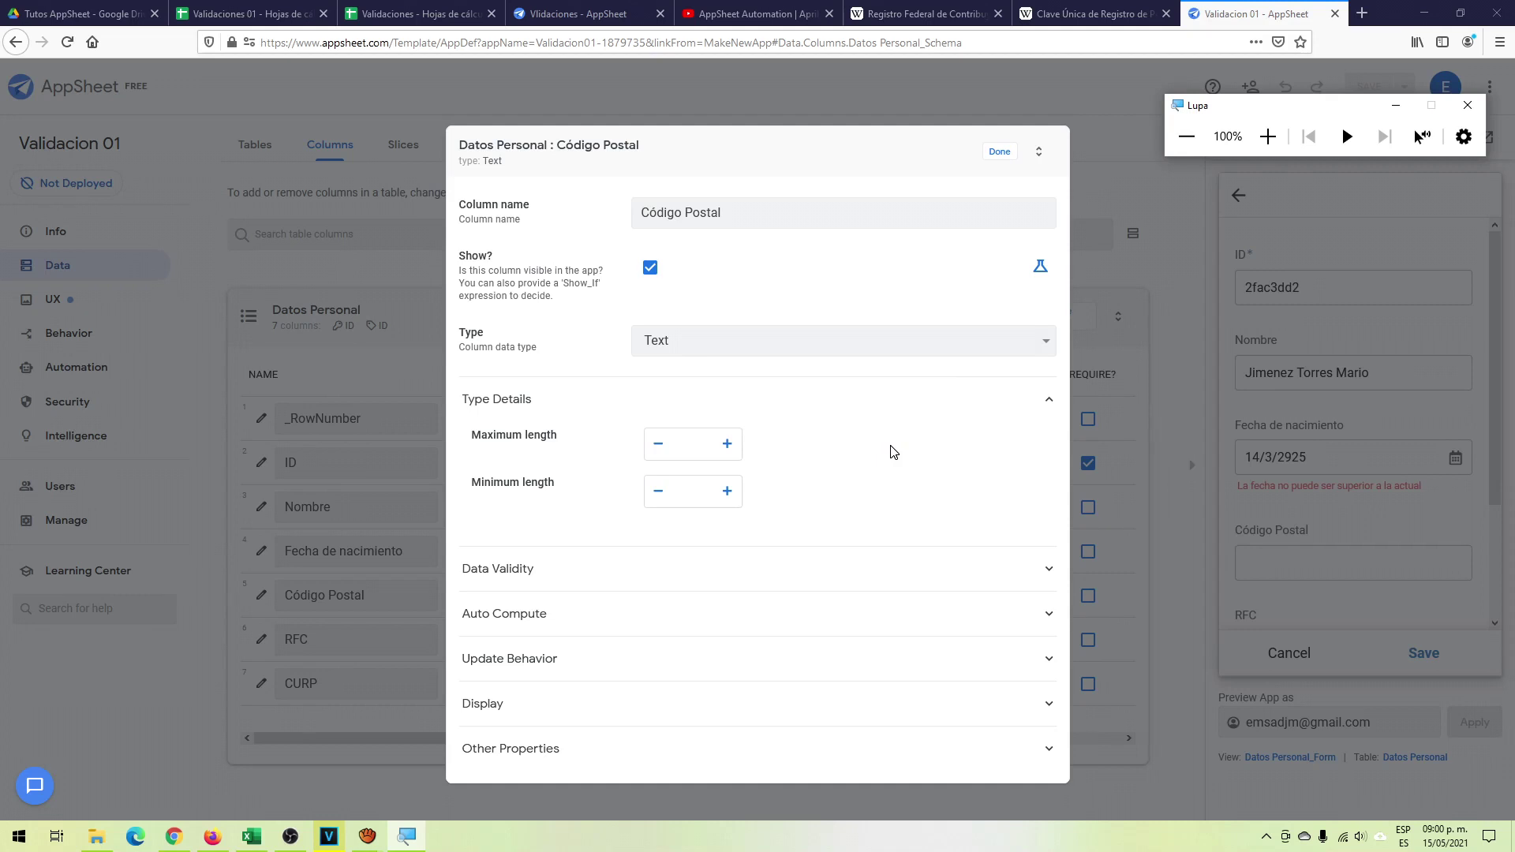
left_click(1046, 340)
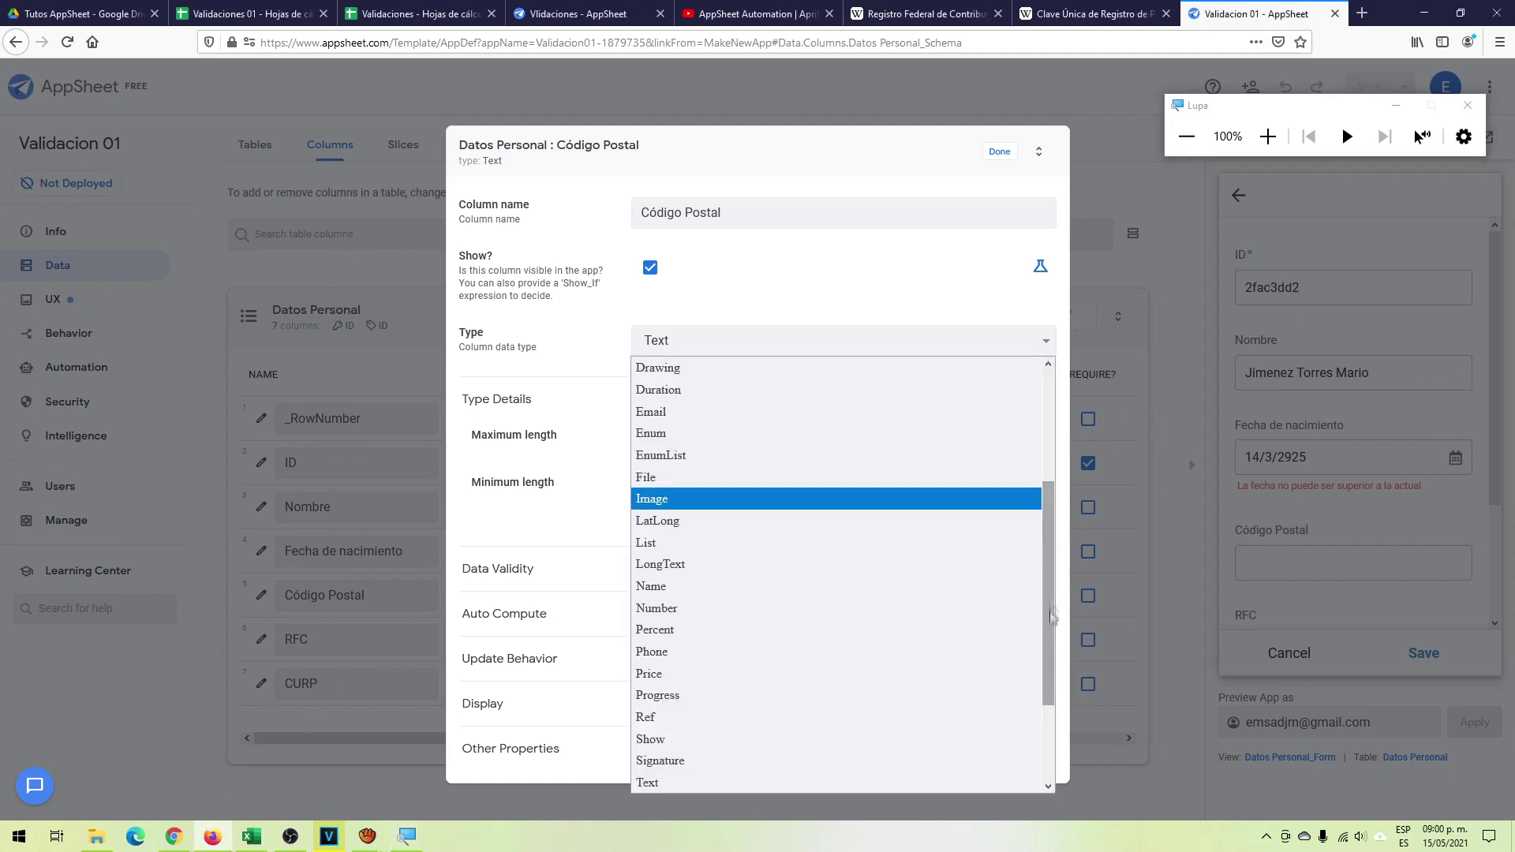
left_click_drag(1052, 615, 1052, 612)
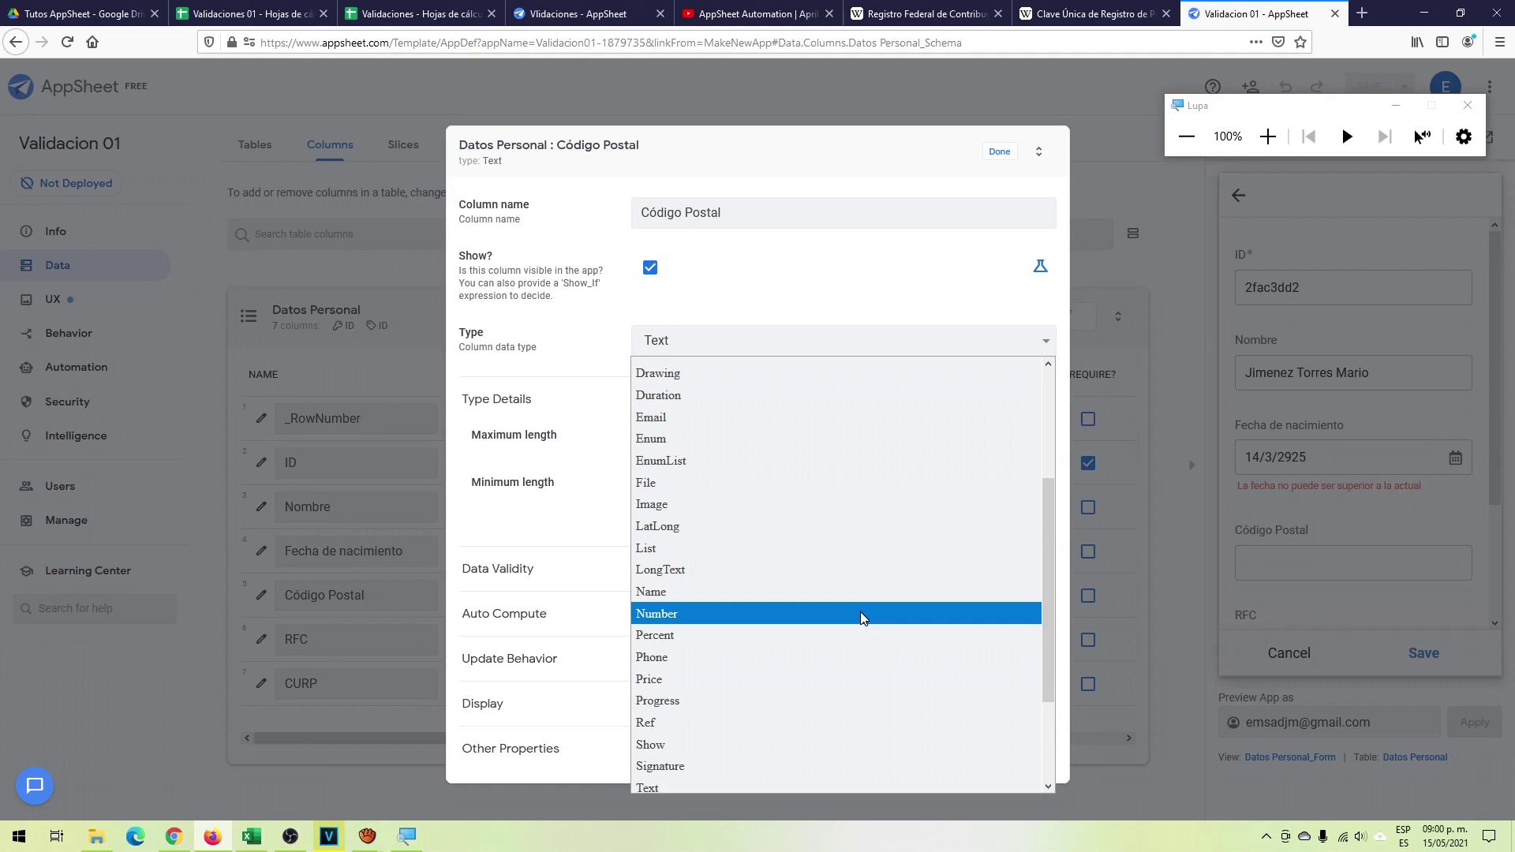
left_click(573, 487)
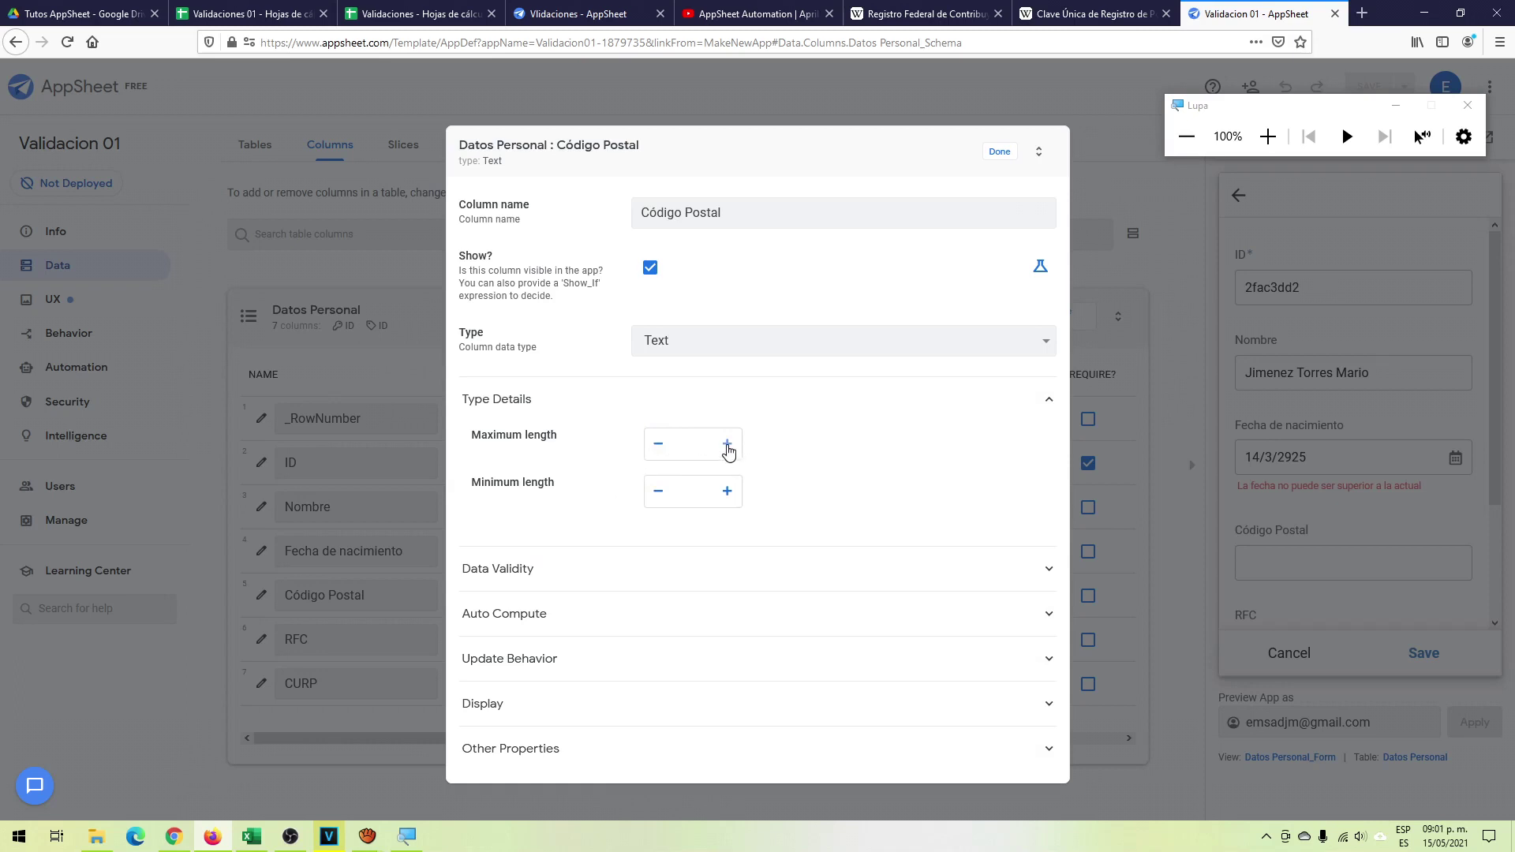
- Set Código Postal's maximum and minimum length to 5 and expand Data Validity
left_click(727, 446)
left_click(727, 447)
left_click(727, 446)
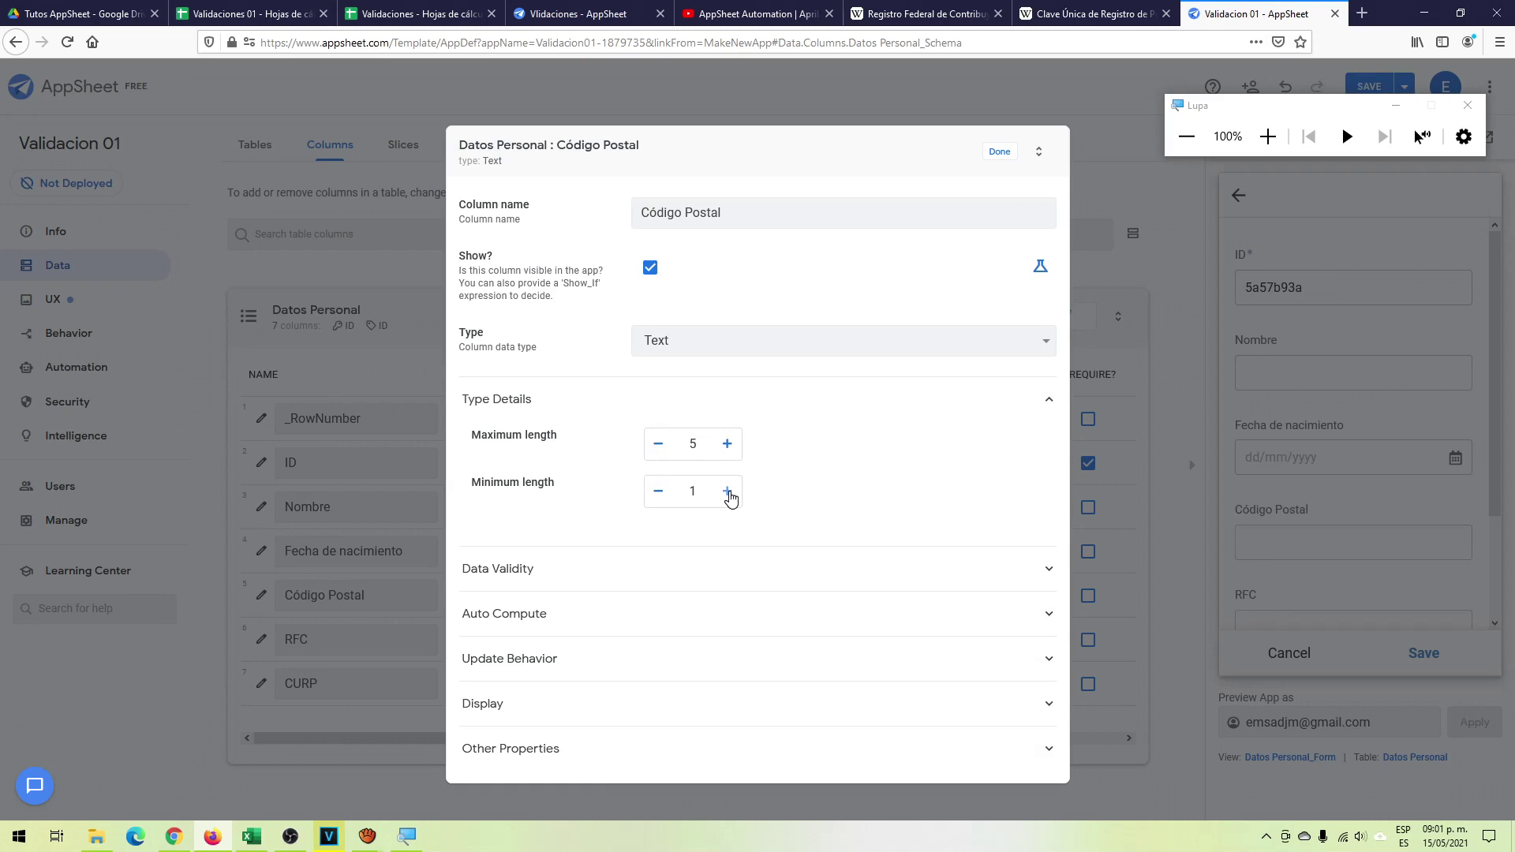
left_click(727, 491)
left_click(520, 577)
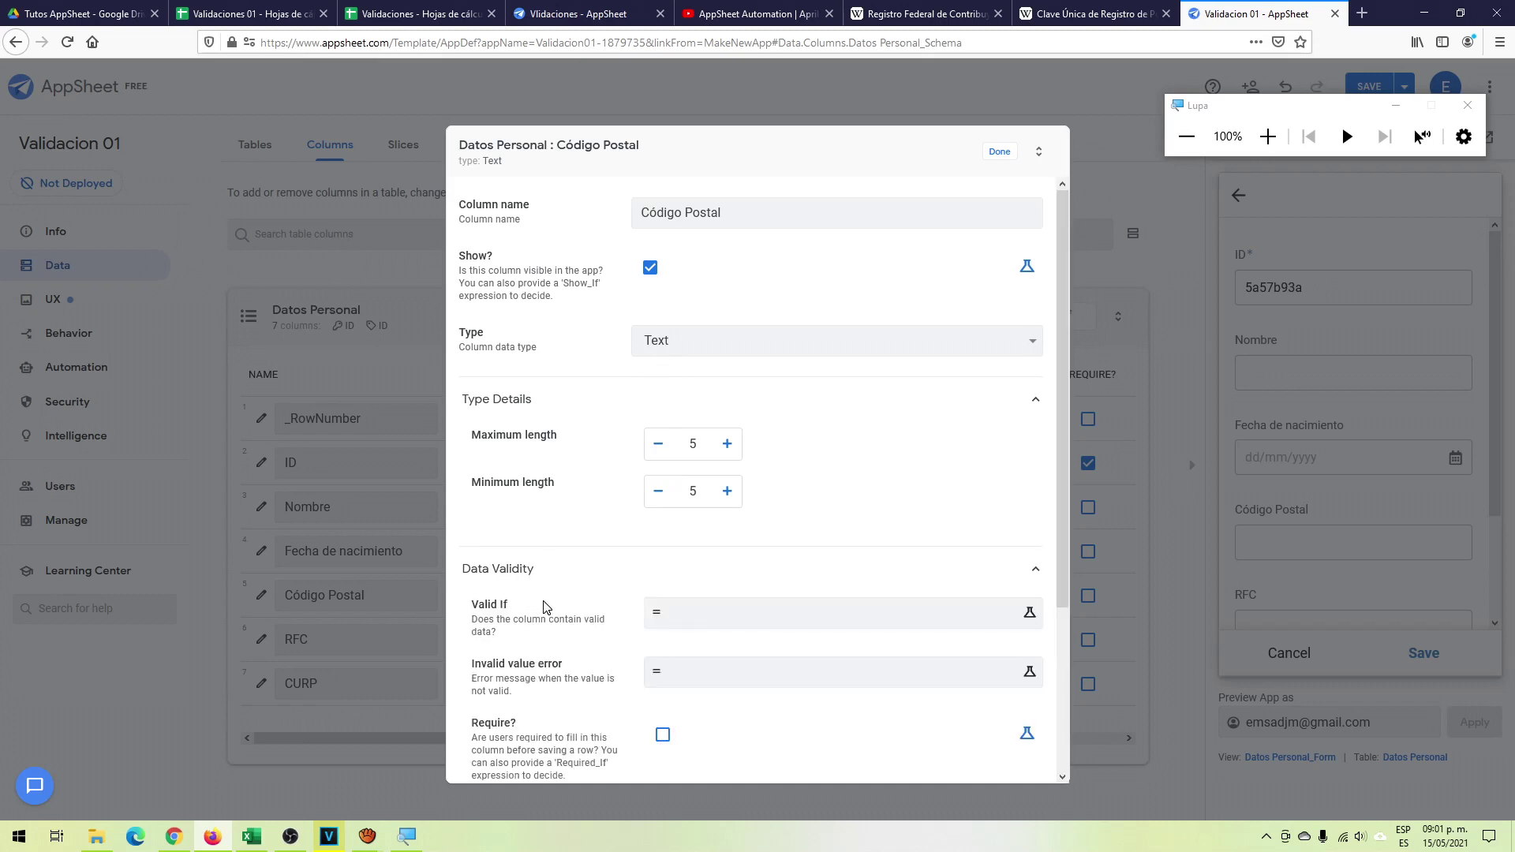
scroll(543, 606, "down", 1)
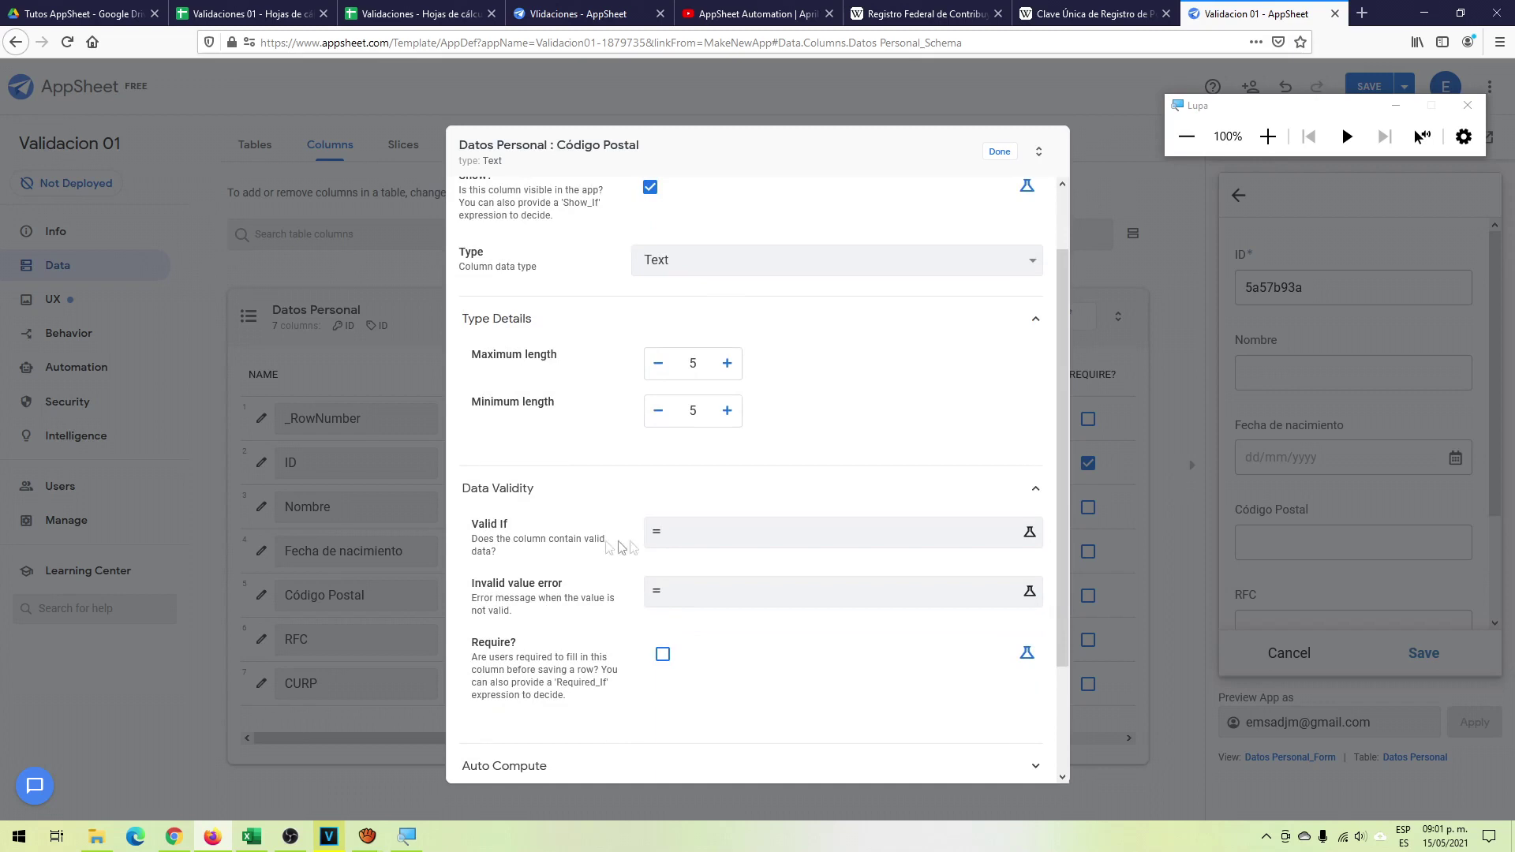
- Paste the Valid If formula AND(LEN([_THIS]) = 5, OR(NUMBER([_THIS]) > 0, [_THIS] = "00000")) and save
left_click(697, 539)
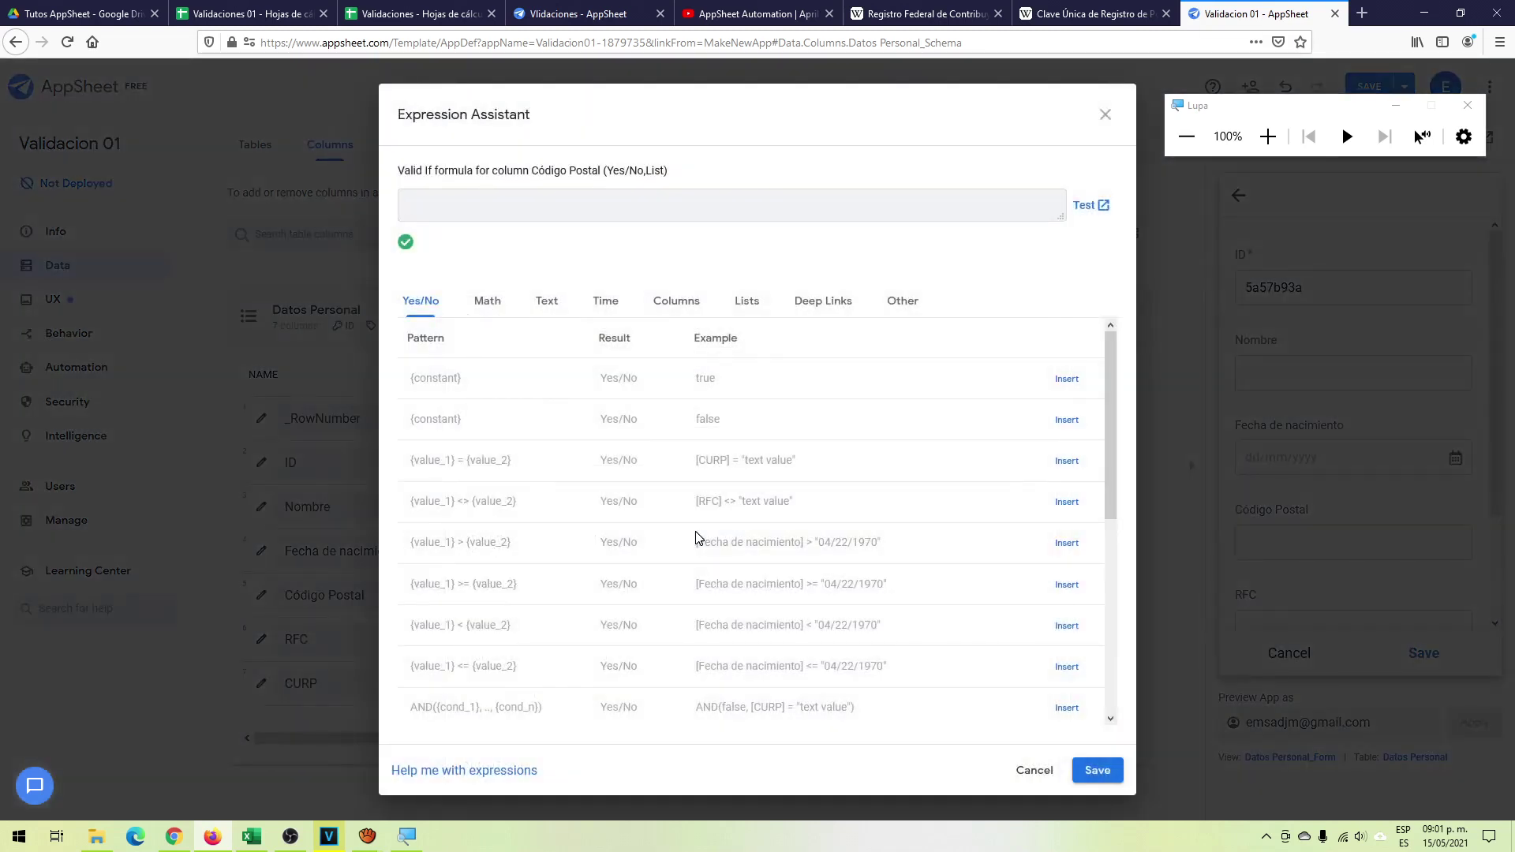
type("AND(     LEN([_THIS]) = 5,     OR(NUMBER([_THIS]) > 0, ([_THIS]) = \"00000\") )")
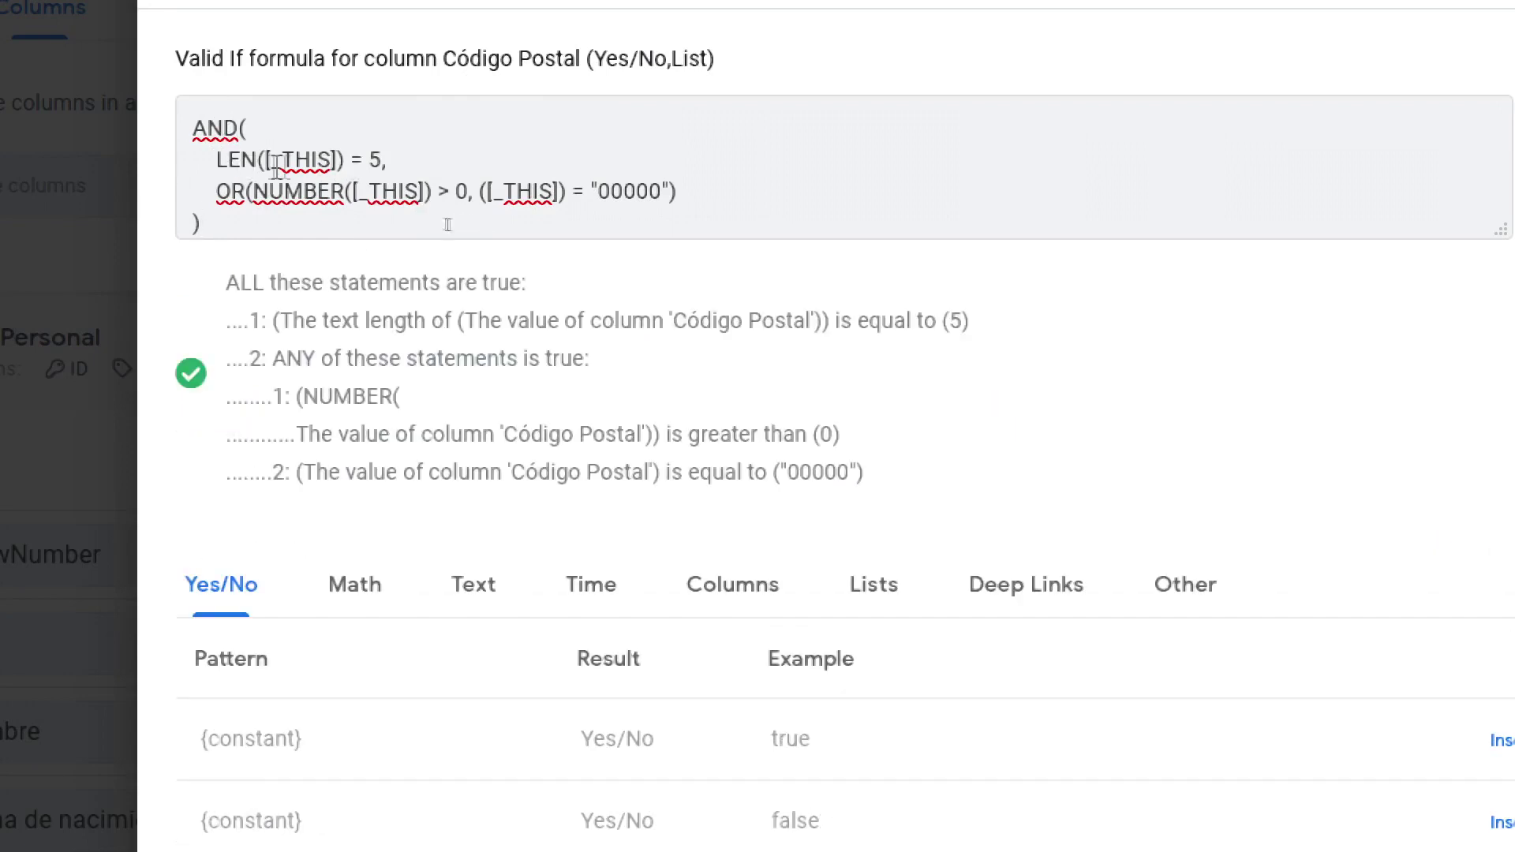
left_click(382, 158)
type(",")
key("super+minus")
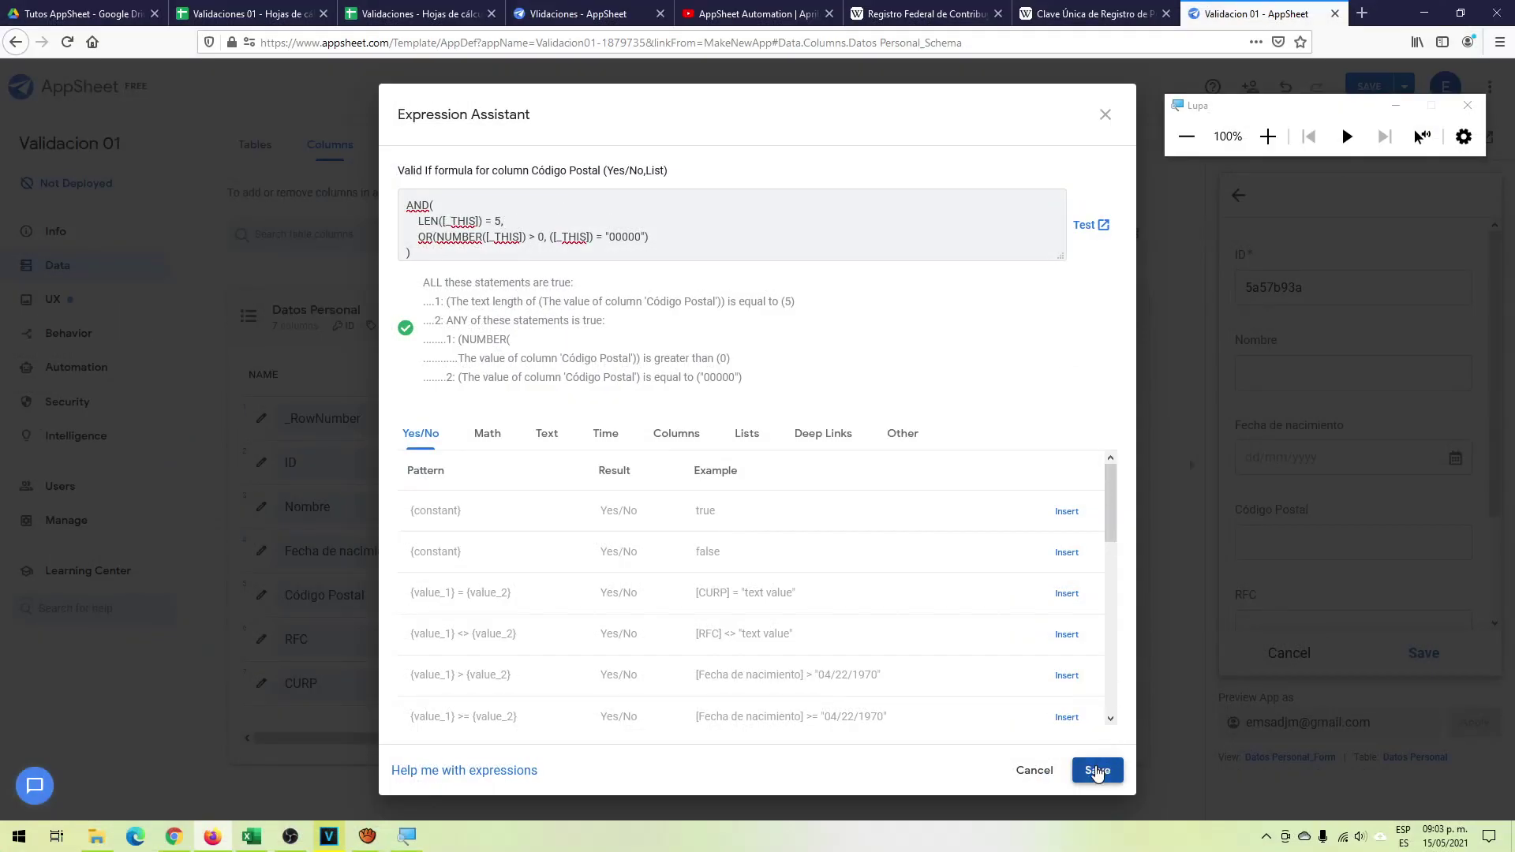
left_click(1097, 770)
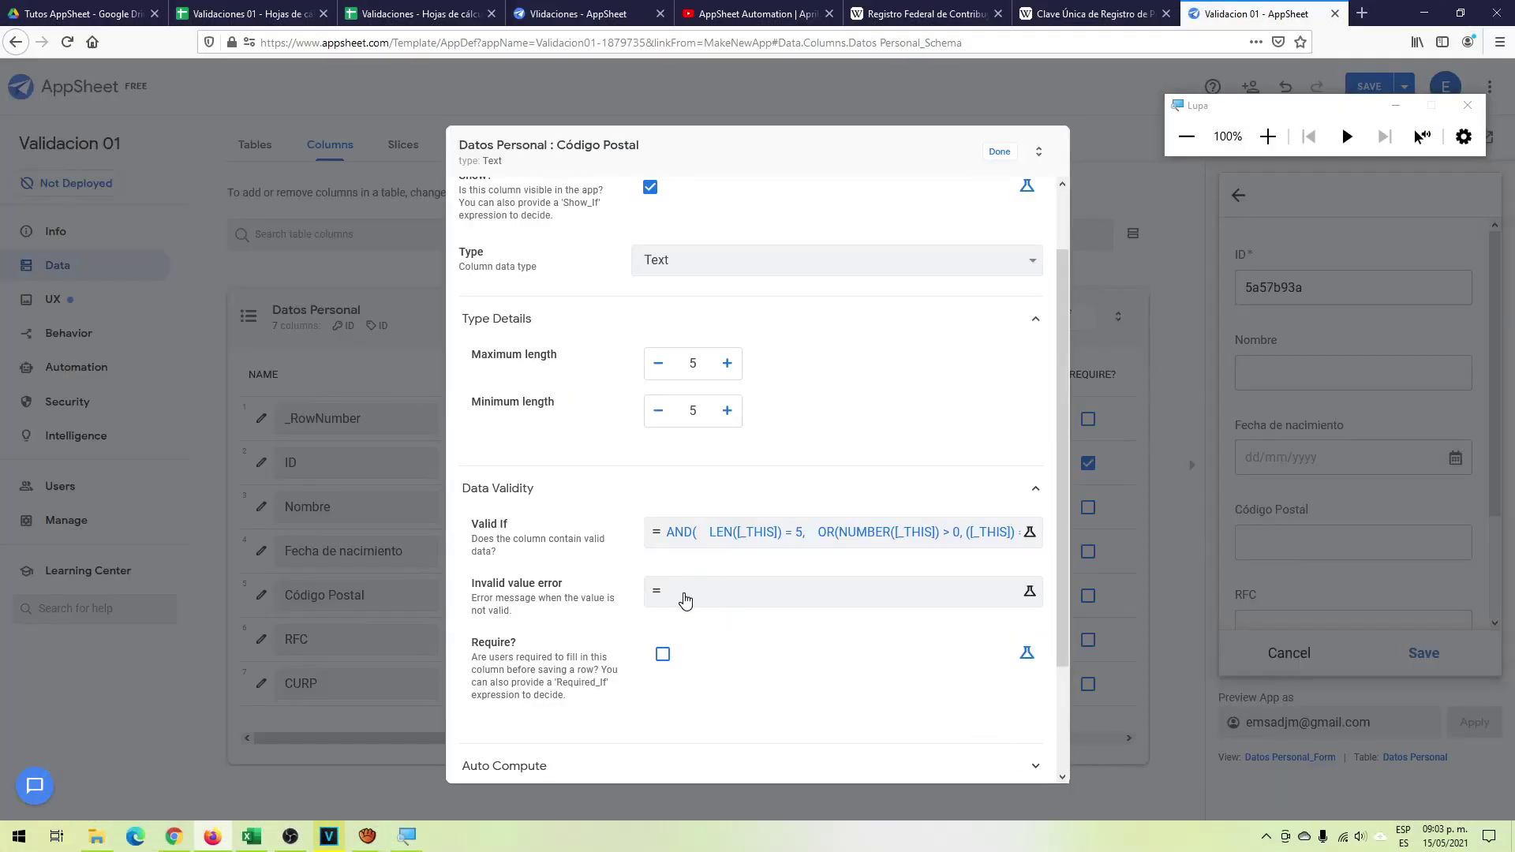
- Set the invalid value error to "Los códigos postales tienen 5 dígitos", save it, and close the settings
left_click(689, 597)
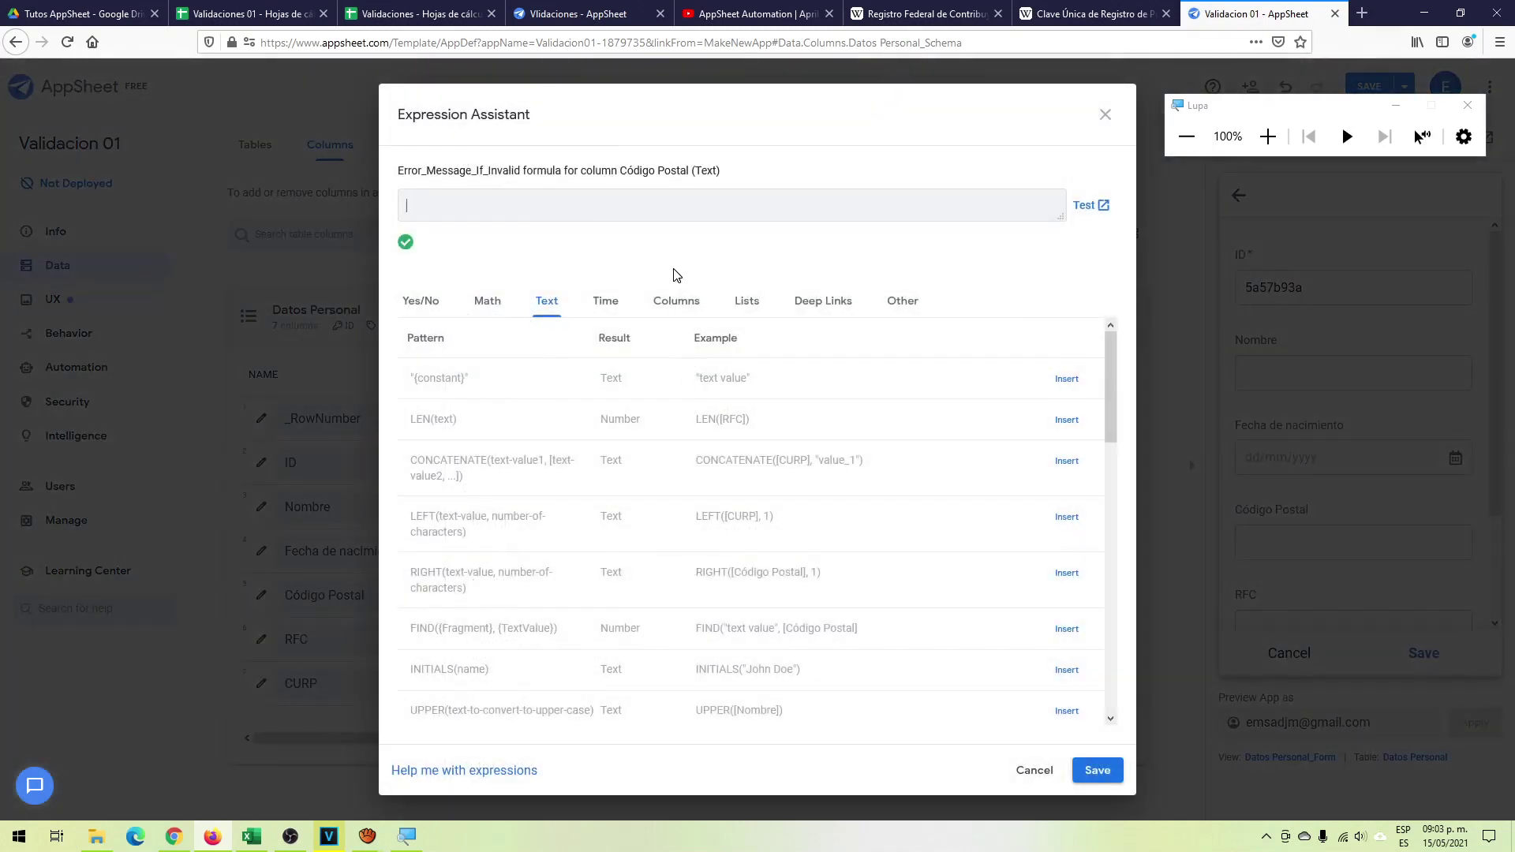
type("\"Los co")
key("BackSpace")
type("ódigos postales tienen 5")
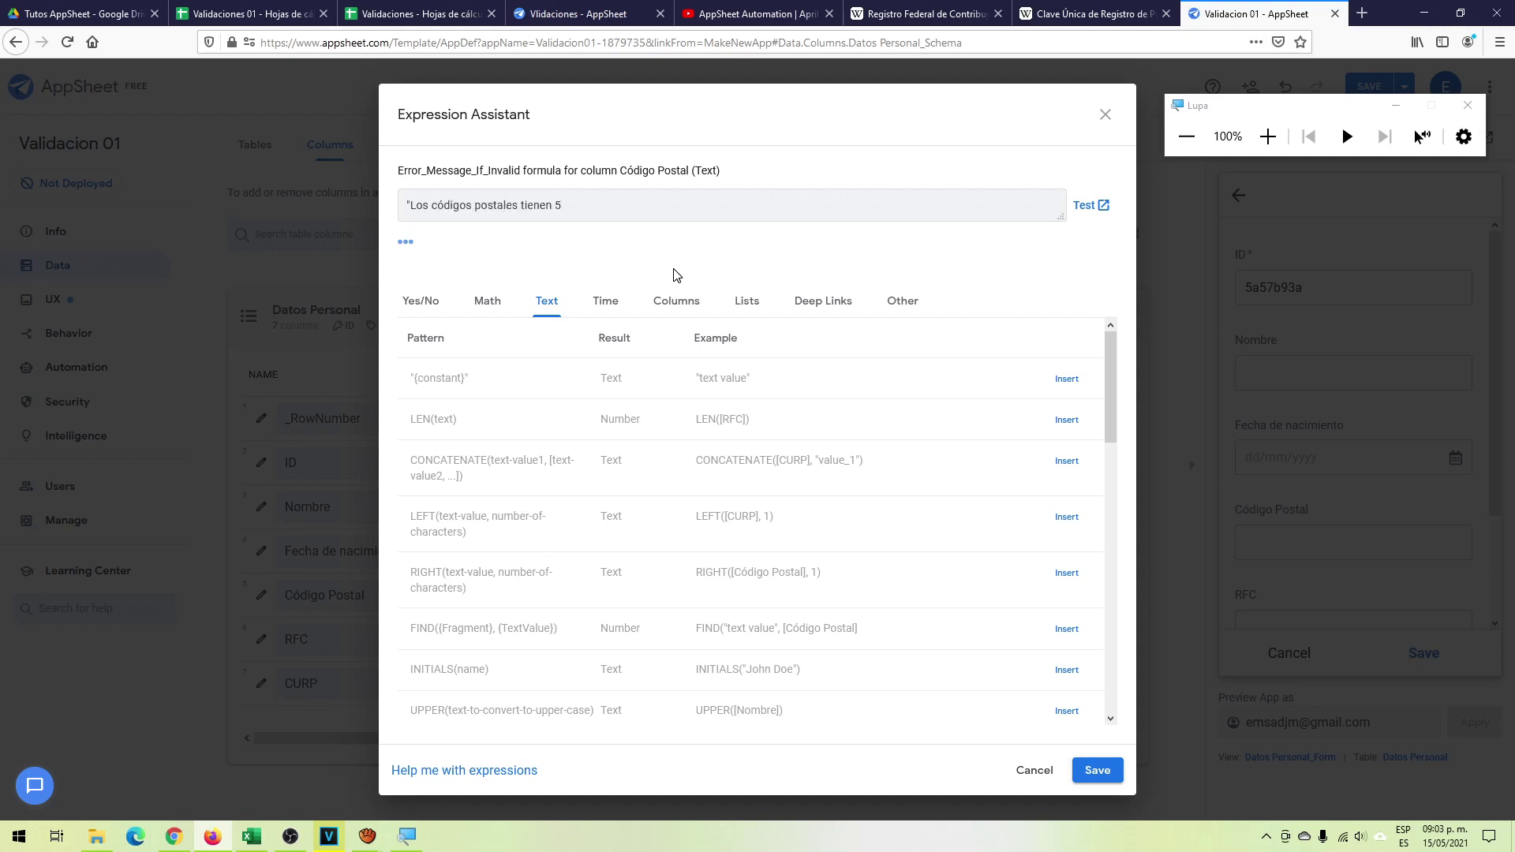
type(" digitos\"")
right_click(585, 207)
left_click(622, 225)
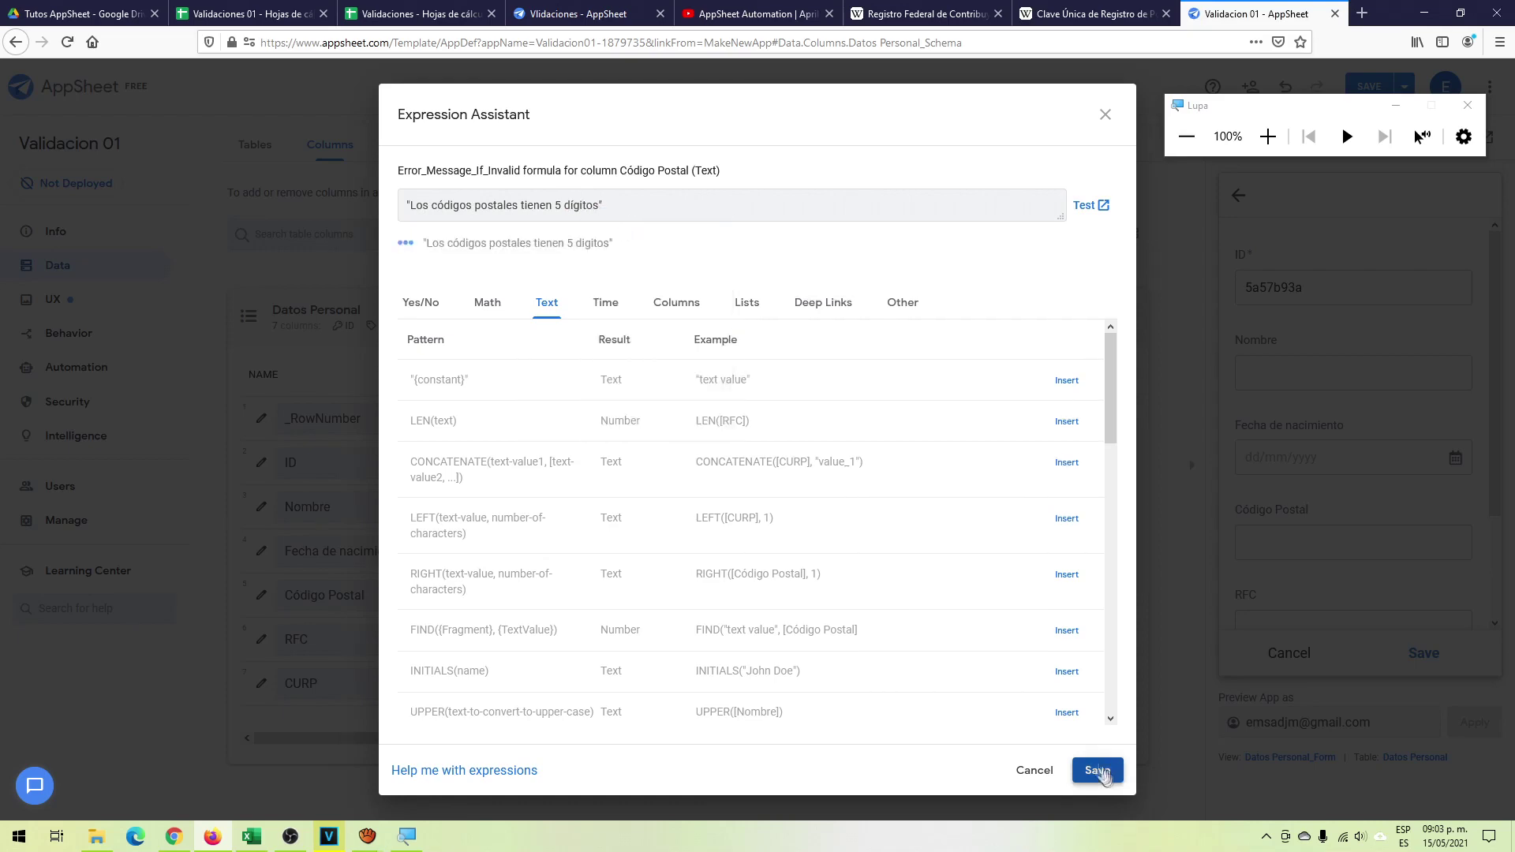
left_click(1097, 770)
left_click(999, 153)
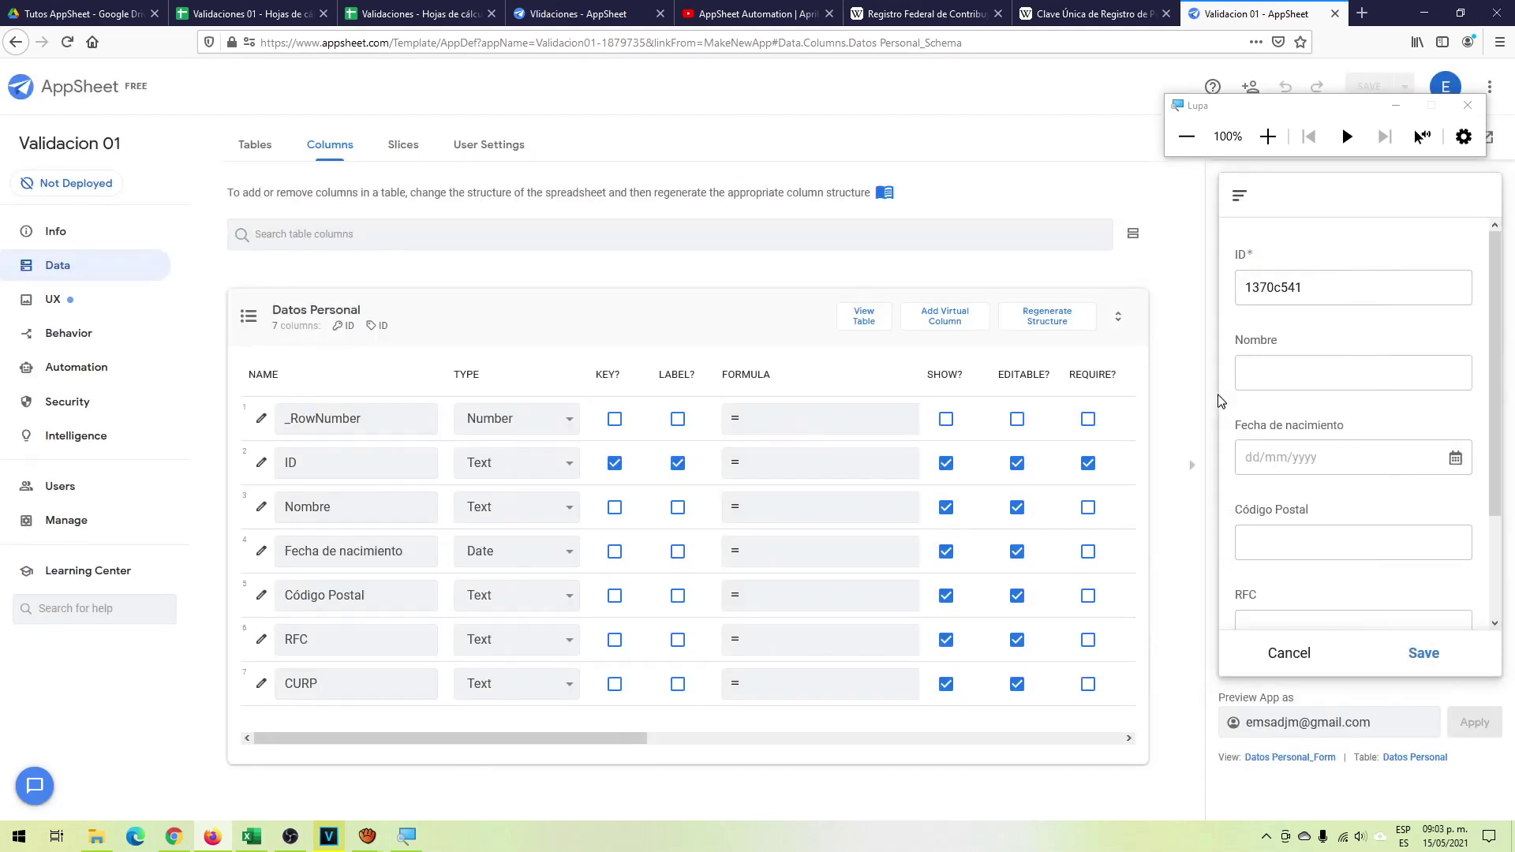
- Fill the preview form with a sample name, birth date 25/5/1987 and Código Postal 12345
left_click(1273, 377)
type("Jimenez")
left_click(1291, 458)
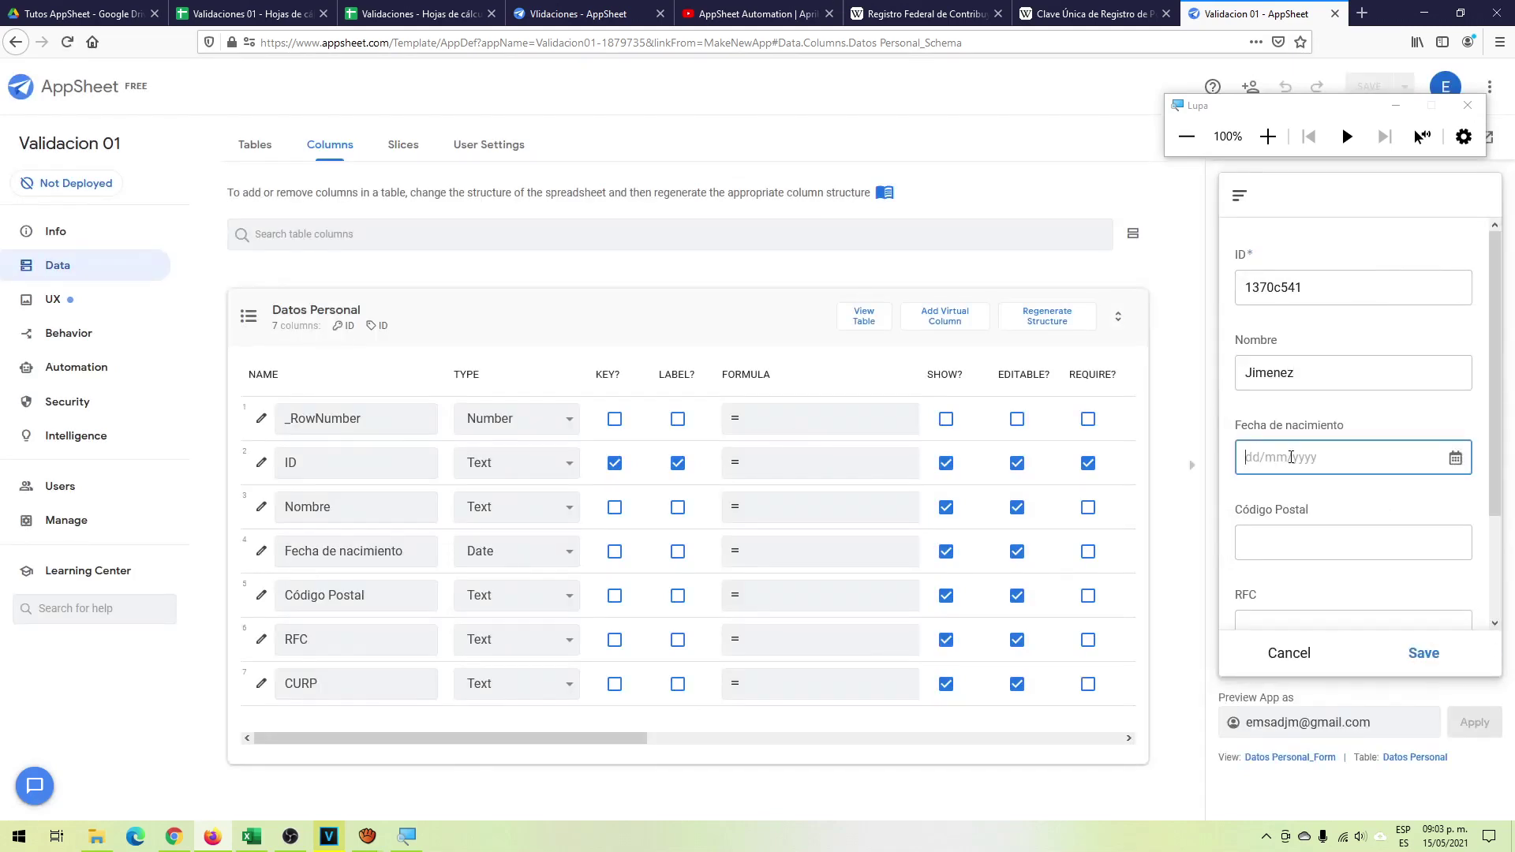
type("25/5/1987")
left_click(1273, 538)
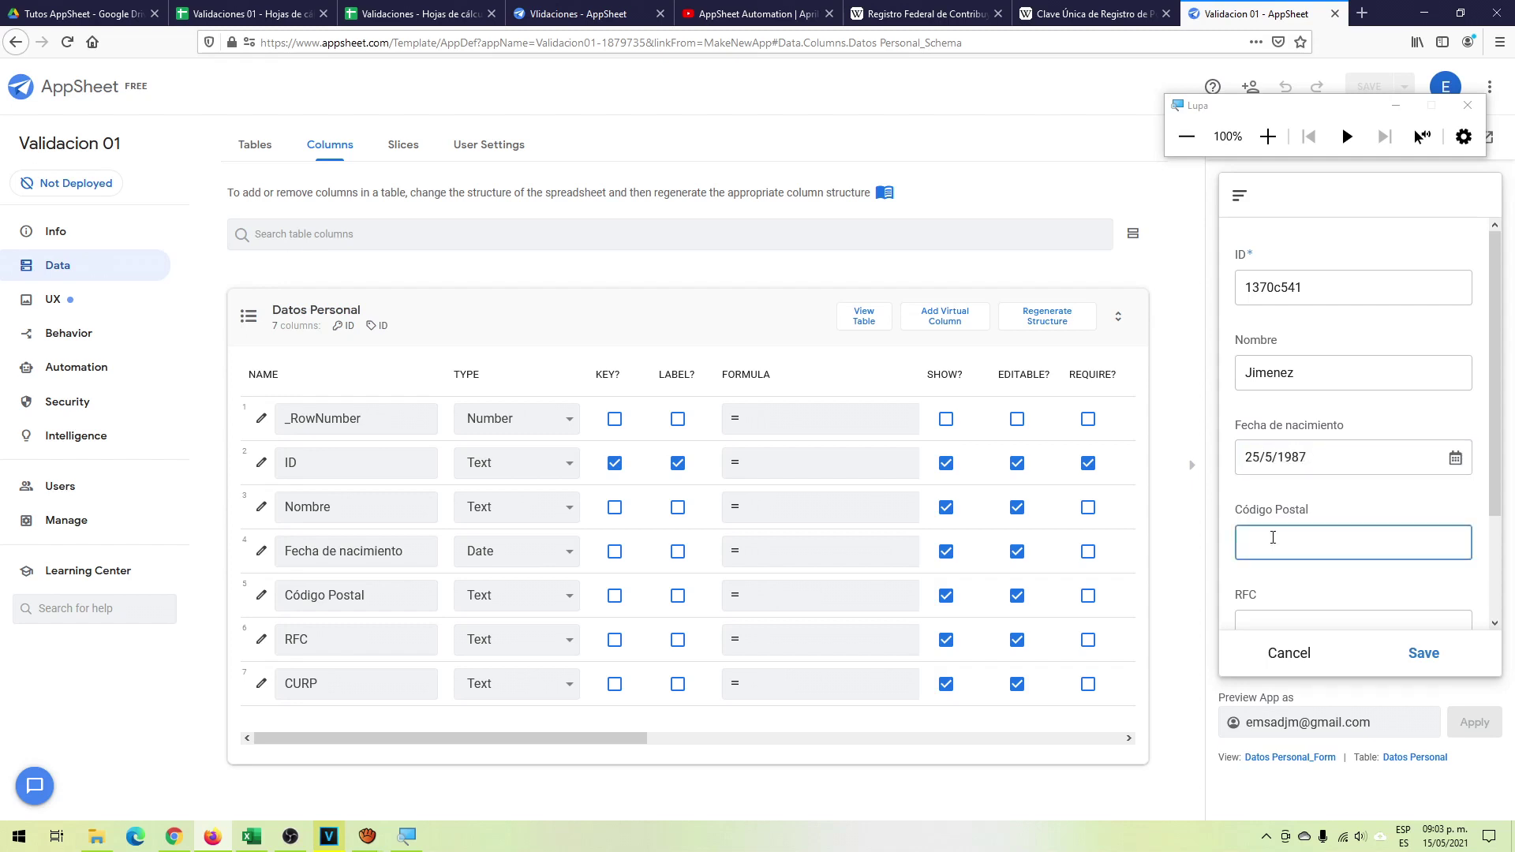
type("12345")
key("Tab")
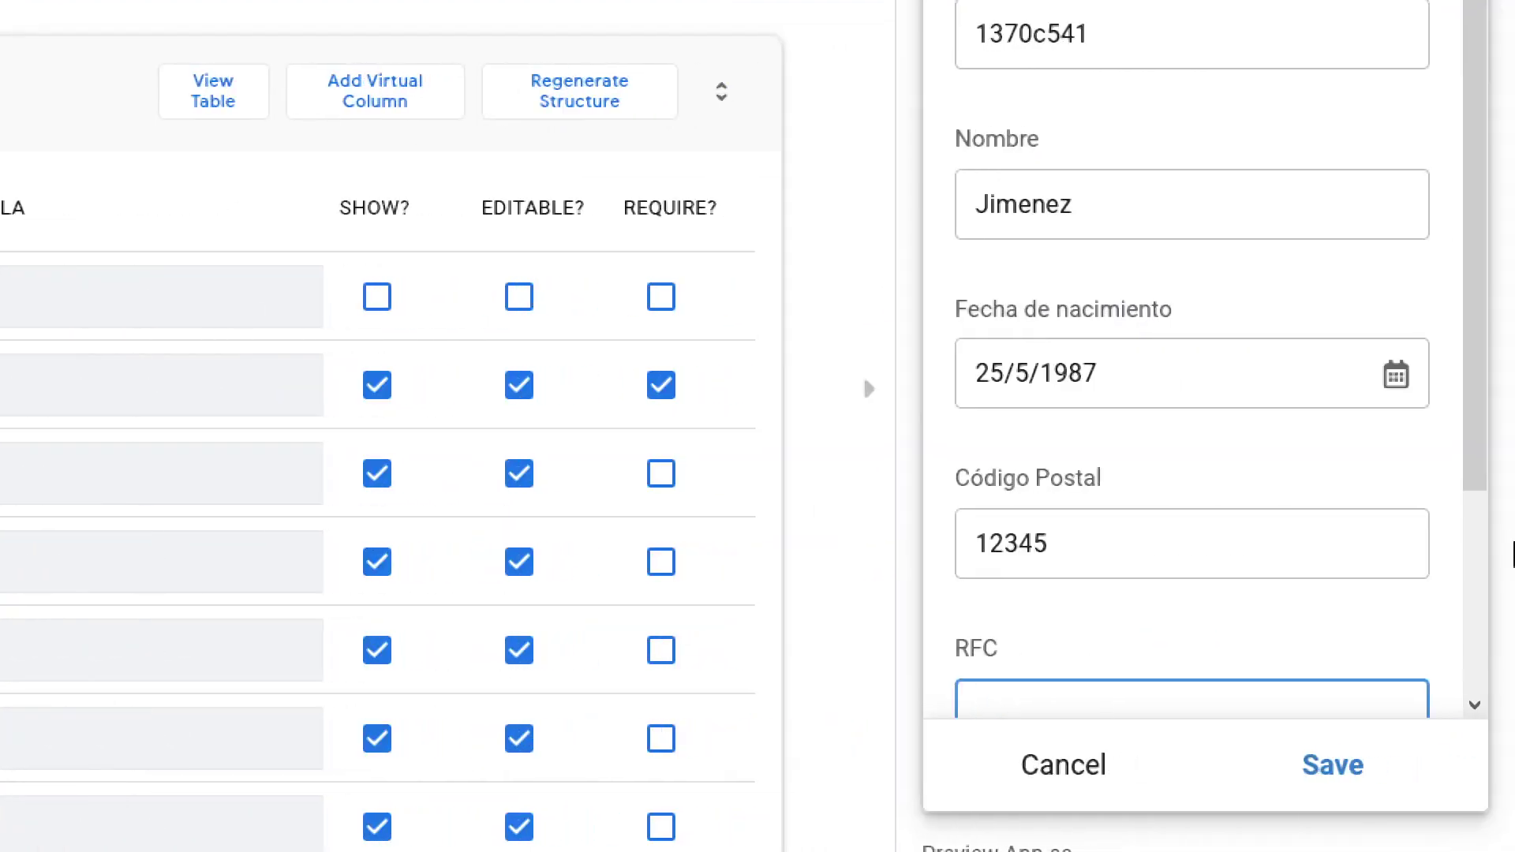
- Try Código Postal test values 0001 and 0d145 to check the validation
double_click(1070, 543)
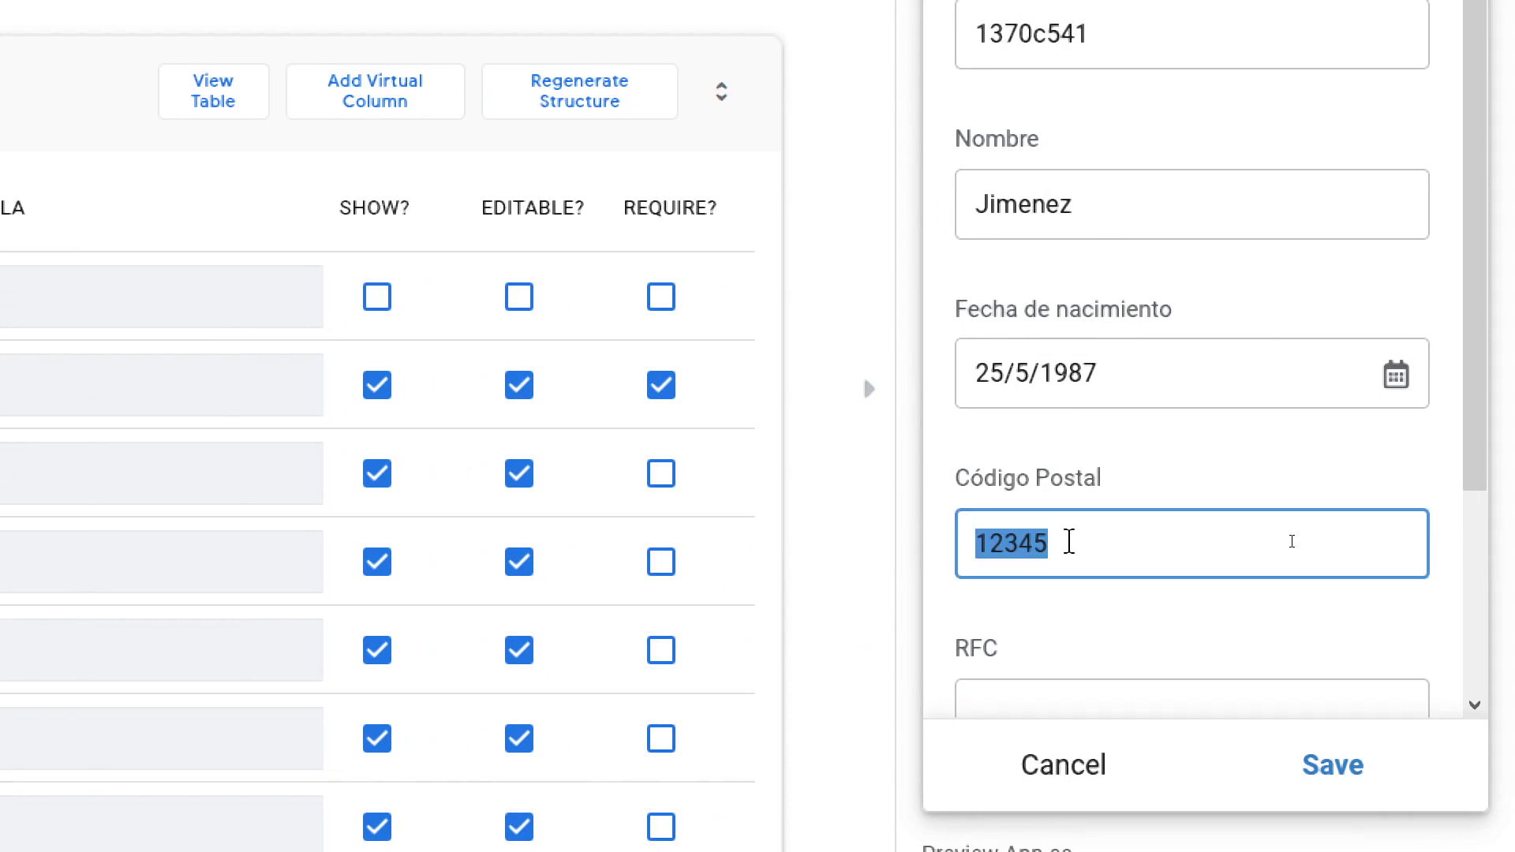
type("0001")
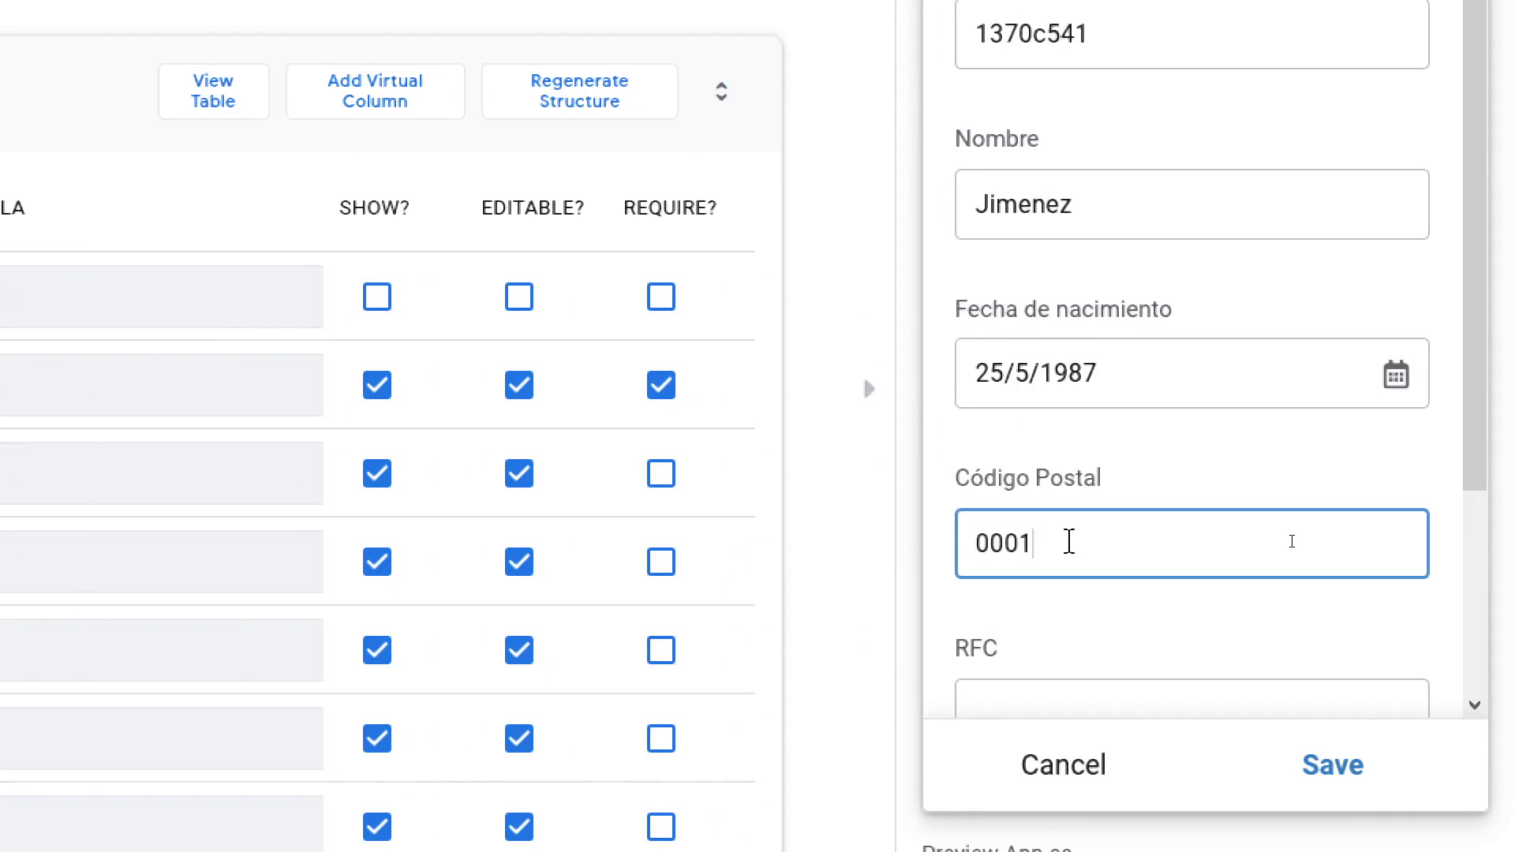
key("Tab")
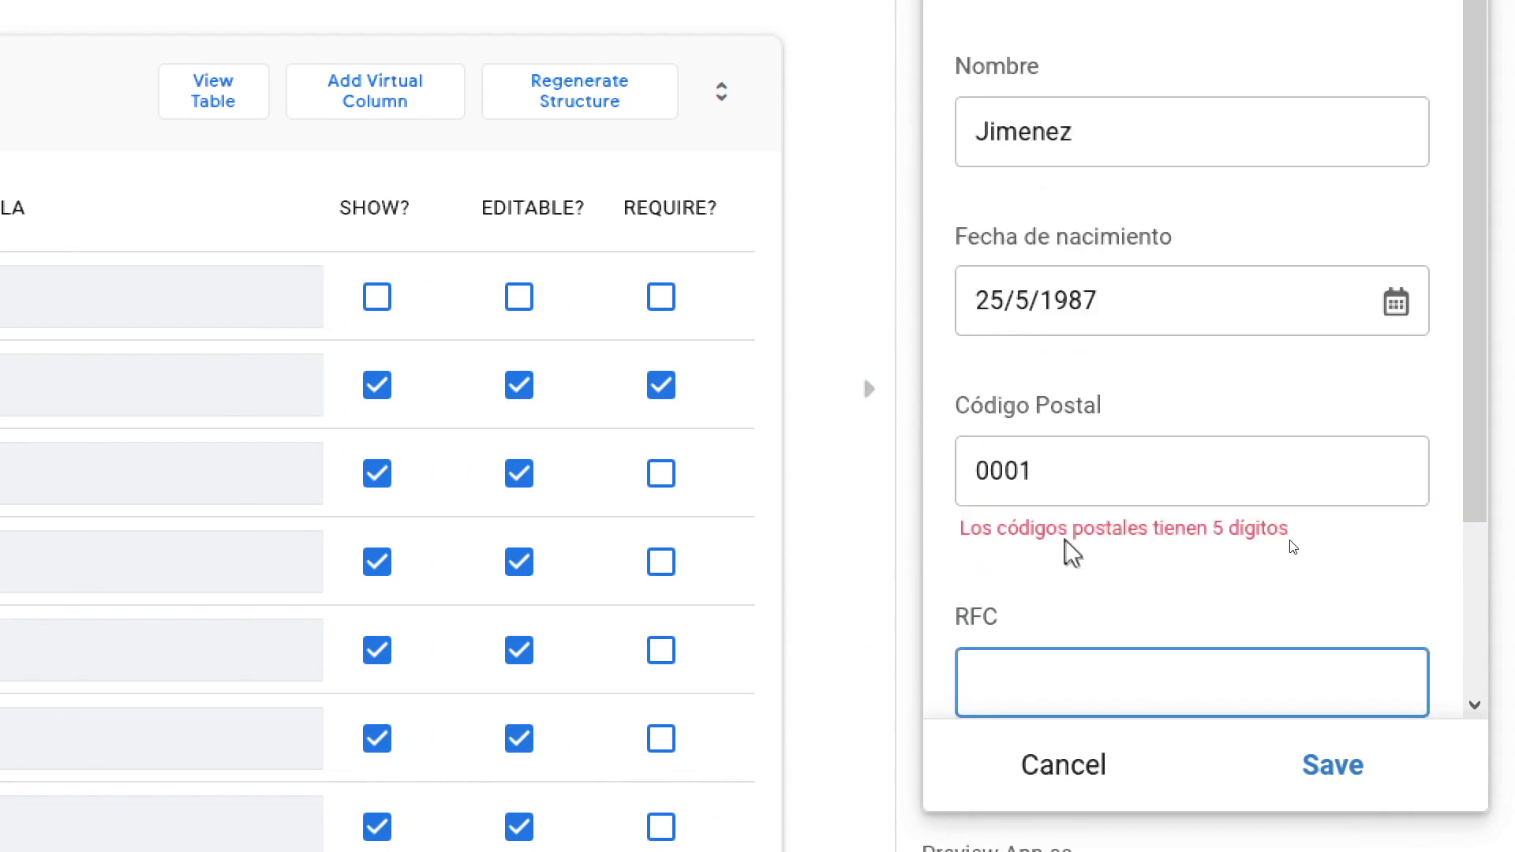
double_click(1056, 469)
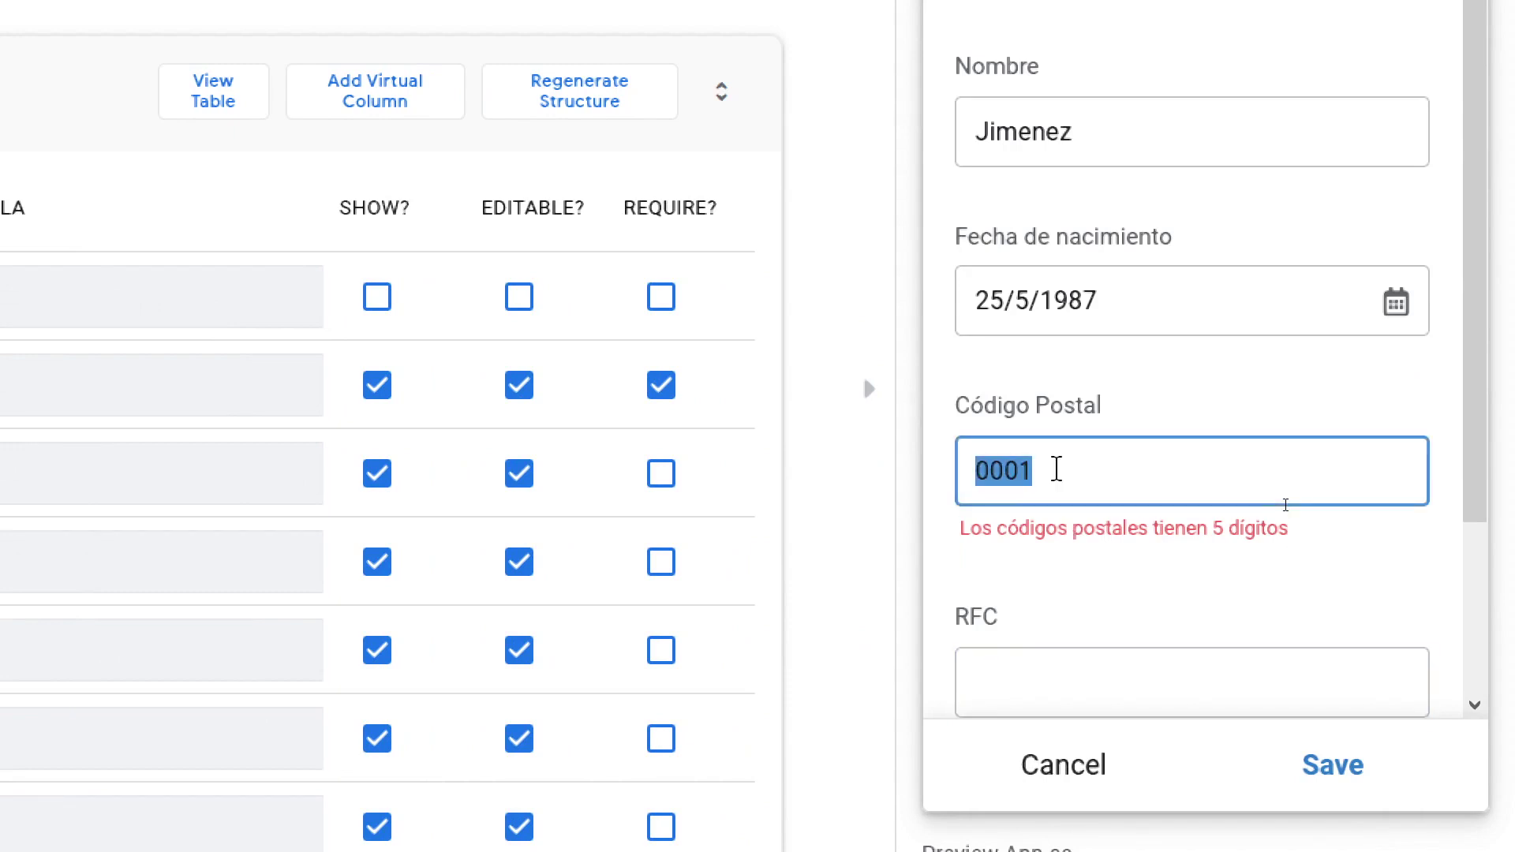
type("0")
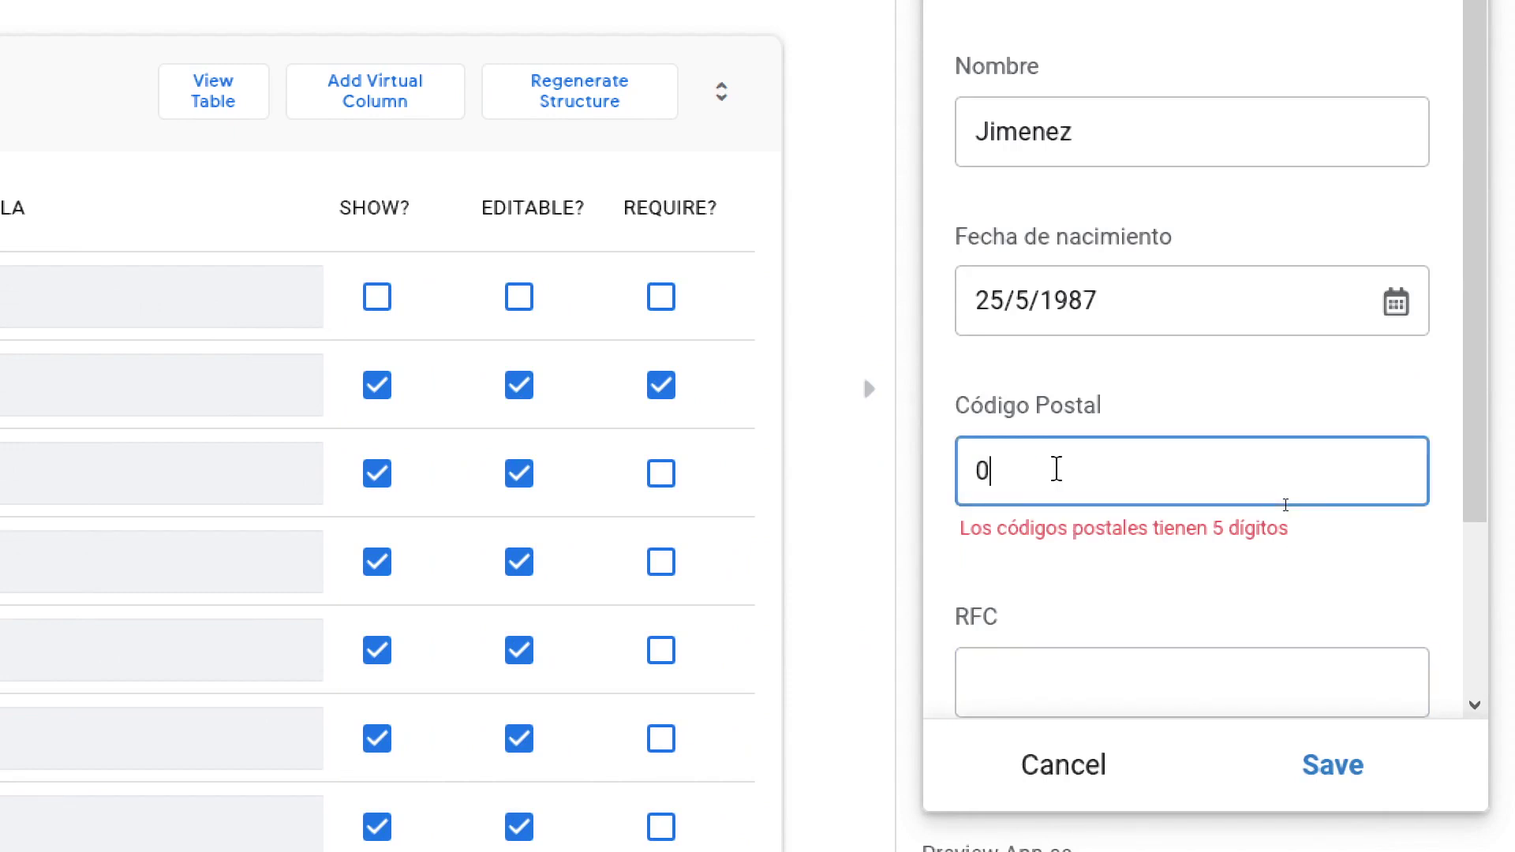
type("d145")
key("Tab")
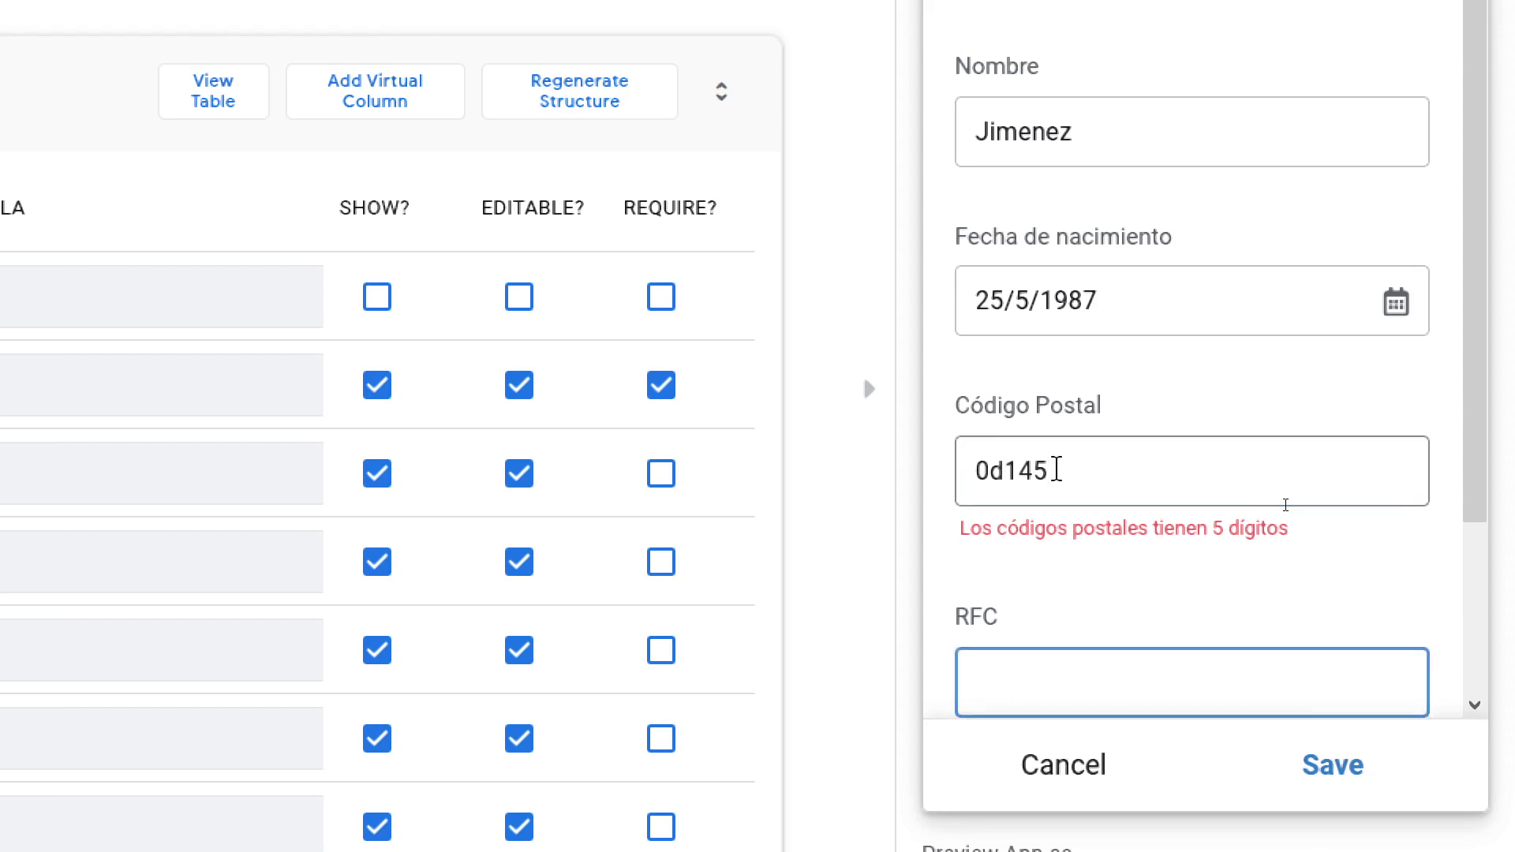
- Try Código Postal 98524, then 123456 to trigger the five-digit error
double_click(1010, 469)
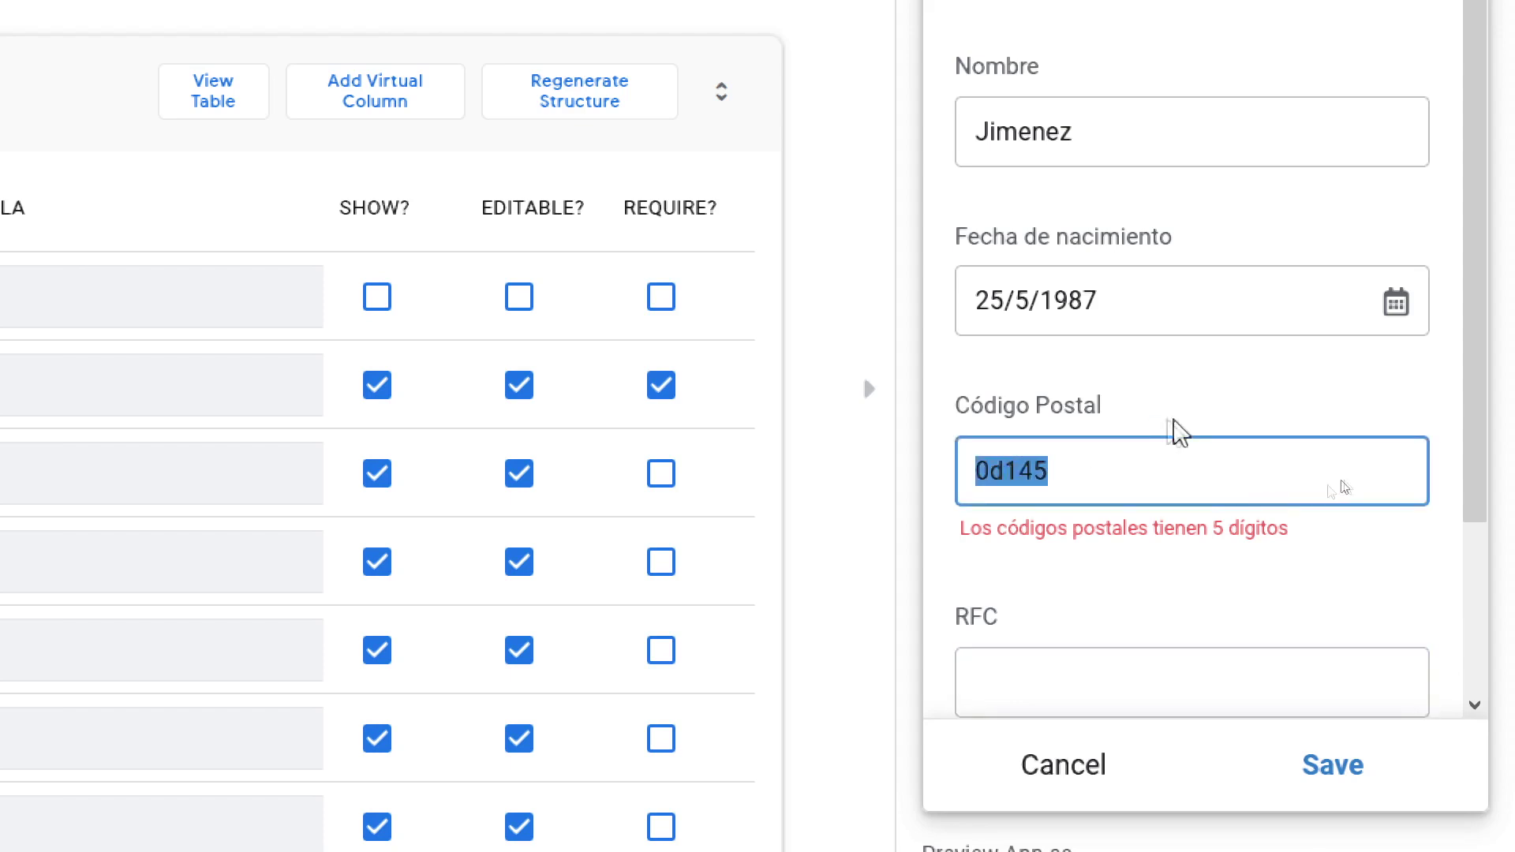
type("98524")
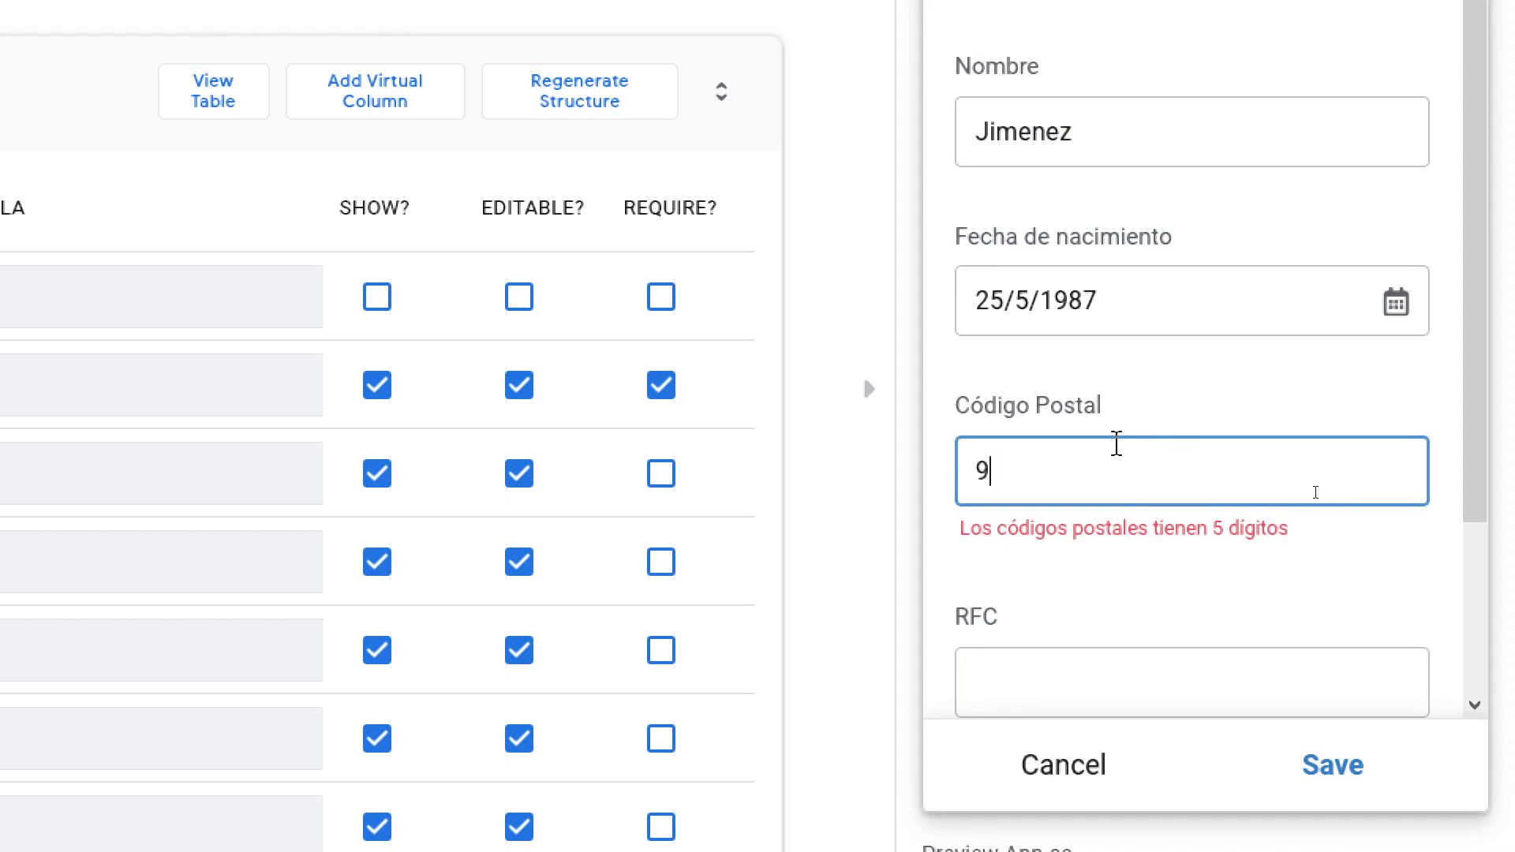
key("Tab")
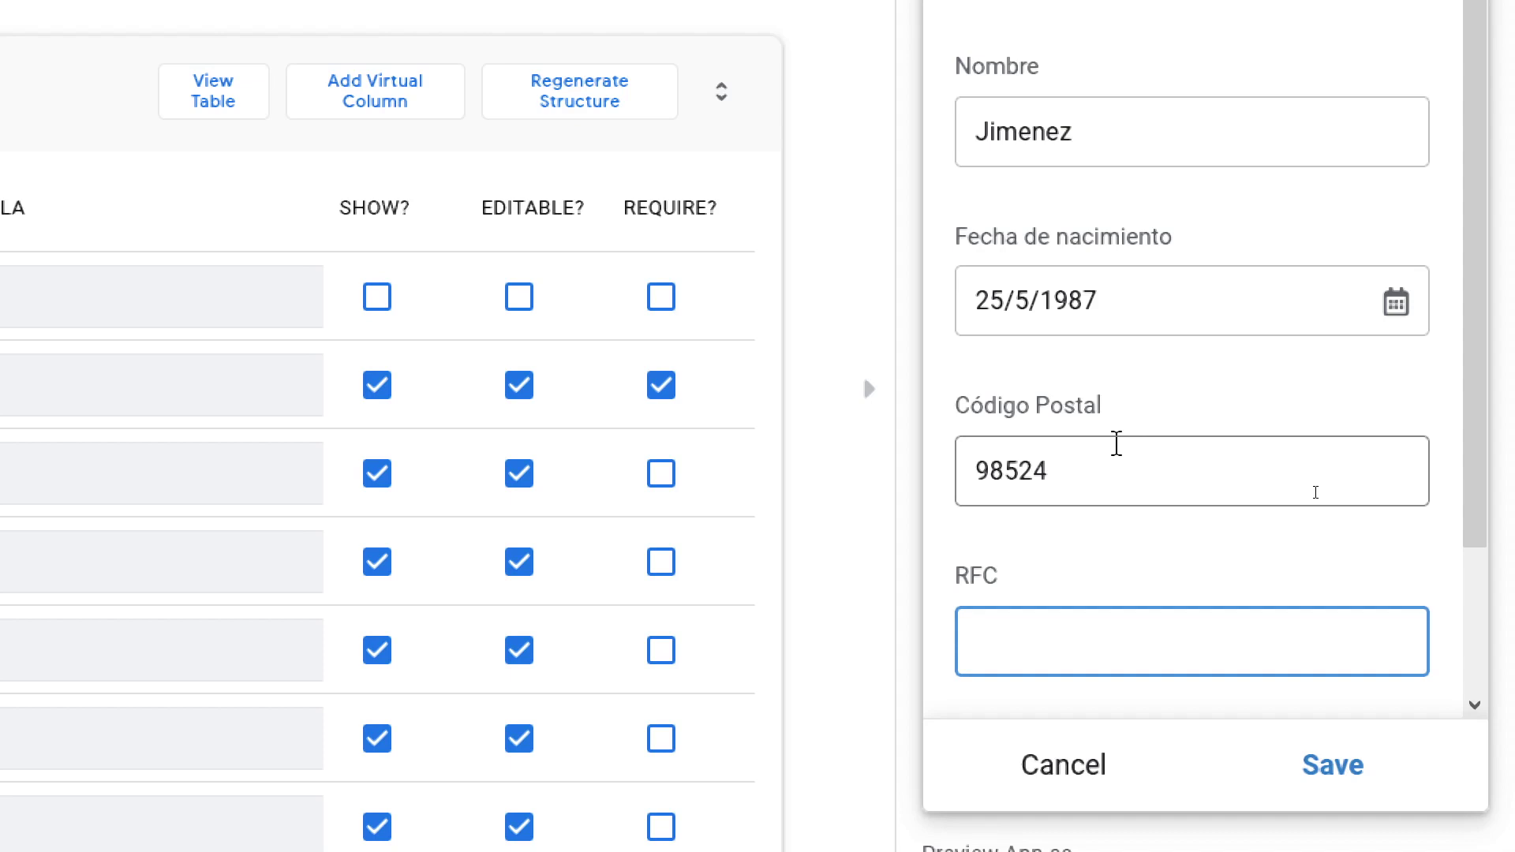
double_click(1109, 458)
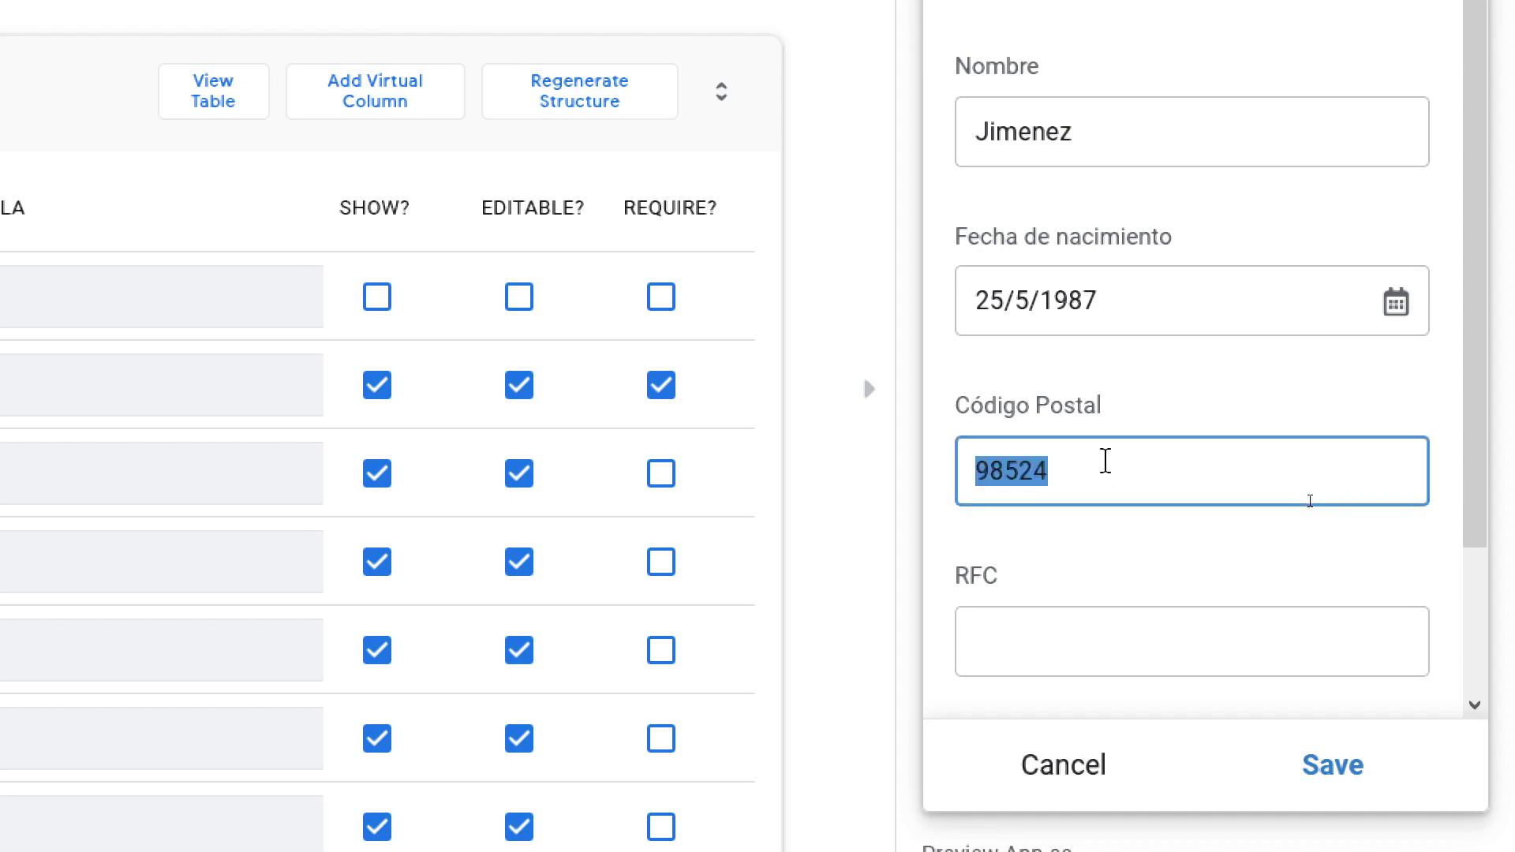
type("123456")
key("Tab")
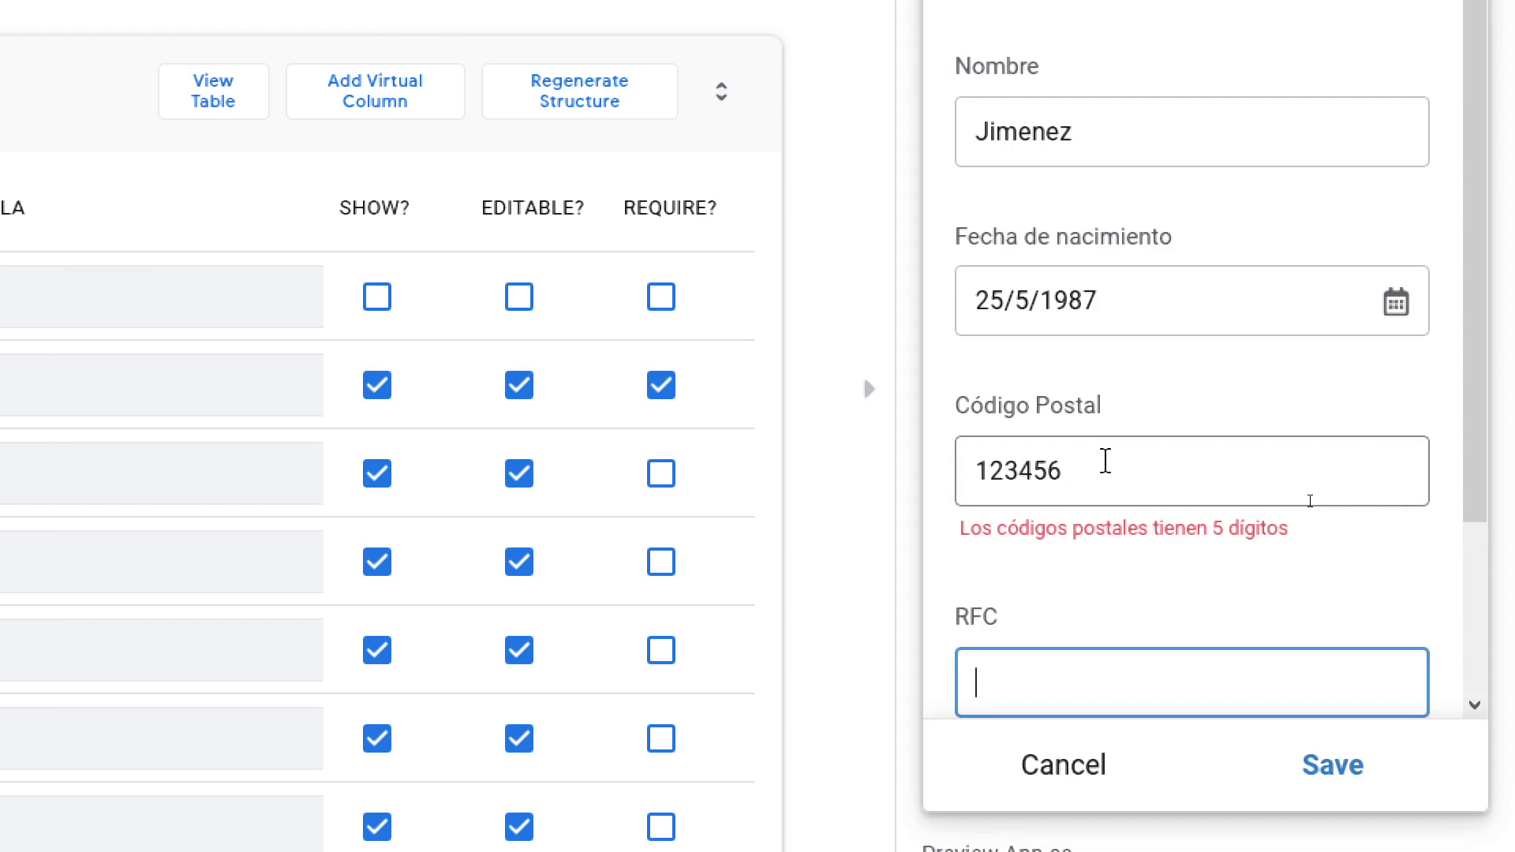
key("super+minus")
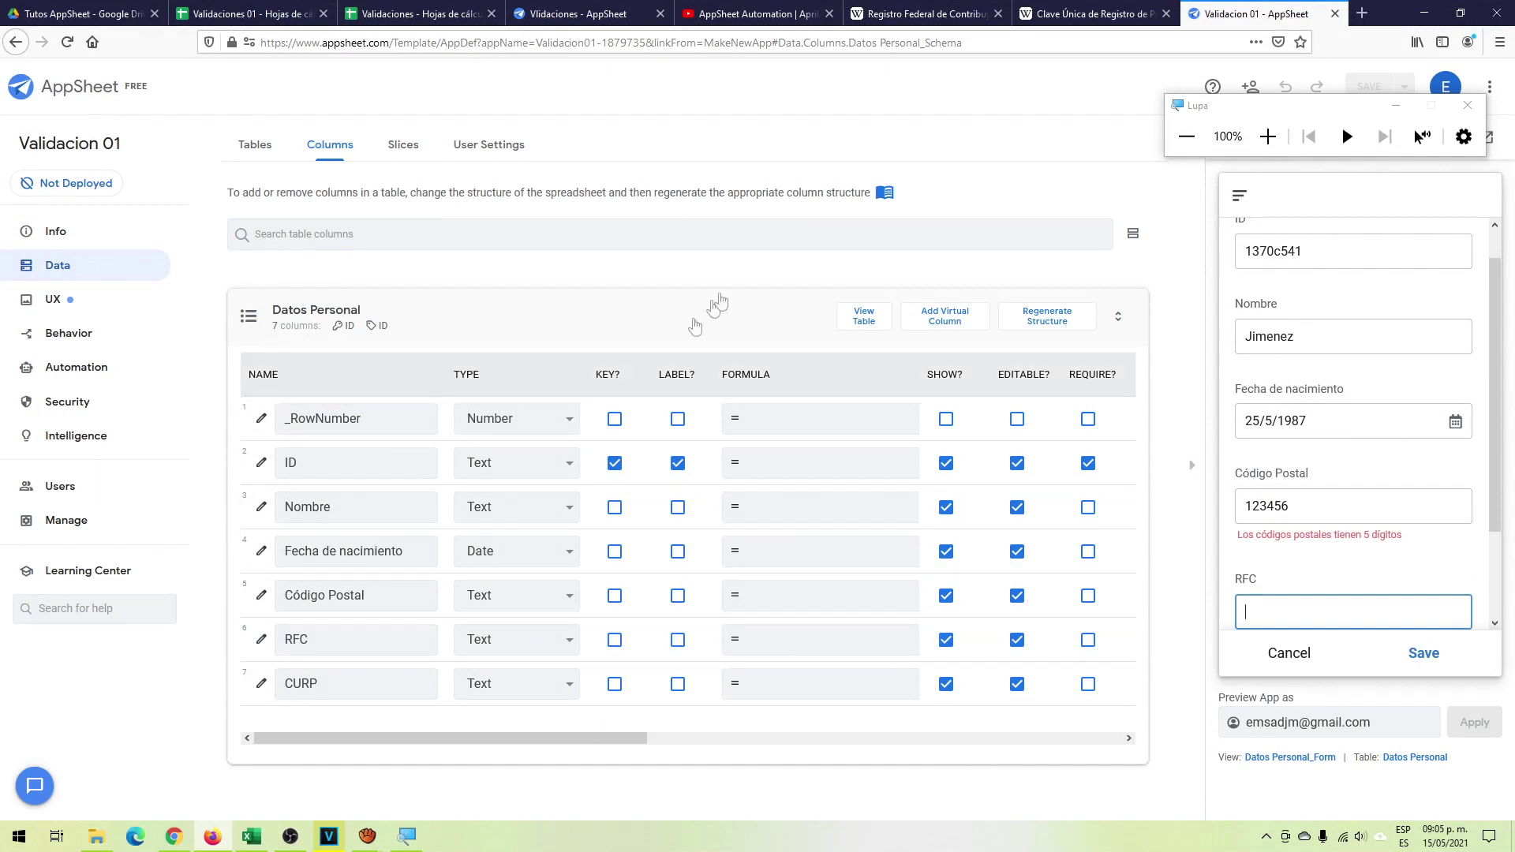
- Switch to the Registro Federal de Contribuyentes article and scroll to how an RFC is formed
left_click(920, 21)
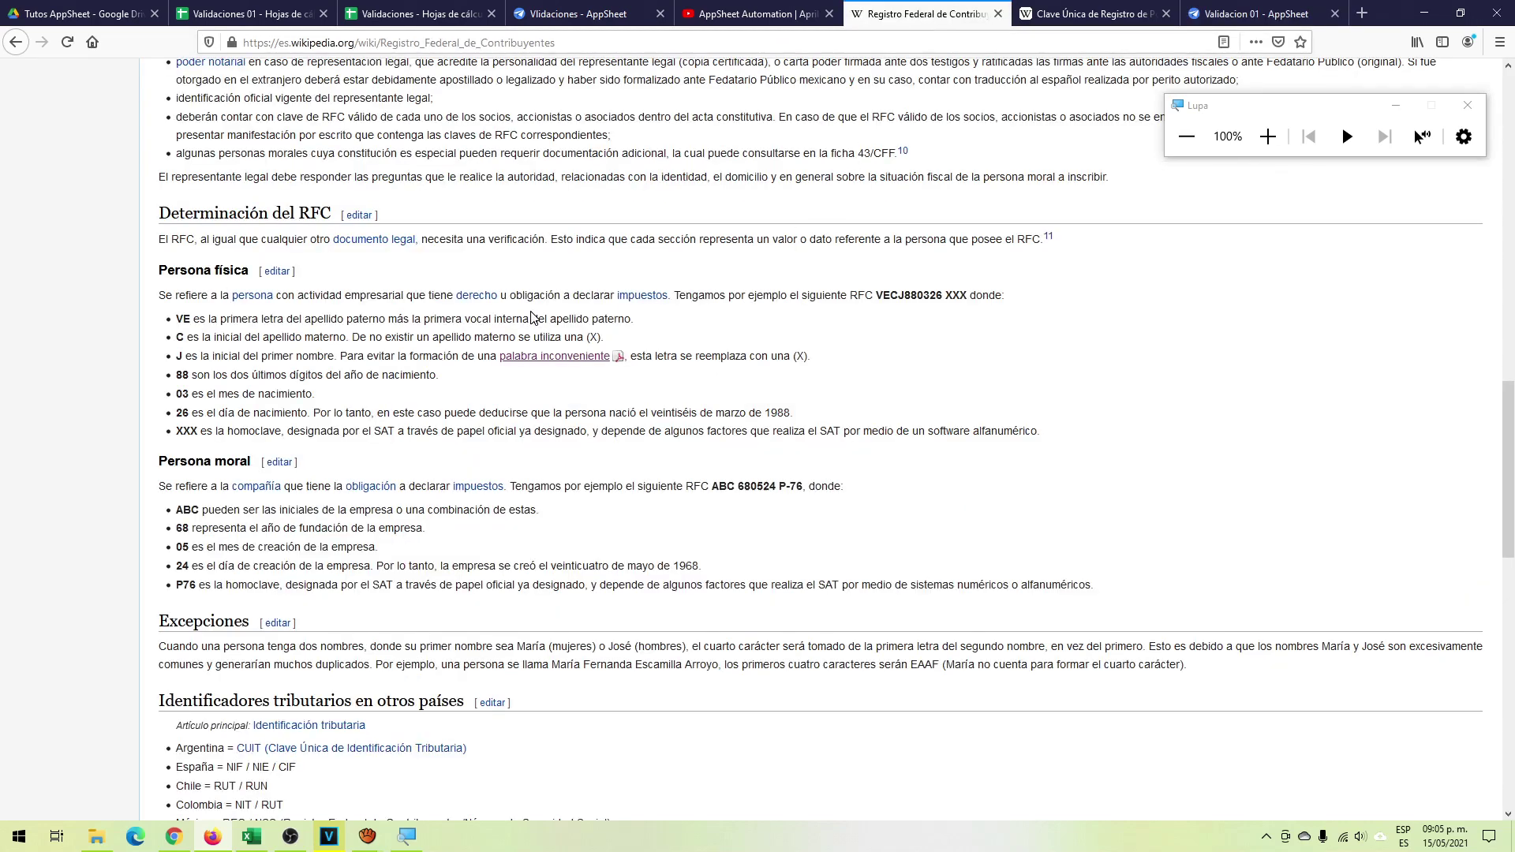
scroll(530, 317, "up", 12)
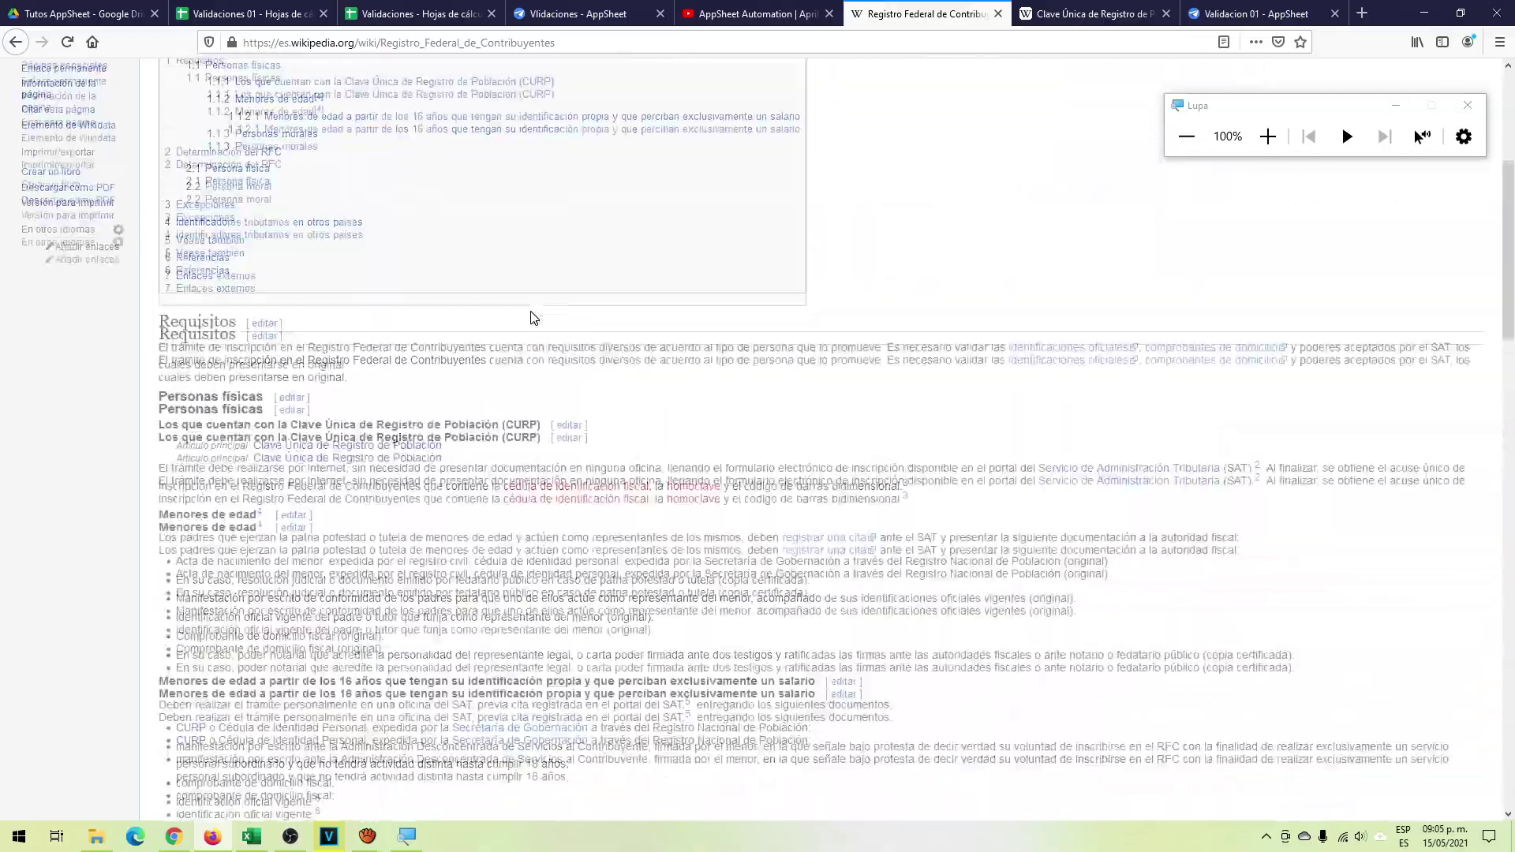
scroll(530, 317, "up", 4)
scroll(530, 318, "down", 1)
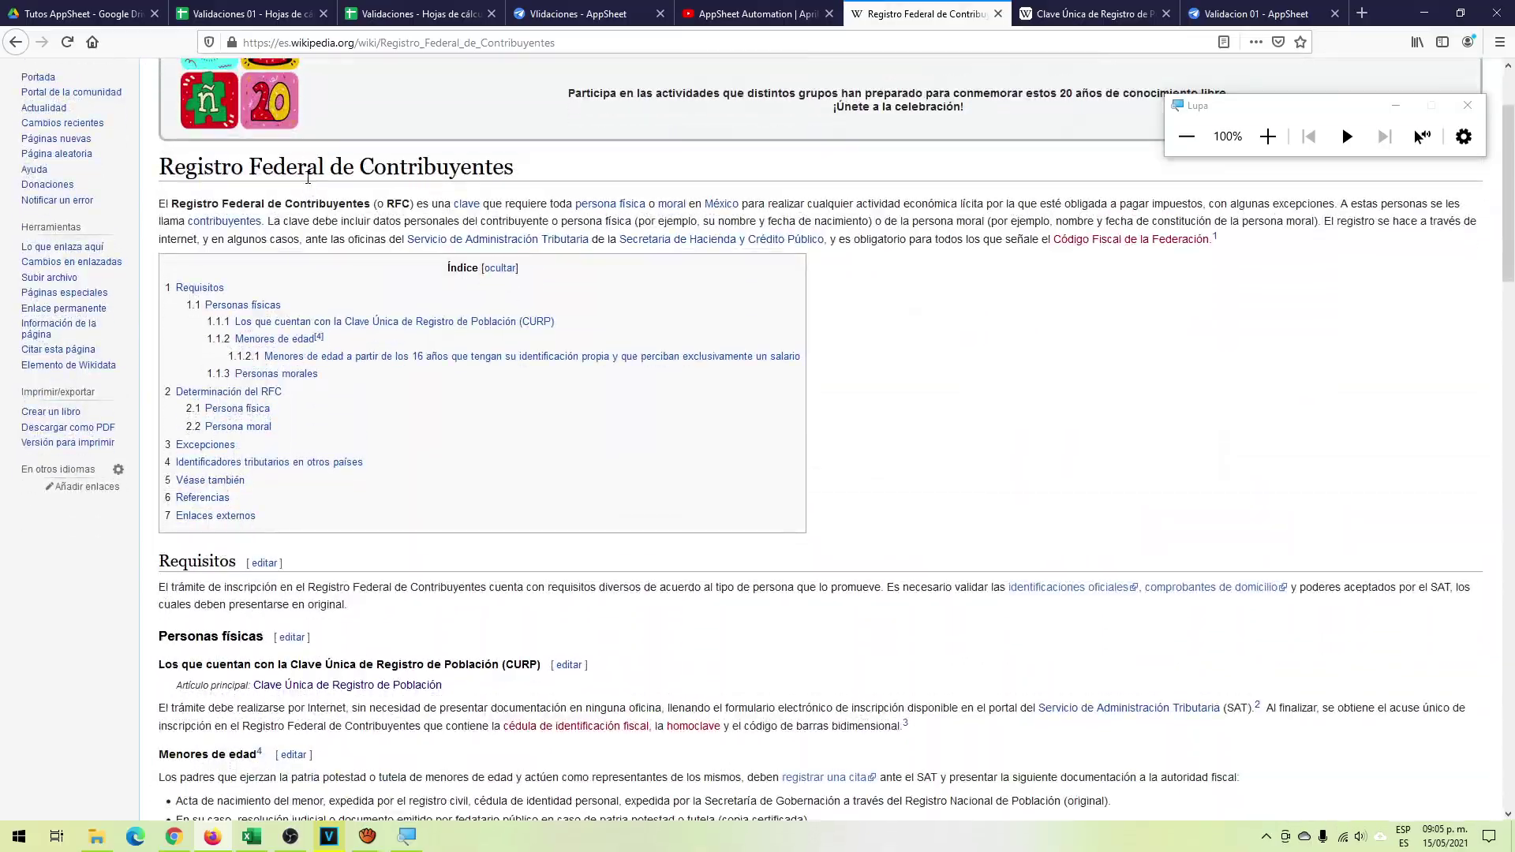
scroll(368, 320, "down", 5)
scroll(368, 319, "down", 10)
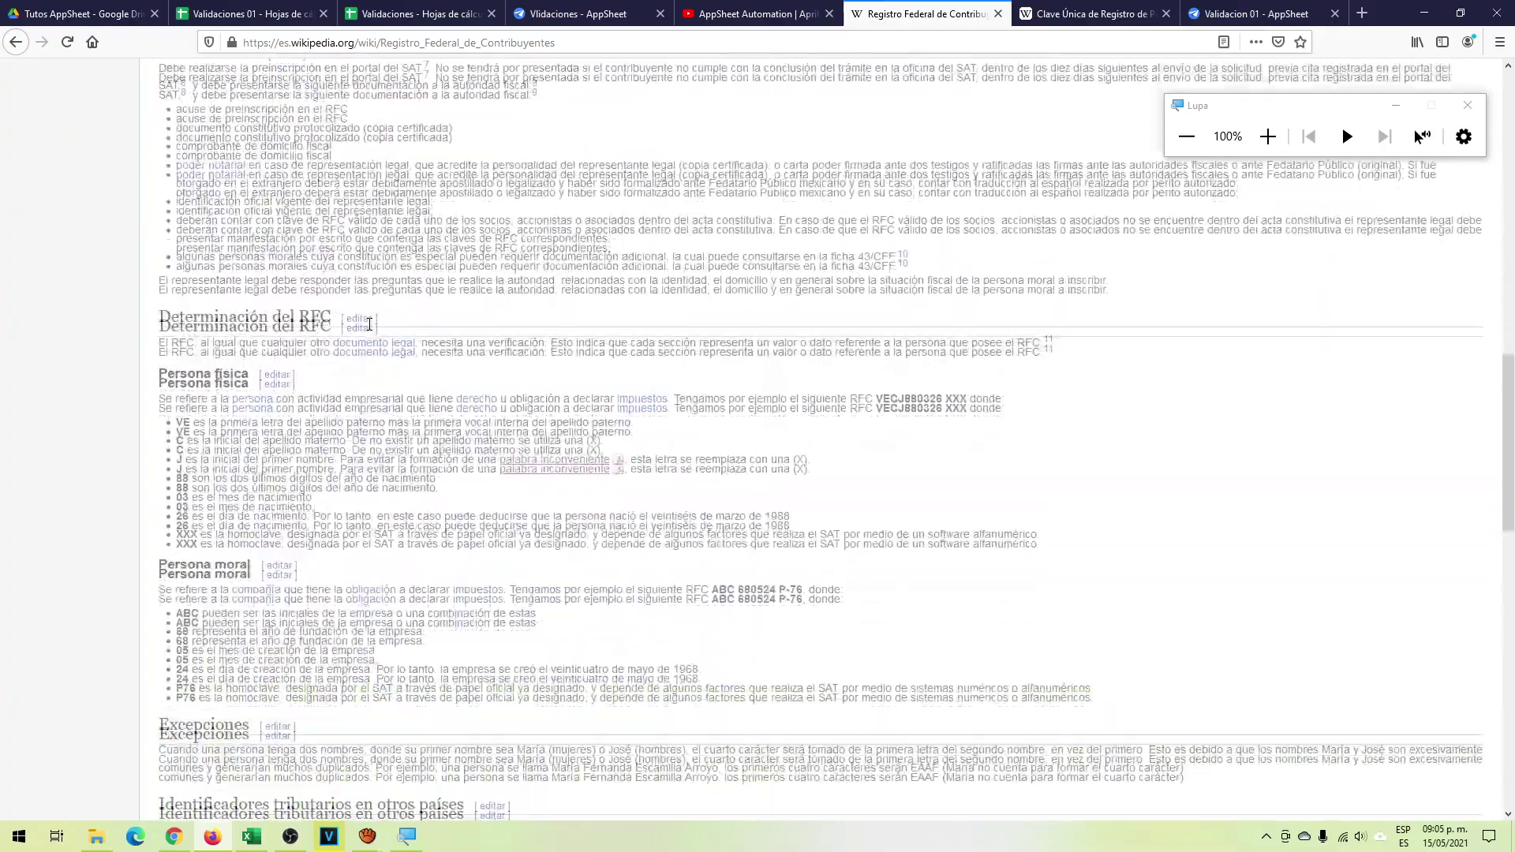
key("super+plus")
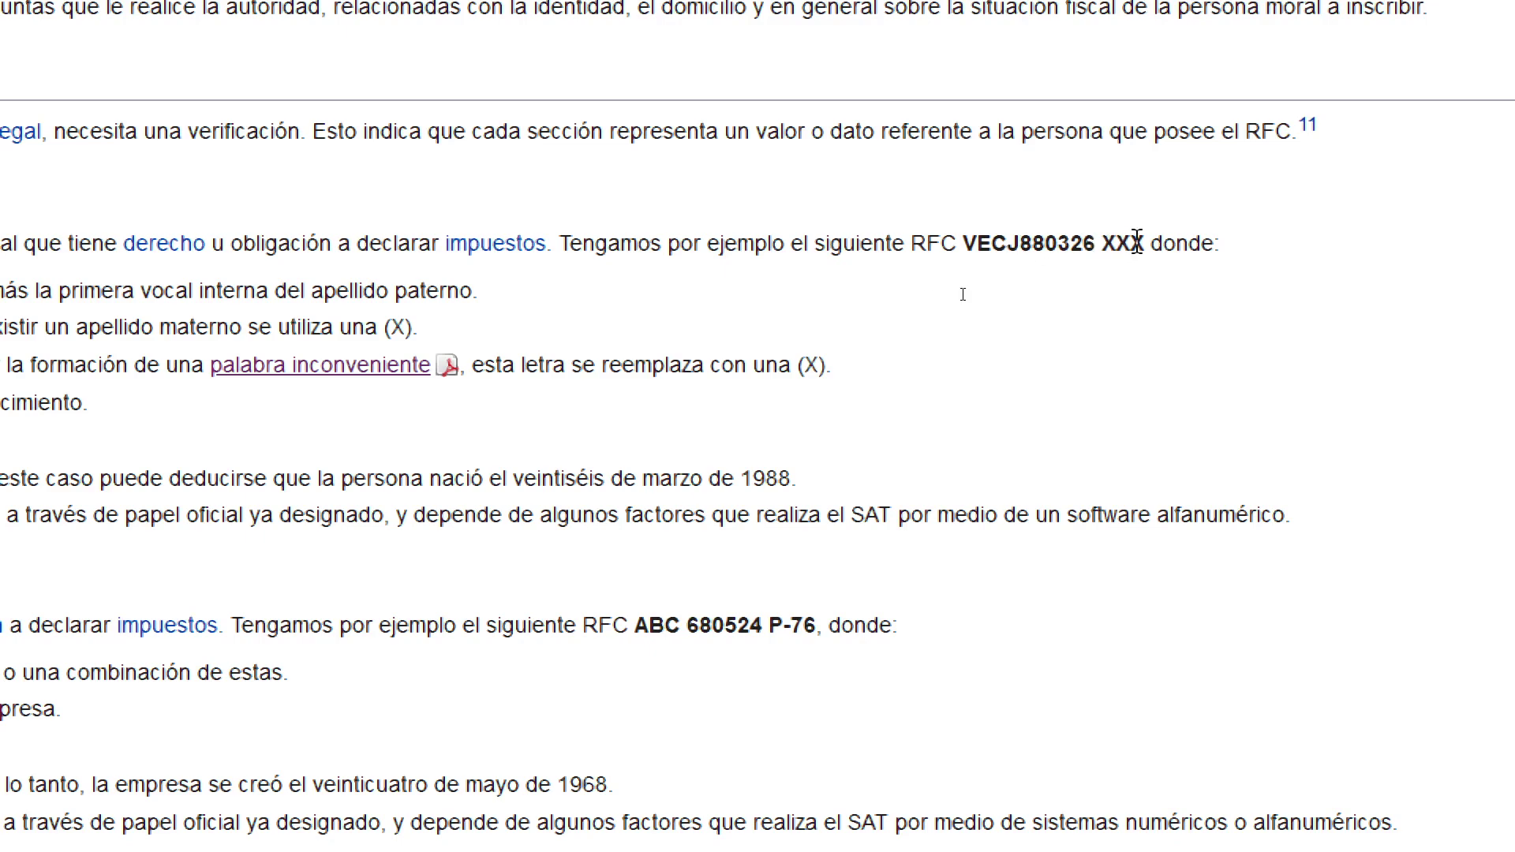
- Read the Persona física and Persona moral RFC examples in Determinación del RFC
key("super+minus")
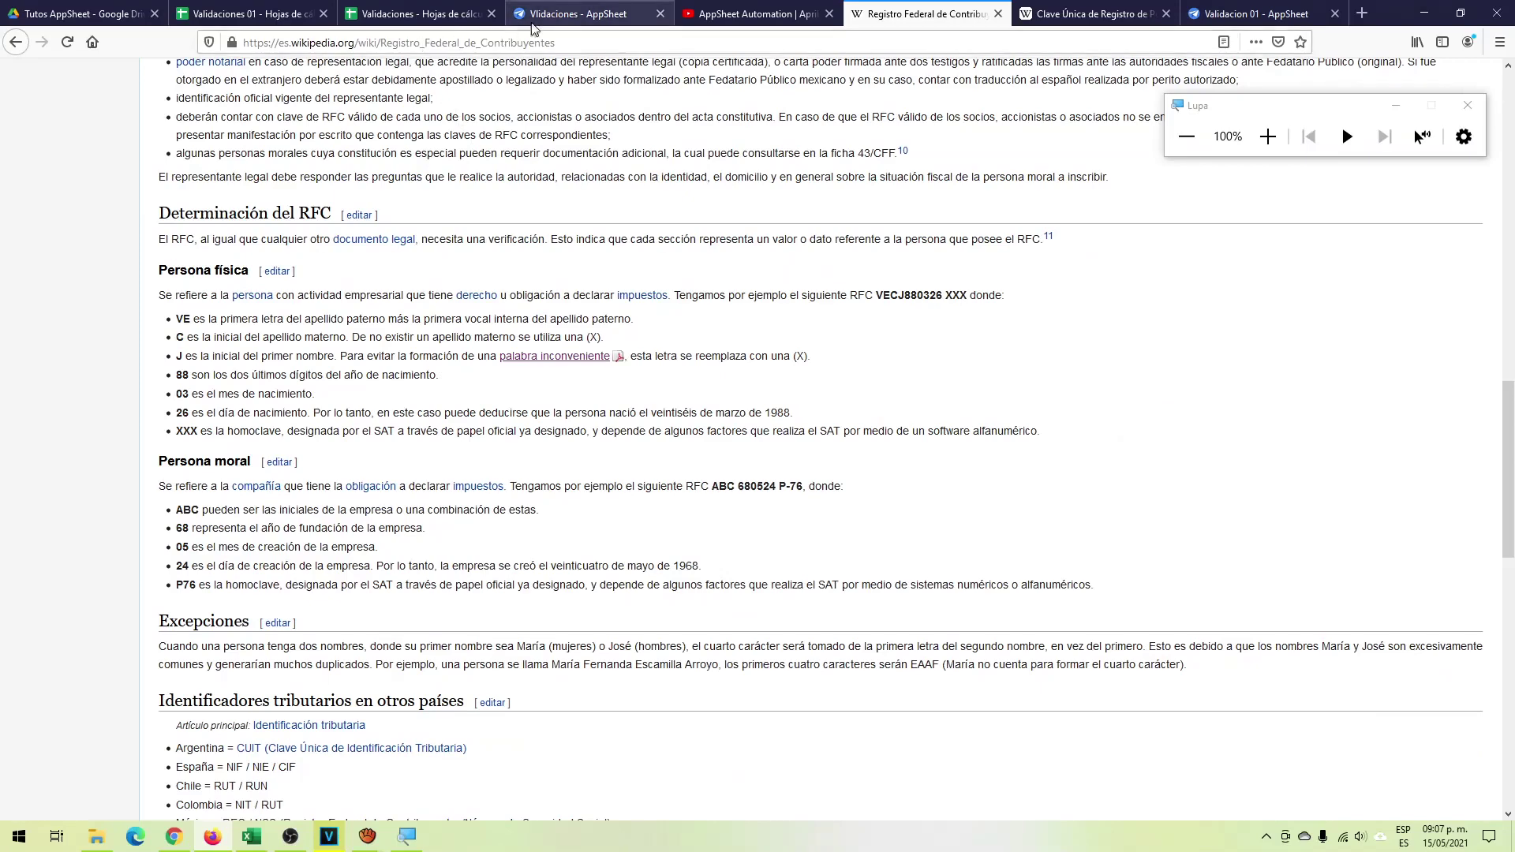
- Set the RFC column's maximum and minimum length to 13 and open its Valid If editor
left_click(1258, 13)
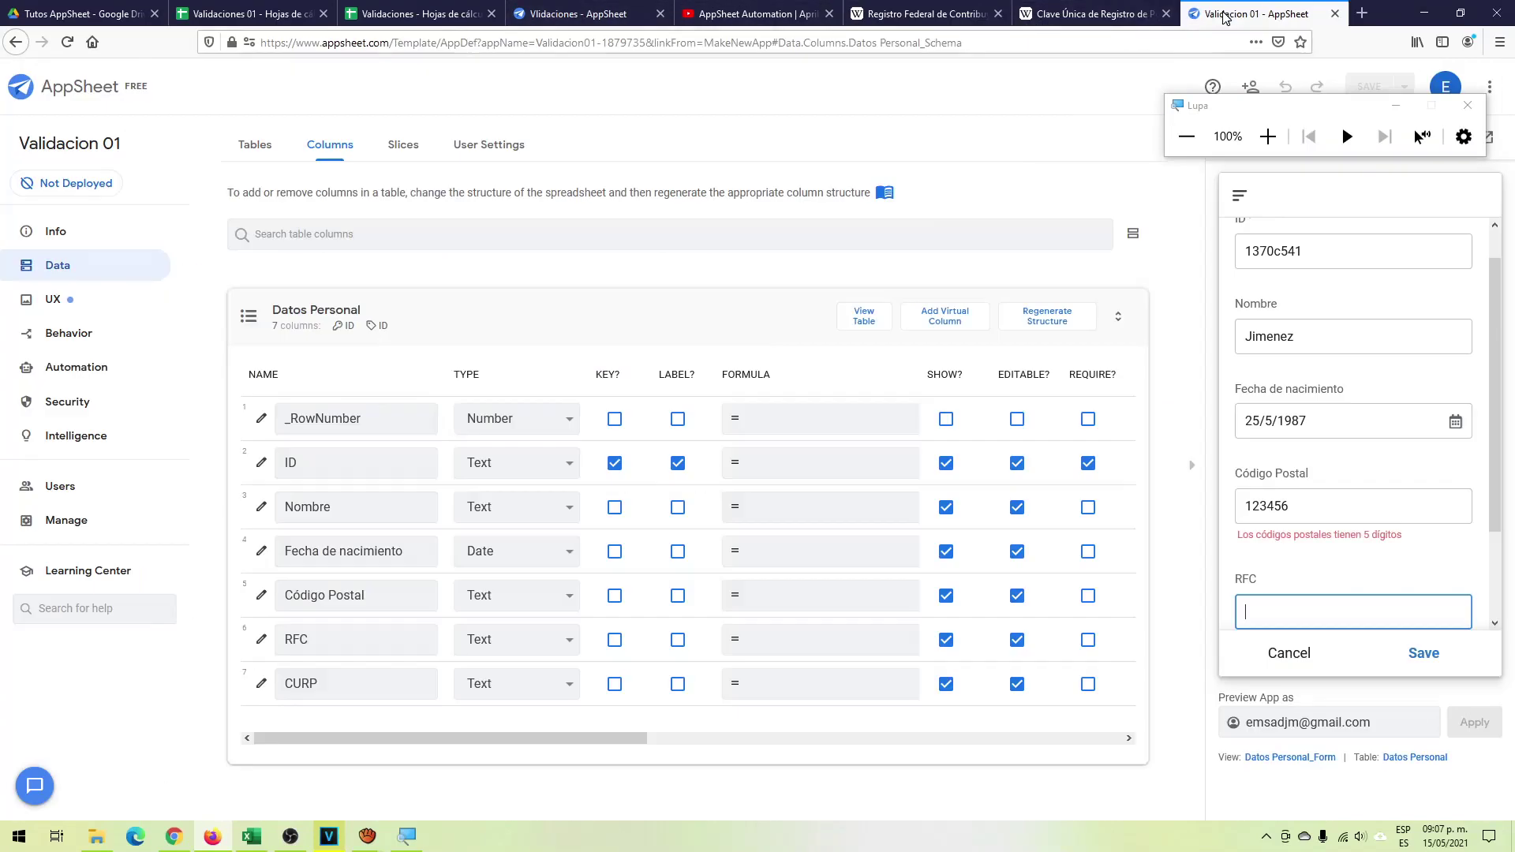
left_click(263, 645)
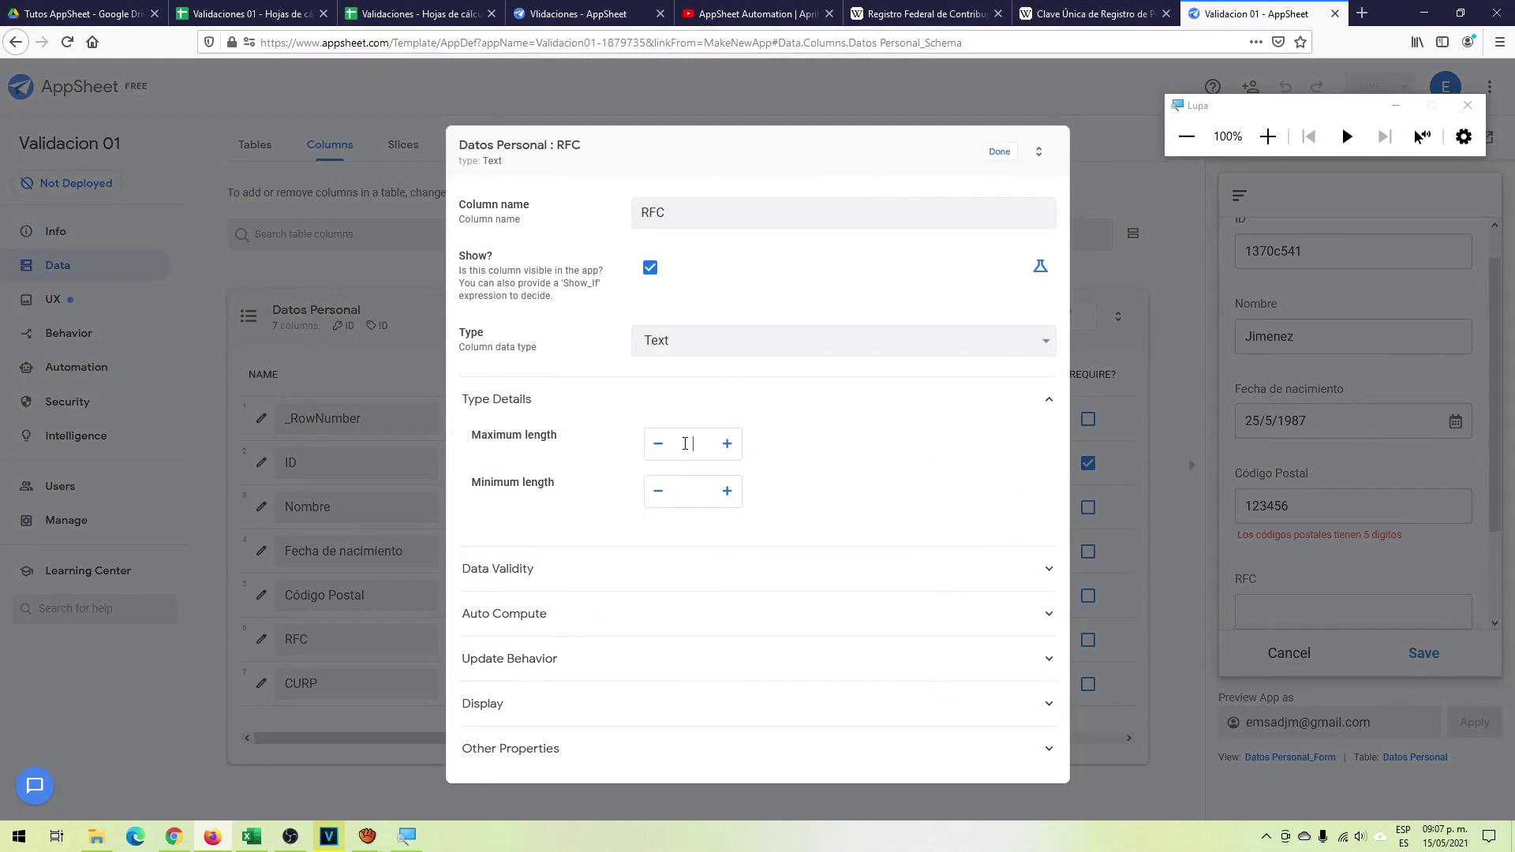
left_click(685, 443)
type("13")
left_click(693, 491)
type("13")
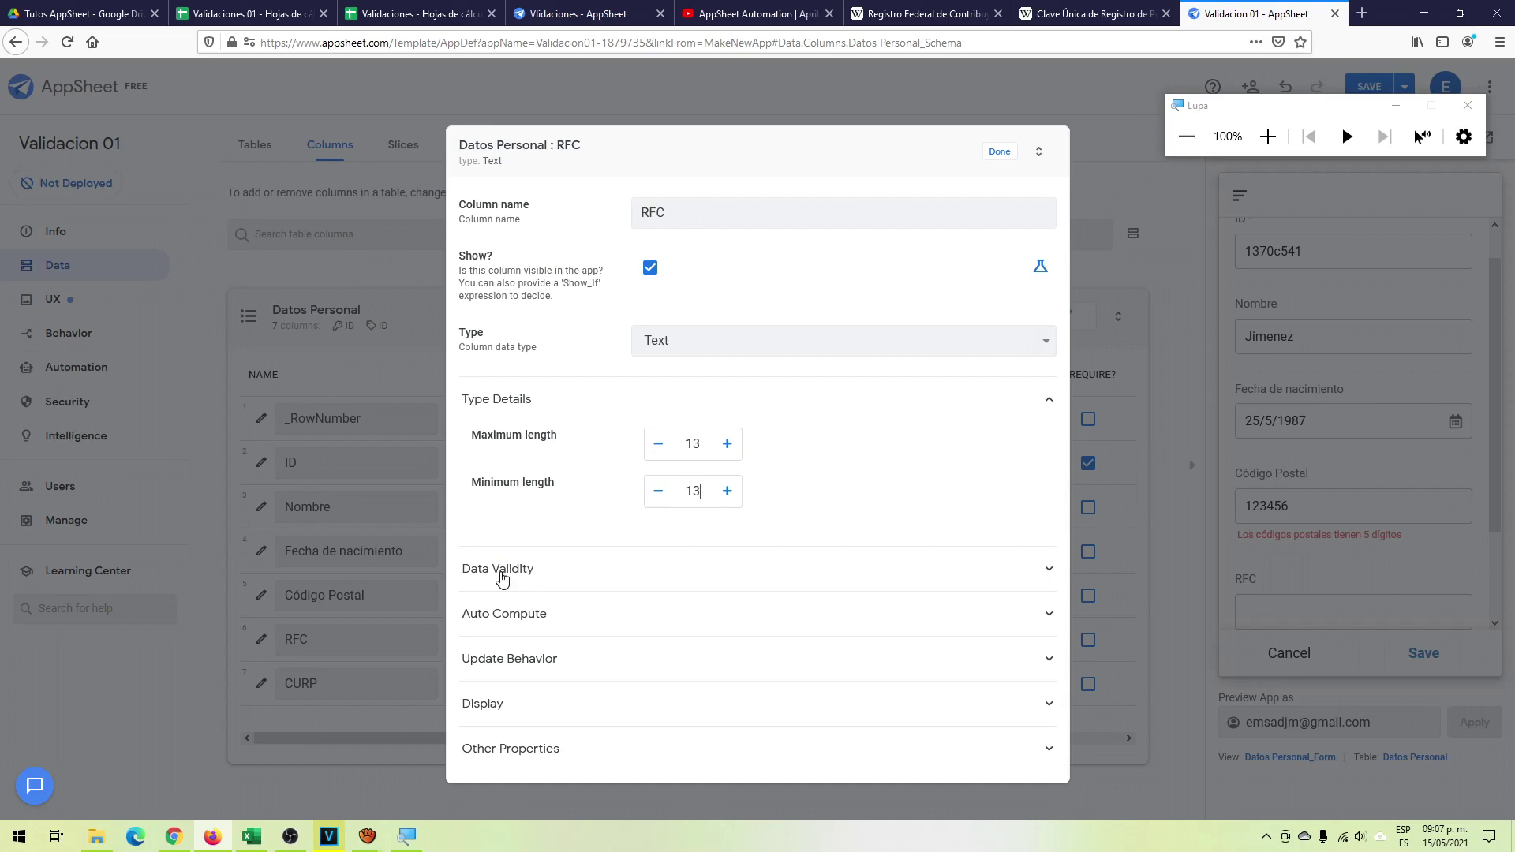
left_click(500, 575)
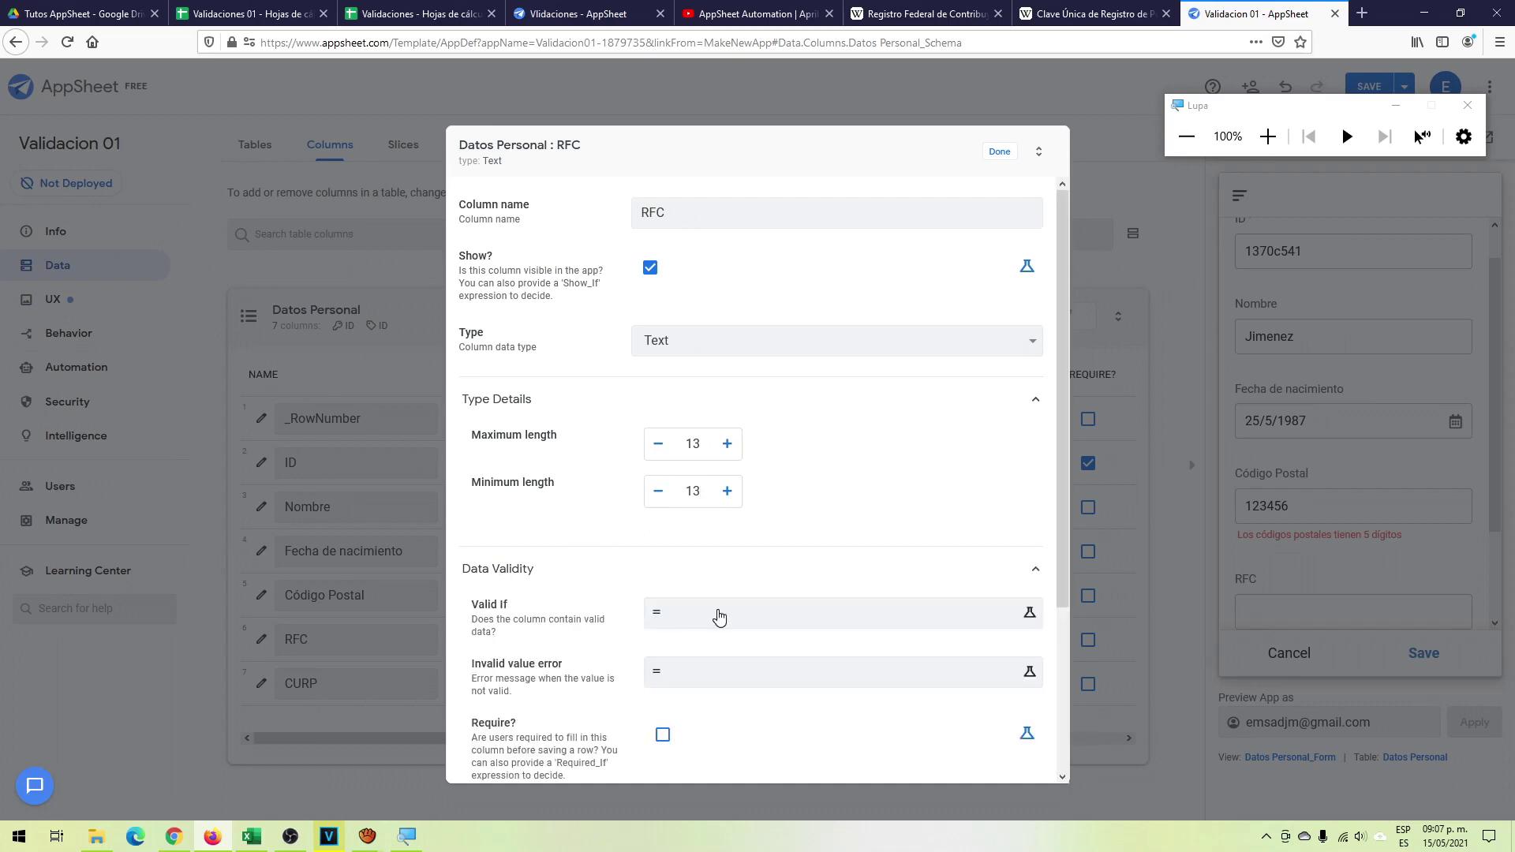
left_click(718, 615)
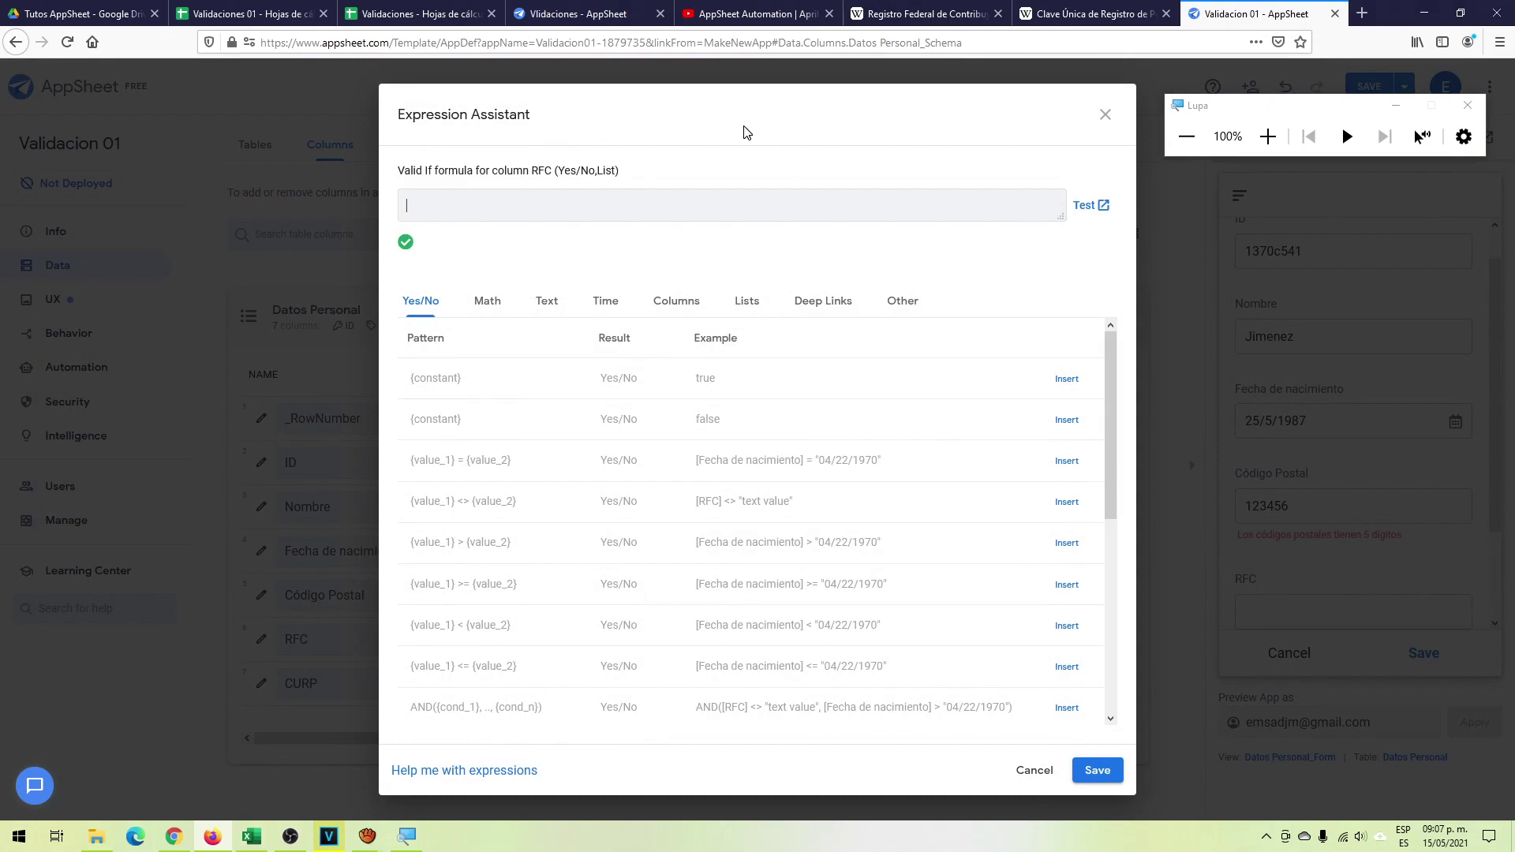
- Paste the prepared AND/OR formula with LEN 13 and MID character checks, then highlight its parts
left_click(524, 207)
type("AND(   LEN([_THIS]) = 13,   AND(NUMBER(MID([_THIS],1,1))=0, MID([_THIS],1,1) <> \"0\"),   AND(NUMBER(MID([_THIS],2,1))=0, MID([_THIS],2,1) <> \"0\"),   AND(NUMBER(MID([_THIS],3,1))=0, MID([_THIS],3,1) <> \"0\"),   AND(NUMBER(MID([_THIS],4,1))=0, MID([_THIS],4,1) <> \"0\"),   AND(     OR(NUMBER(MID([_THIS],5,6)) > 0, MID([_THIS],5,6) = \"000000\"),     OR(NUMBER(MID([_THIS],10,1))=0, MID([_THIS],10,1) <> \"0\")     OR(NUMBER(MID([_THIS],11,1))=0, MID([_THIS],11,1) <> \"0\")     OR(NUMBER(MID([_THIS],11,1))=0, MID([_THIS],11,1) <> \"0\")   ) )")
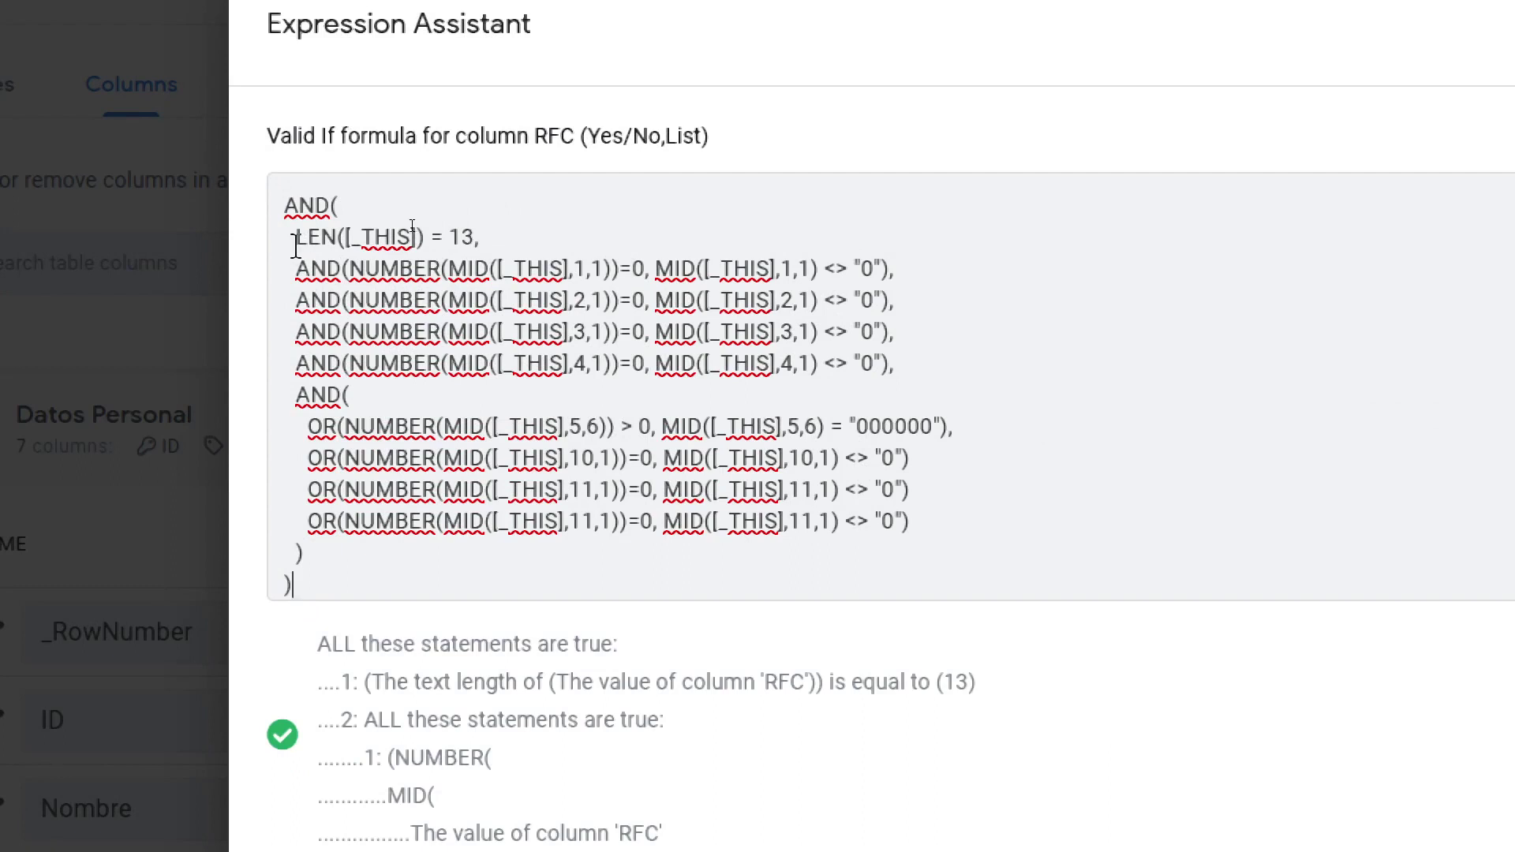
left_click_drag(289, 237, 495, 230)
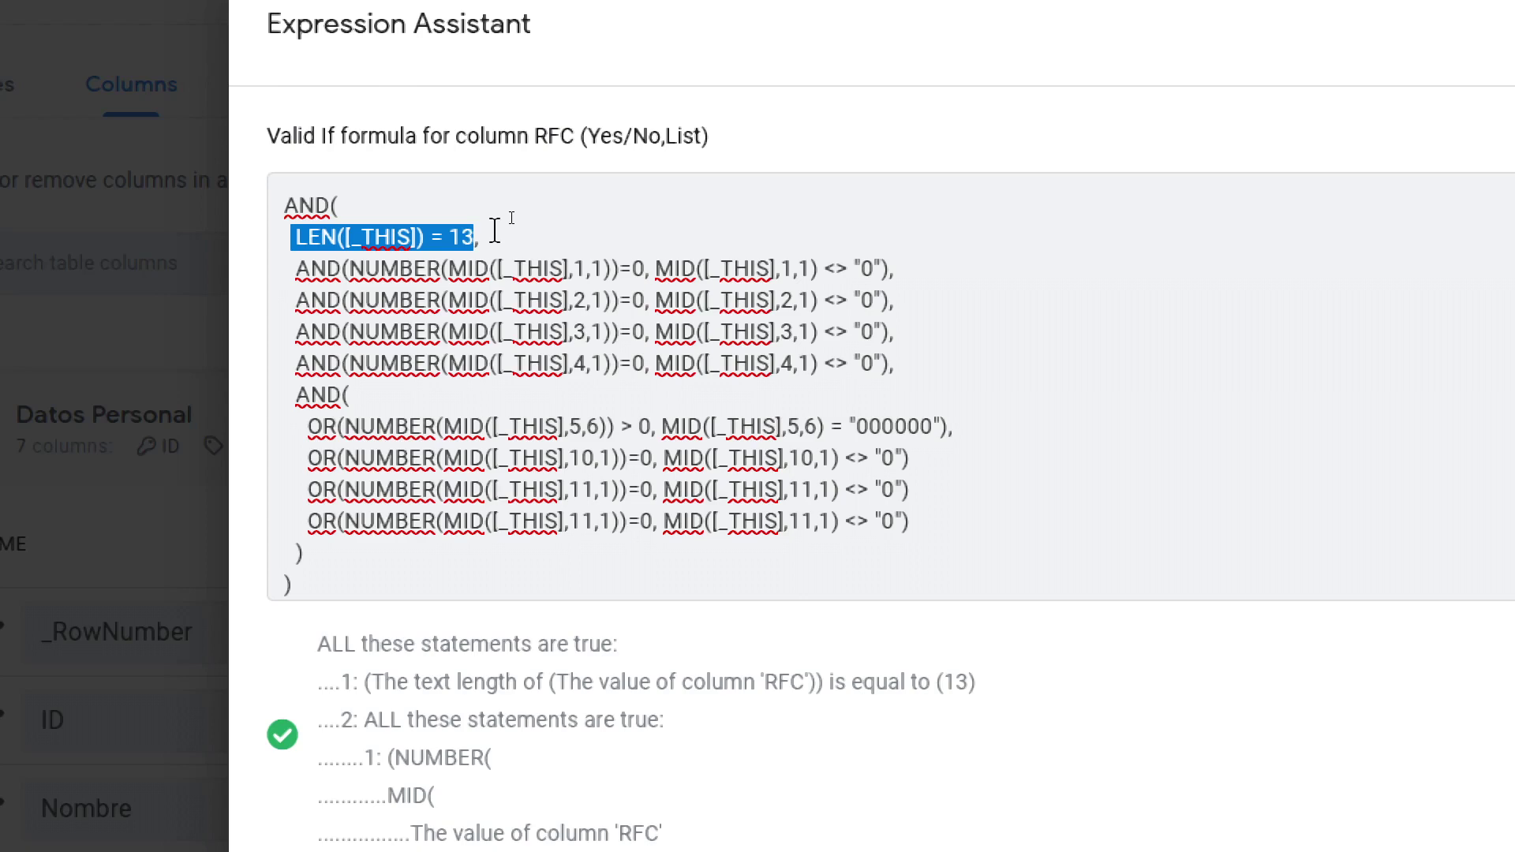
left_click(495, 230)
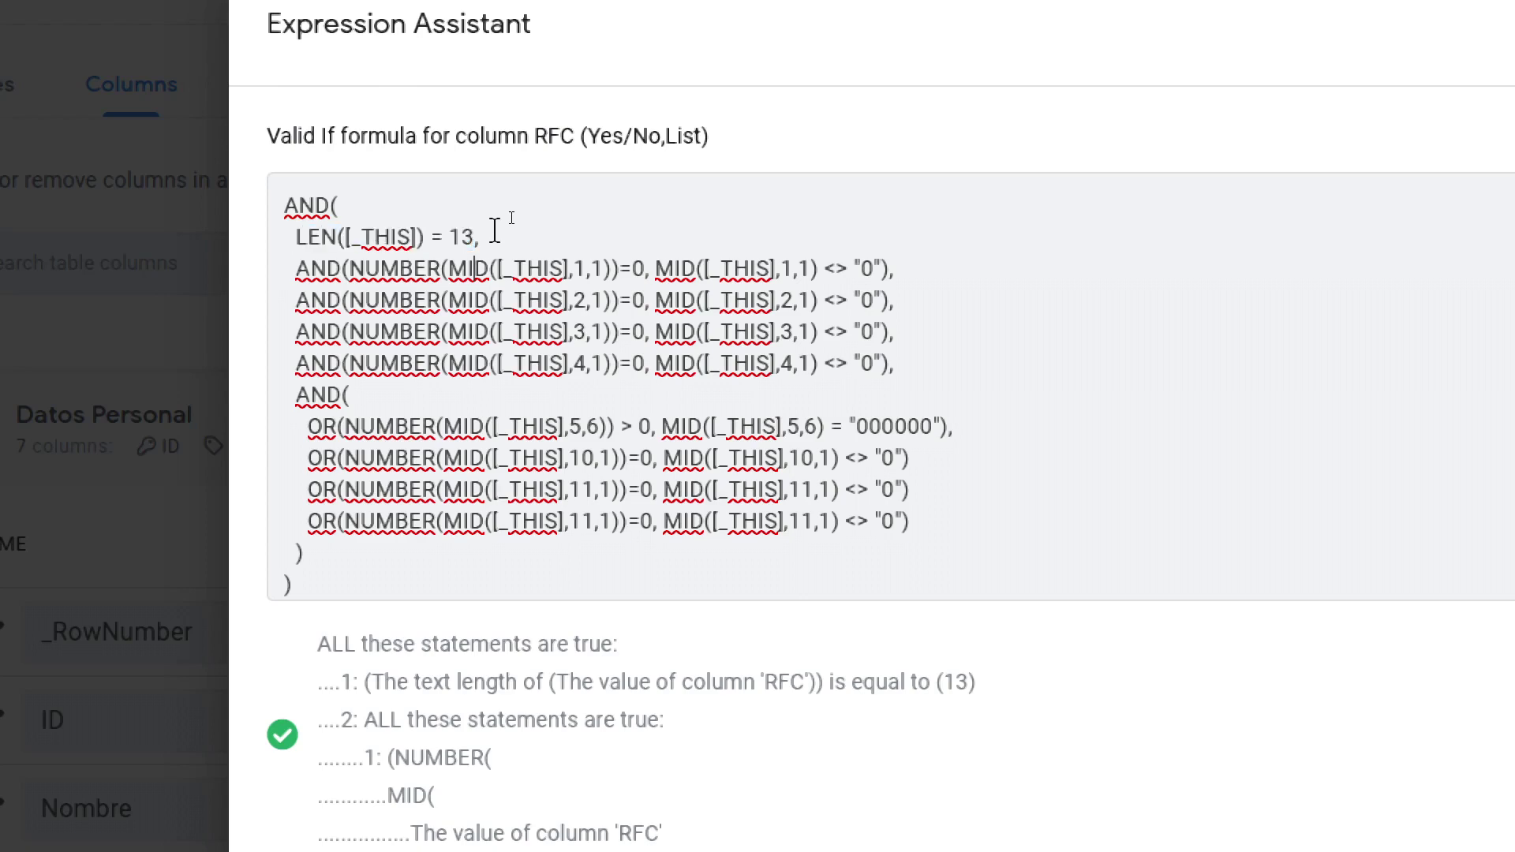
left_click(455, 272)
left_click_drag(455, 272, 612, 272)
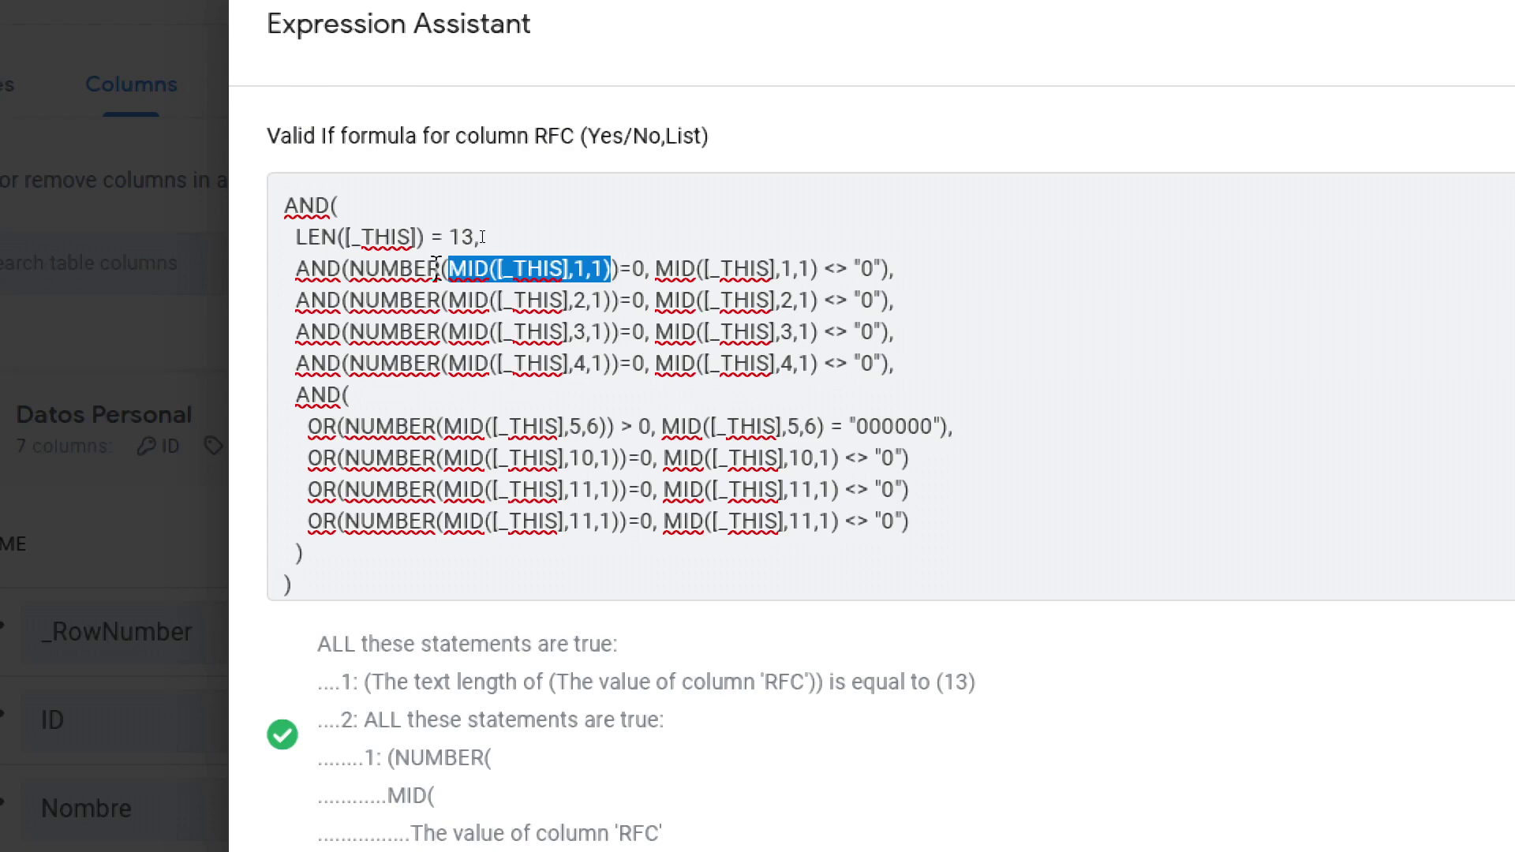
left_click_drag(704, 269, 812, 273)
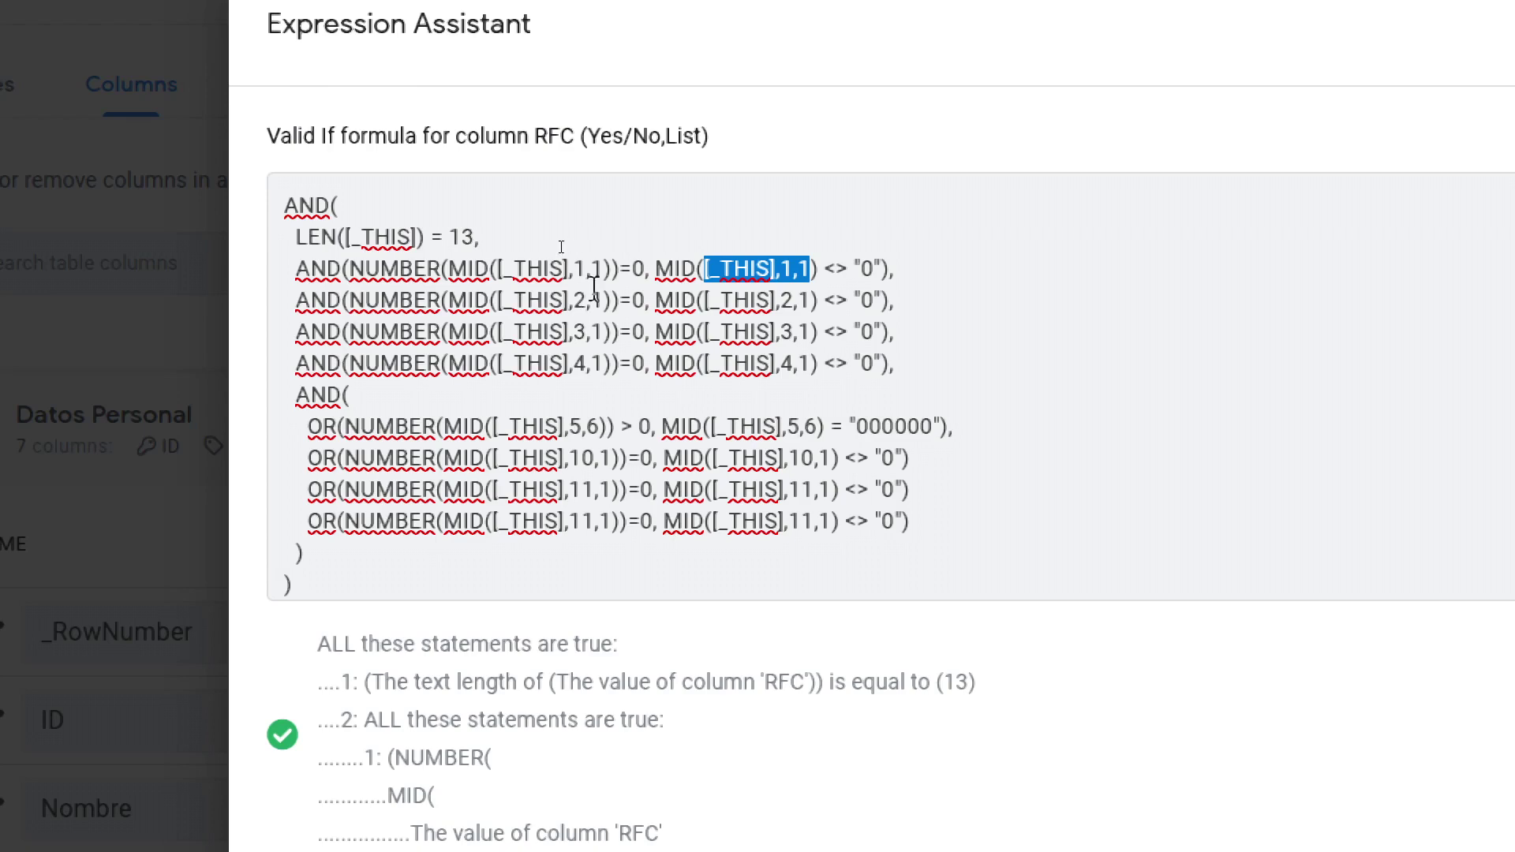
left_click_drag(290, 269, 893, 273)
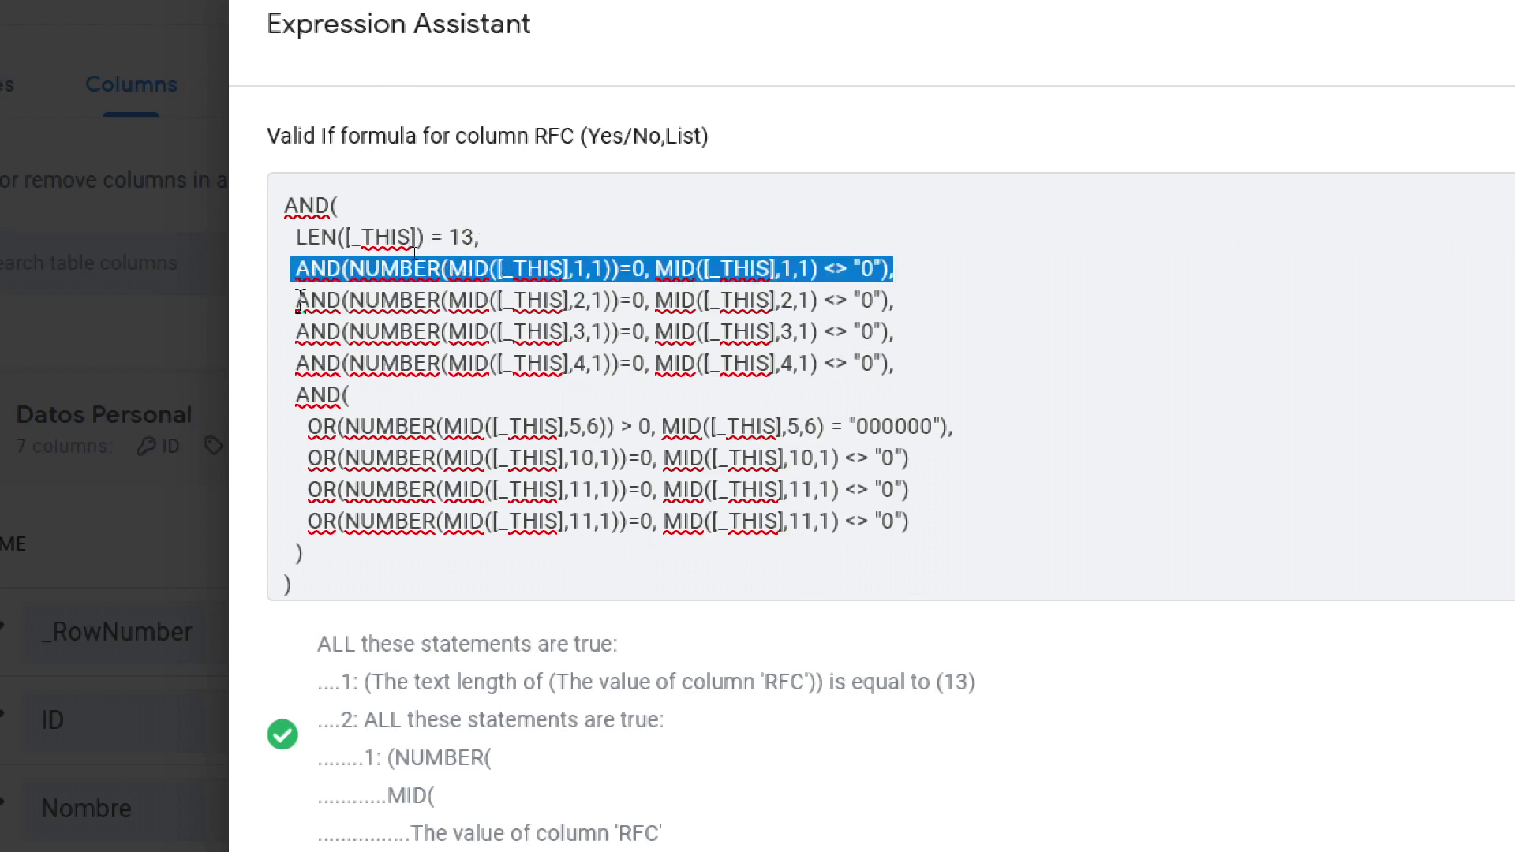
left_click(574, 332)
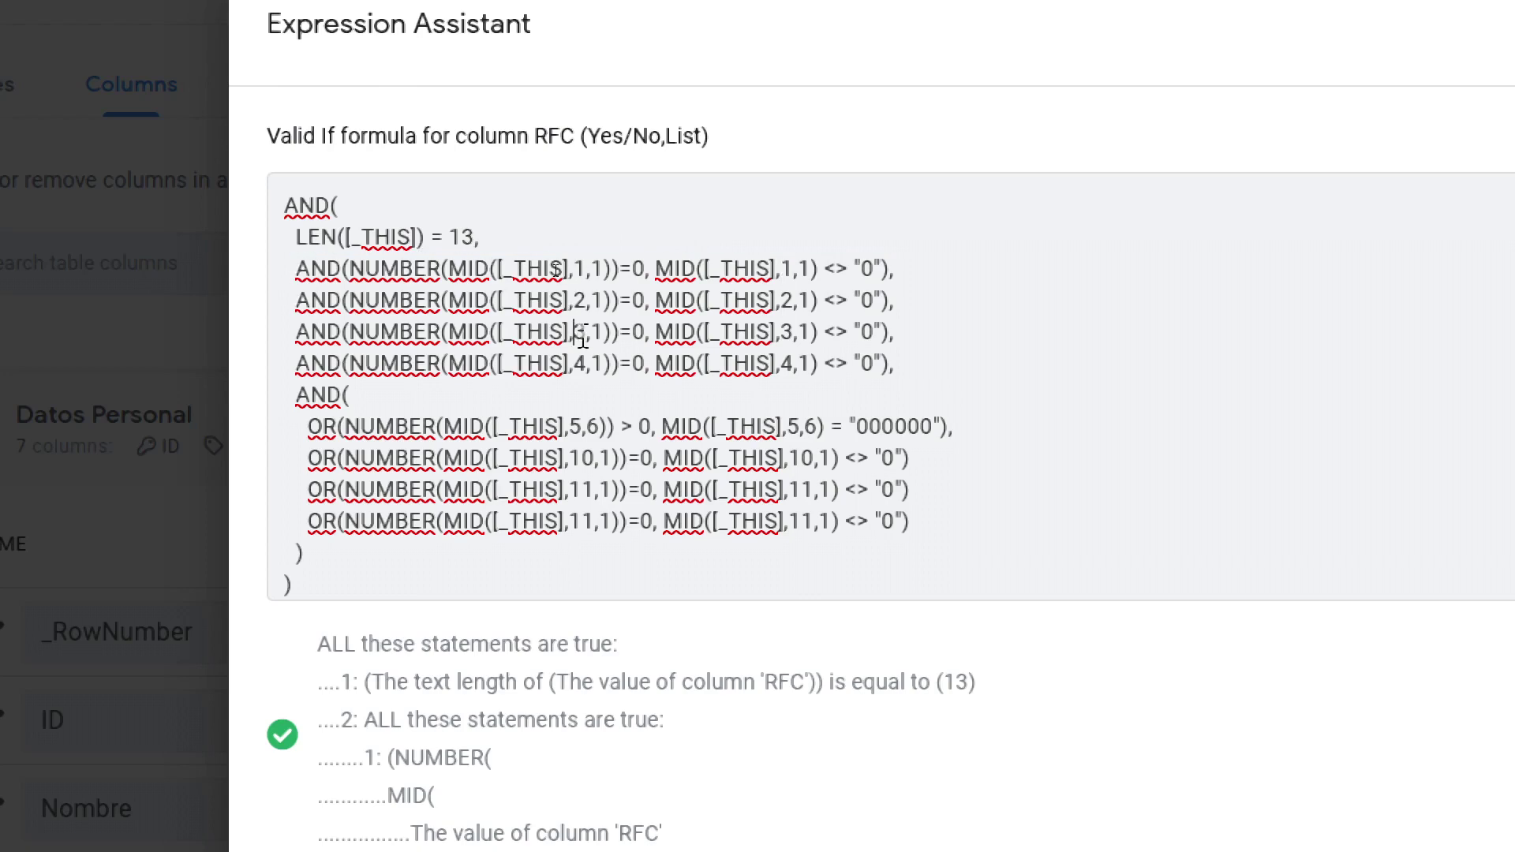
left_click(576, 365)
double_click(315, 429)
left_click_drag(444, 427, 602, 427)
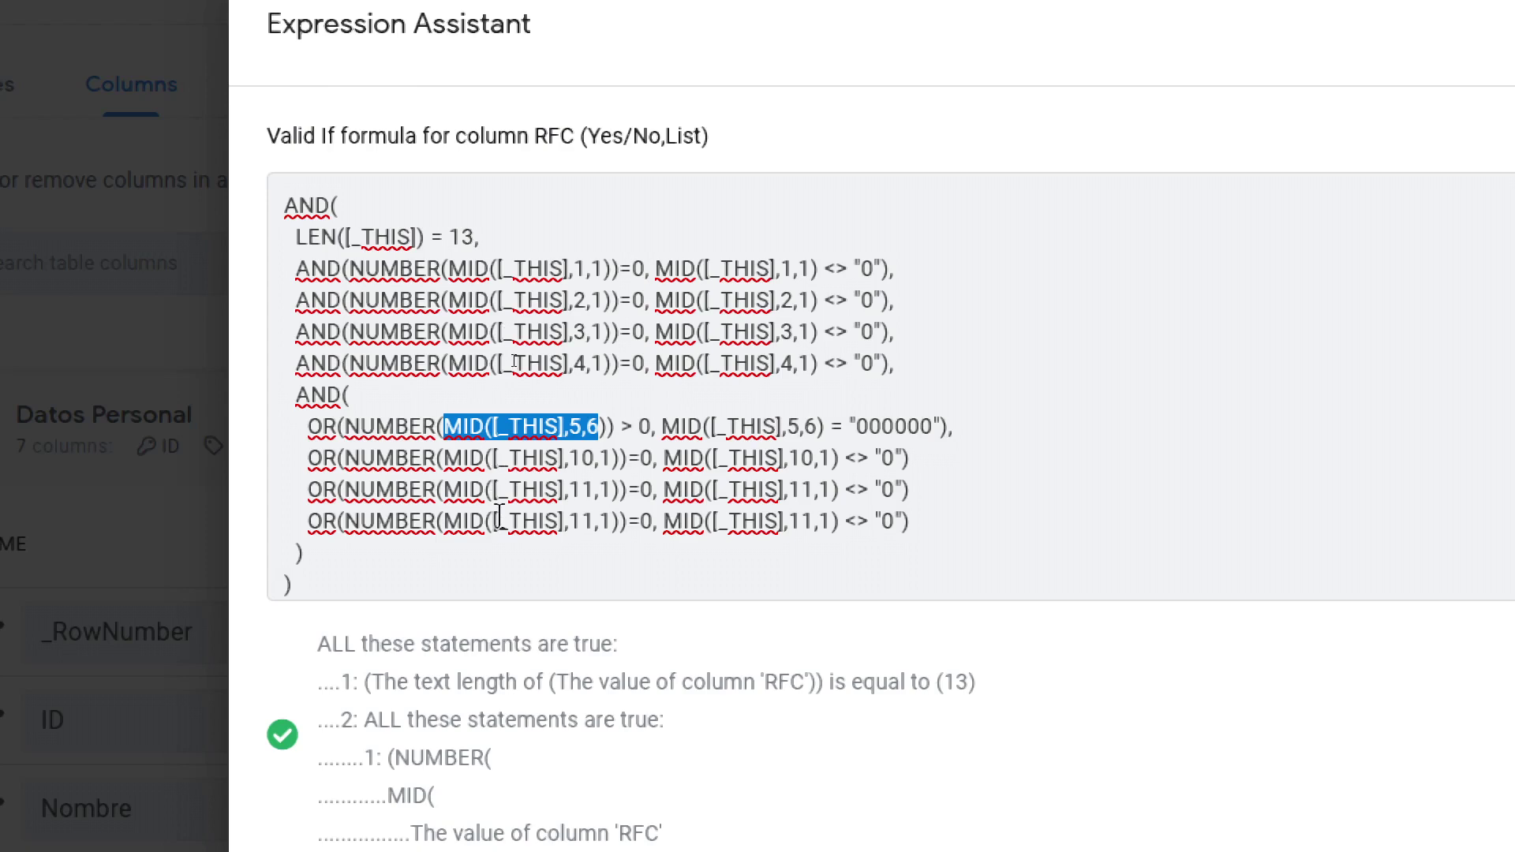
- Change the first MID positions on the last three OR lines to 11, 12 and 13
left_click(585, 460)
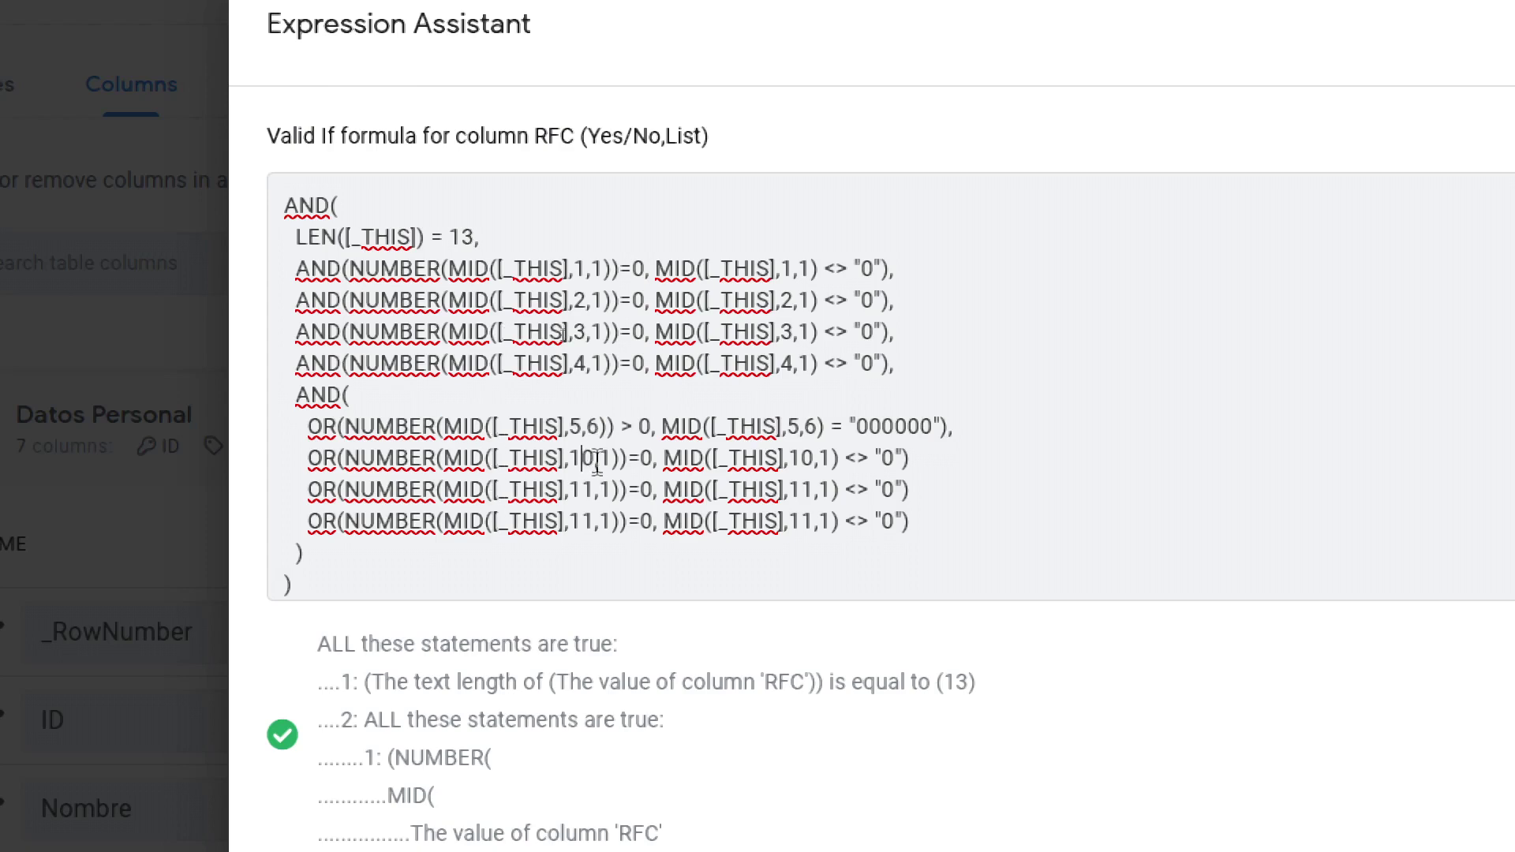
left_click(584, 521)
key("Delete")
type("2")
key("Up")
key("Up")
key("Left")
key("Delete")
type("1")
key("Down")
key("BackSpace")
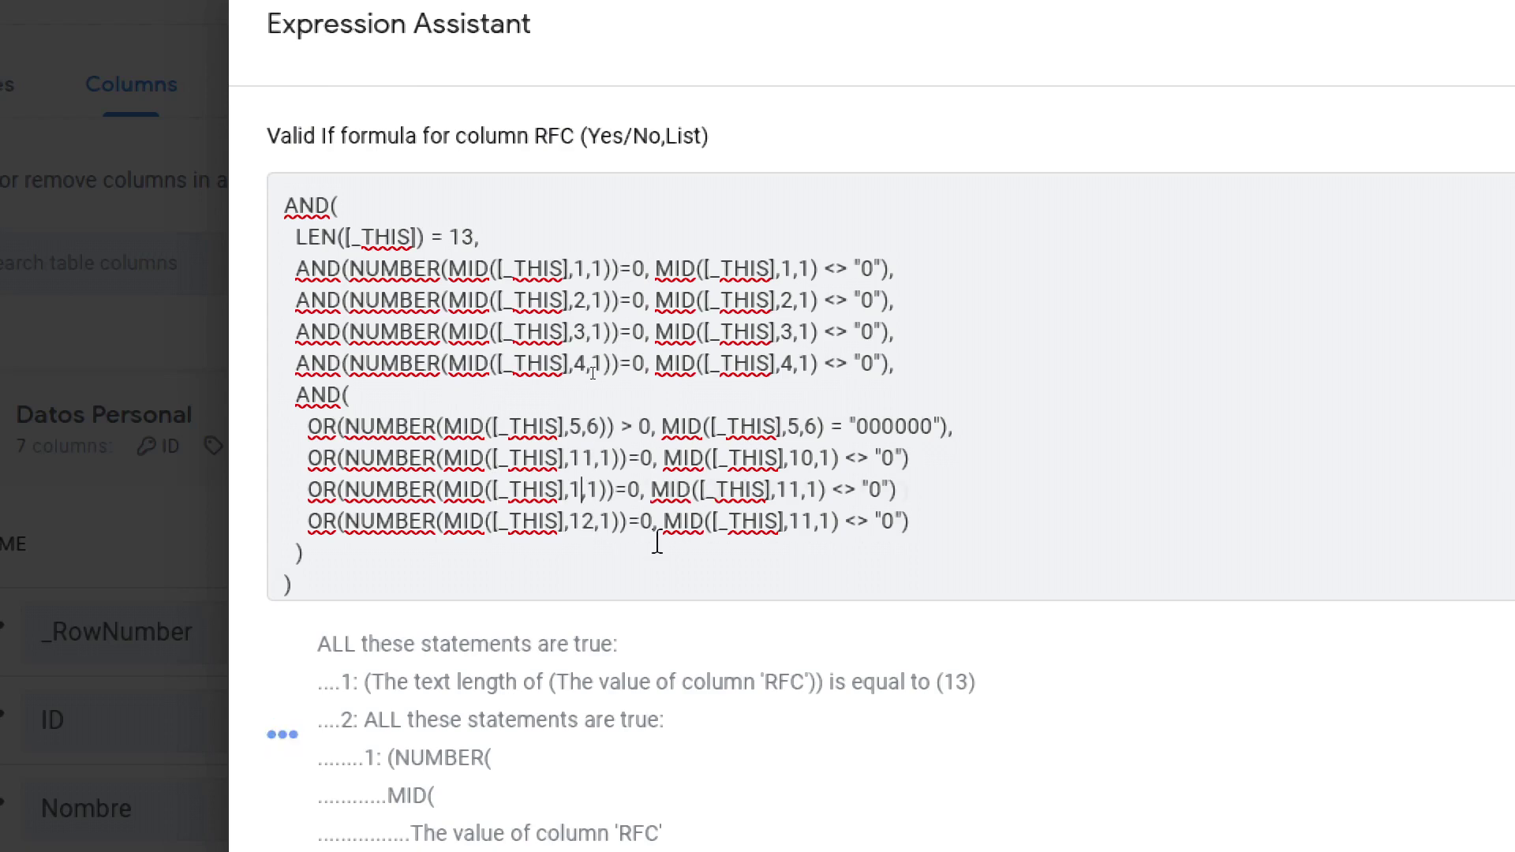
type("2")
key("Down")
key("BackSpace")
type("3")
- Change the second MID positions on those lines to 11, 12 and 13, then review the formula
key("ctrl+Right")
key("ctrl+Right")
key("ctrl+Right")
key("ctrl+Right")
key("ctrl+Right")
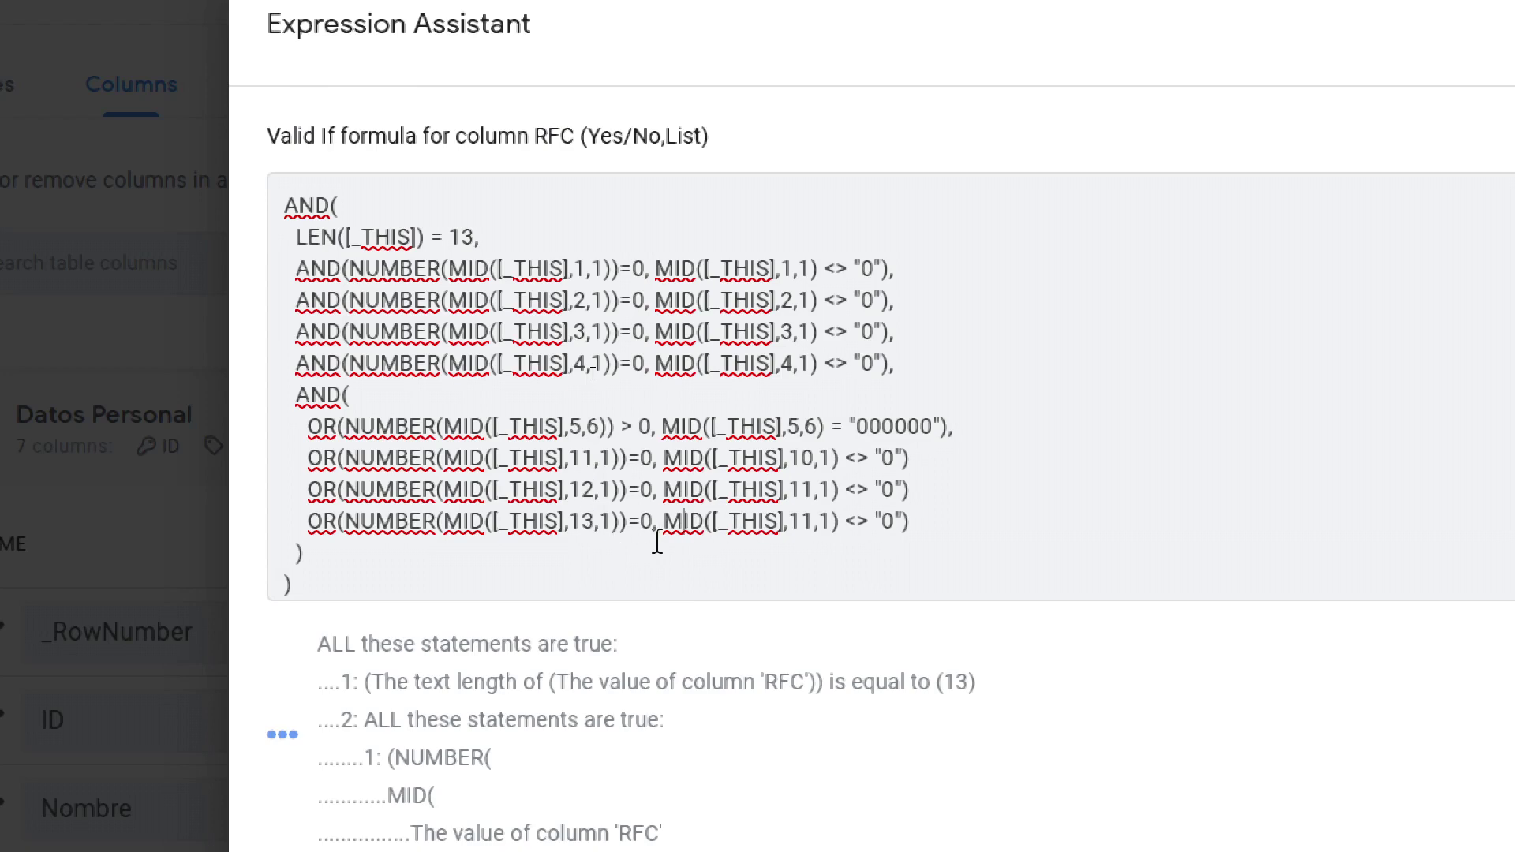
key("Up")
key("Up")
key("Delete")
type("1")
key("Down")
key("BackSpace")
type("2")
key("Down")
key("BackSpace")
type("3")
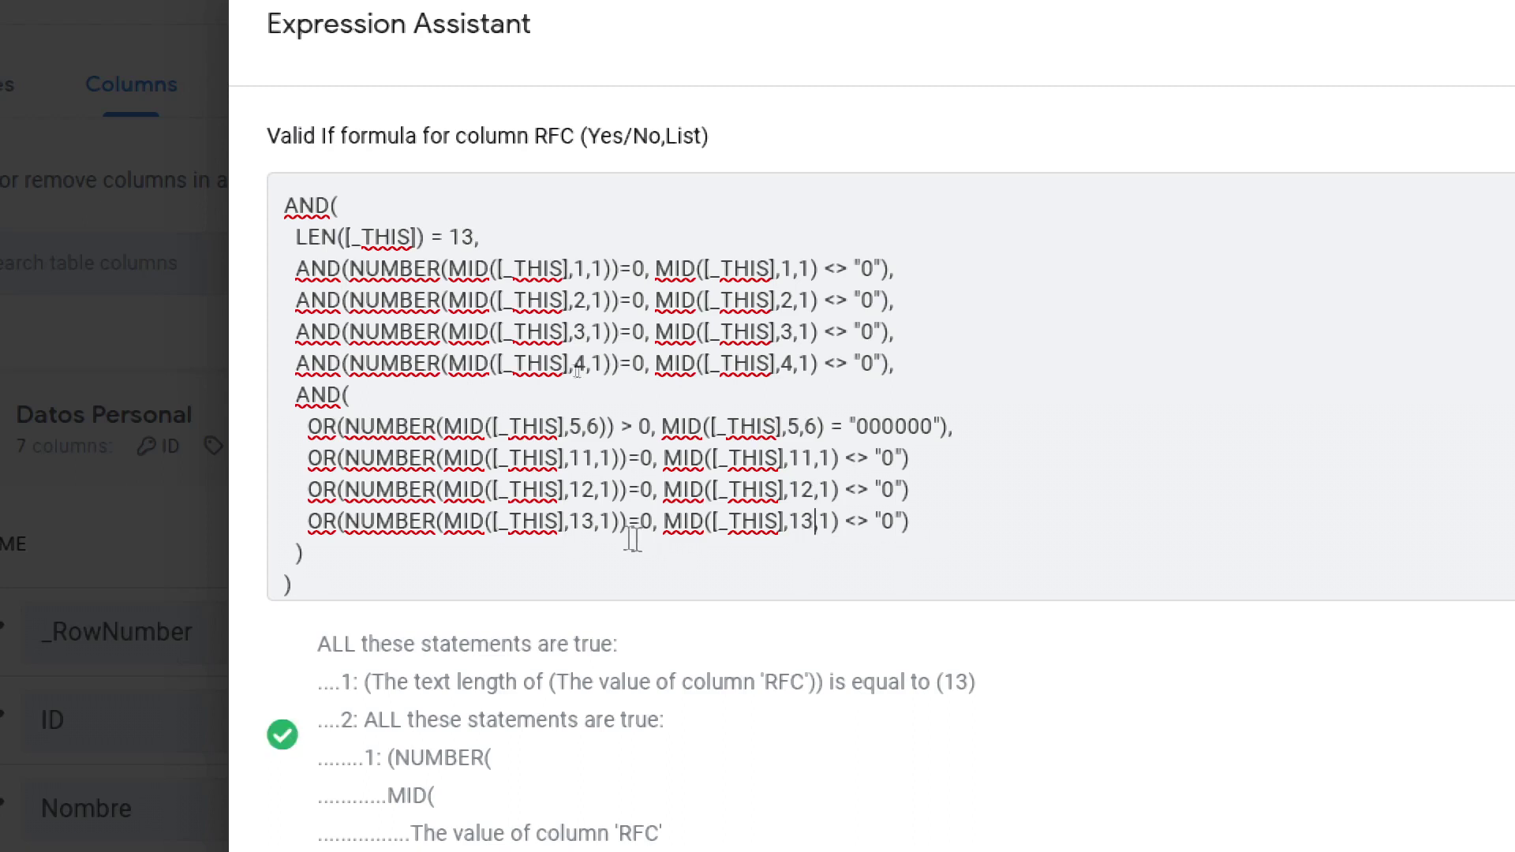
double_click(324, 460)
left_click(926, 466)
left_click(498, 592)
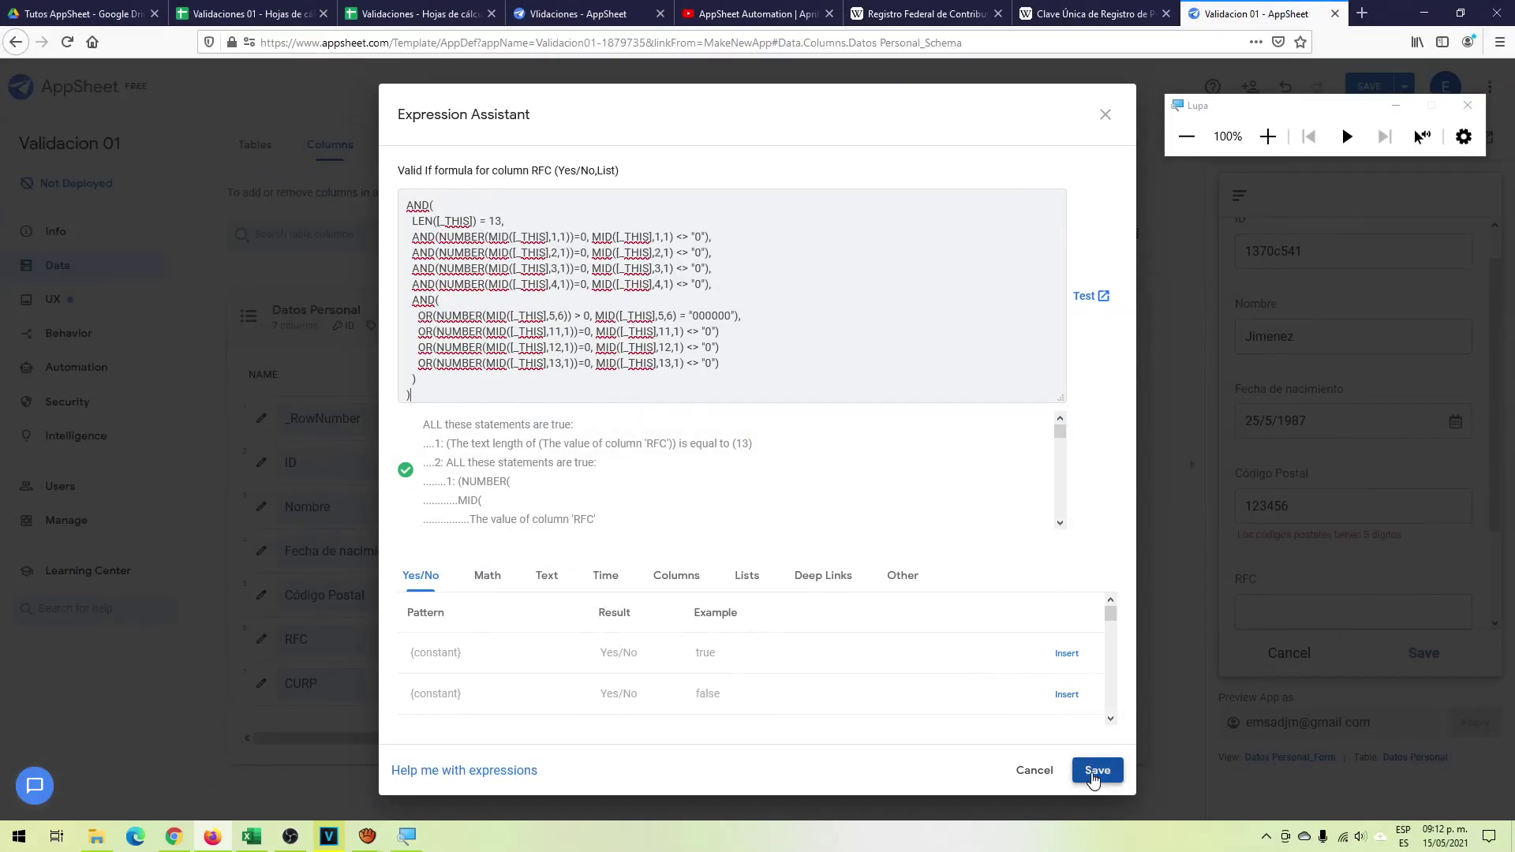
- Save the RFC formula, set the error message 'Debe ser un RFC valido', and close the column
left_click(1097, 772)
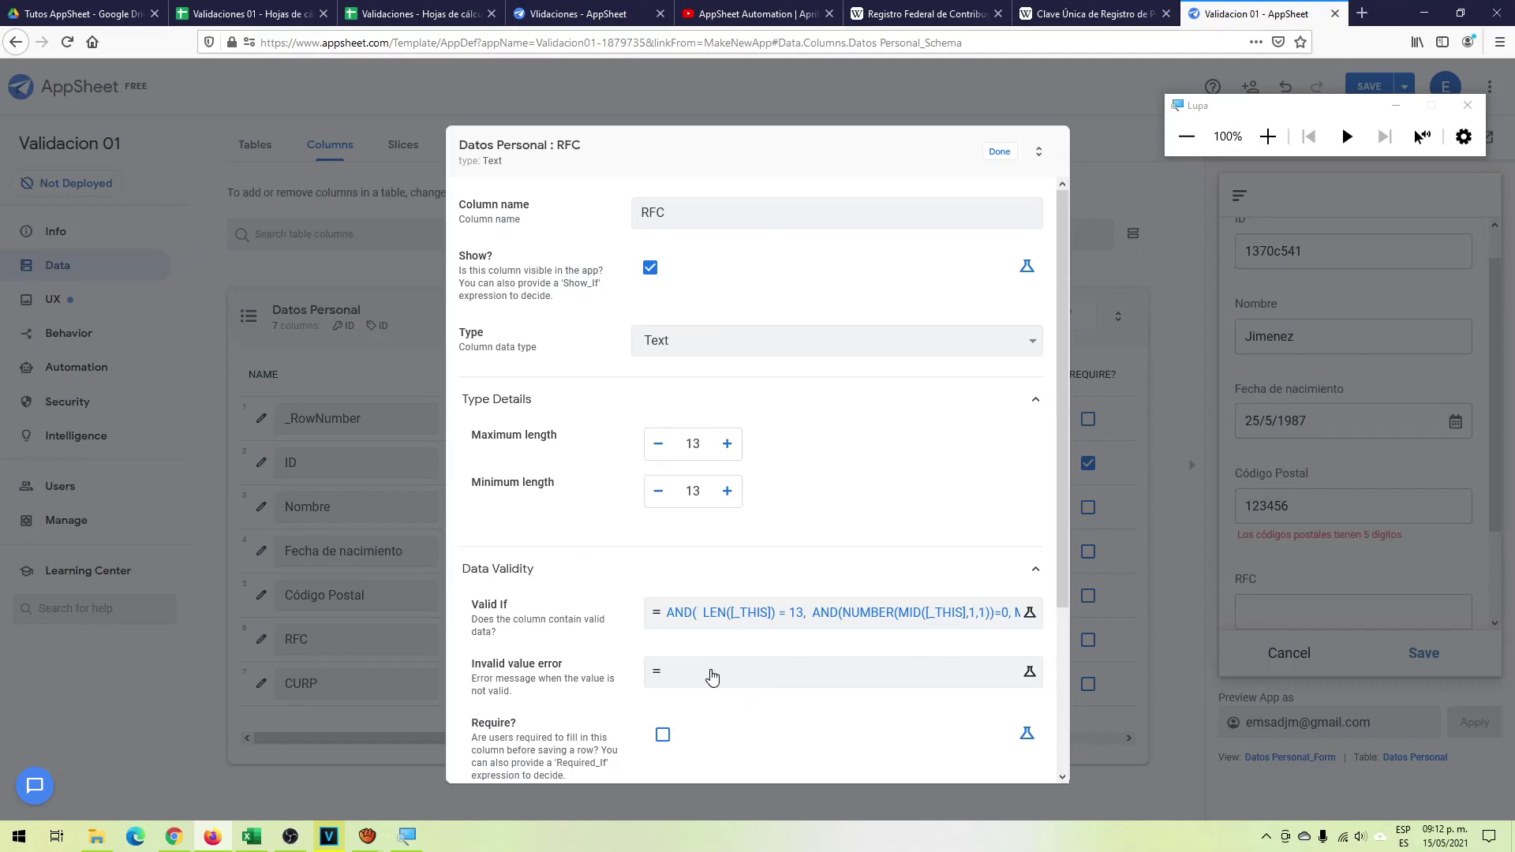
left_click(712, 674)
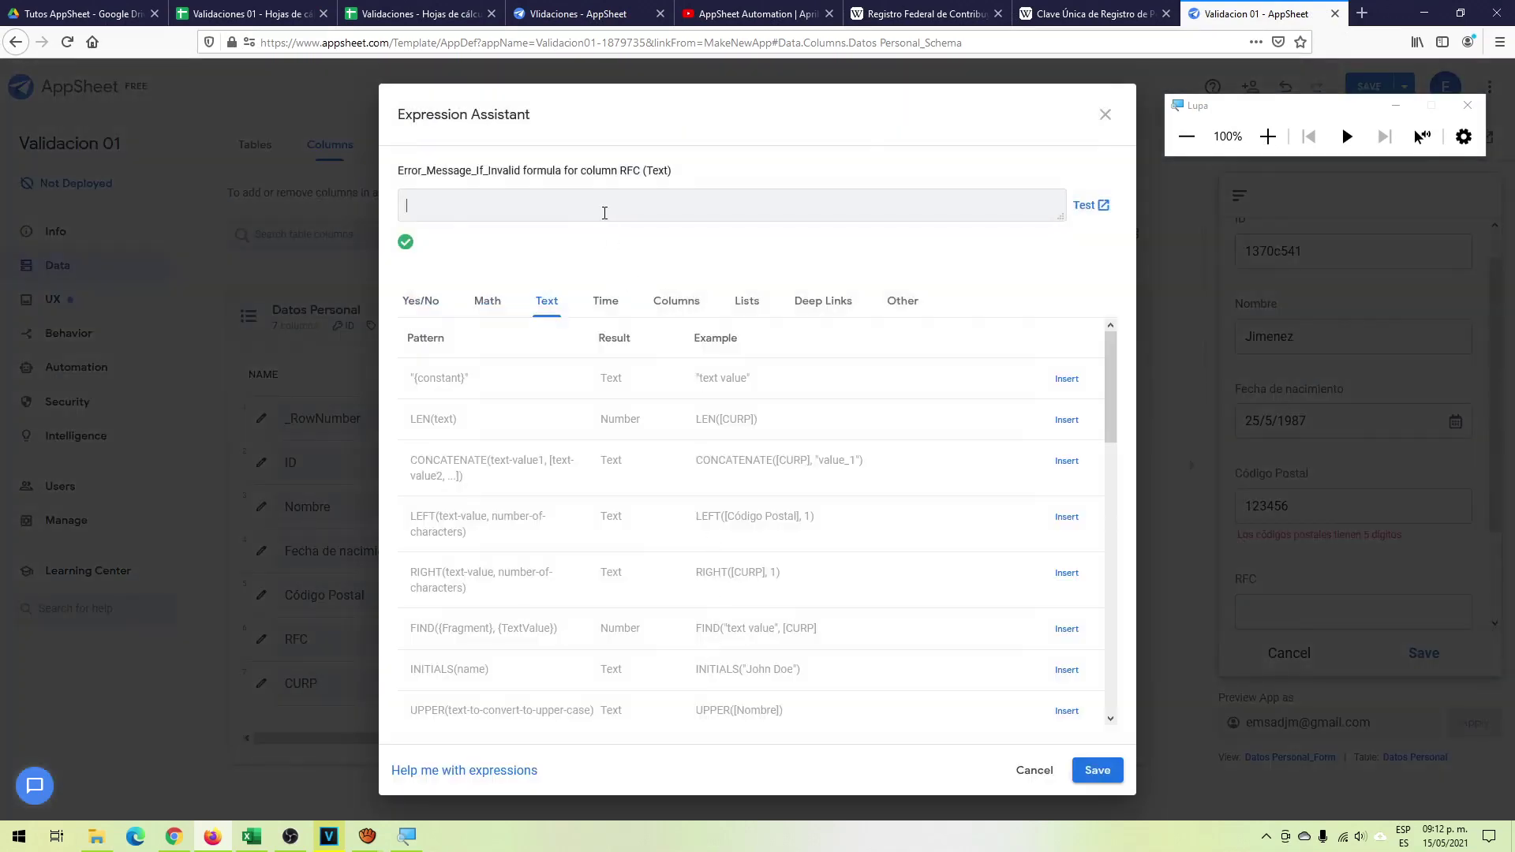
type("\"Debe ser un RFC valido")
left_click(1098, 771)
left_click(1000, 156)
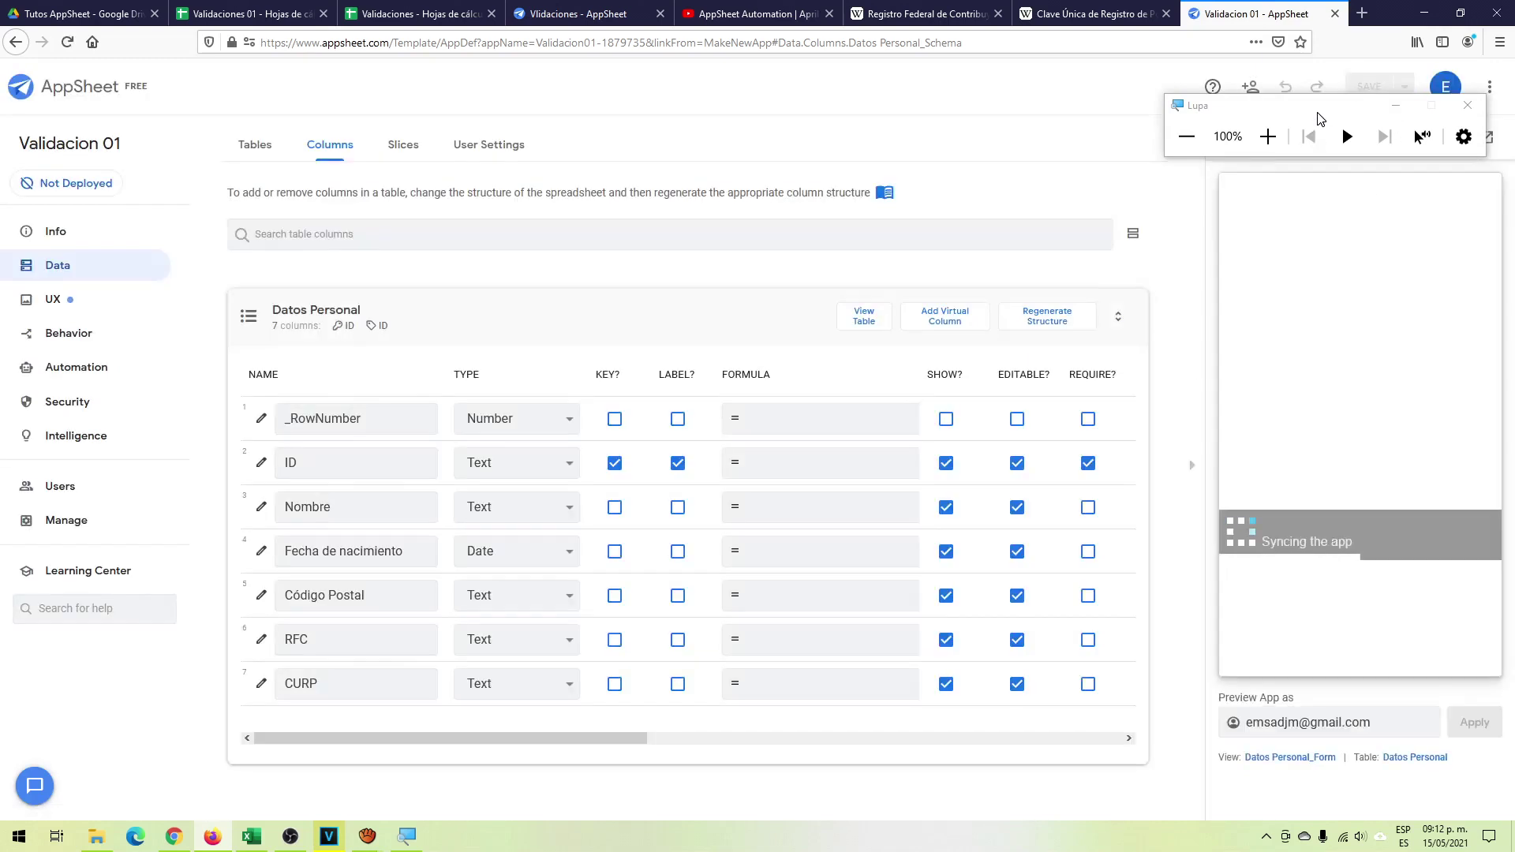
- Start a new preview record with a sample name and birth date 1/12/1978
left_click(1267, 136)
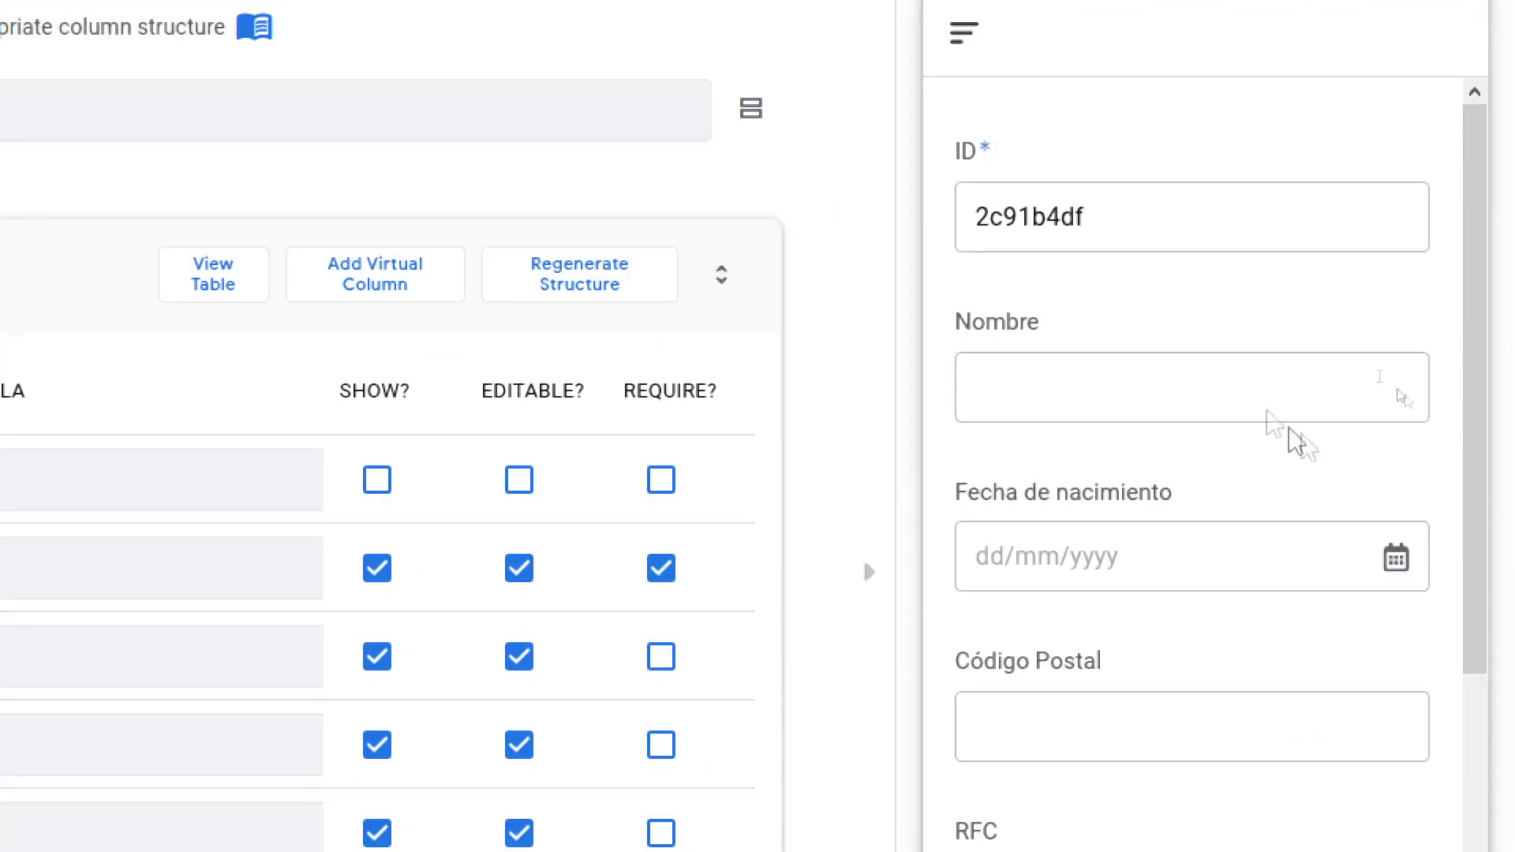
left_click(1353, 377)
type("Rafael")
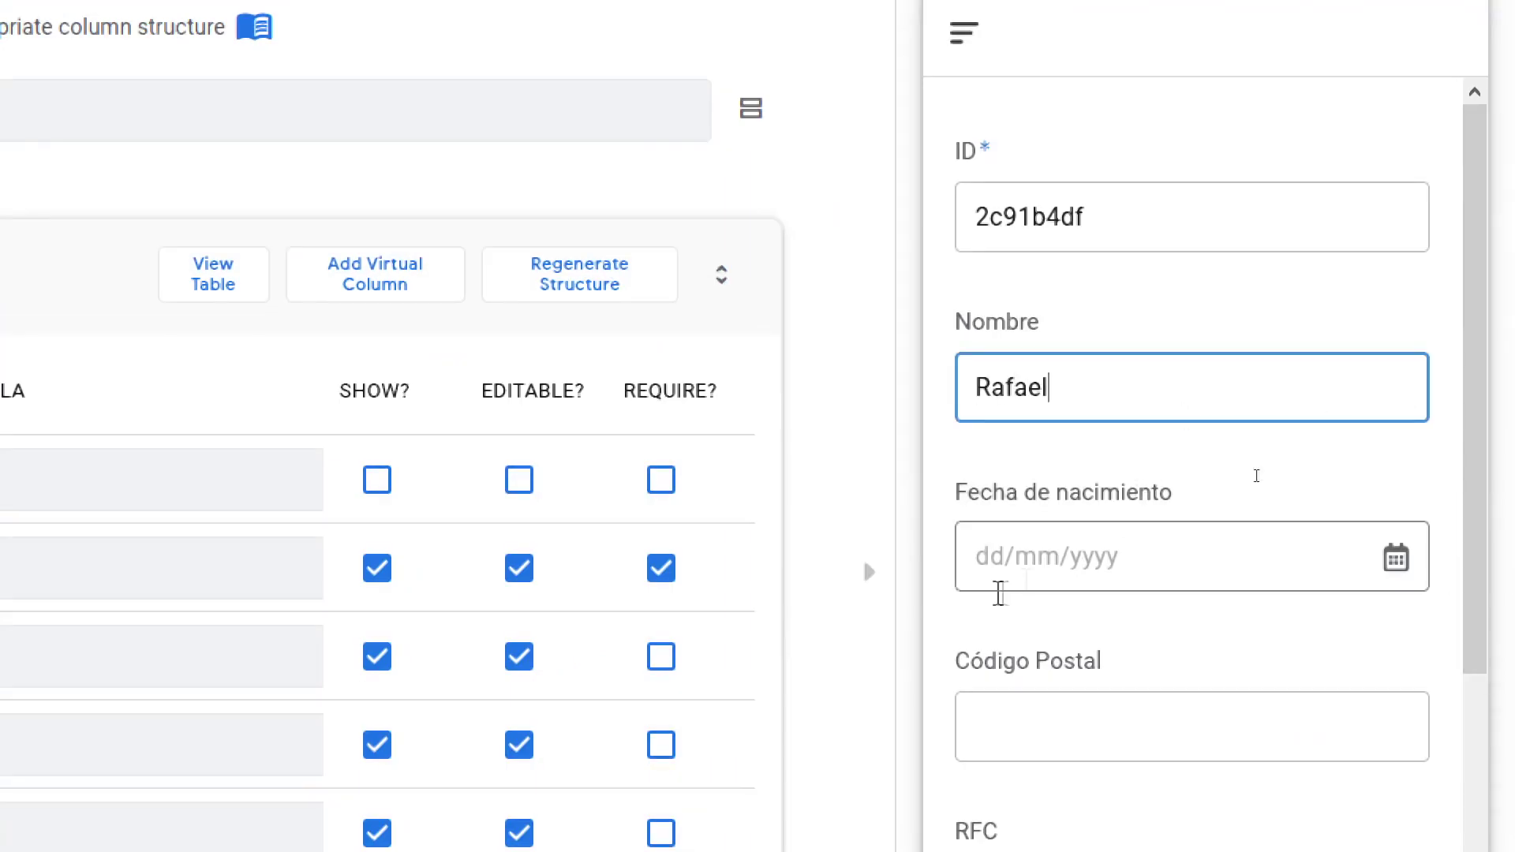
left_click(1153, 540)
type("45/")
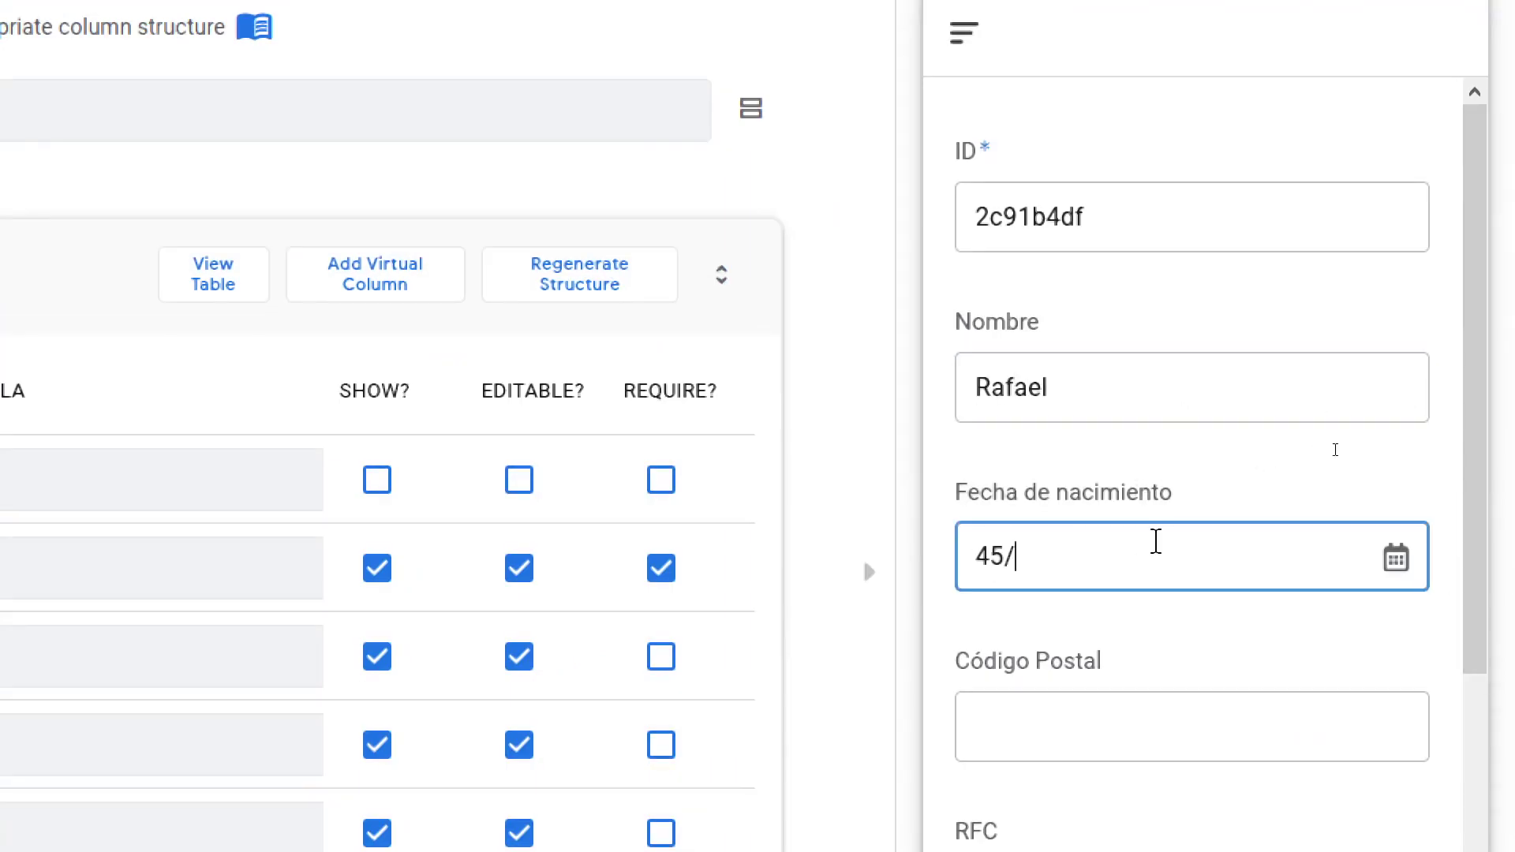
key("BackSpace")
key("BackSpace")
key("BackSpace")
type("3")
key("Left")
key("BackSpace")
type("0")
key("Right")
key("Left")
key("BackSpace")
type("1")
key("Right")
type("12")
key("Tab")
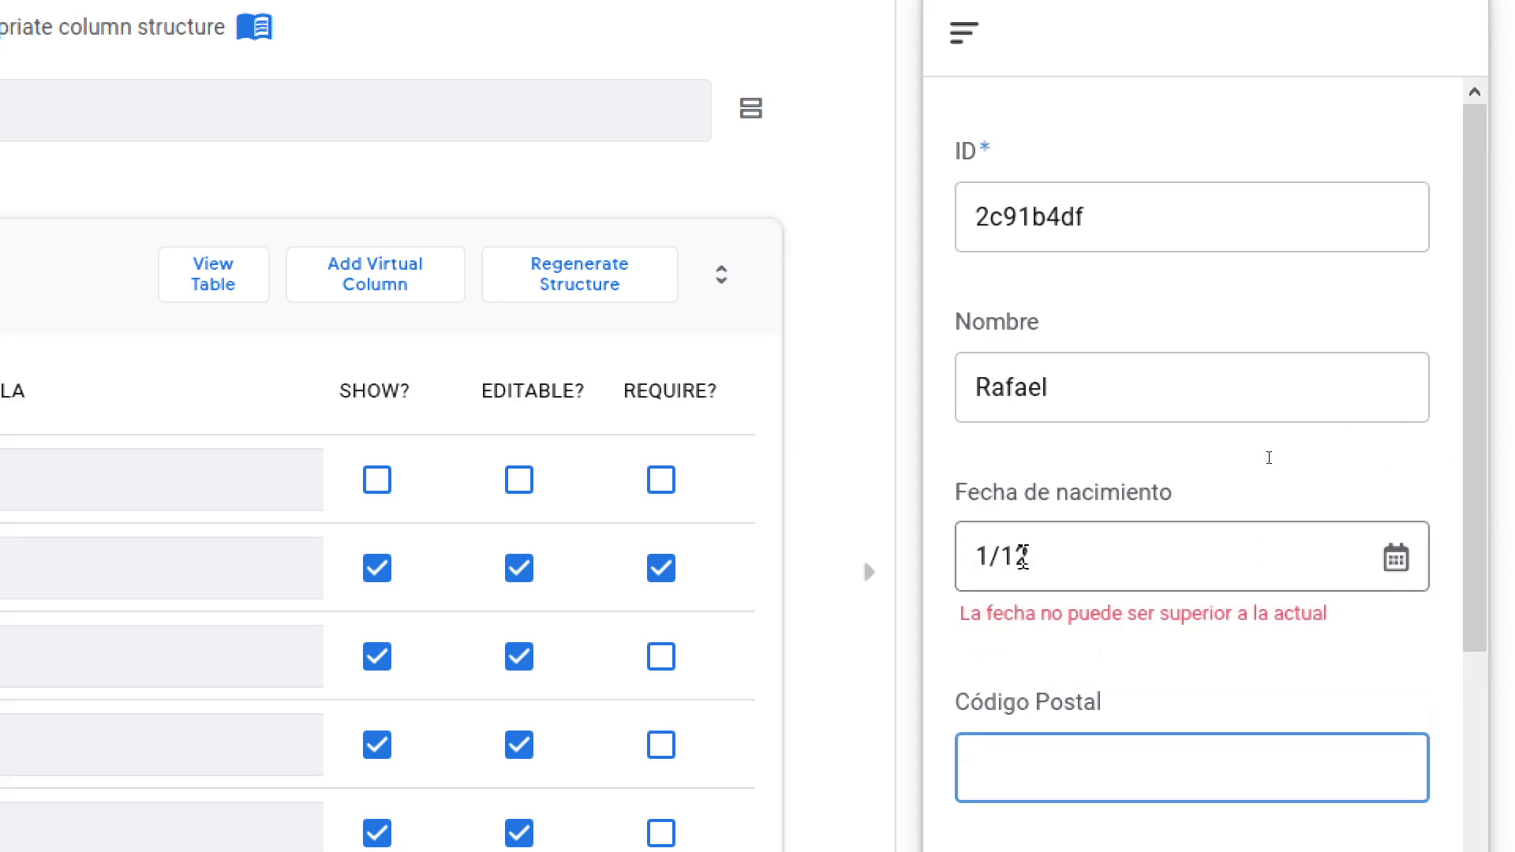
key("shift+Tab")
type("/1978")
key("Tab")
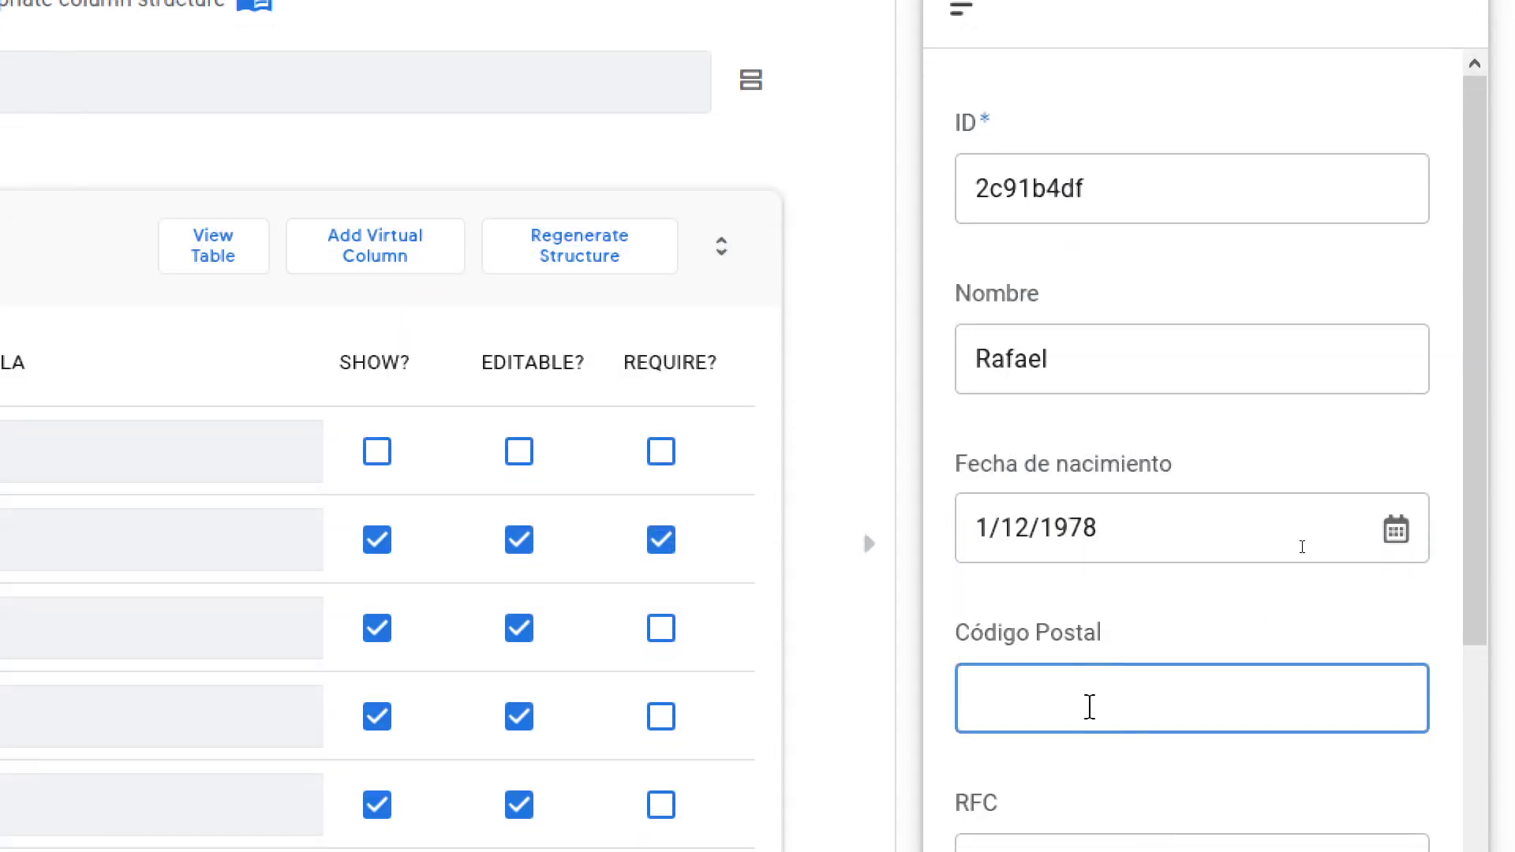
- Enter Código Postal 65234 and a 13-character test RFC
type("65234")
scroll(1090, 711, "down", 3)
left_click(1073, 603)
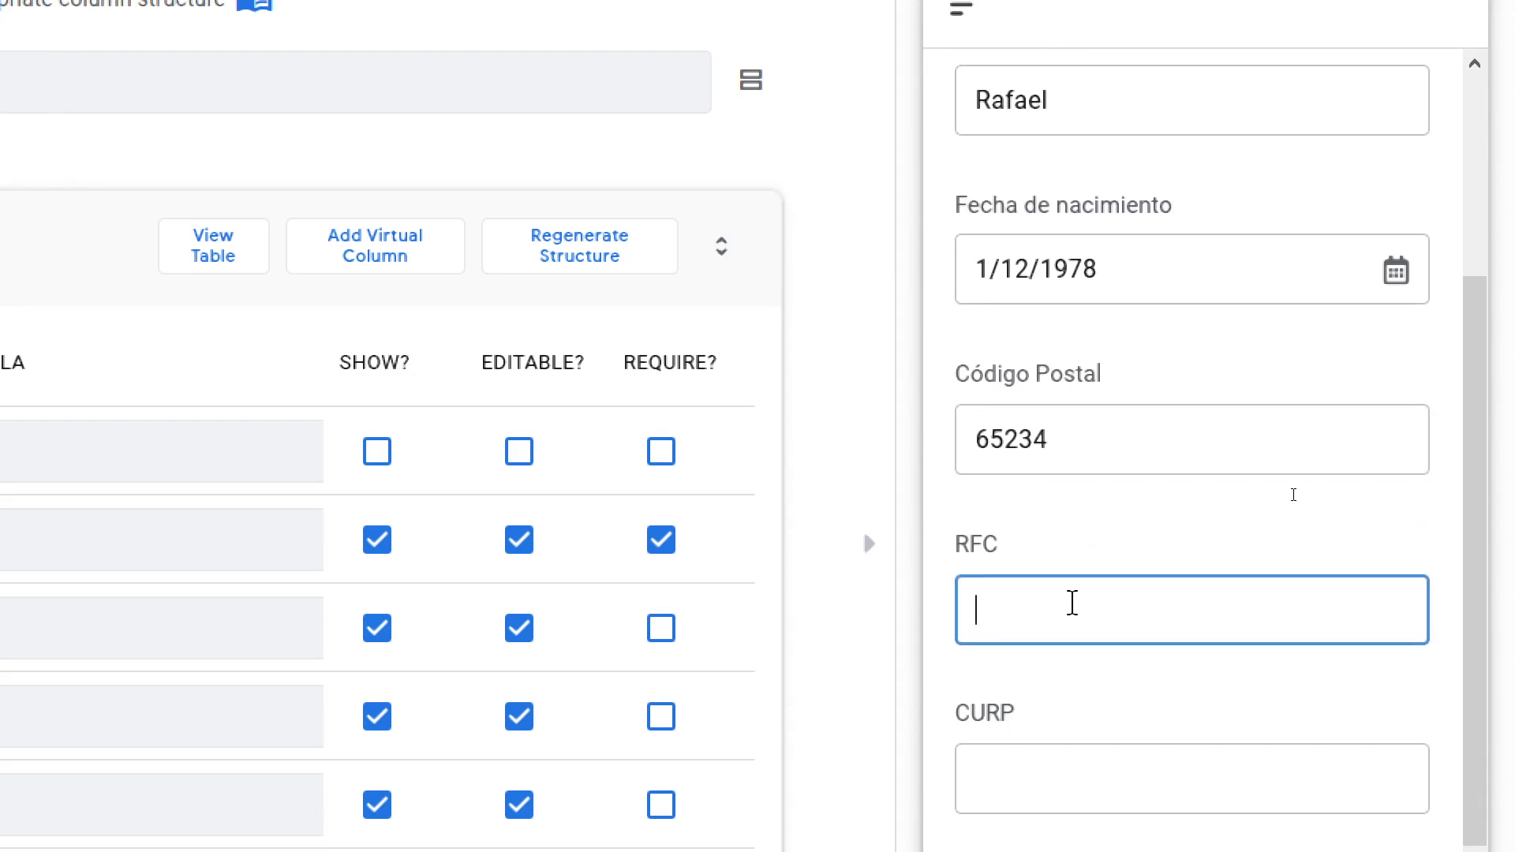
type("MAFD78")
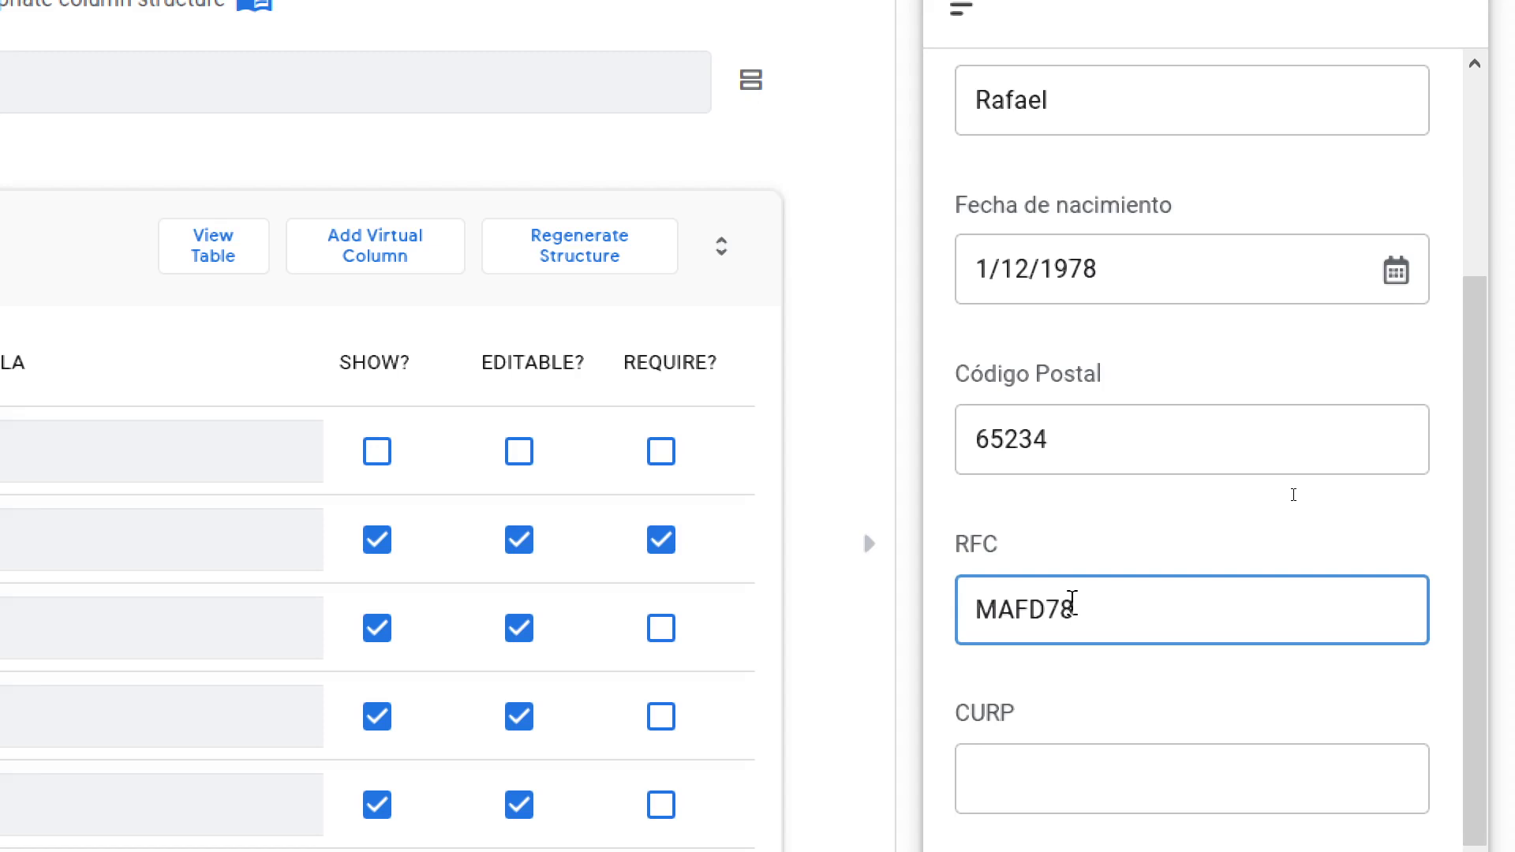
type("1201ed4")
key("Tab")
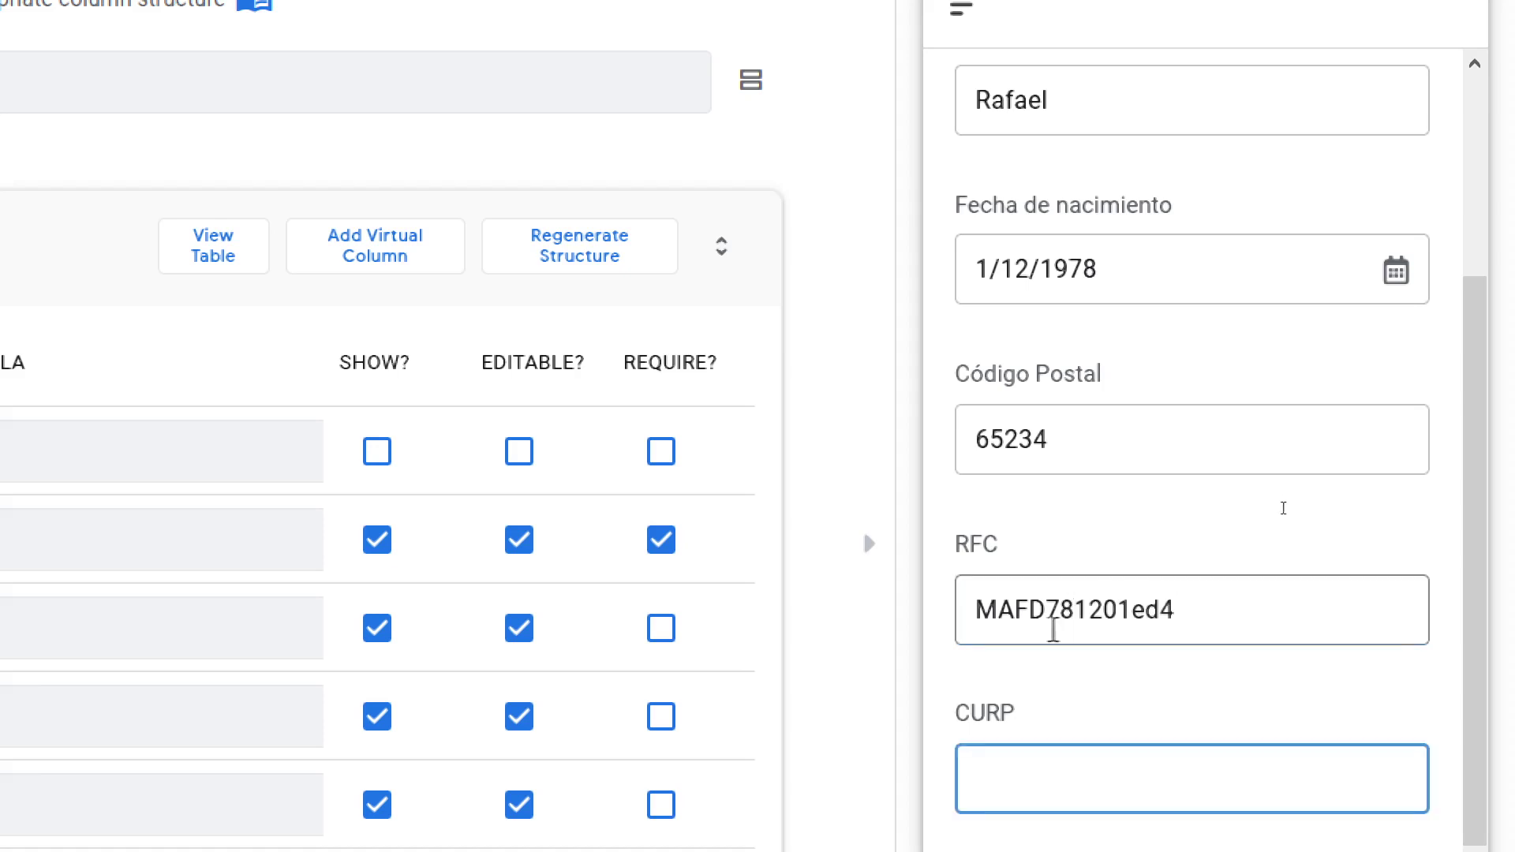
- Change the RFC's fourth character to 5, then to t, checking validation each time
double_click(1049, 614)
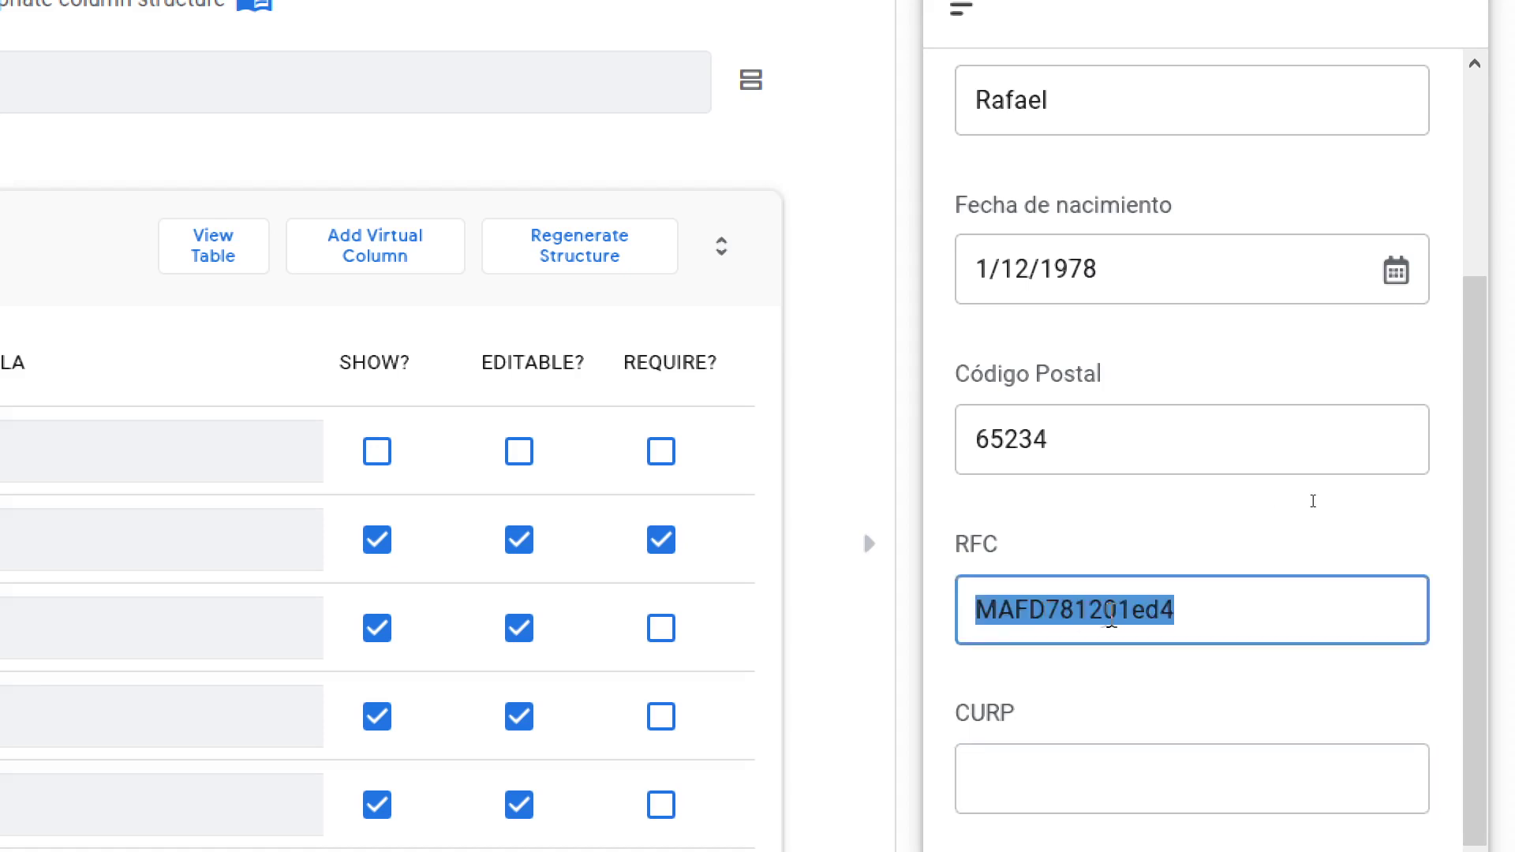
left_click(1048, 614)
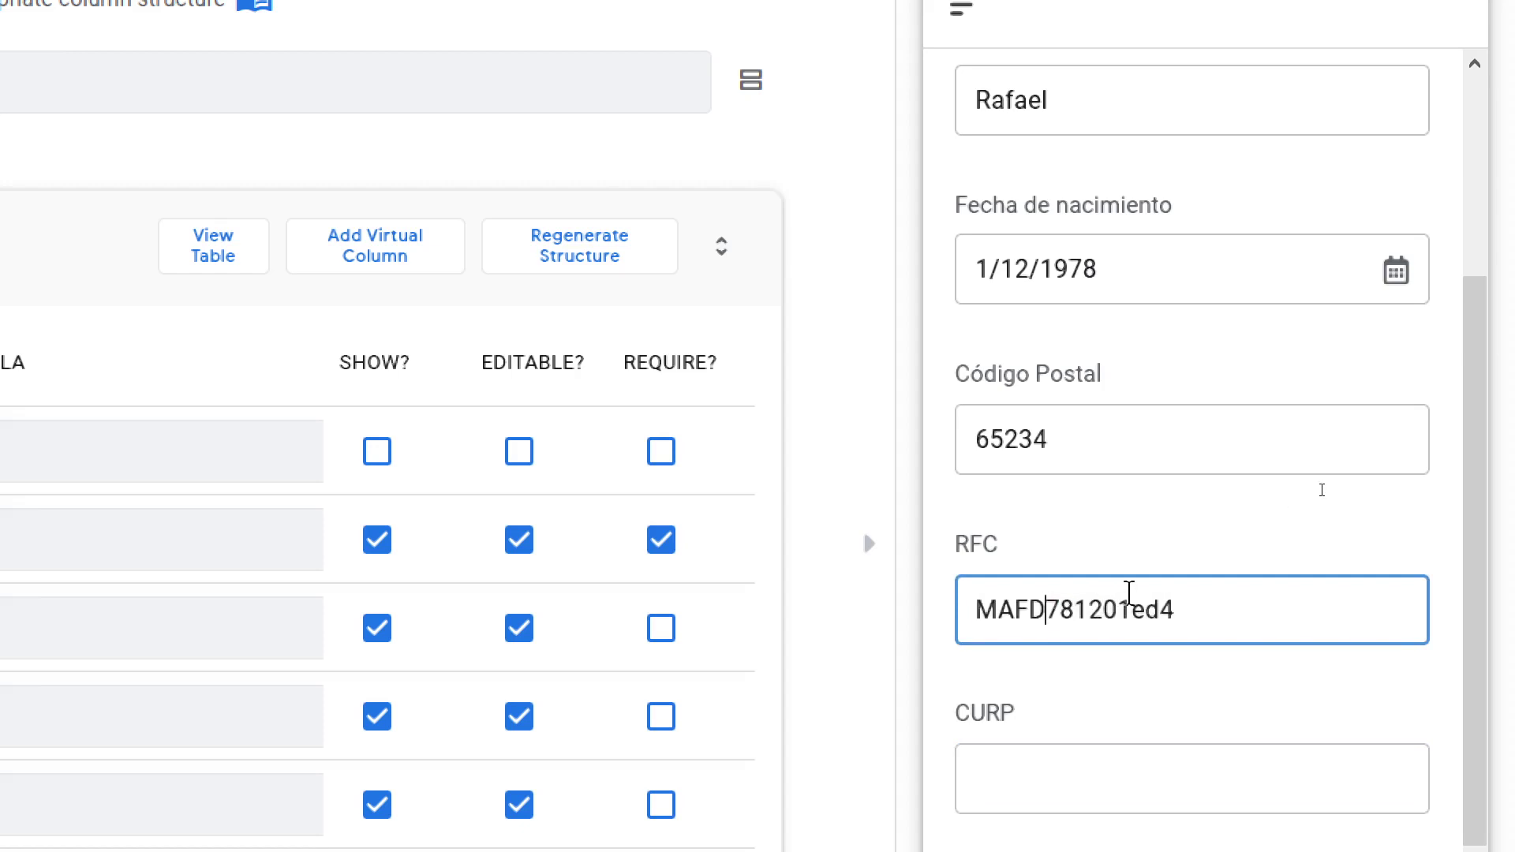
key("BackSpace")
type("5")
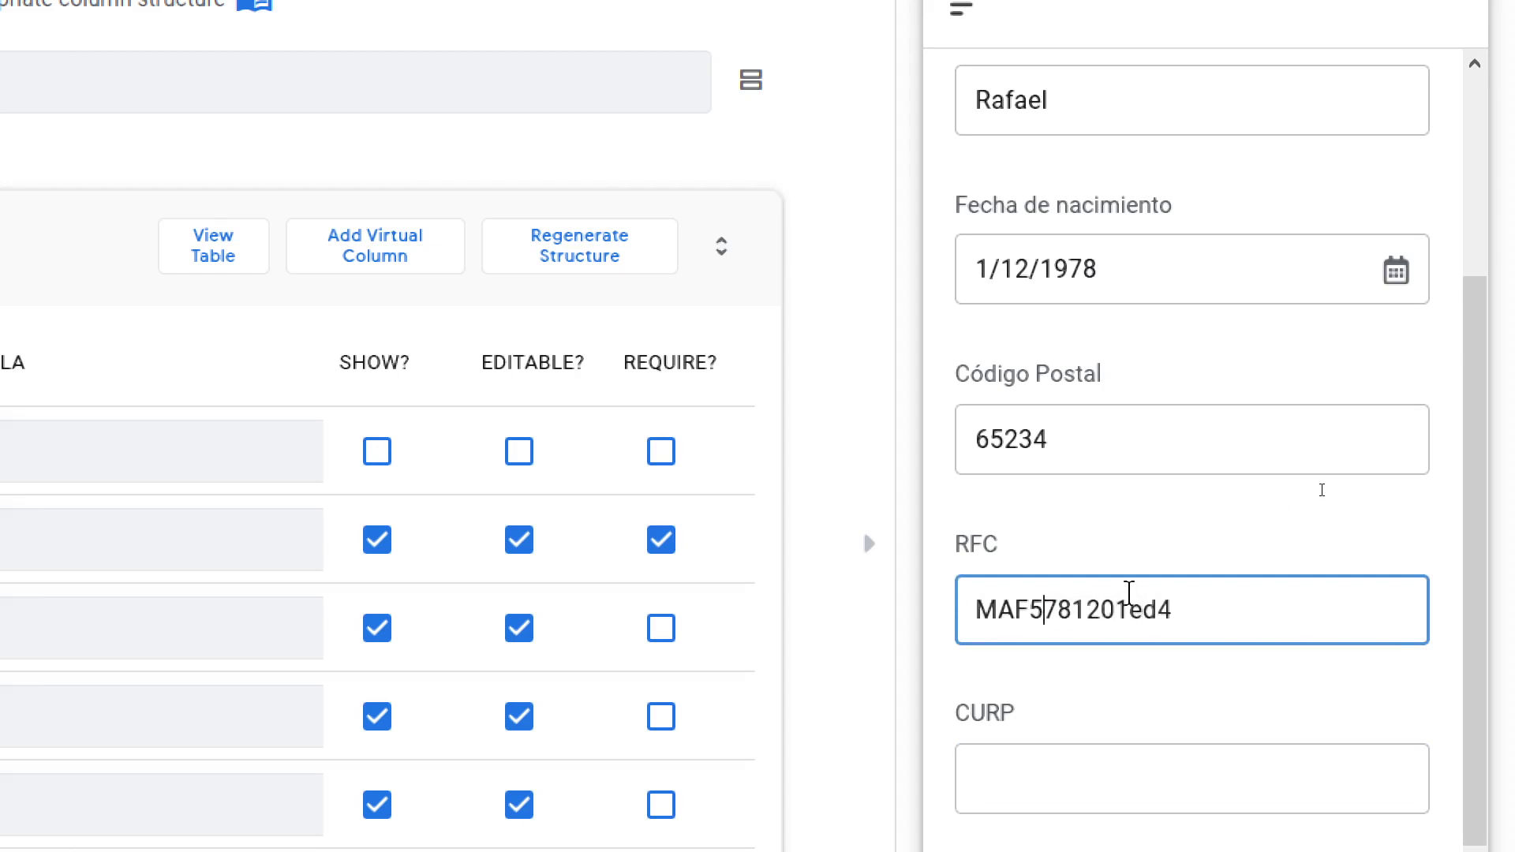
key("Tab")
left_click(1058, 608)
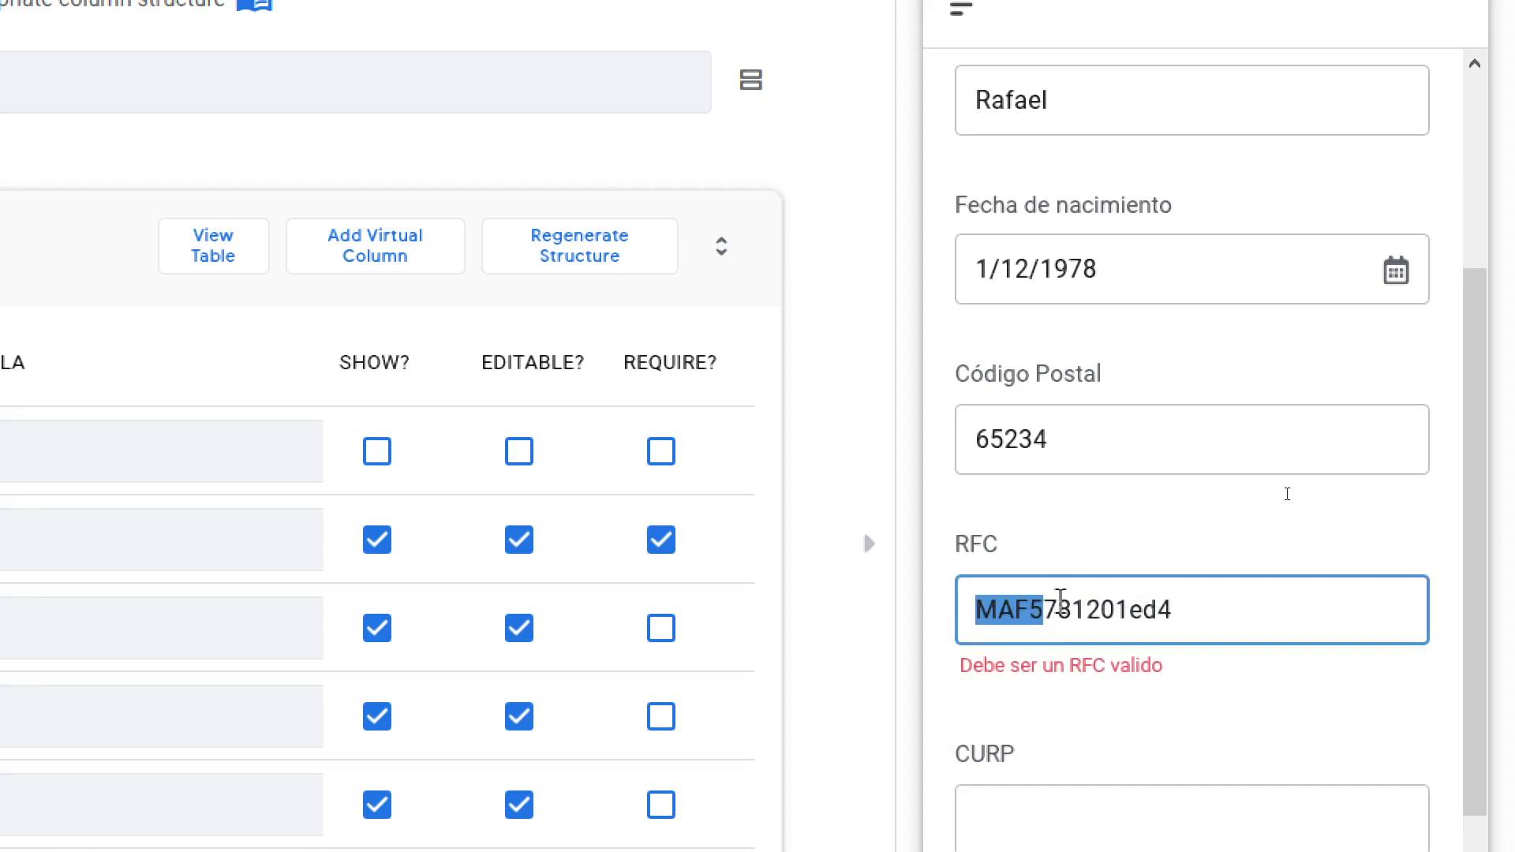
key("BackSpace")
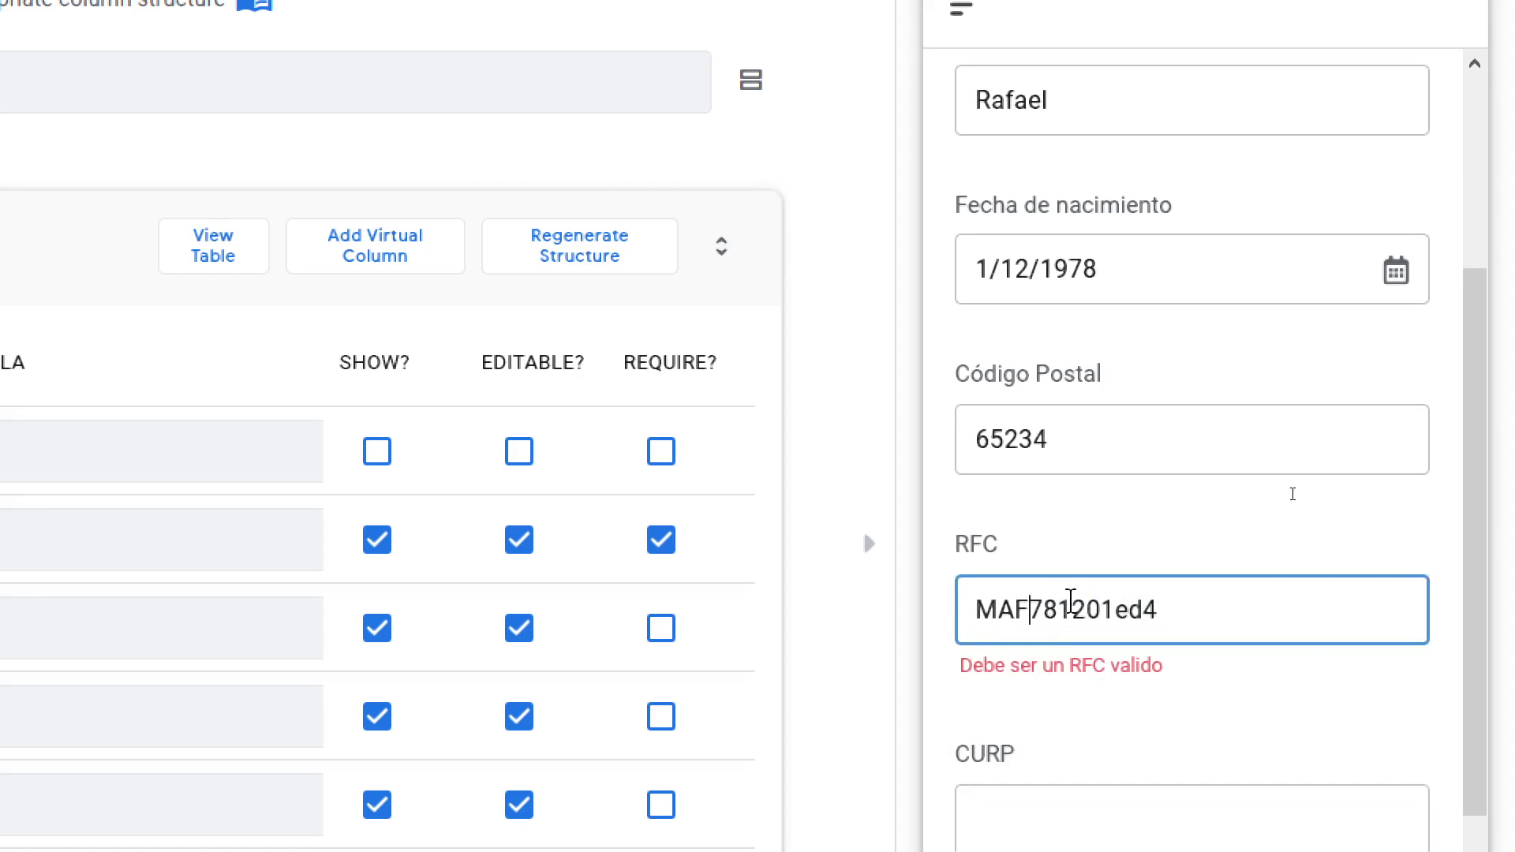
type("t")
key("Tab")
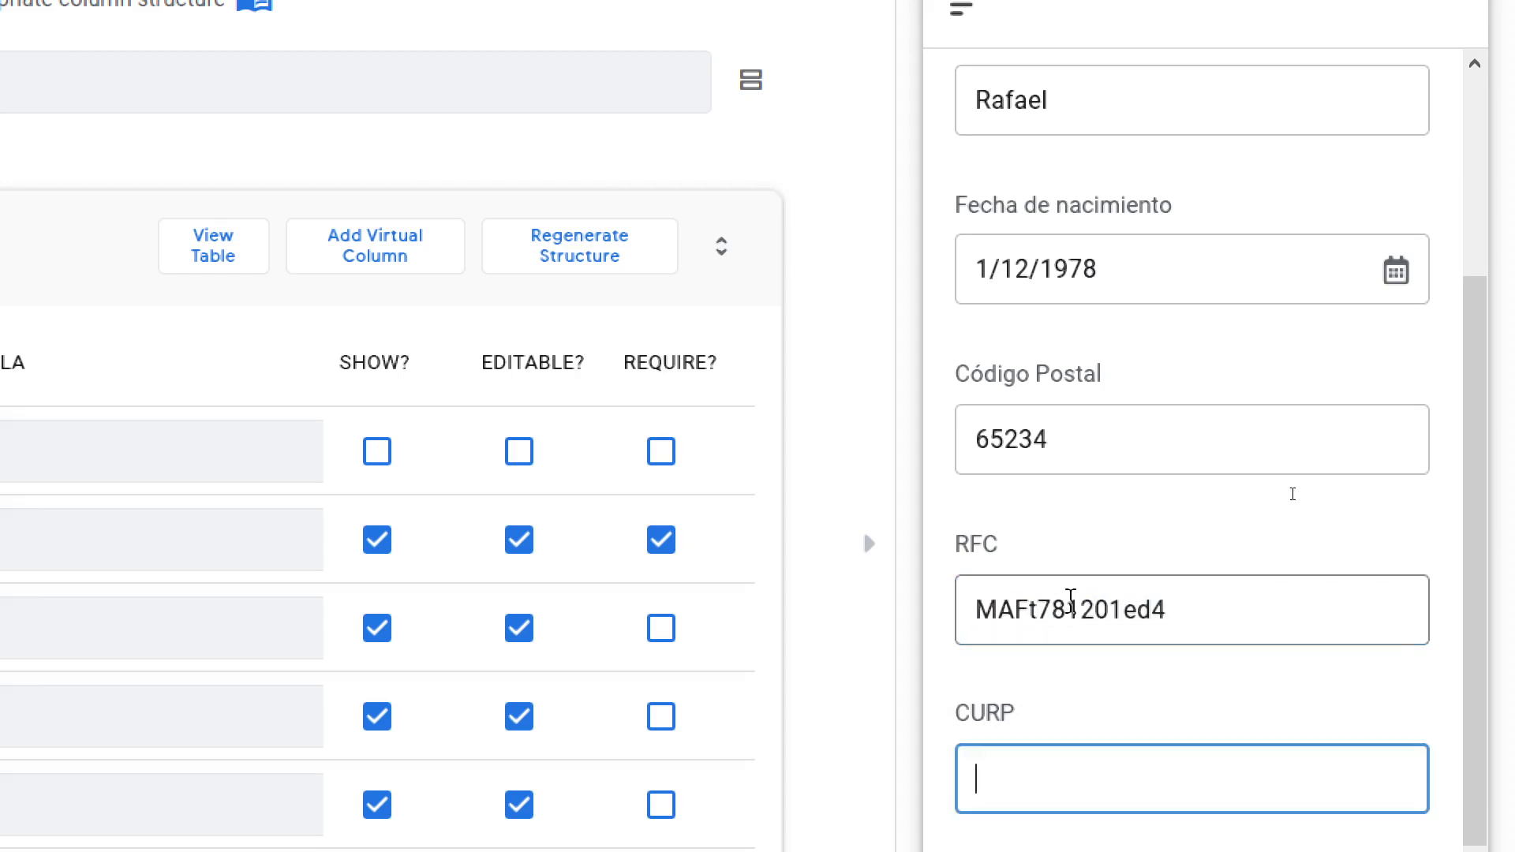
- Replace an RFC date digit with r, then restore digits, checking validation each time
double_click(1062, 608)
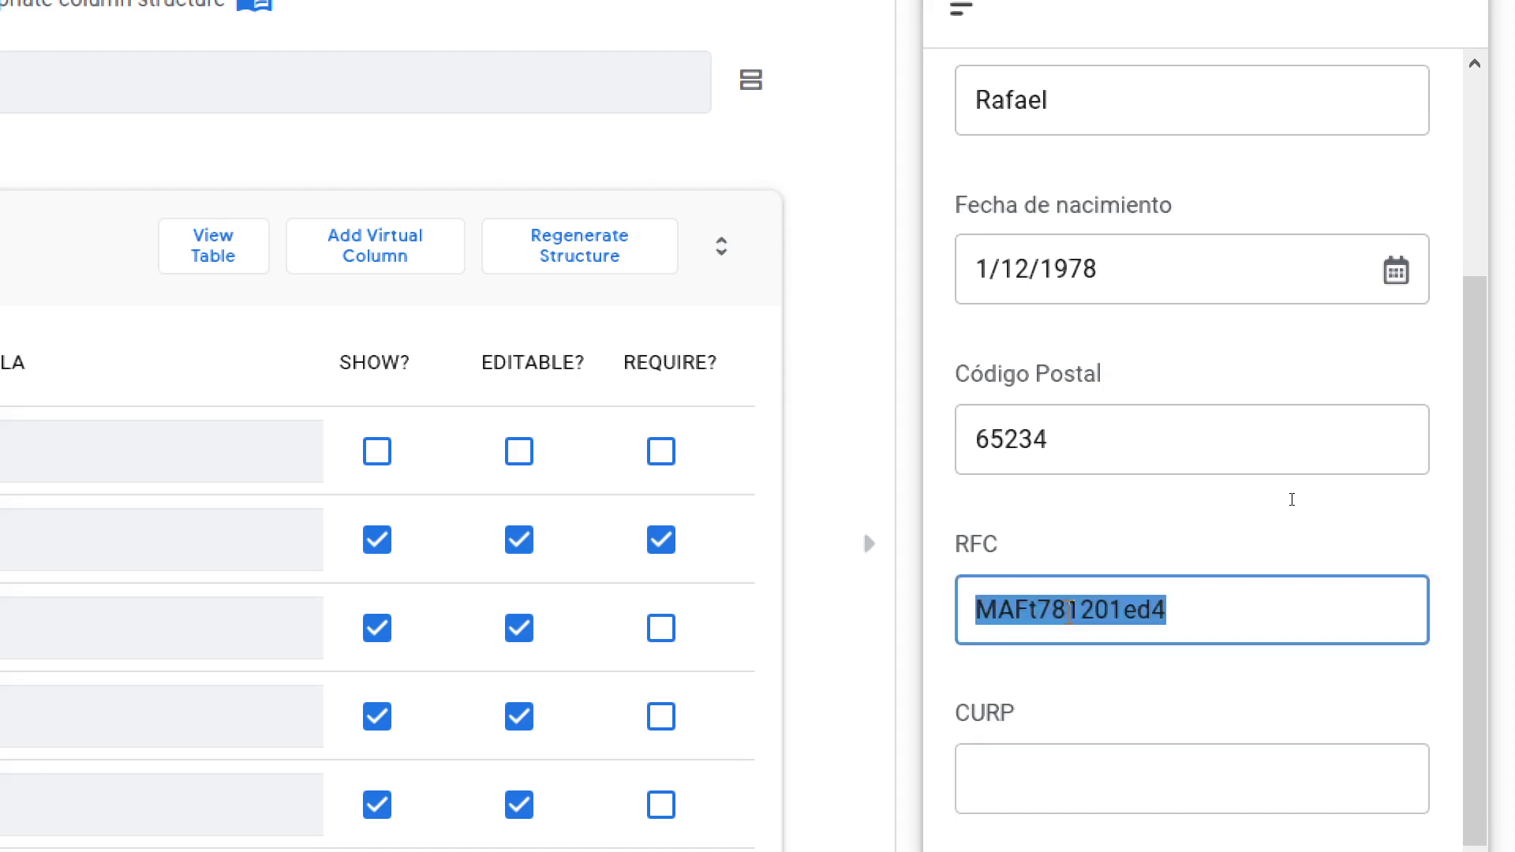
left_click(1061, 609)
left_click(1078, 610)
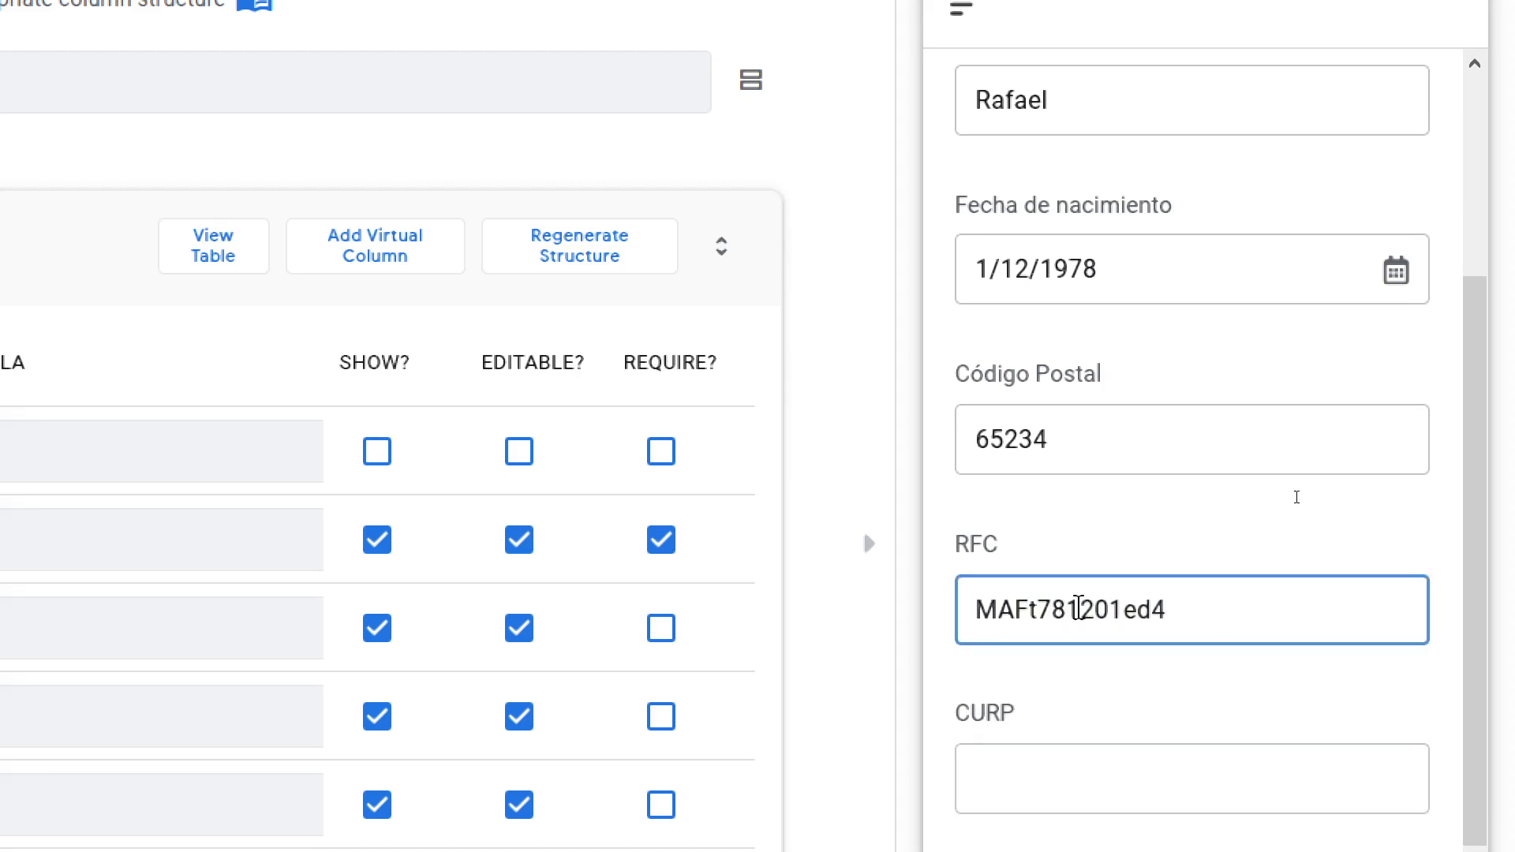
key("BackSpace")
type("r")
key("Tab")
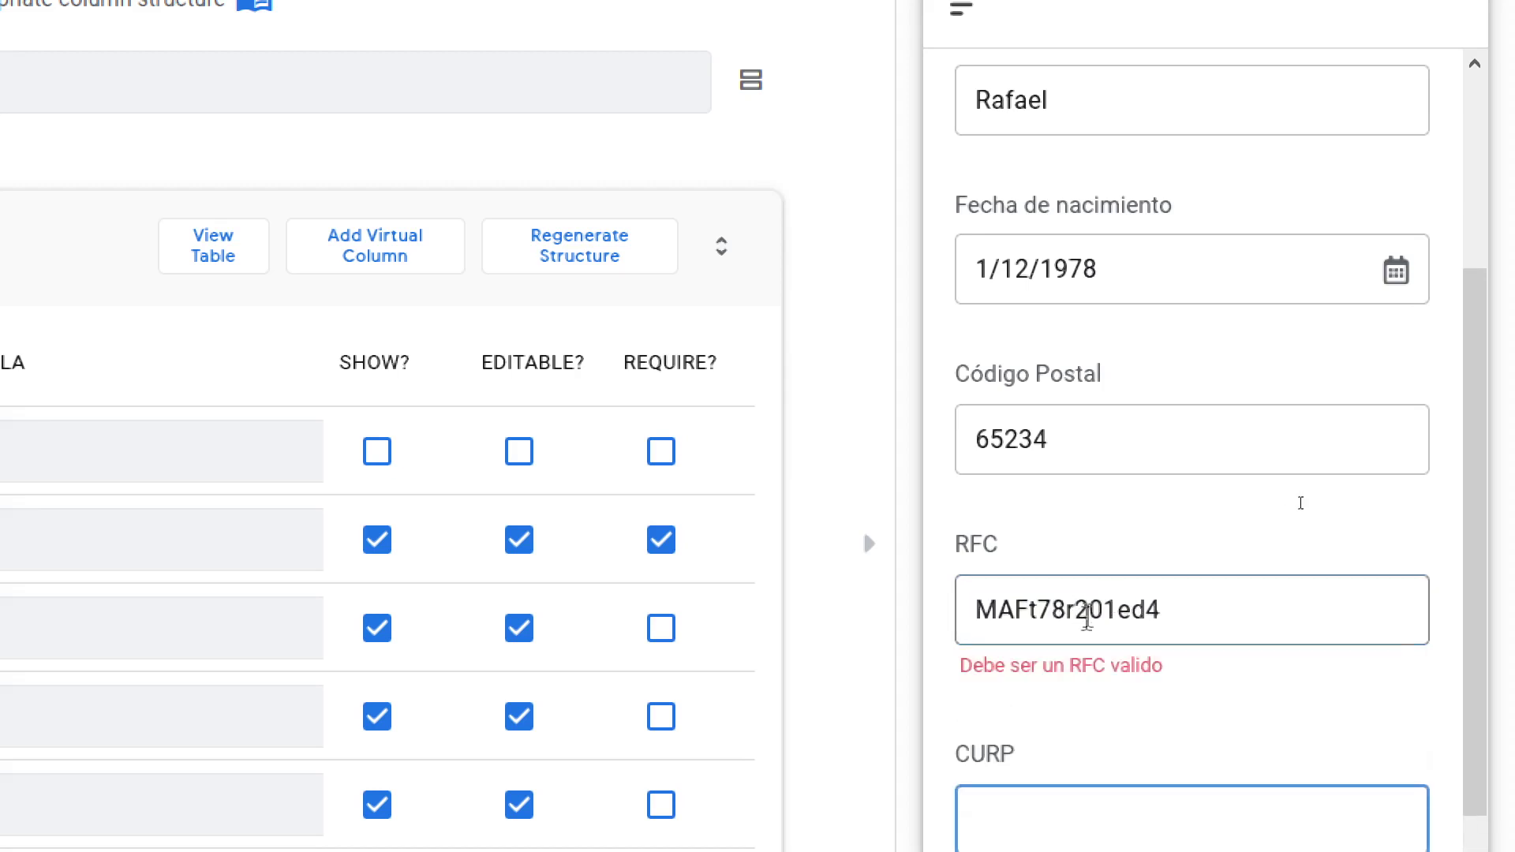
left_click(1119, 600)
key("BackSpace")
type("4")
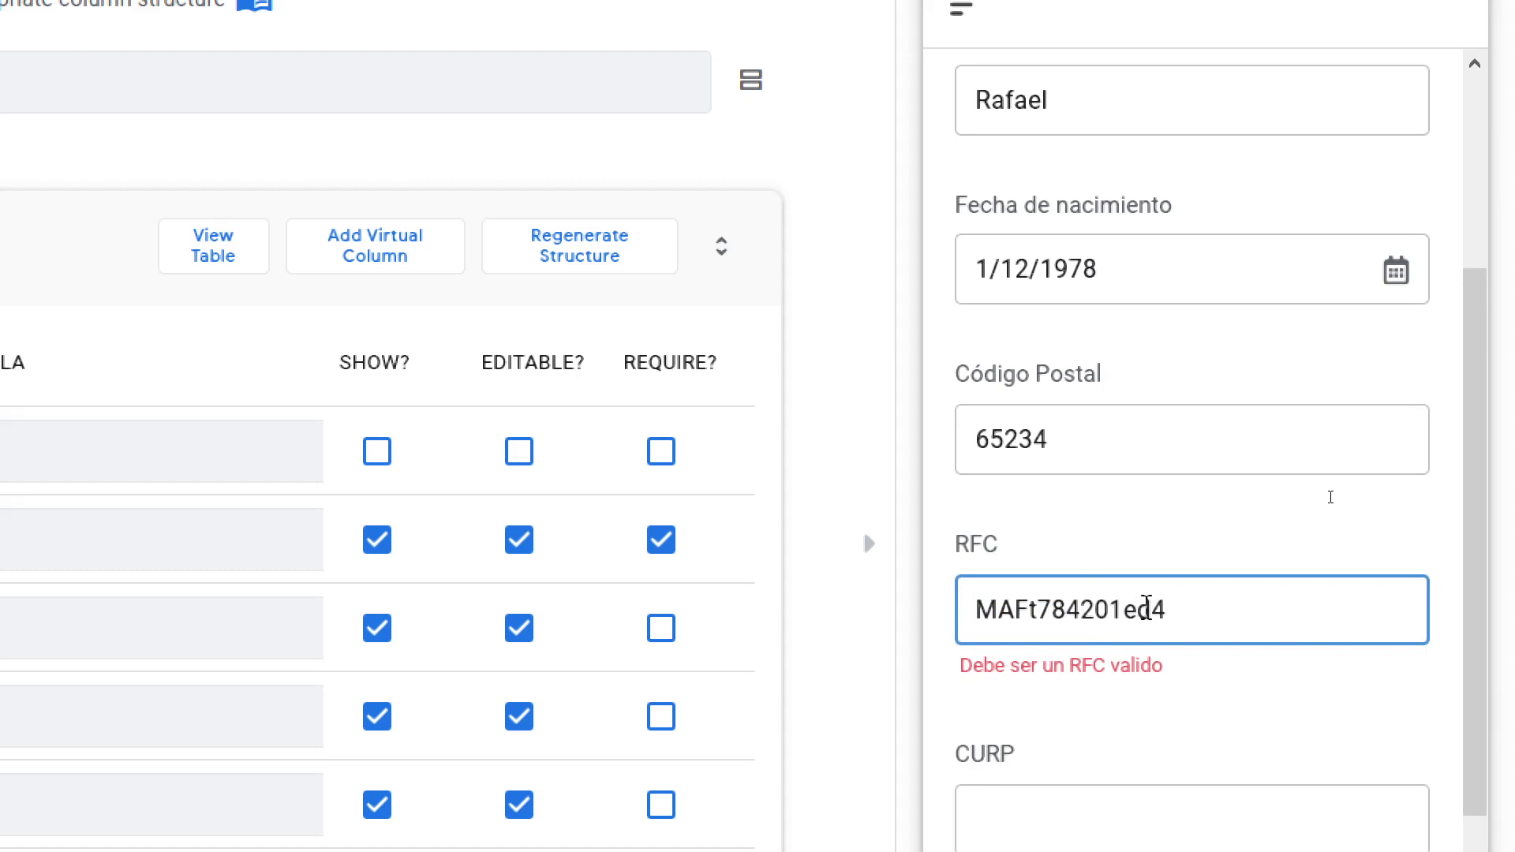
key("BackSpace")
type("8")
key("Tab")
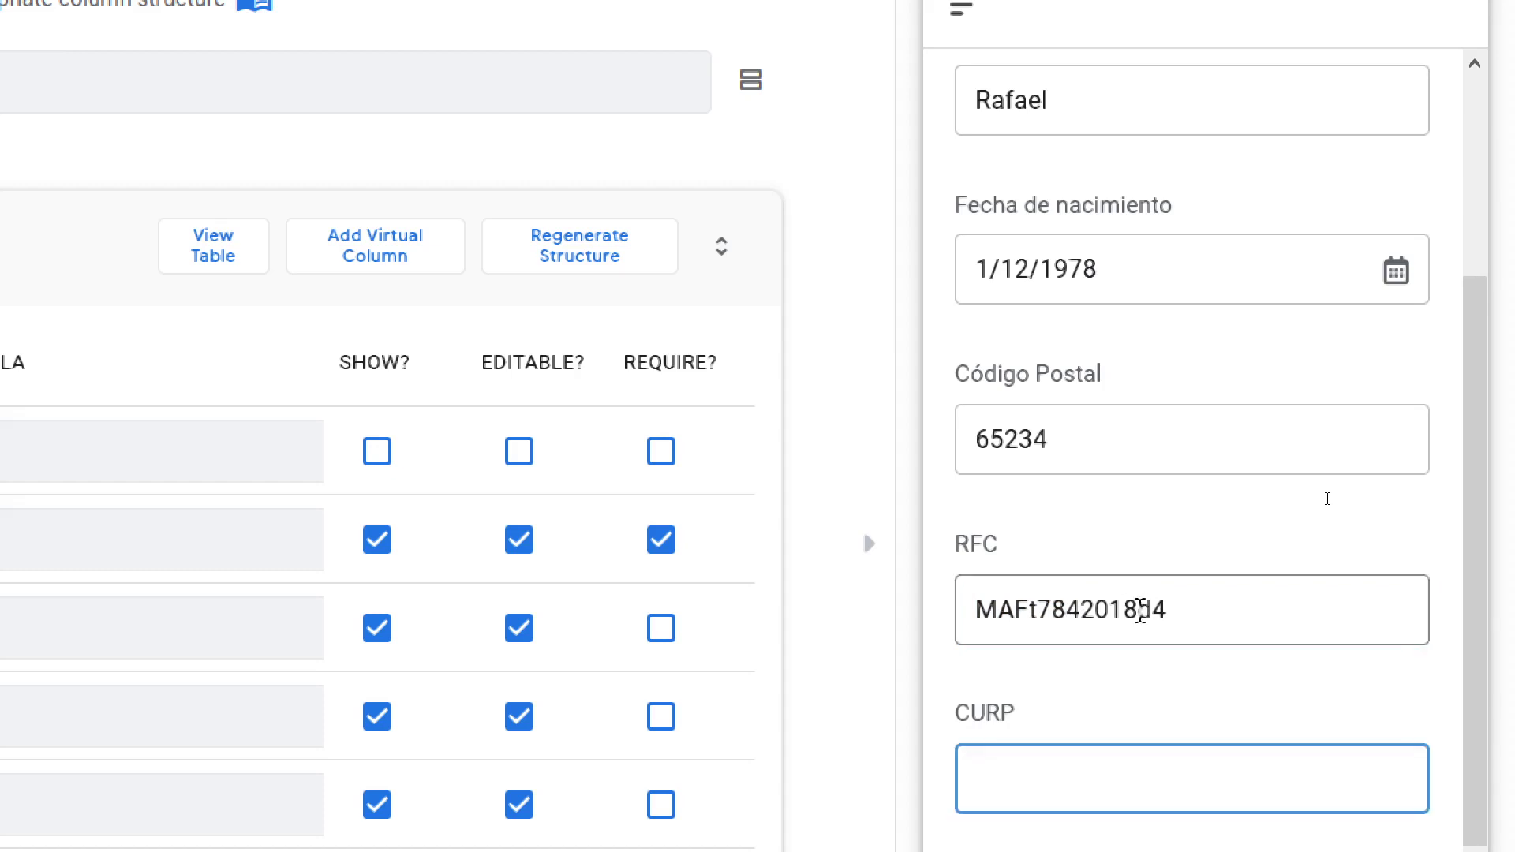
- Replace the RFC's fourth character with +, then r, checking validation each time
left_click_drag(1130, 609, 1169, 610)
left_click(1149, 609)
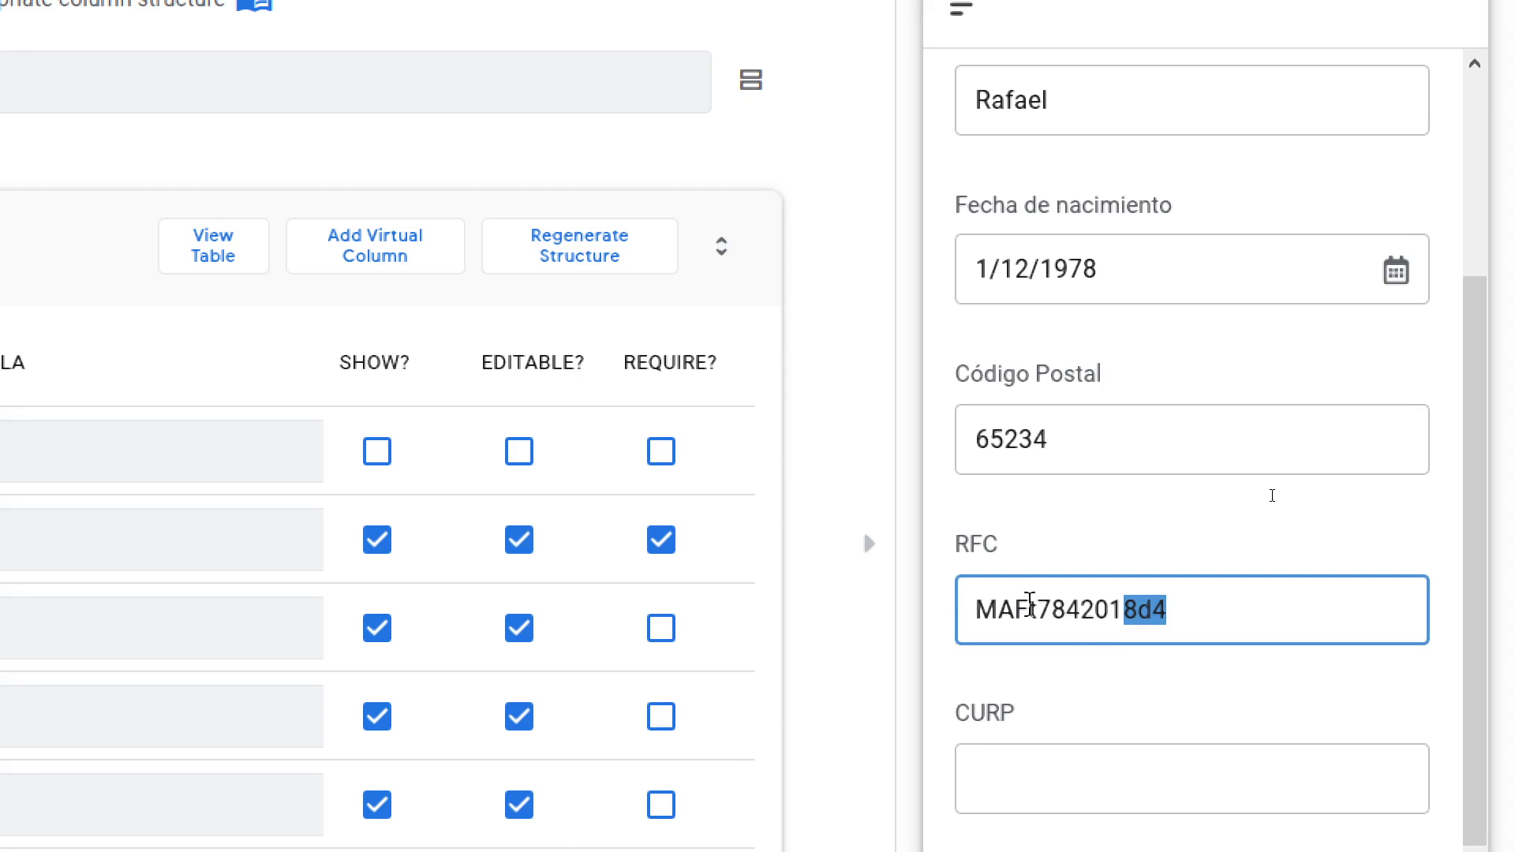
left_click(1034, 610)
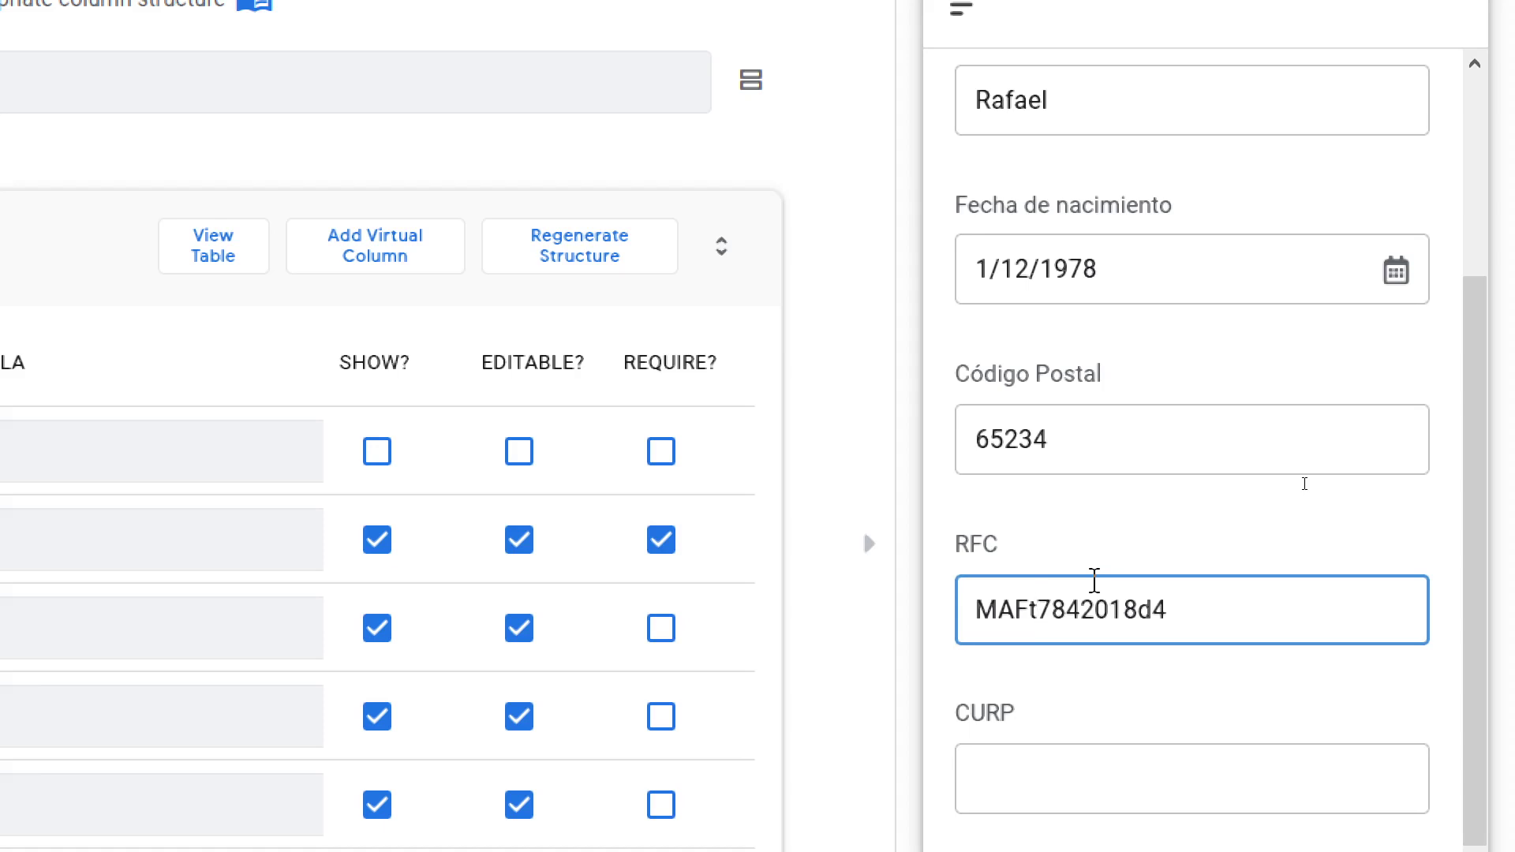
key("BackSpace")
type("+")
key("Tab")
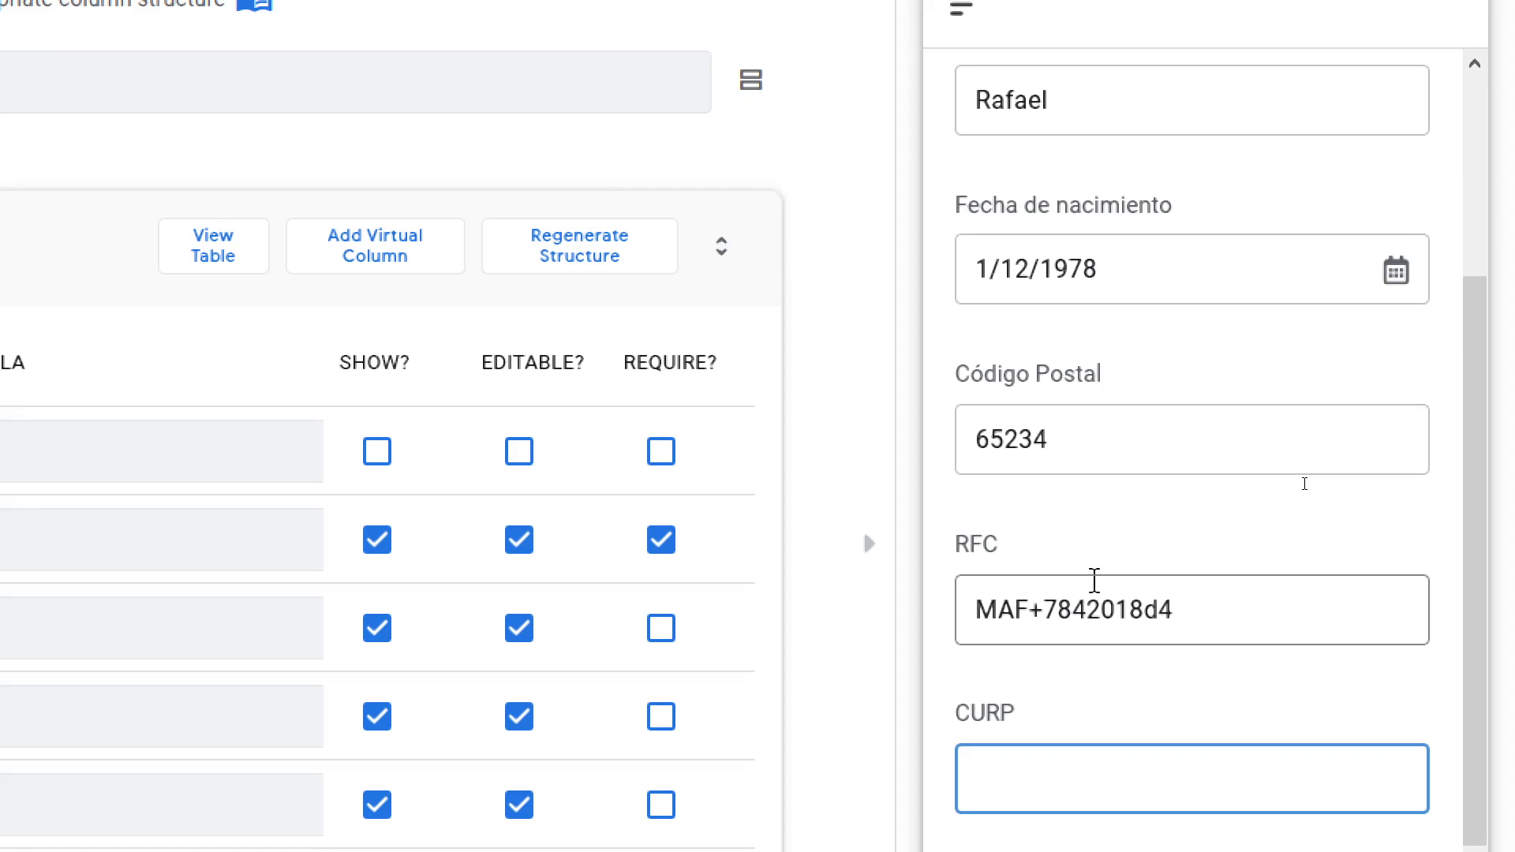
triple_click(1047, 615)
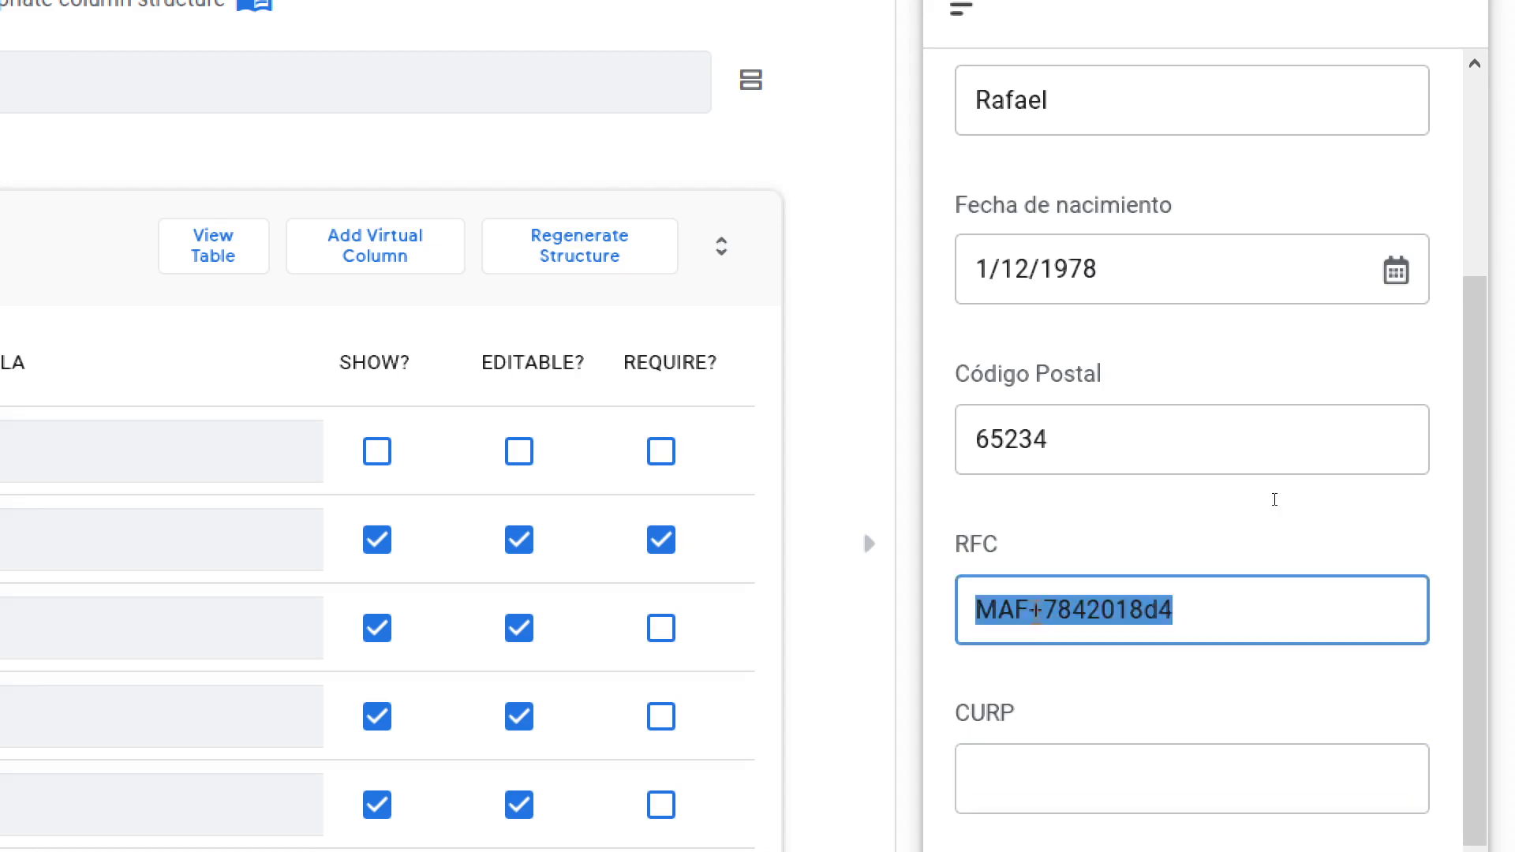
left_click(1047, 616)
key("Left")
key("Delete")
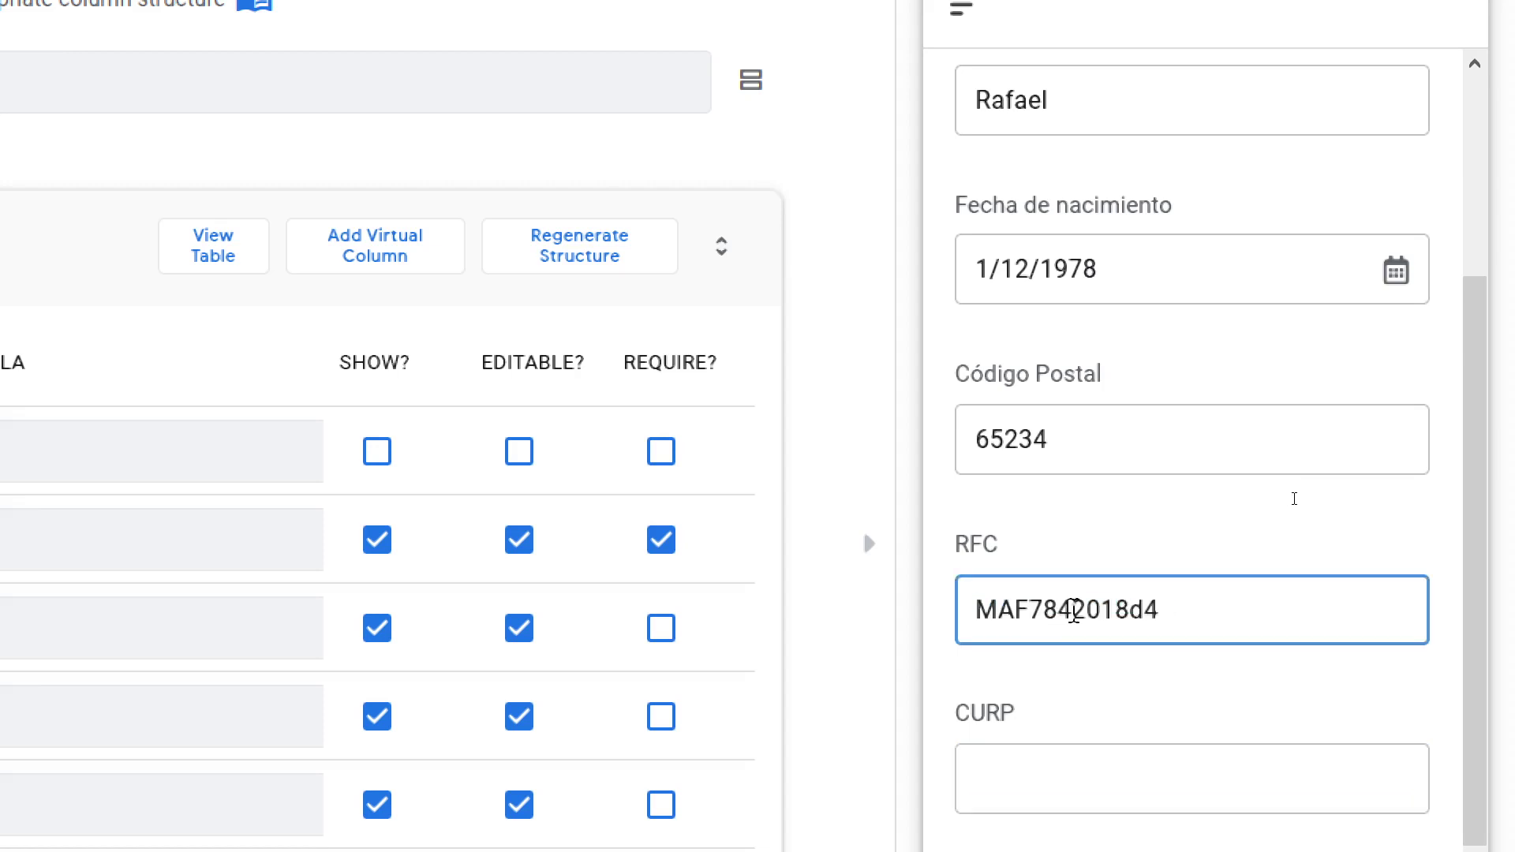
type("r")
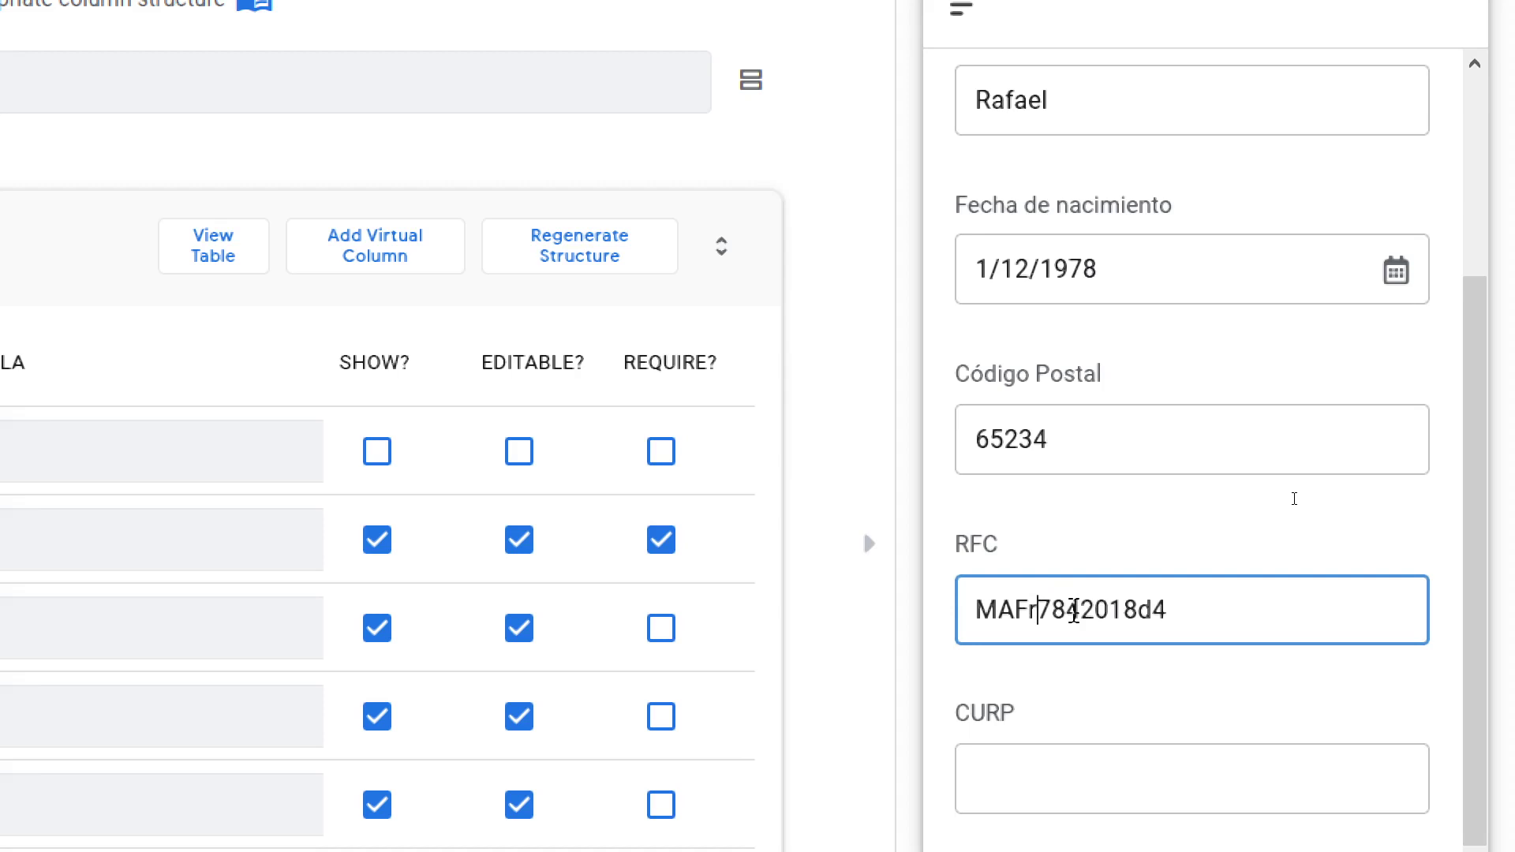
key("Tab")
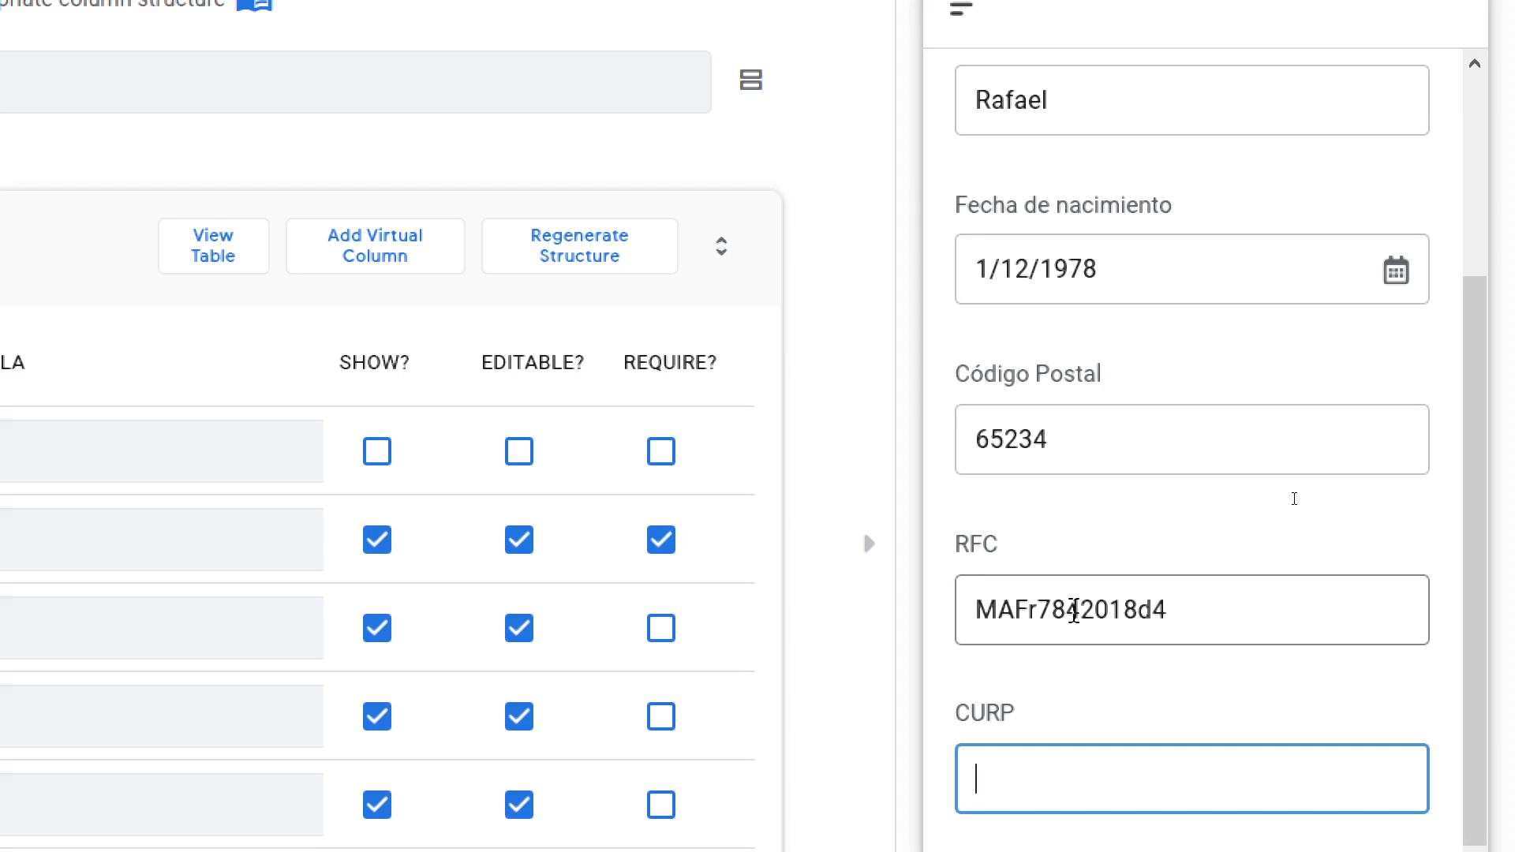
- Read the Elementos de la CURP section, then return to the Validacion 01 editor
scroll(1034, 817, "down", 1)
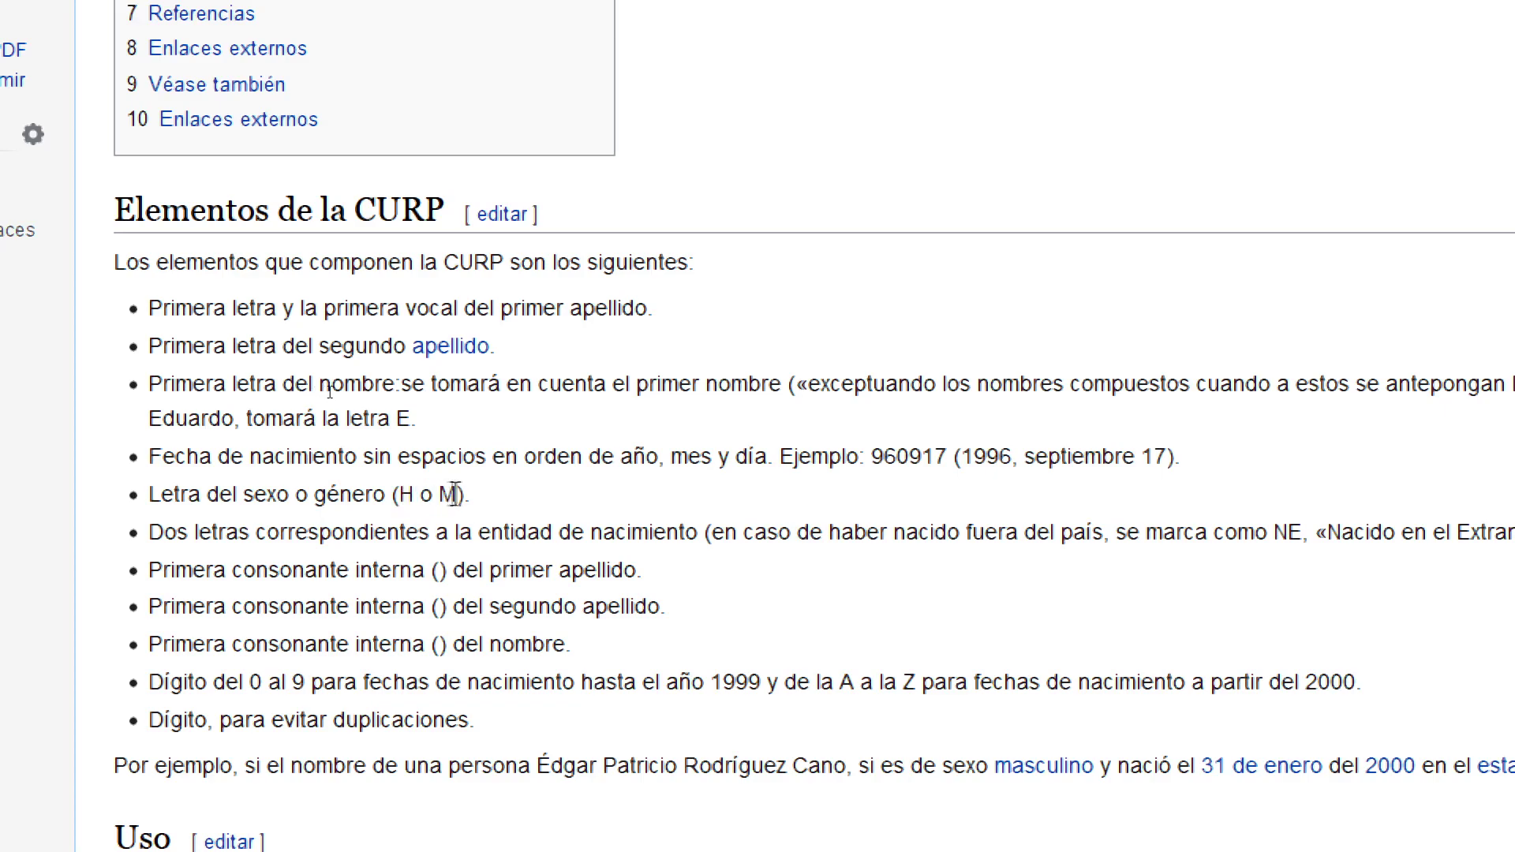
key("super+minus")
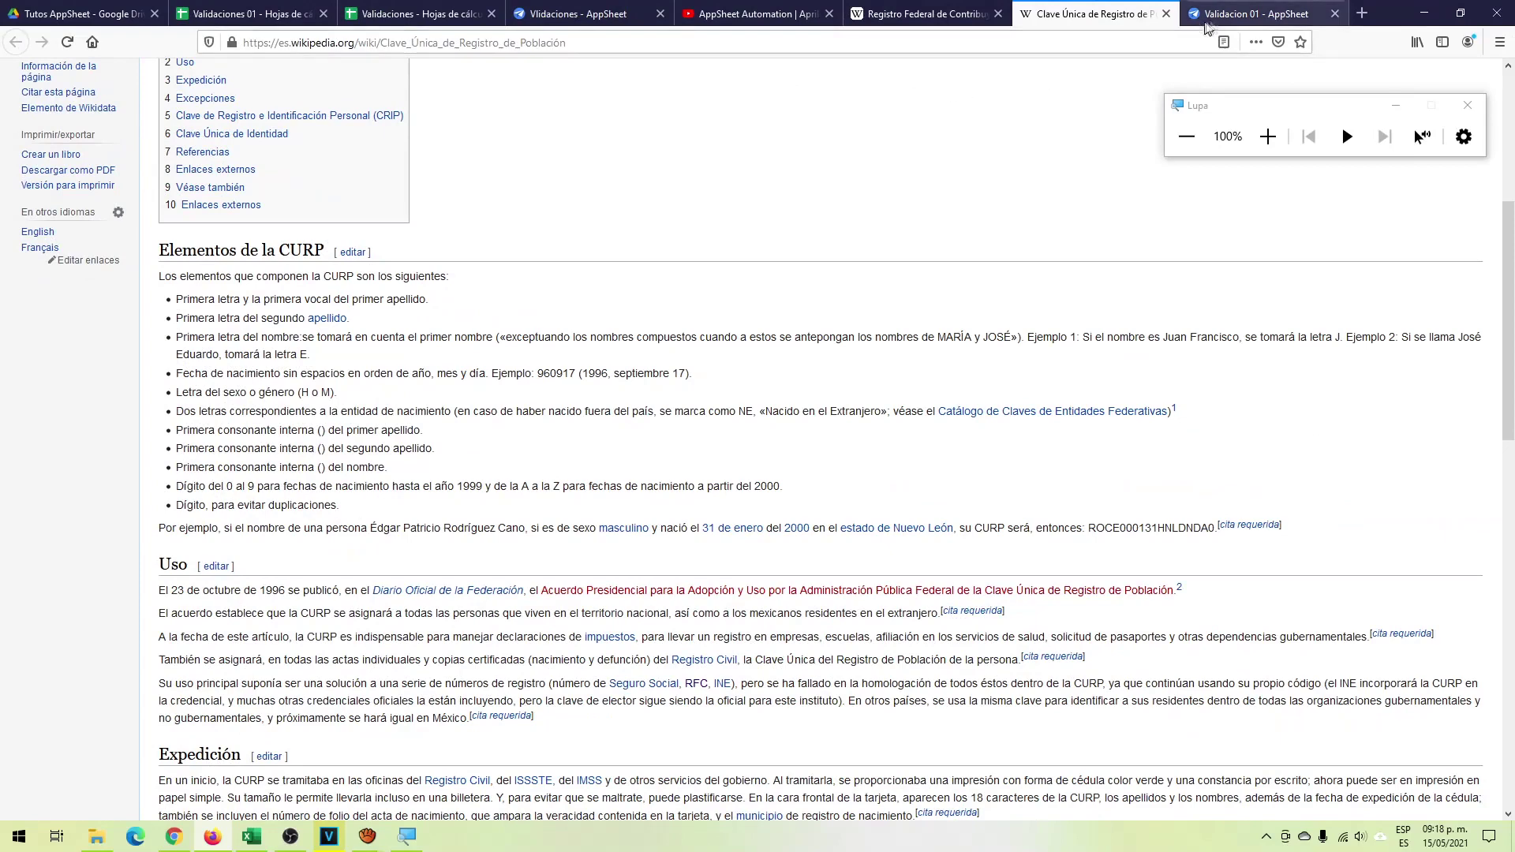
left_click(1231, 14)
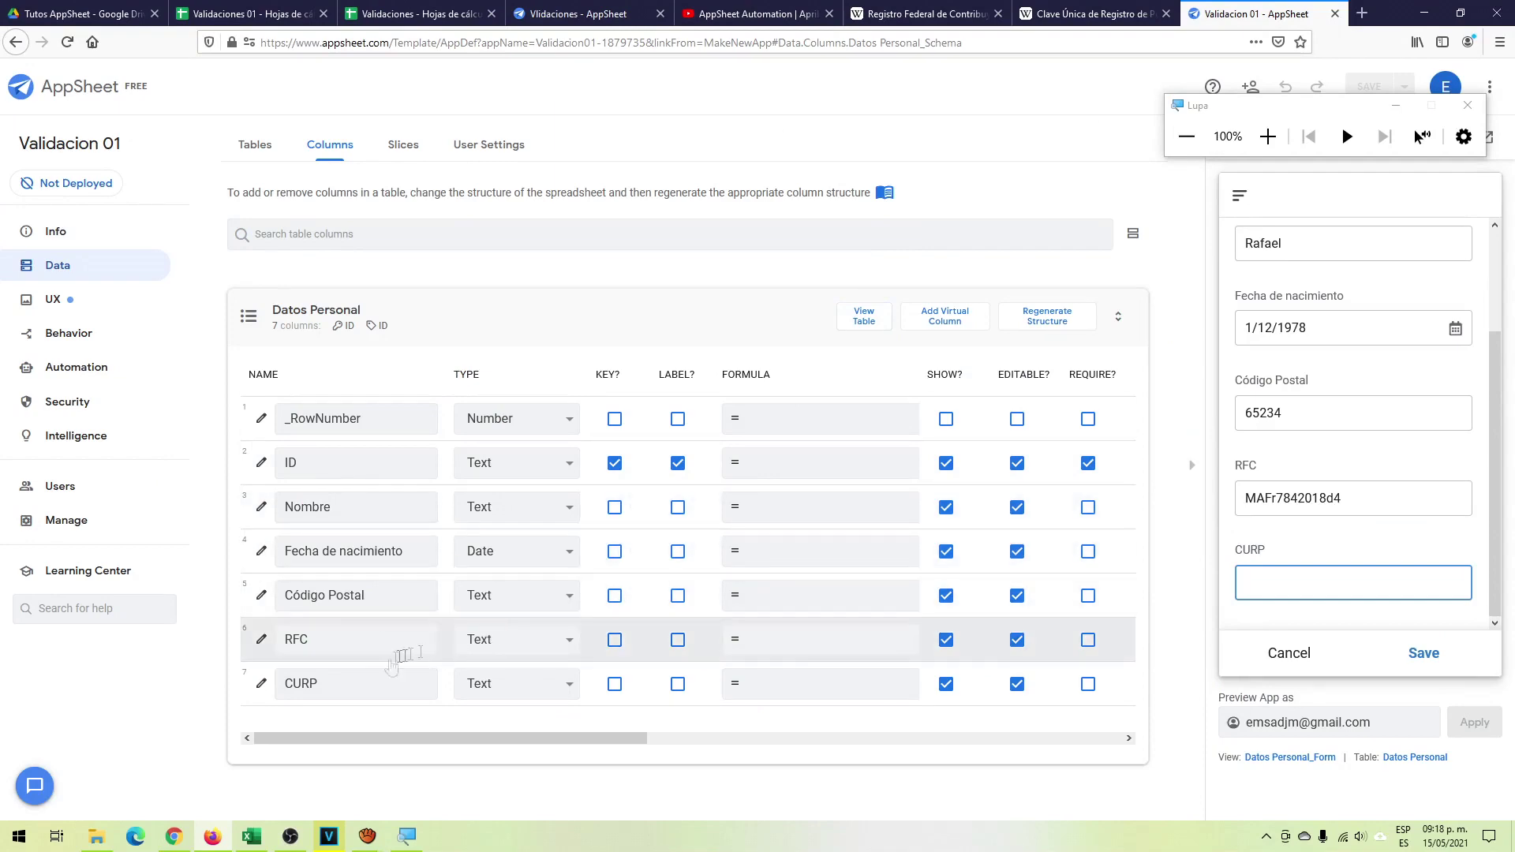
- Set the CURP column's maximum and minimum length to 18 and open its Valid If editor
left_click(262, 686)
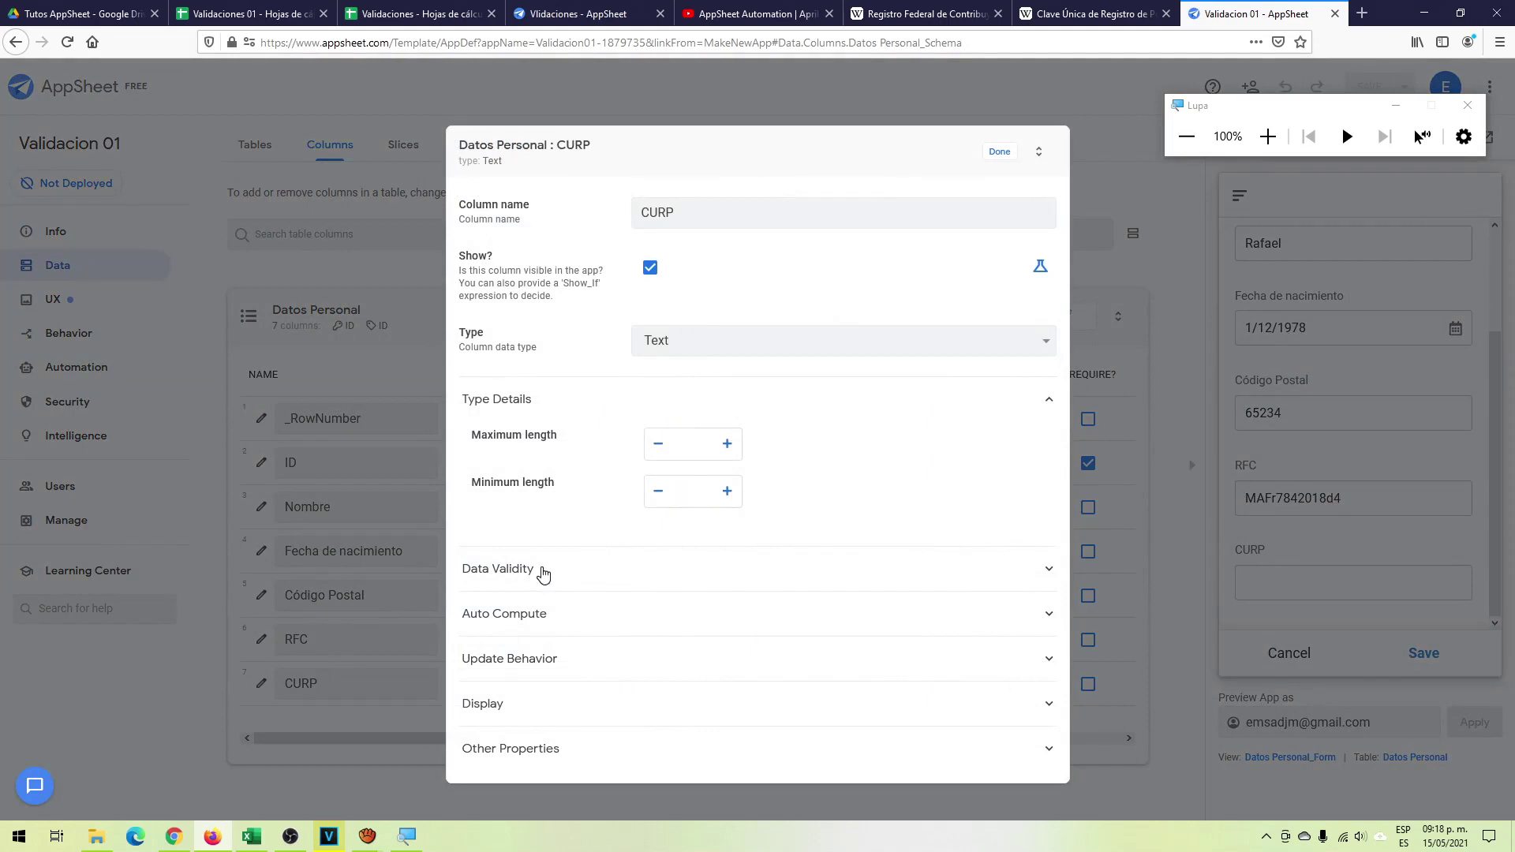
left_click(688, 440)
type("18")
left_click(693, 490)
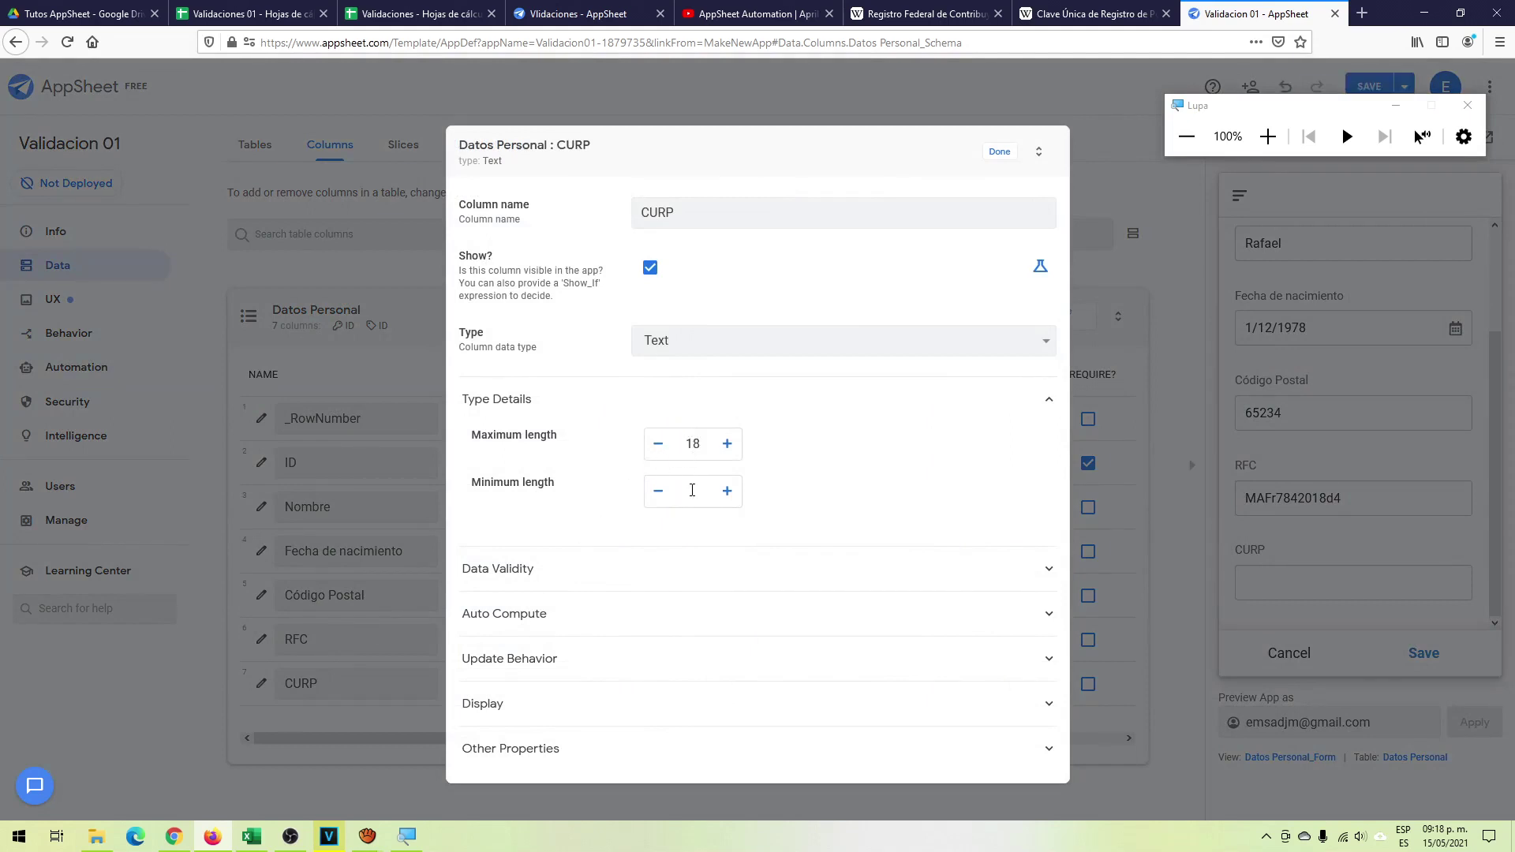
type("18")
left_click(521, 570)
left_click(682, 624)
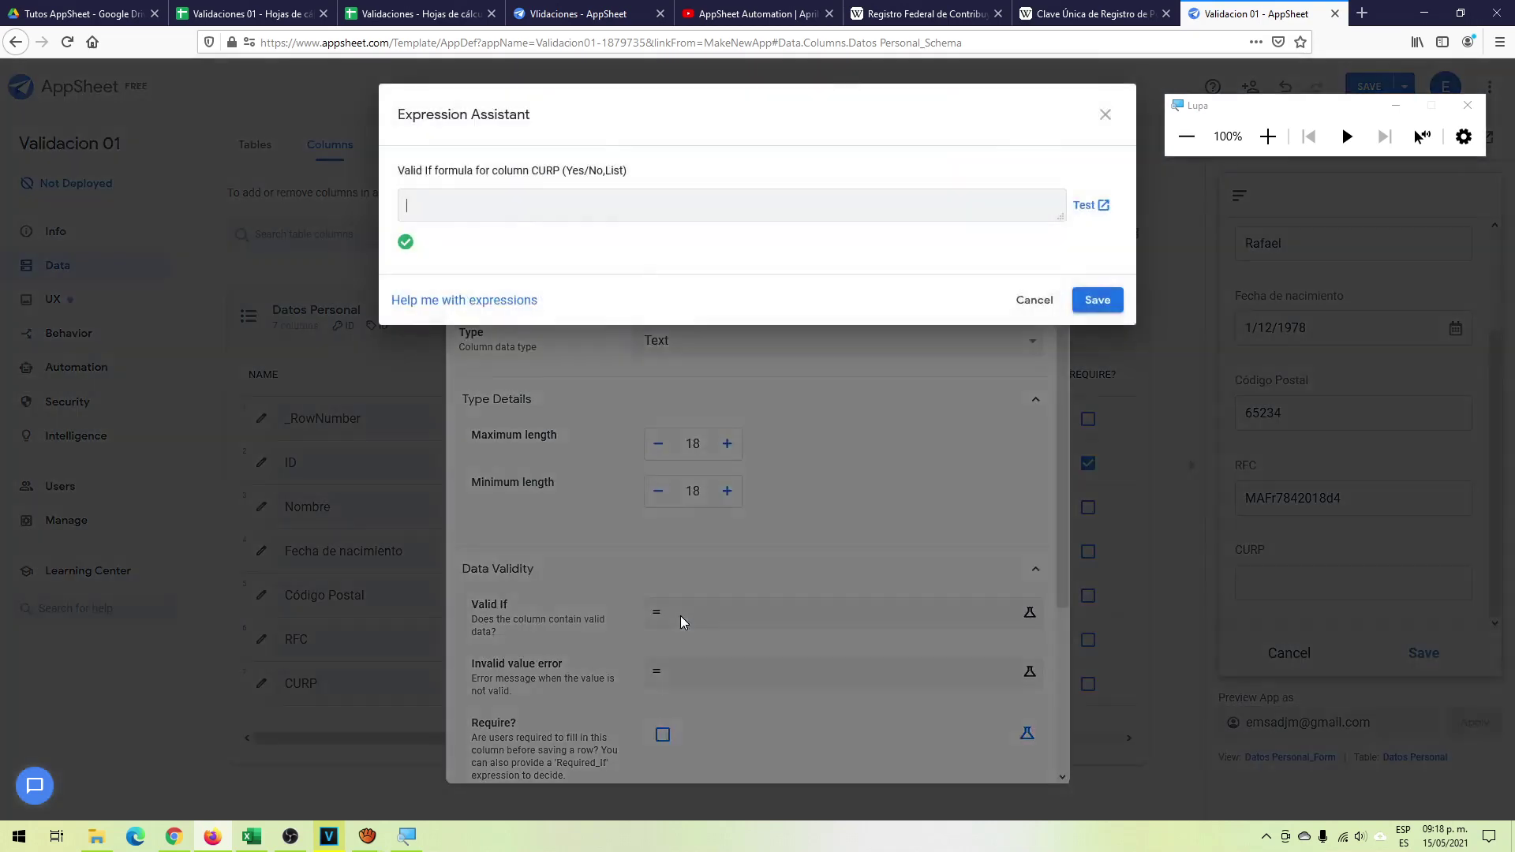
- Paste the prepared CURP validation formula into Valid If and adjust its H sex-letter check
key("ctrl+v")
scroll(465, 318, "up", 2)
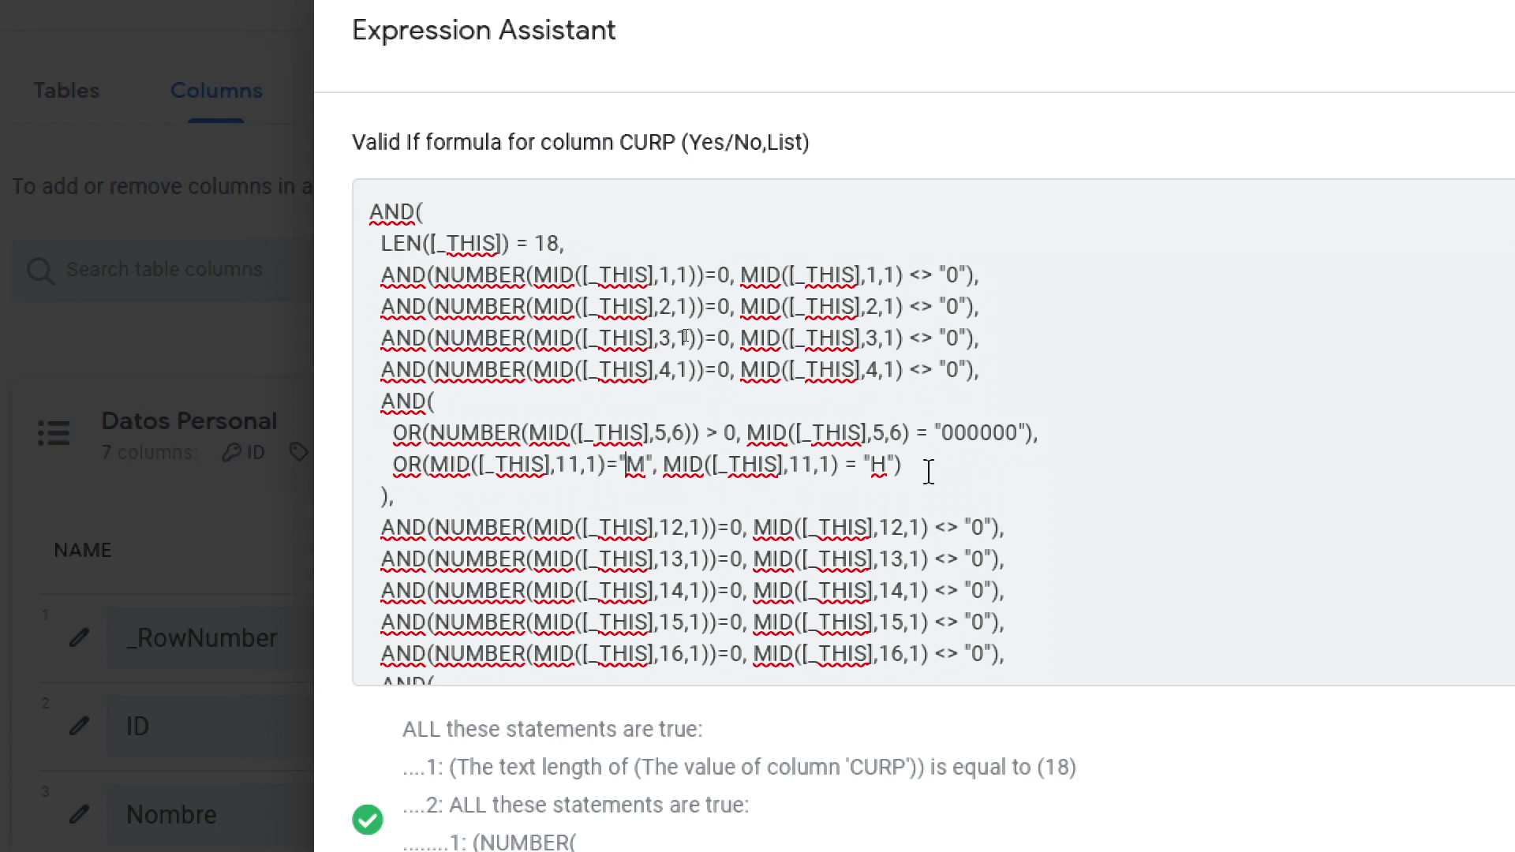
double_click(879, 468)
left_click(635, 465)
- Review the AND/OR CURP validation formula line by line
scroll(681, 661, "down", 2)
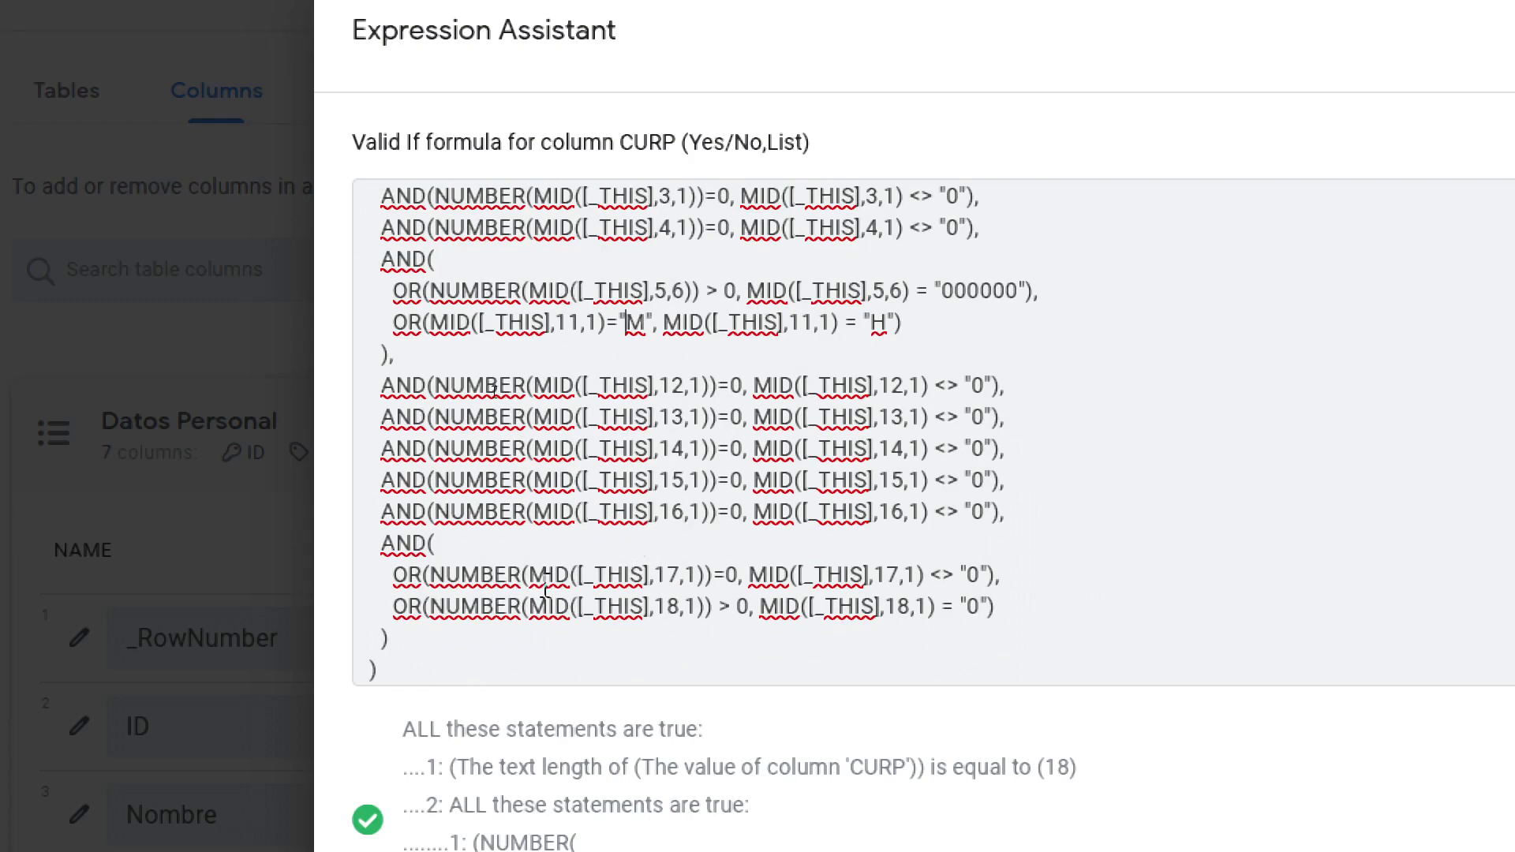
key("Right")
key("Right")
key("Right")
key("Right")
key("Right")
key("Left")
key("Left")
key("Left")
key("Left")
key("Left")
key("Left")
key("Left")
key("Left")
key("Left")
key("Right")
key("Down")
key("Right")
key("Right")
key("Right")
key("Right")
key("Right")
key("Right")
key("Right")
key("Right")
key("Right")
key("Right")
key("Right")
key("Right")
key("Right")
key("Right")
key("Down")
key("Home")
key("Right")
key("Right")
key("Right")
key("Right")
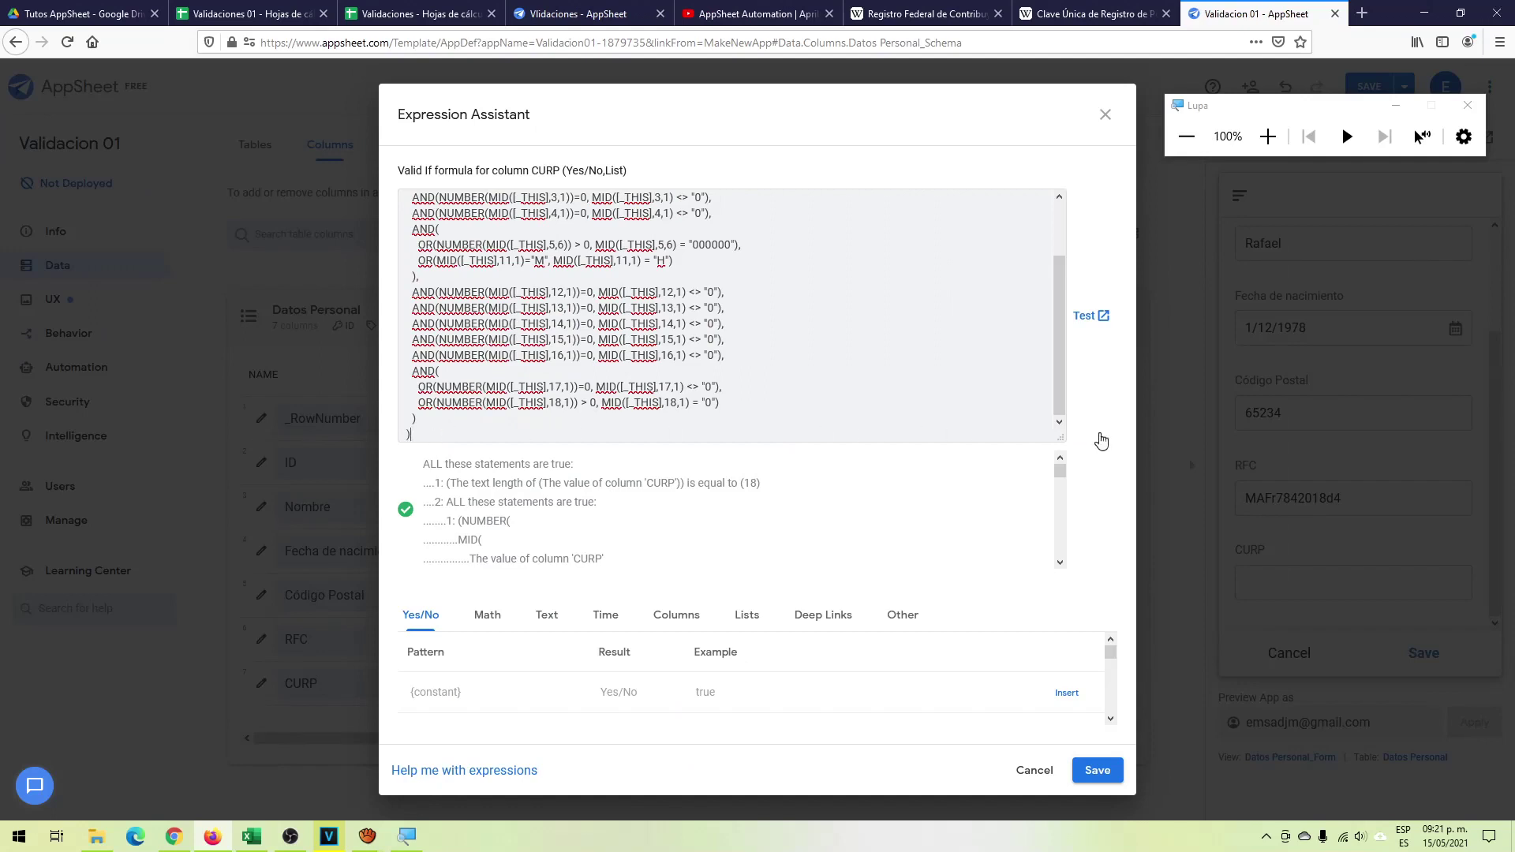
- Save the Valid If formula, set the error message 'Debe ser una CURP valida', and finish editing CURP
left_click(1089, 768)
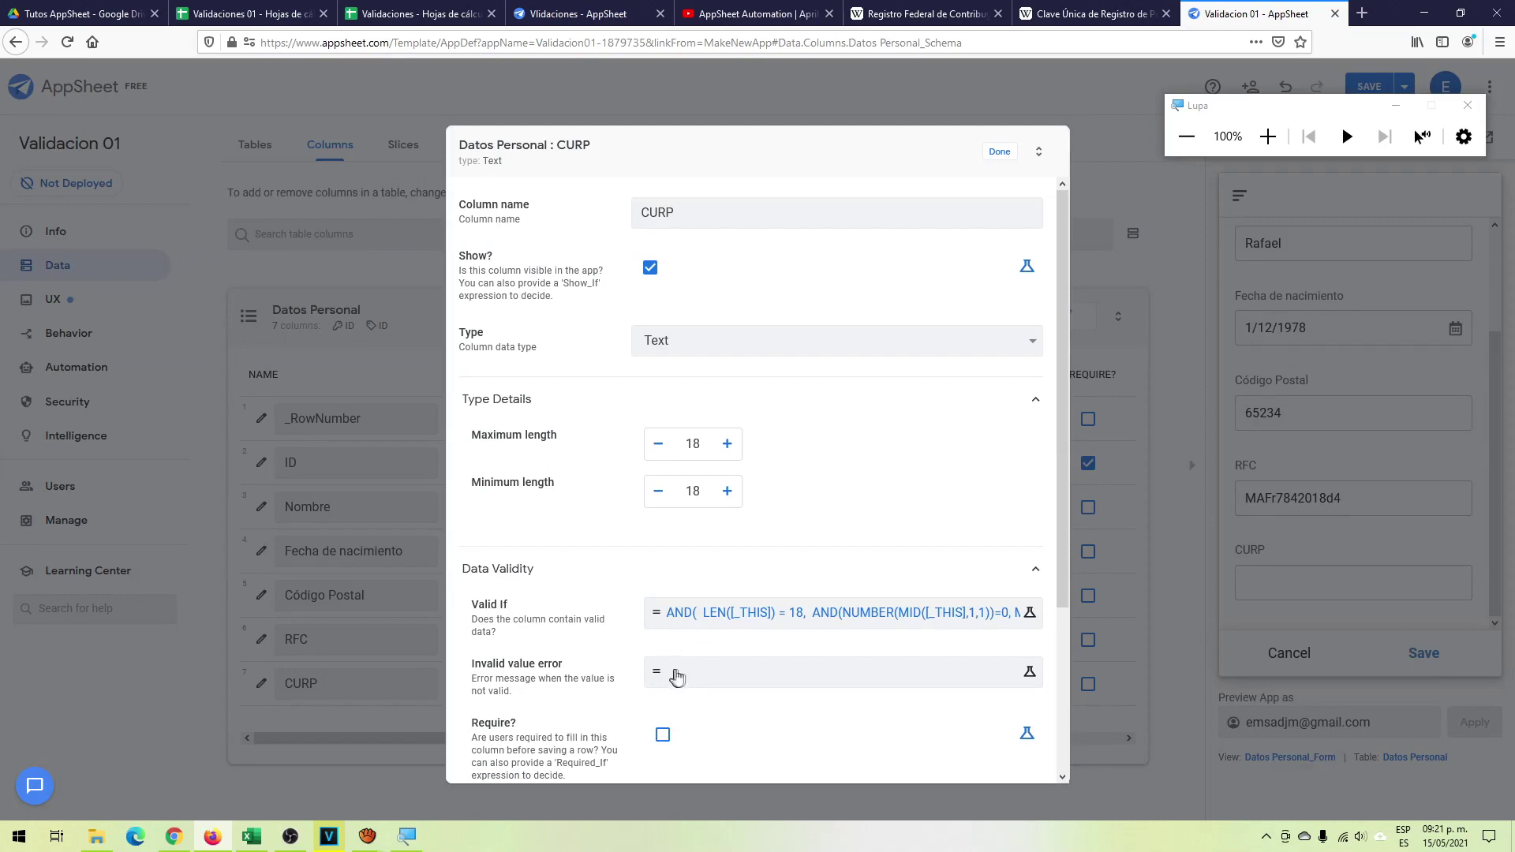
left_click(684, 677)
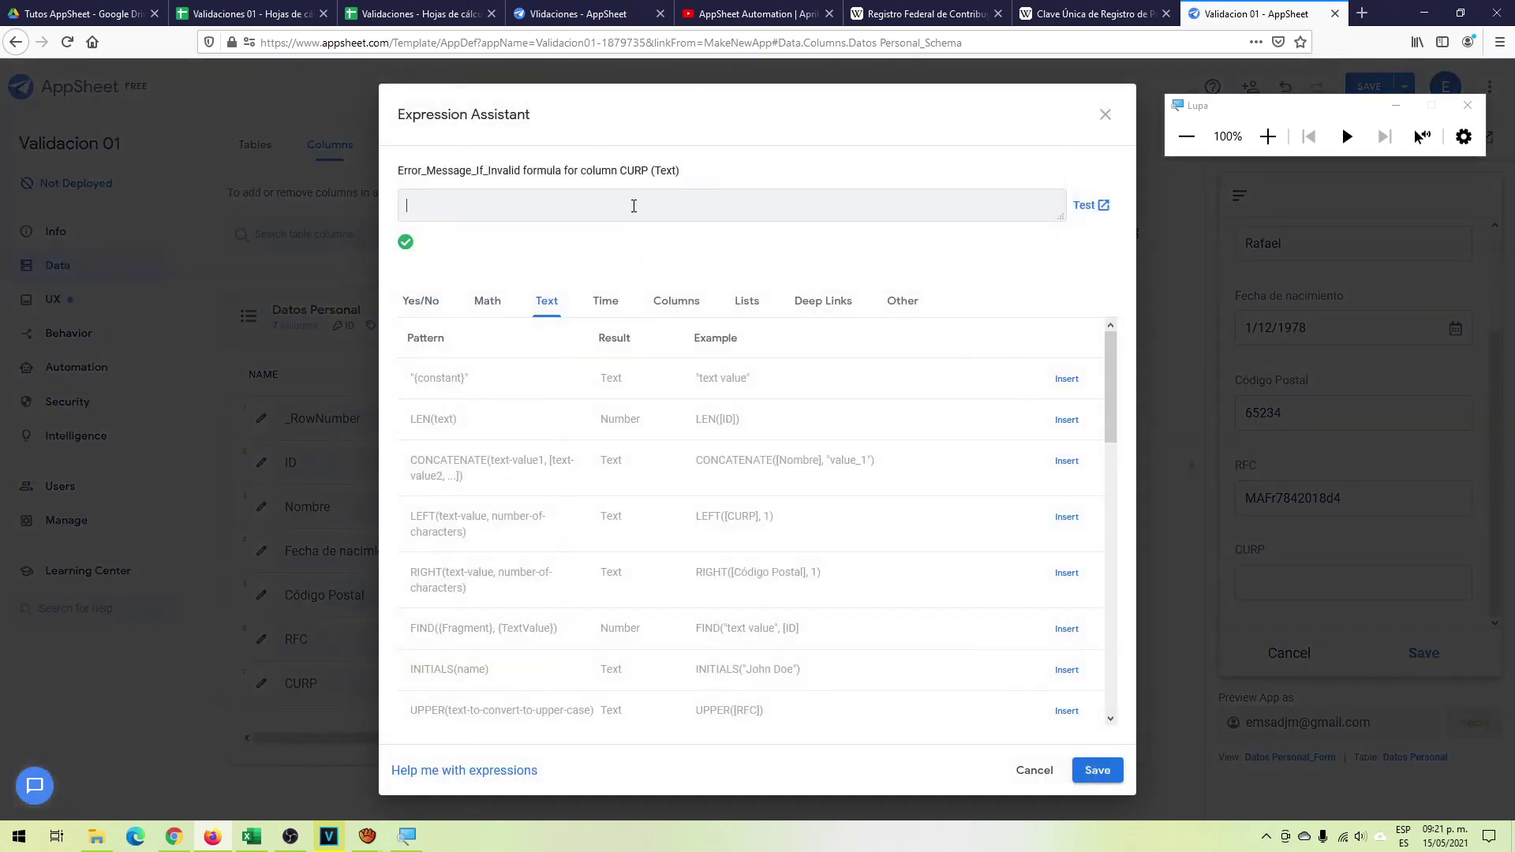
type("\"Debe ser una CURP valida\"")
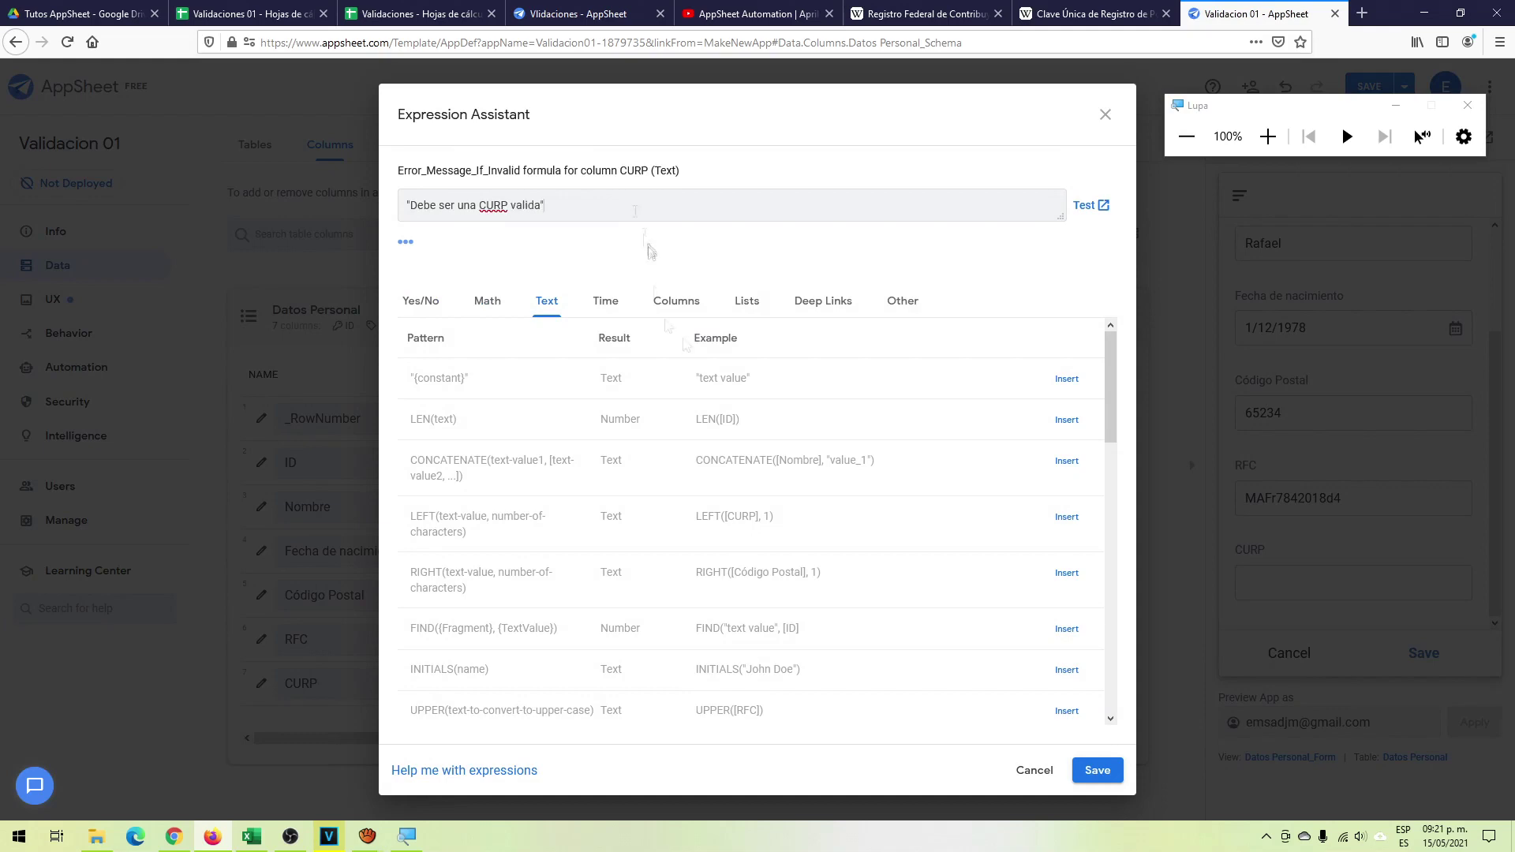
left_click(1098, 771)
left_click(1000, 152)
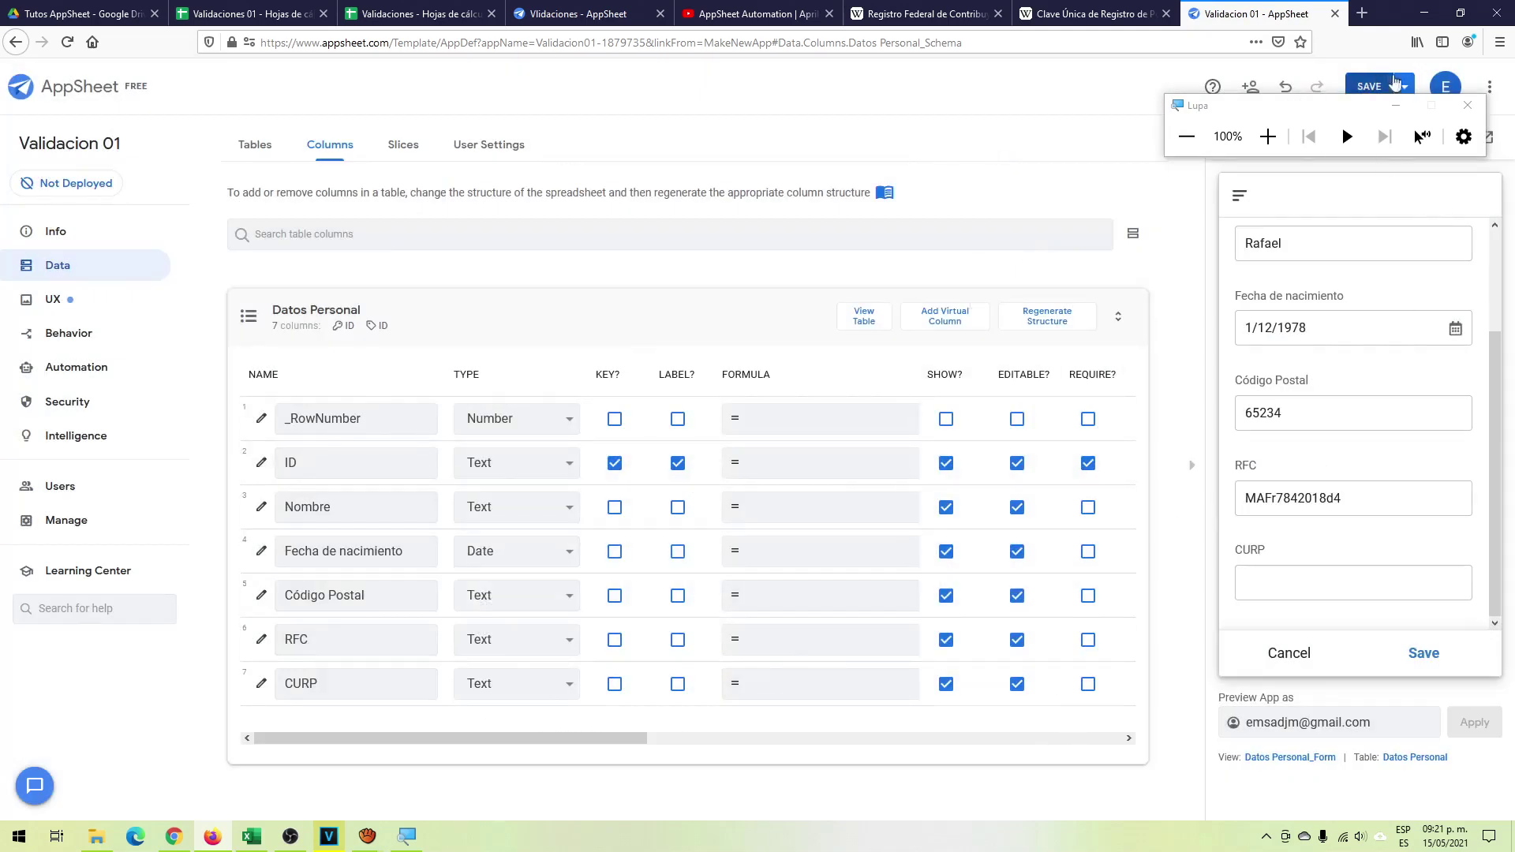
- Save the app, then enter a first name and birth date 16/05/1998 in the preview form
left_click(1360, 87)
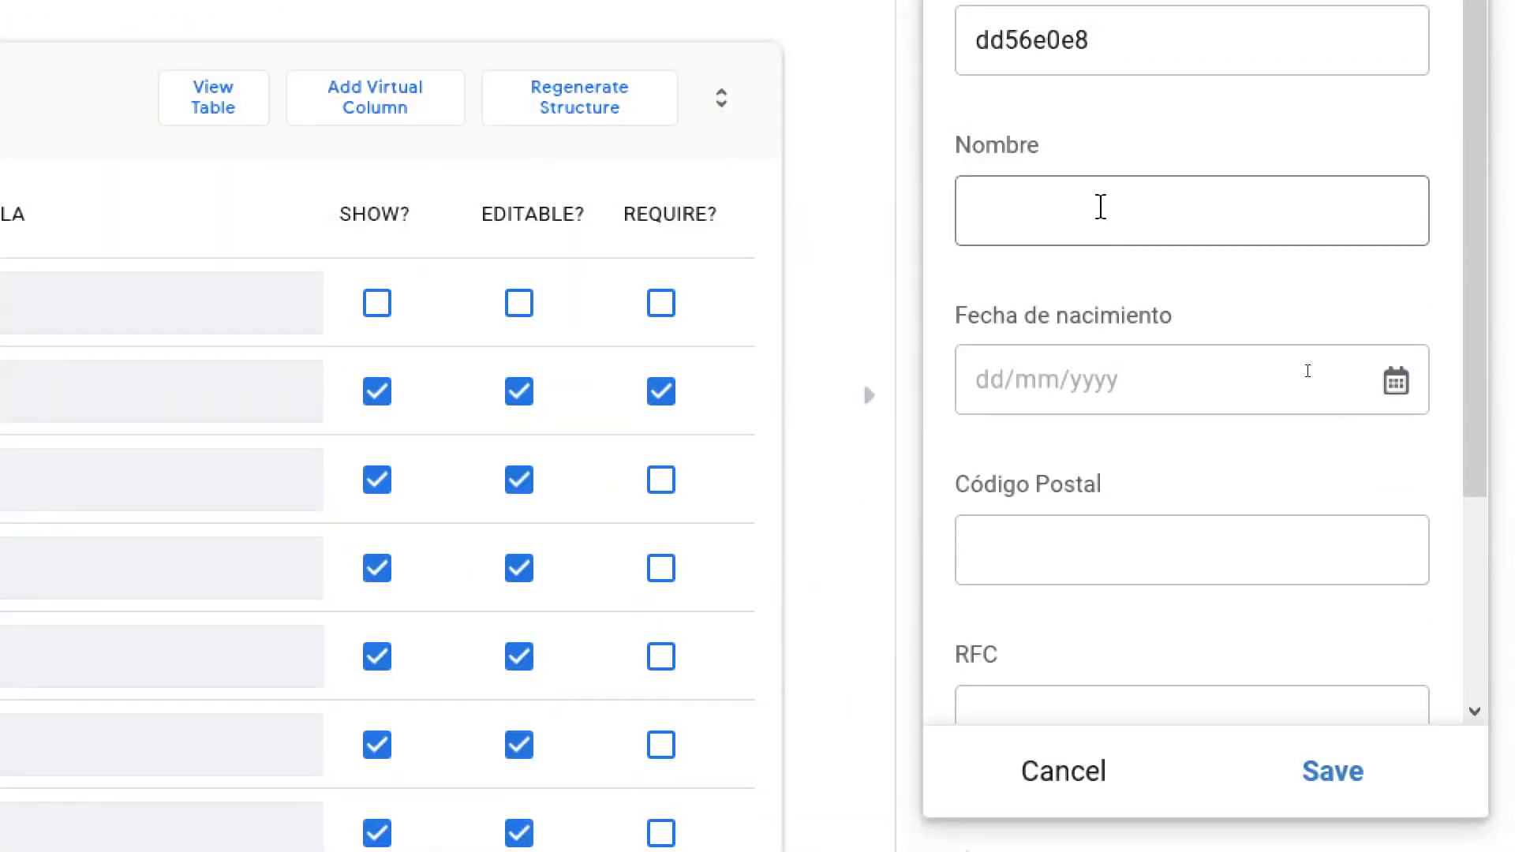
left_click(1308, 371)
type("Marcos")
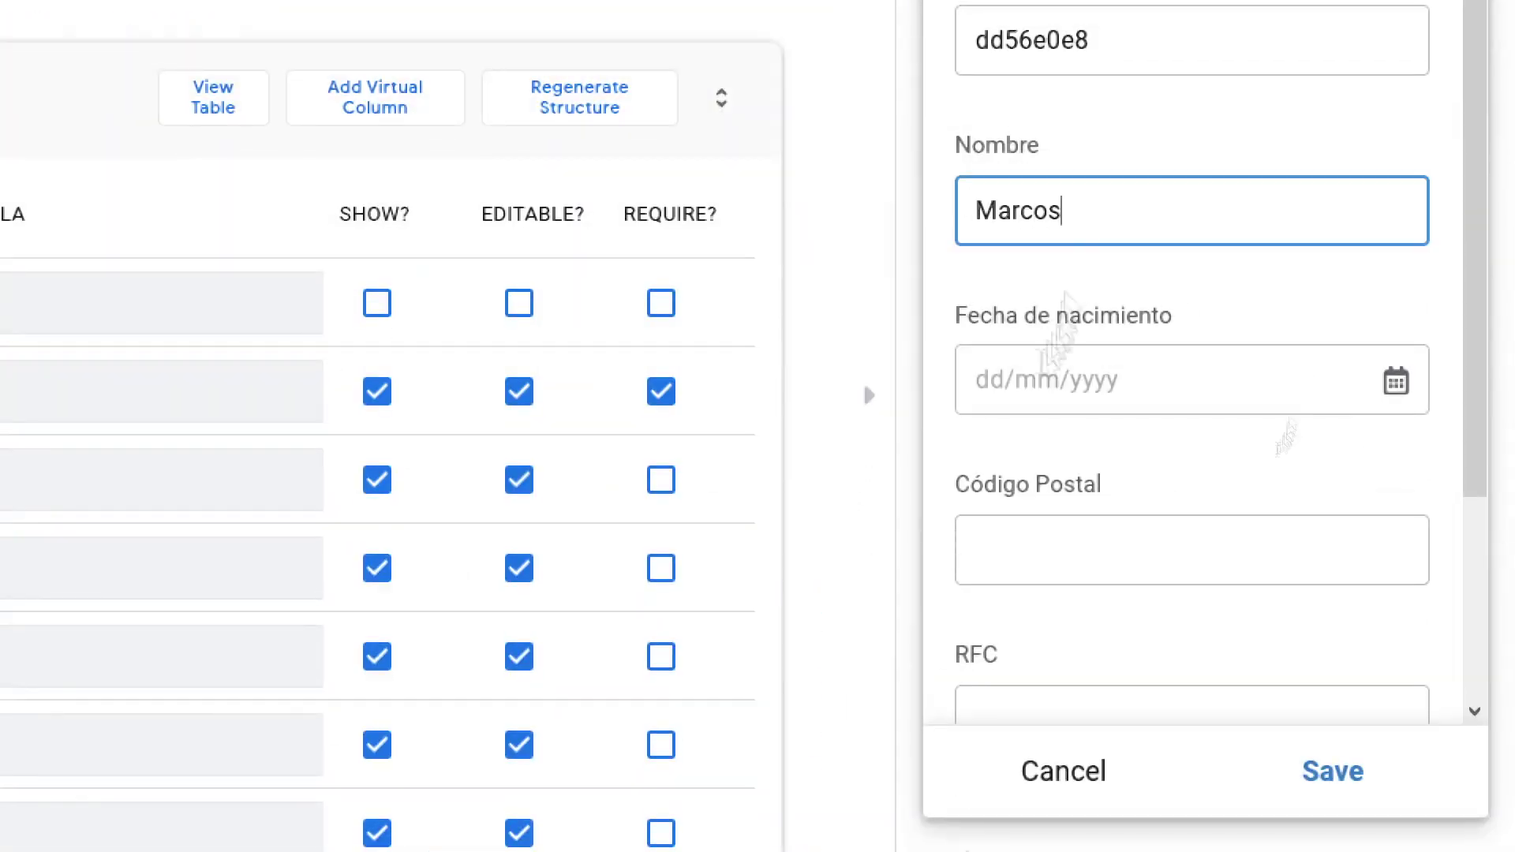
left_click(1014, 383)
type("1")
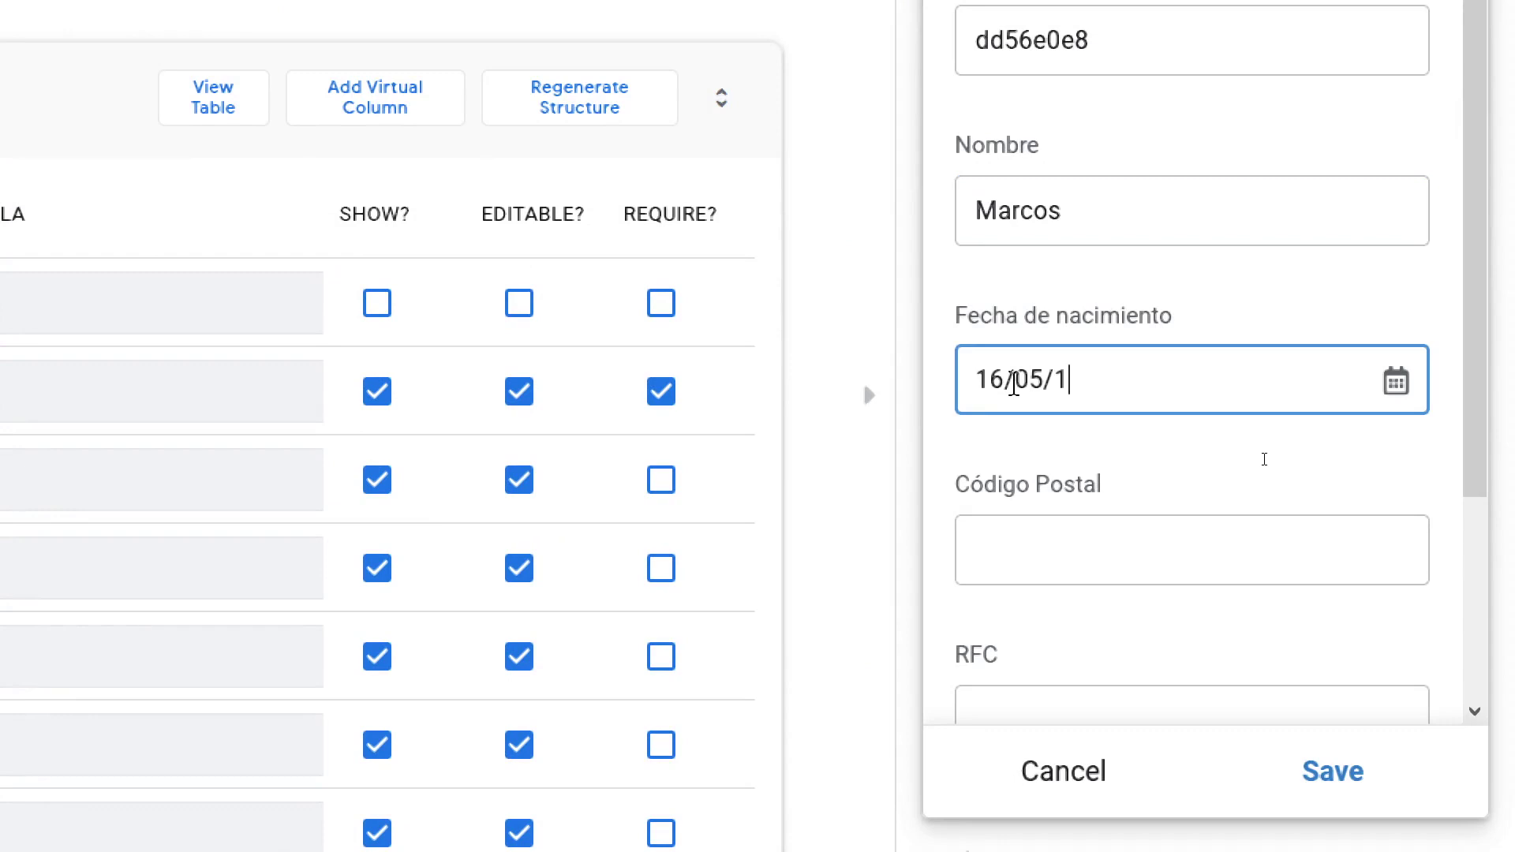
type("6051998")
- Enter Código Postal 12345 and sample lowercase RFC and CURP values
left_click(1017, 544)
type("12345")
key("Tab")
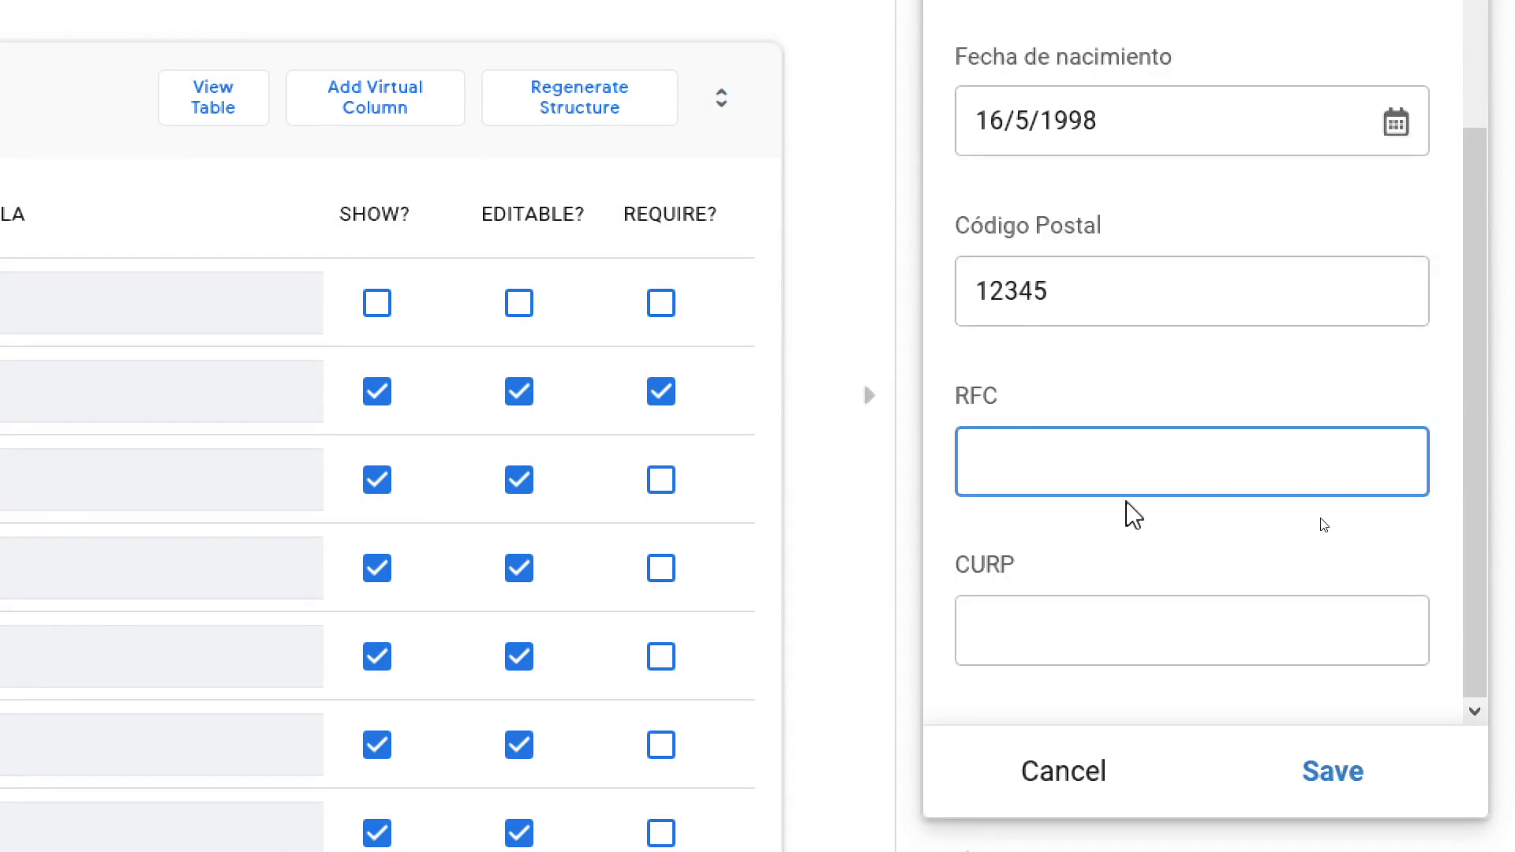
type("marc743611")
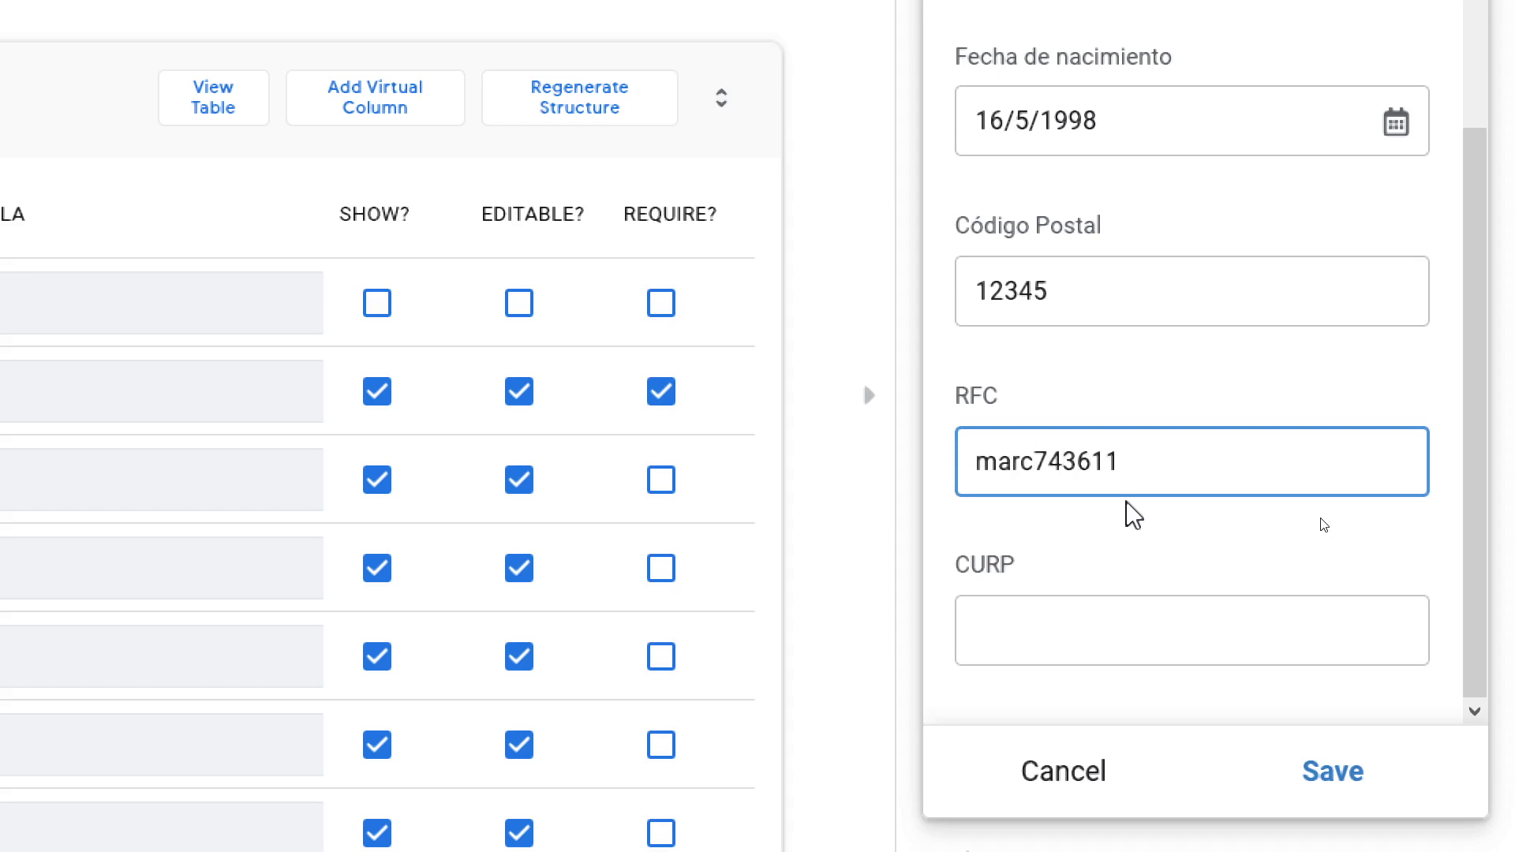
type("837")
left_click(1056, 649)
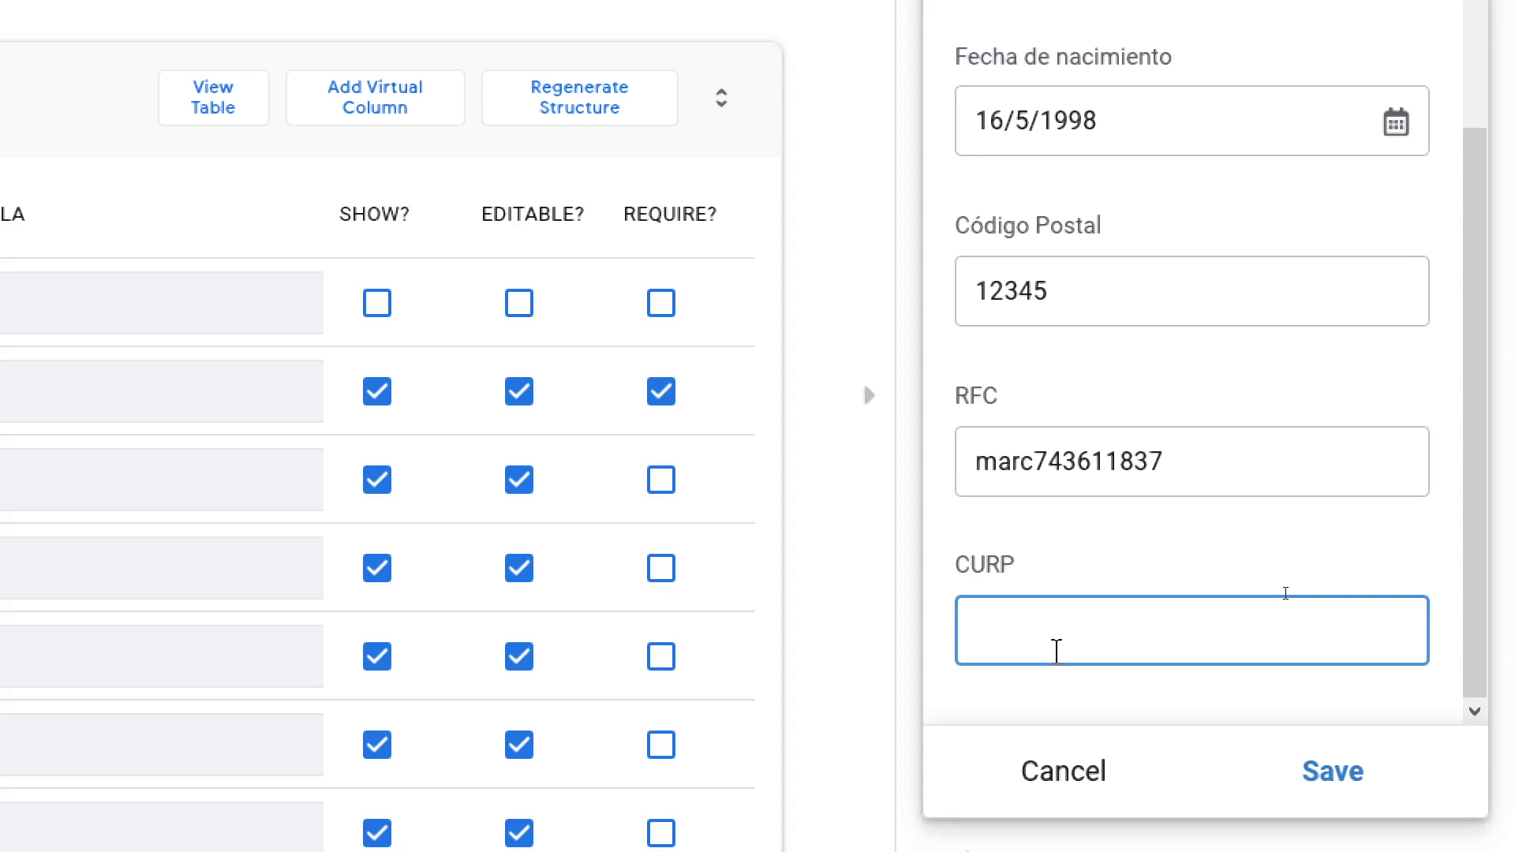
type("marc743611")
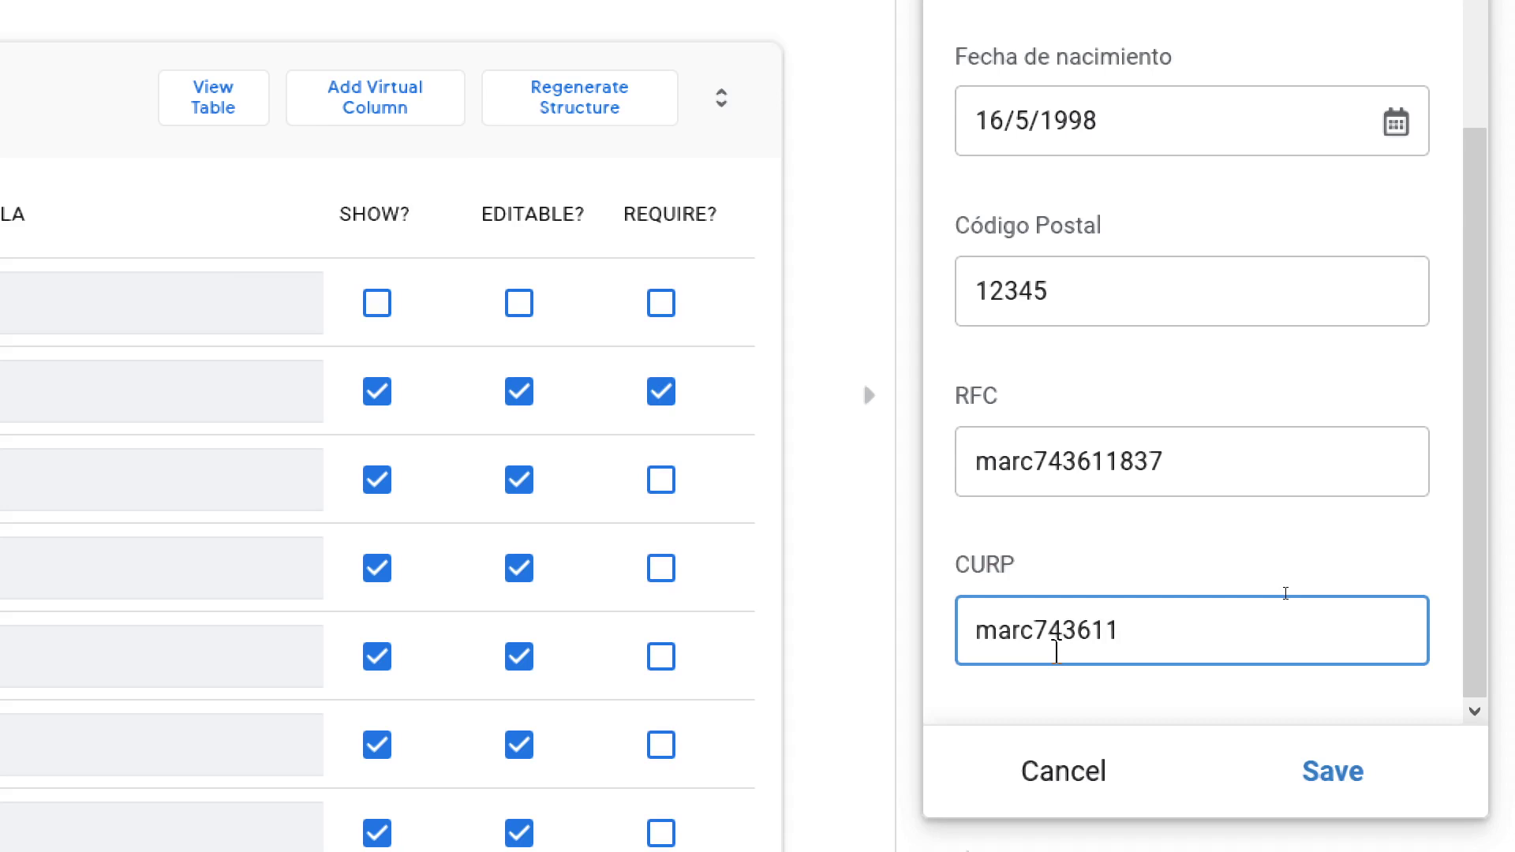
type("Hqwert50")
- Check the CURP validation, then replace the H with p and then m, rechecking each time
left_click(1285, 593)
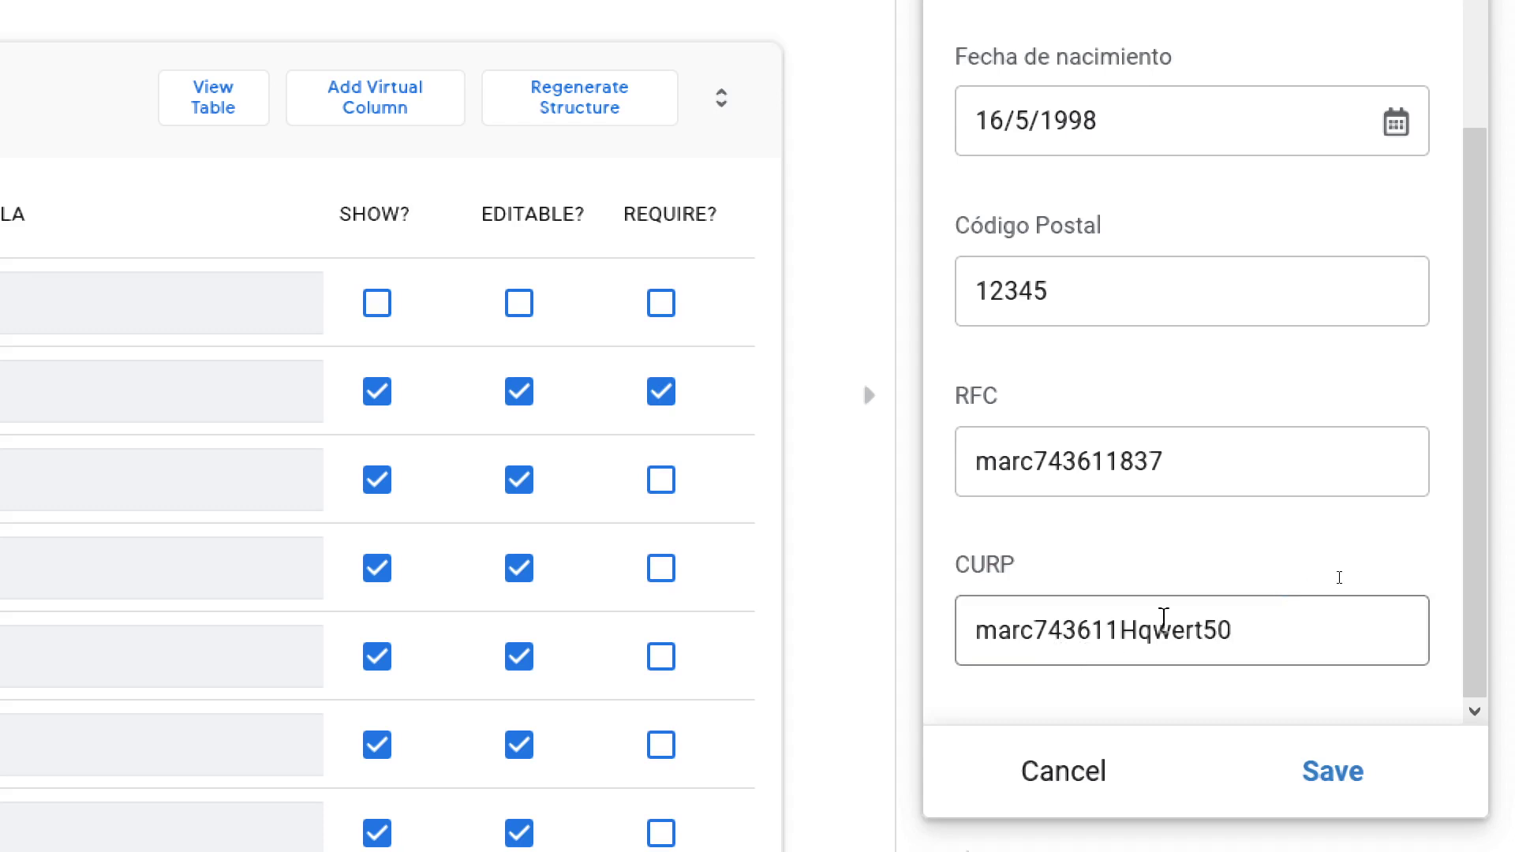
left_click(1143, 630)
key("shift+Home")
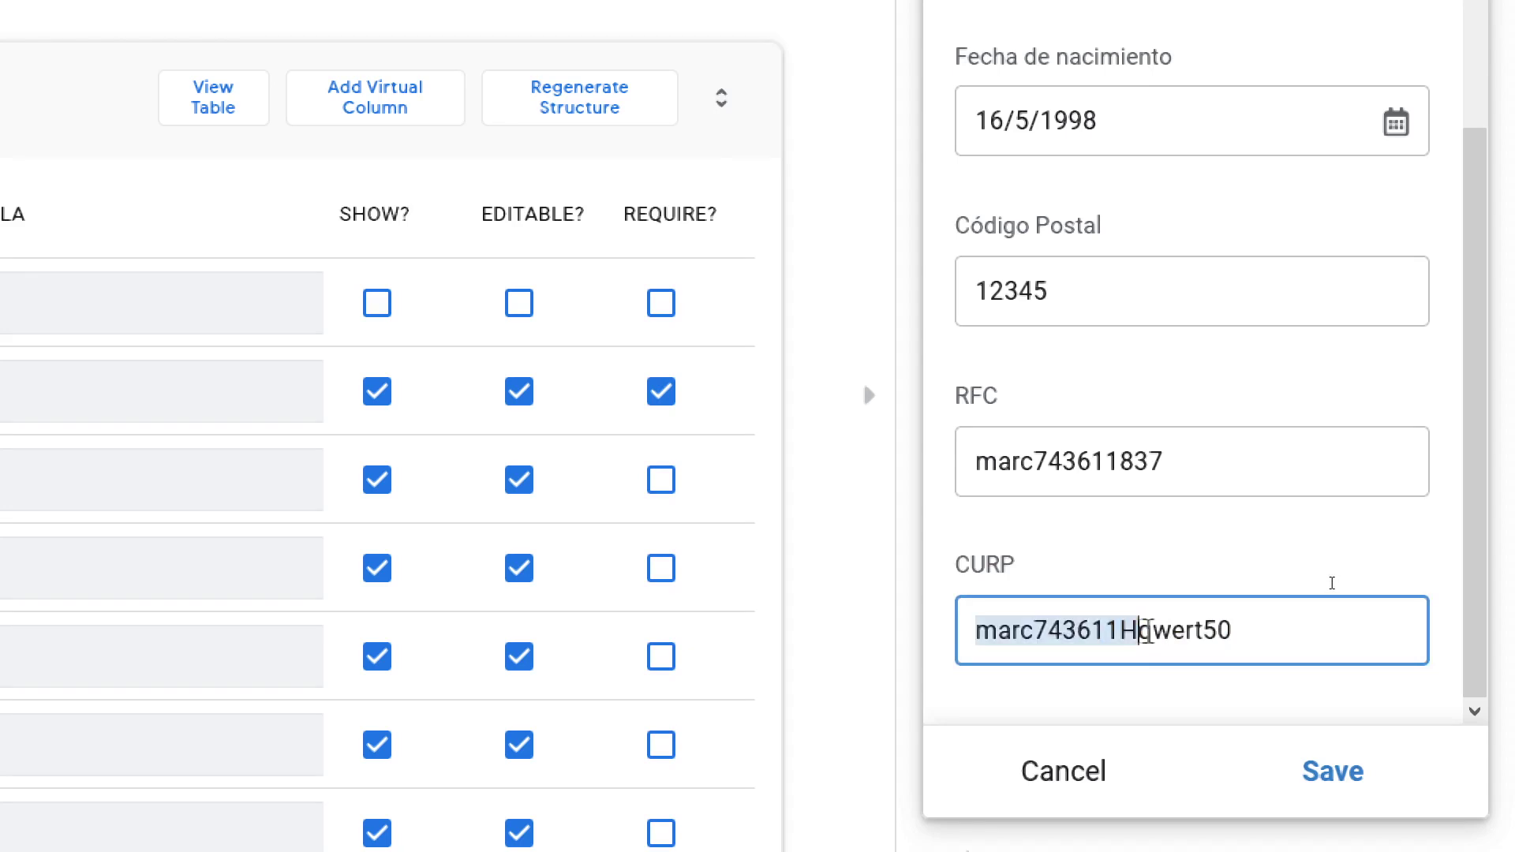
left_click(1146, 630)
key("BackSpace")
type("p")
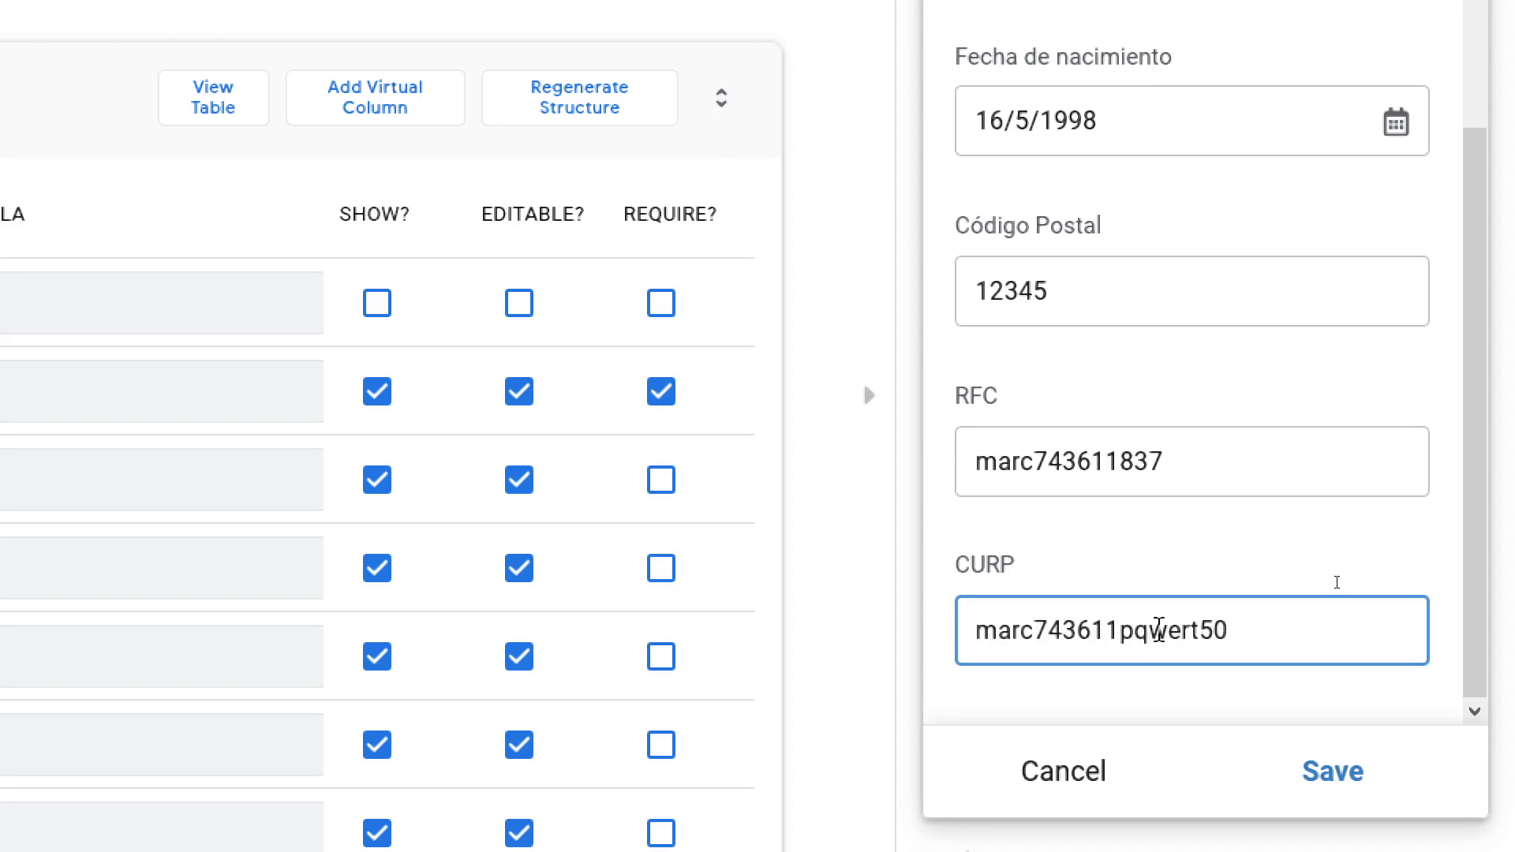
left_click(1337, 582)
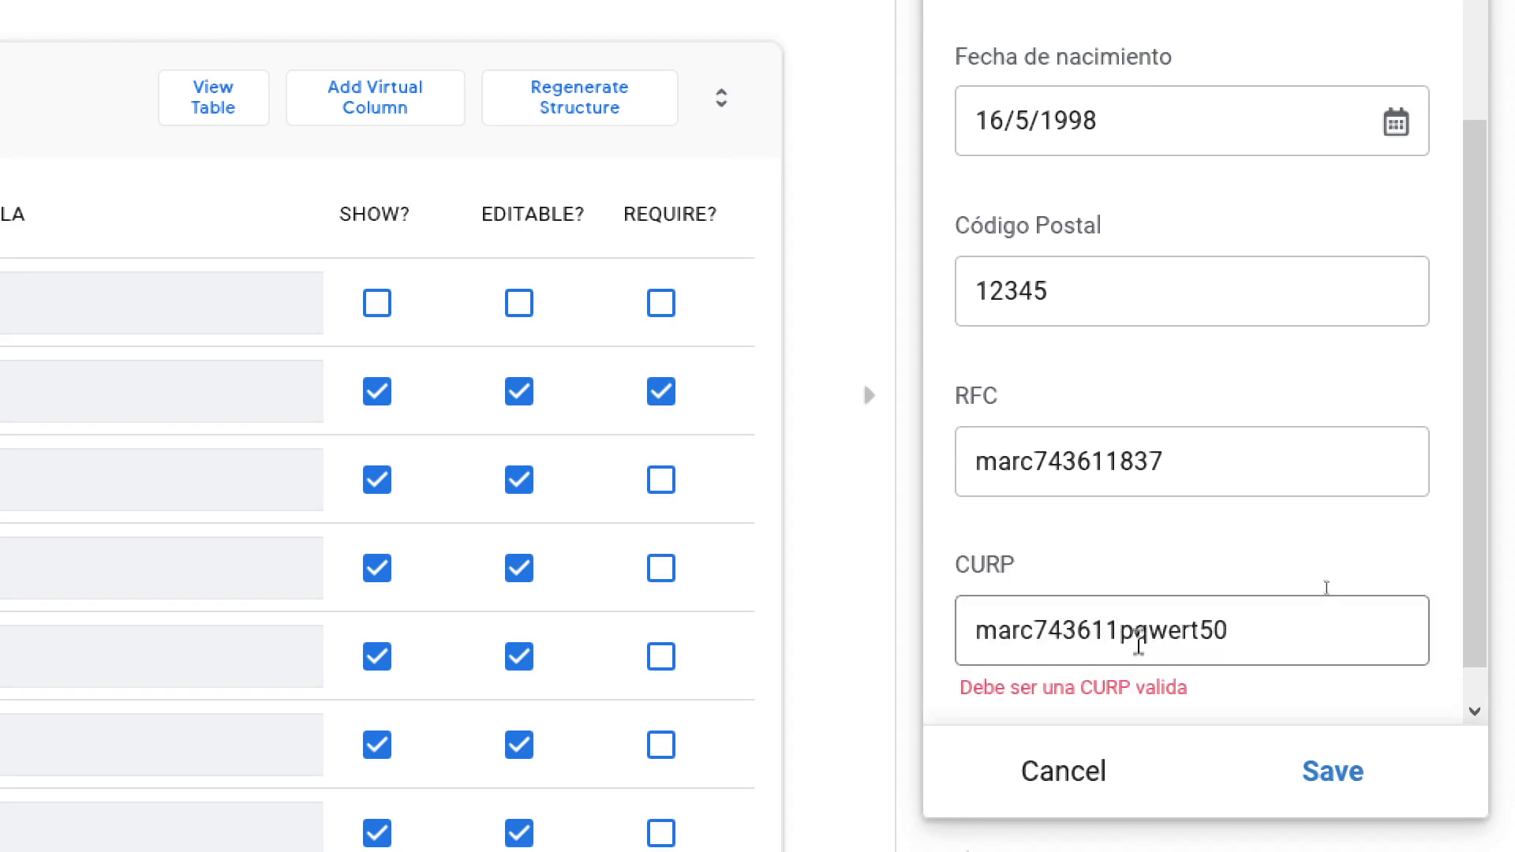
double_click(1136, 630)
left_click(1133, 629)
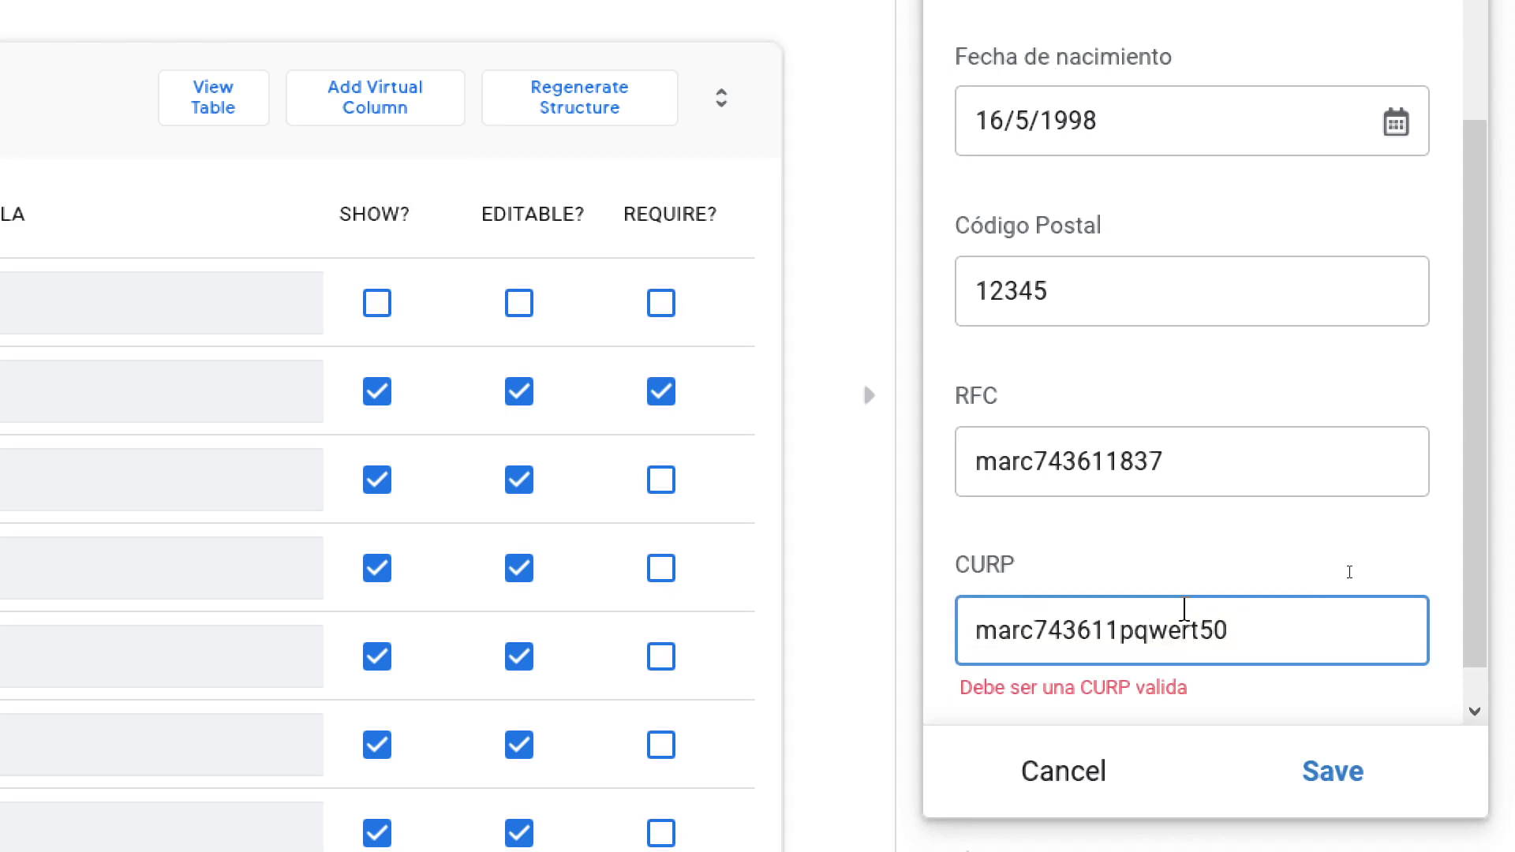
key("BackSpace")
type("m")
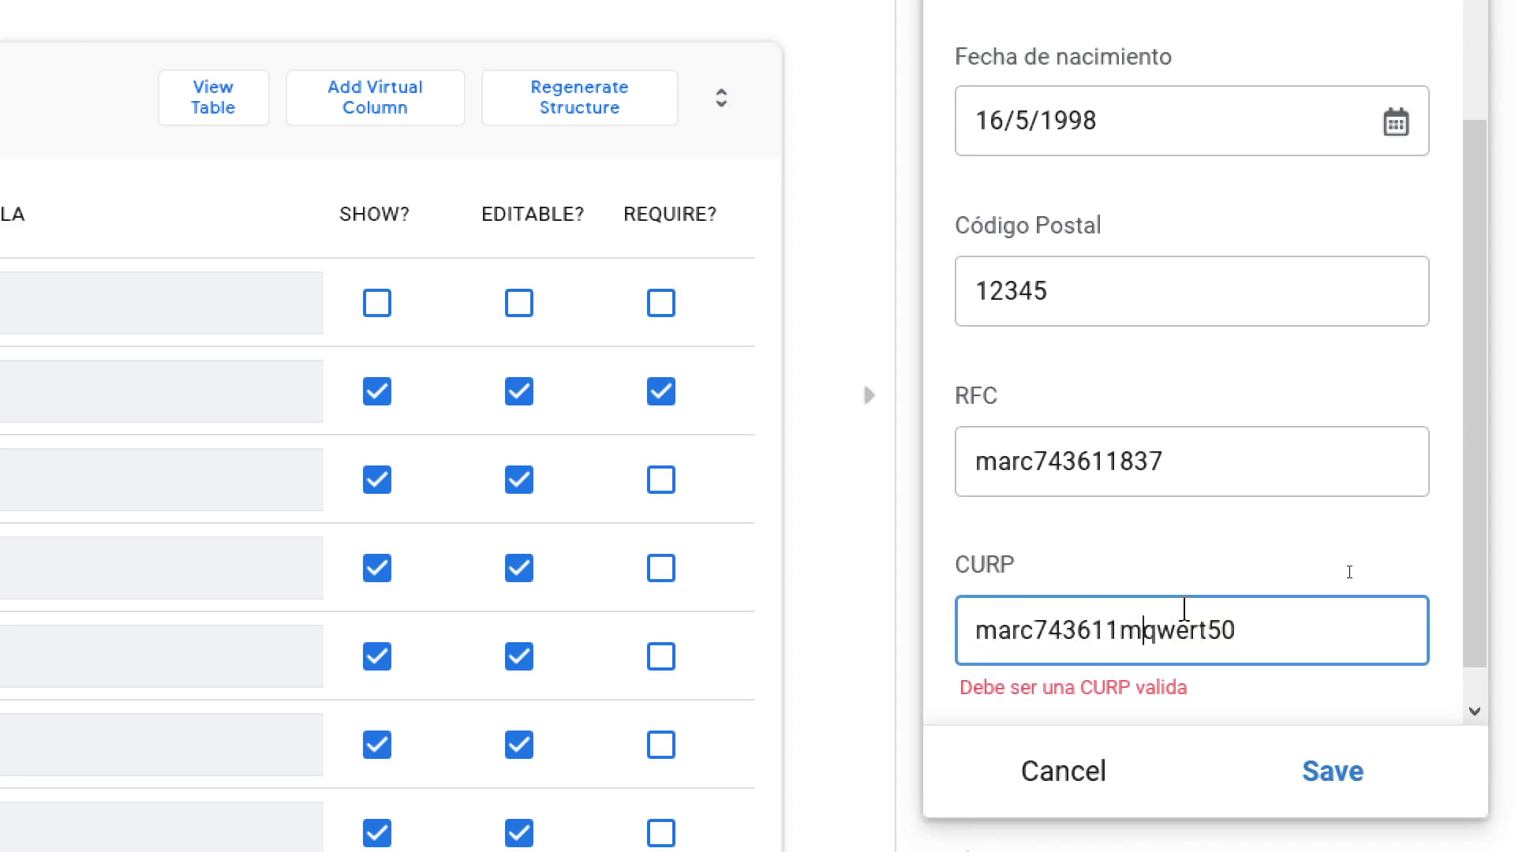
key("Tab")
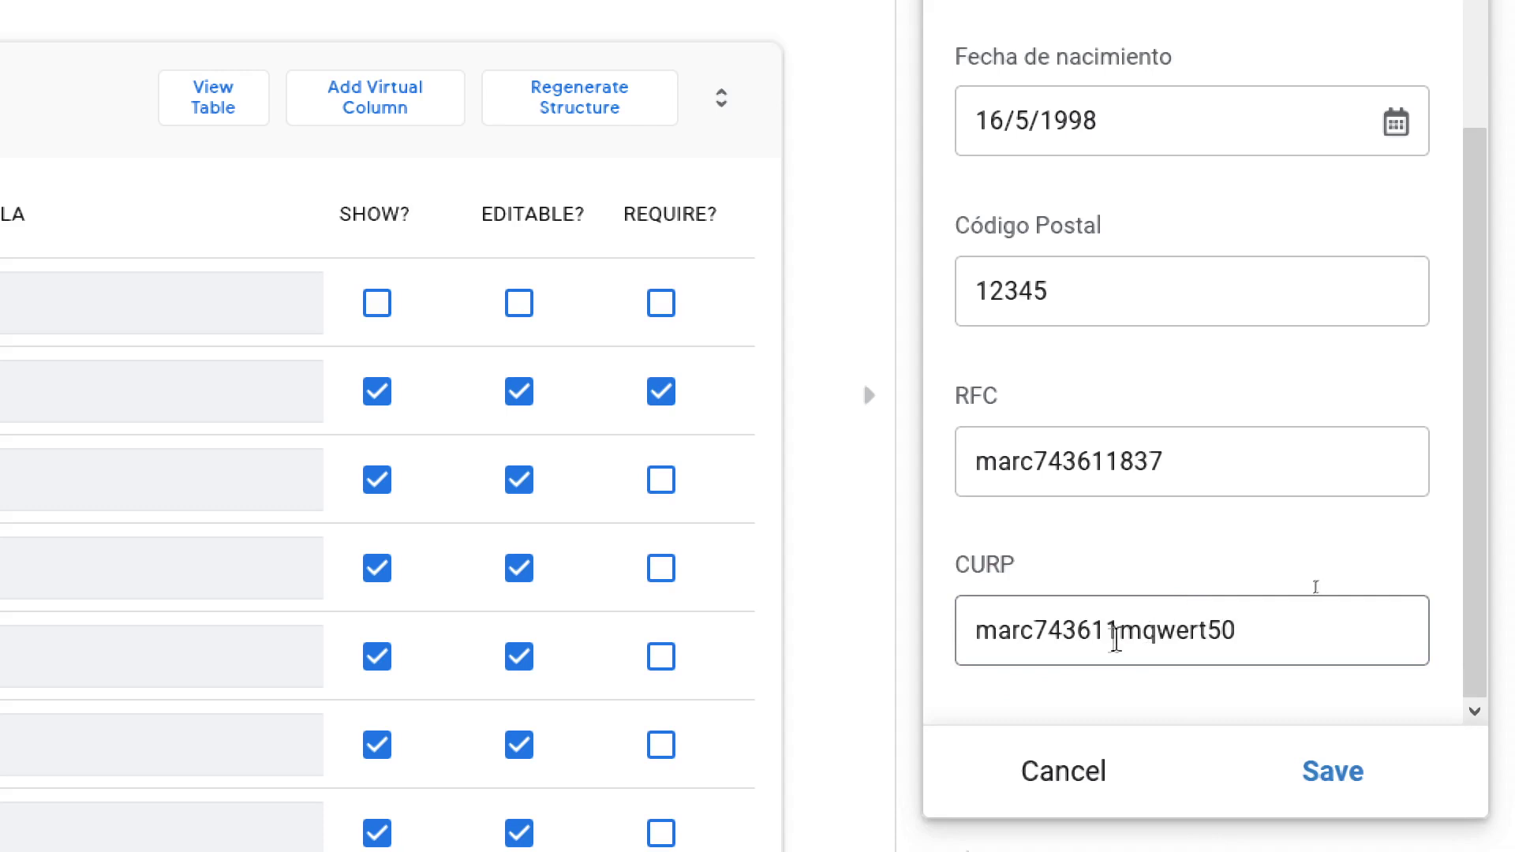
- Change the m to h and the following q to 5, rechecking CURP validation
double_click(1142, 630)
left_click(1142, 630)
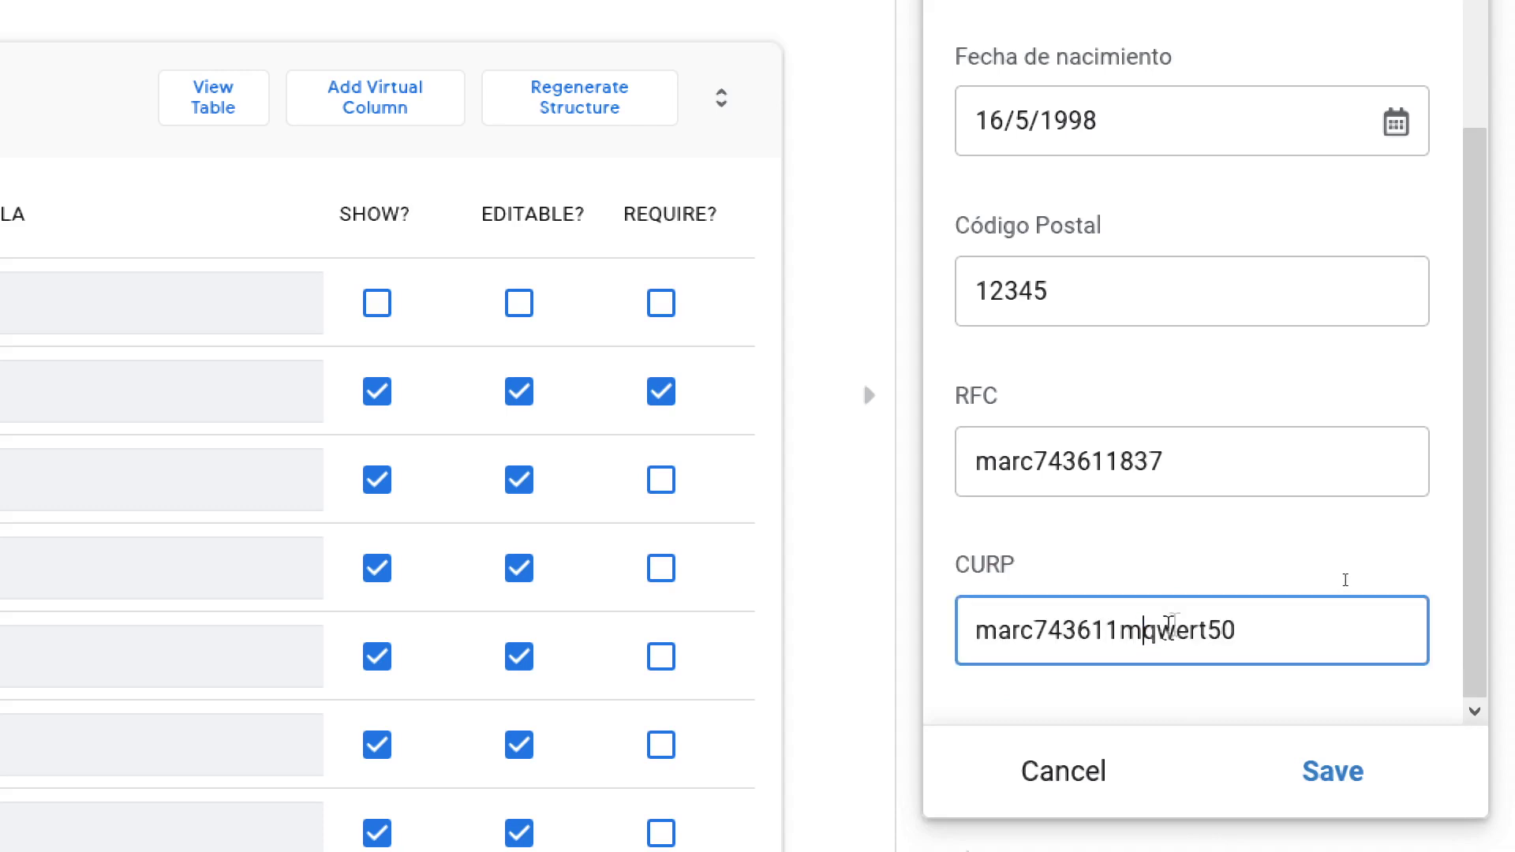
key("BackSpace")
type("h")
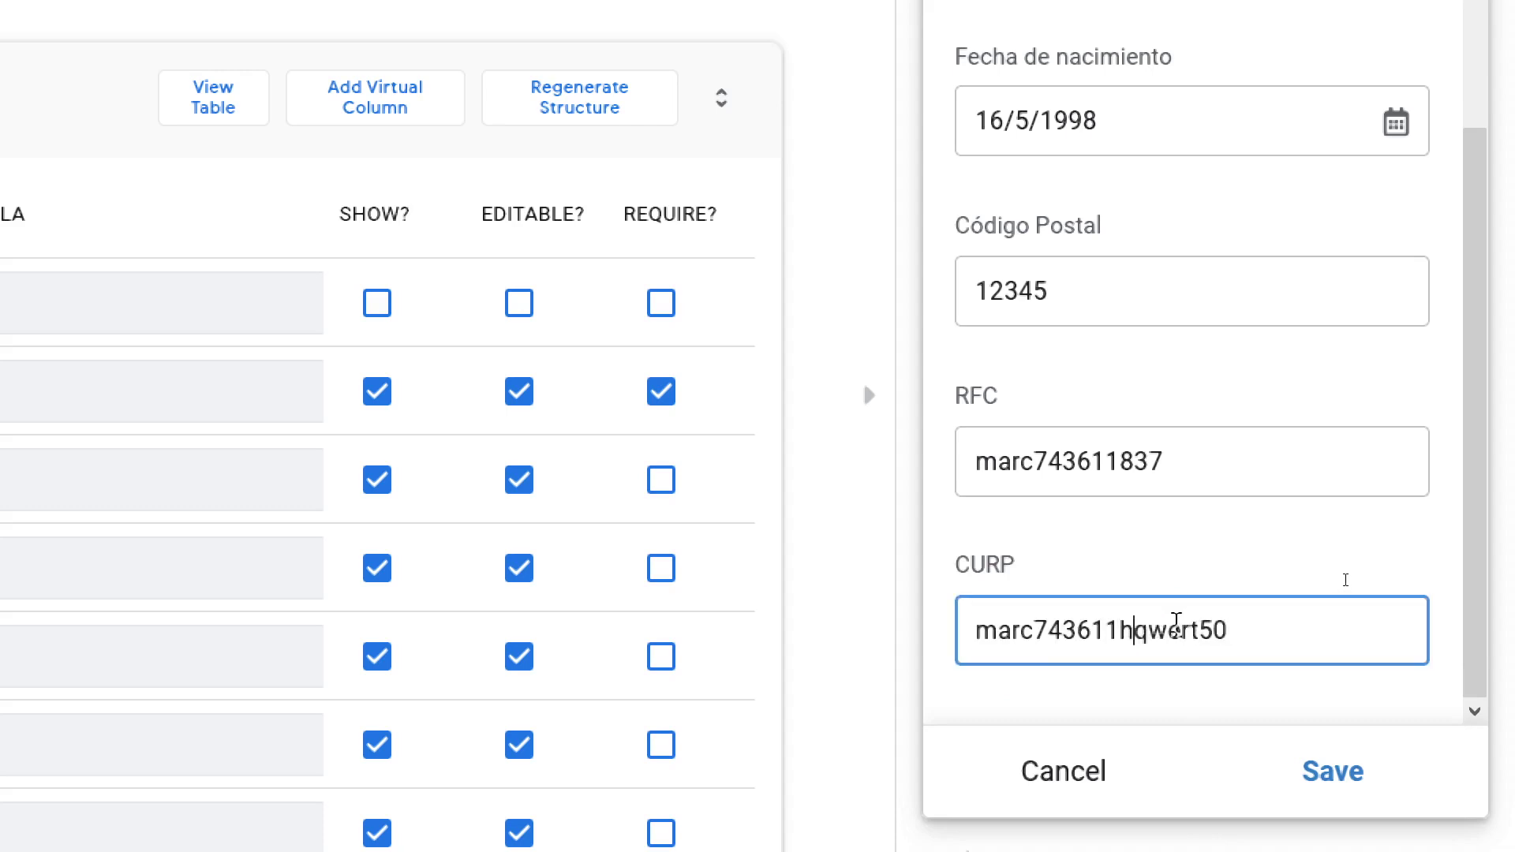
key("Tab")
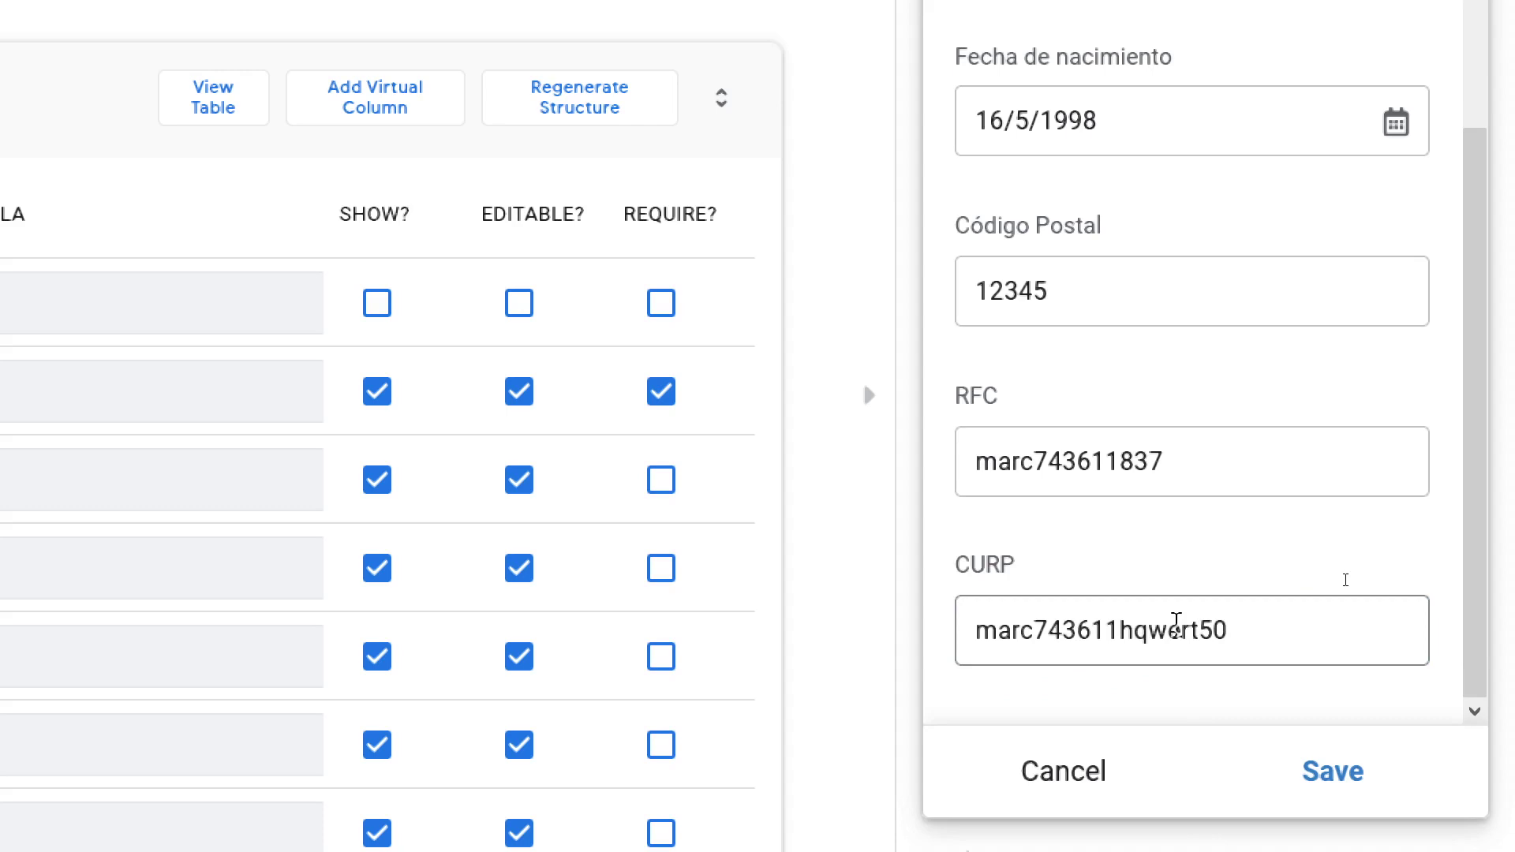
double_click(1143, 630)
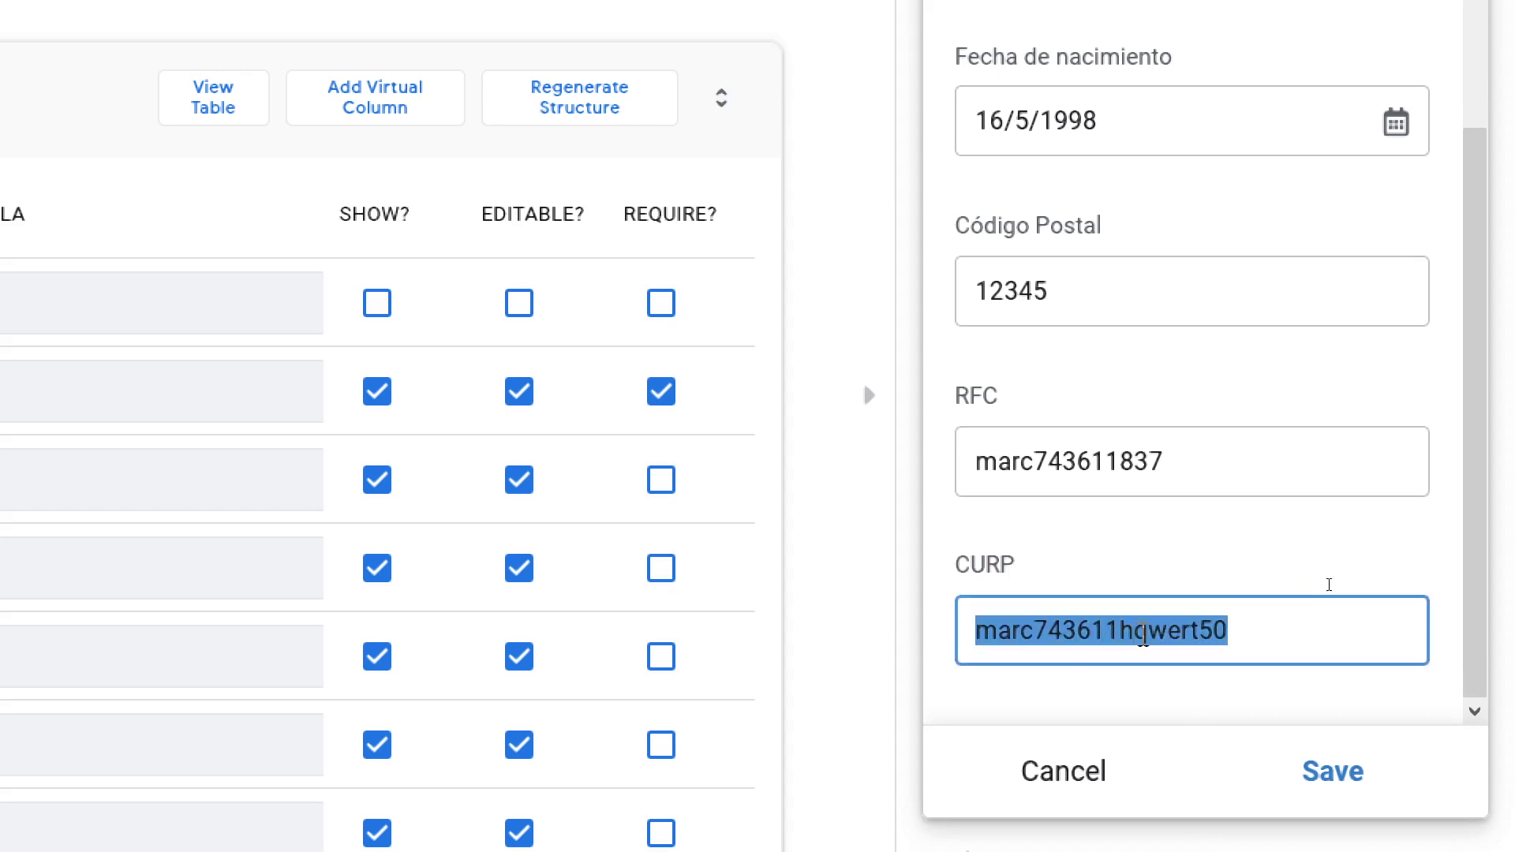
left_click(1143, 629)
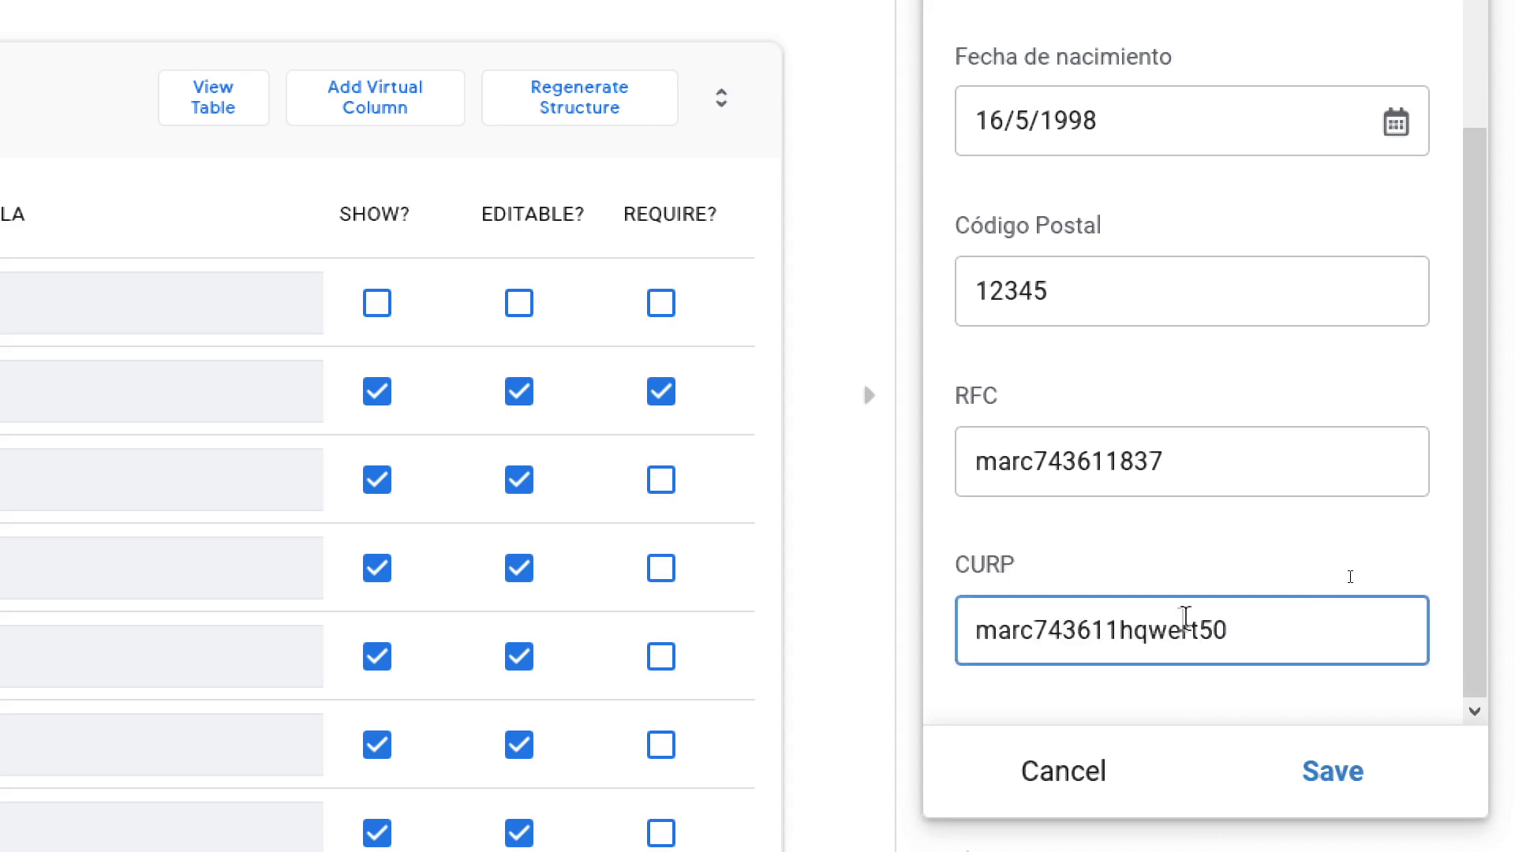
key("Delete")
type("5")
key("Tab")
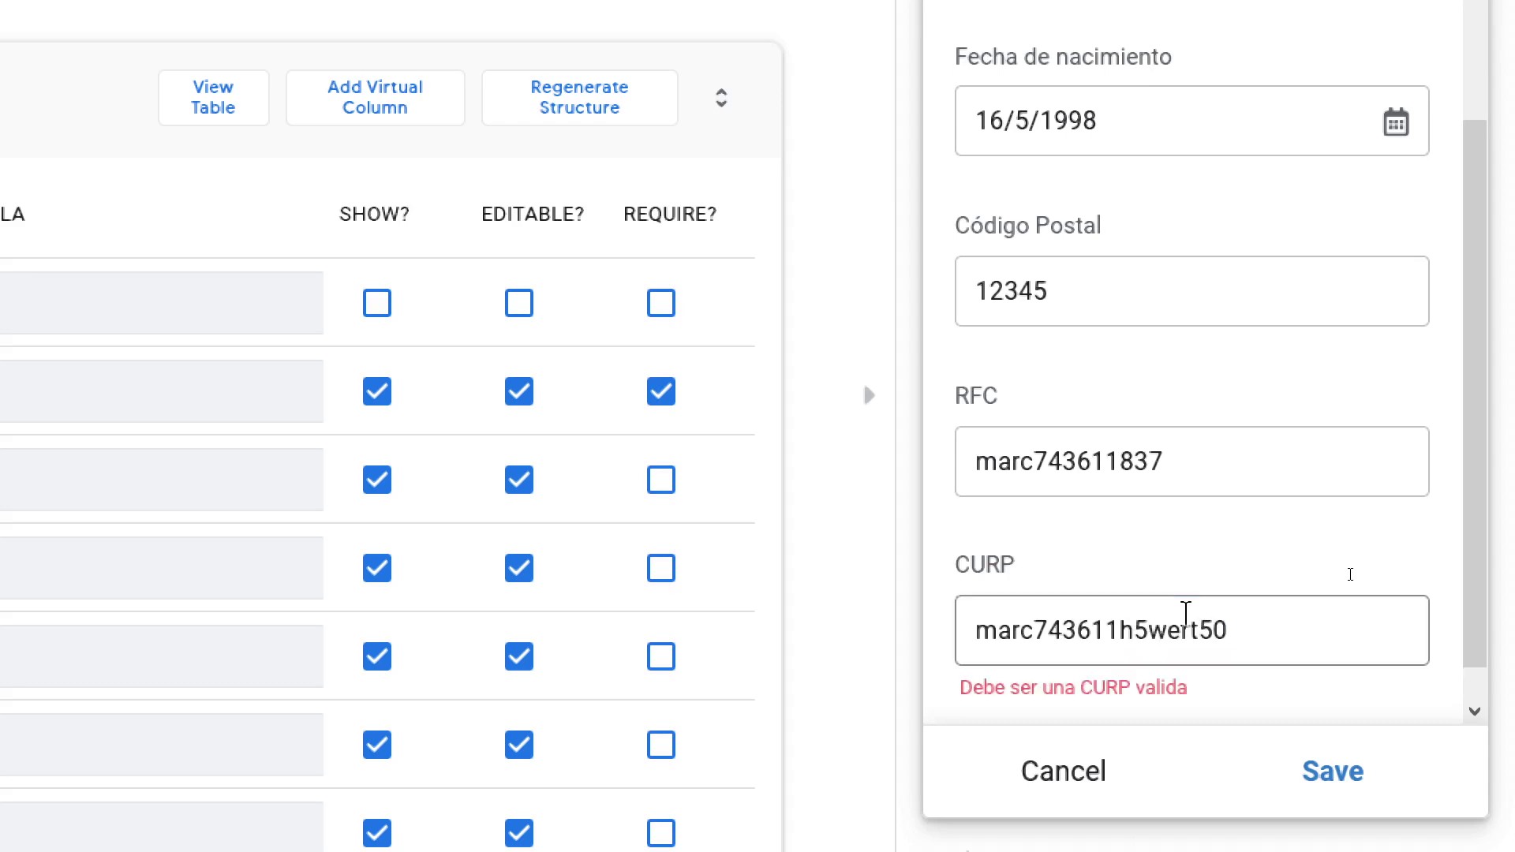
- Swap the 5 for p and the leading a for an asterisk and back, rechecking validation
double_click(1146, 624)
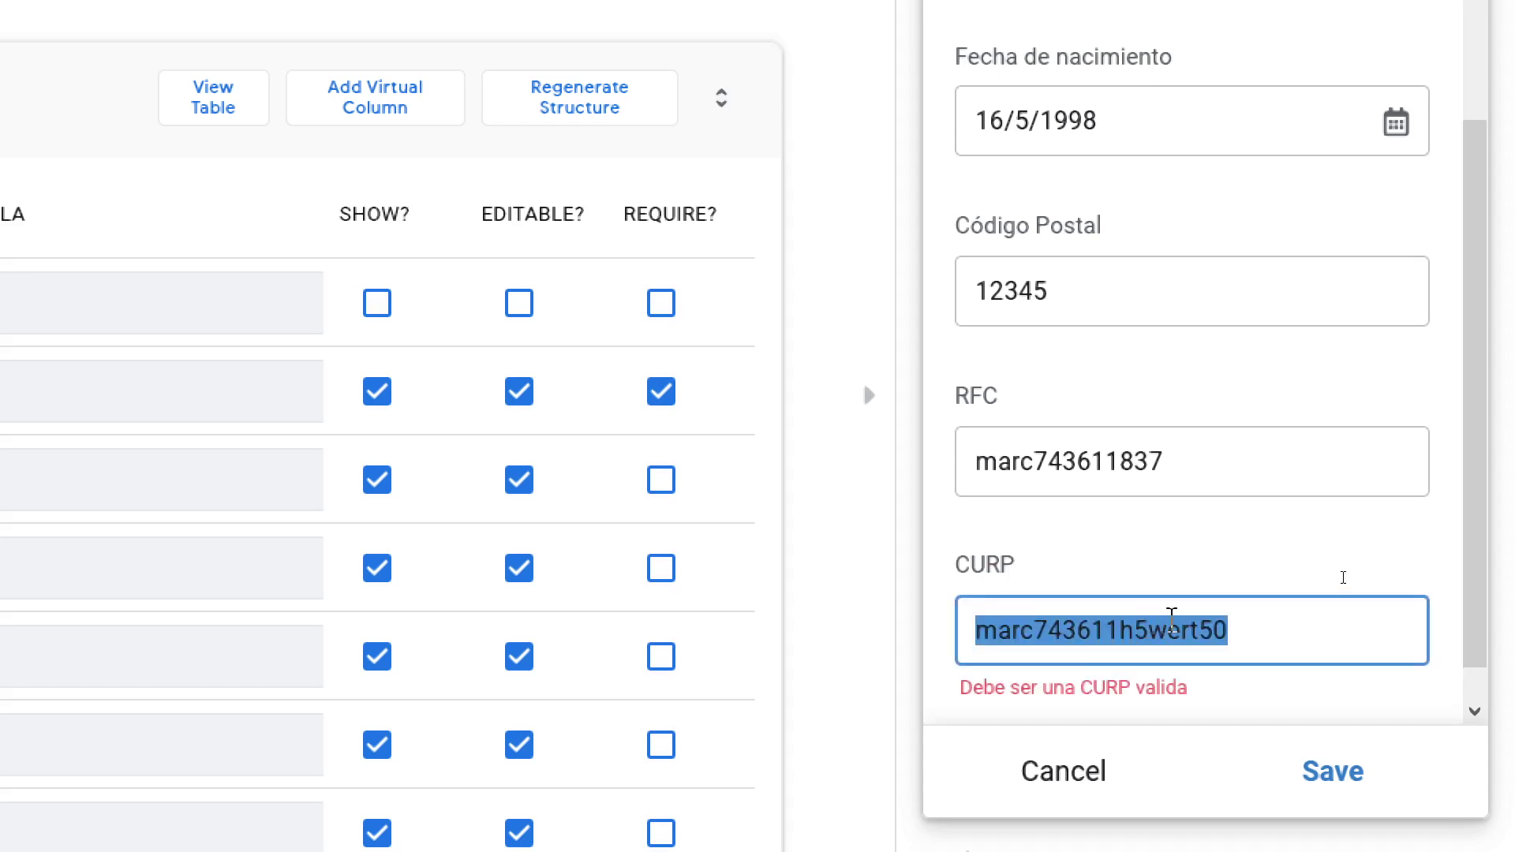
left_click(1151, 629)
key("BackSpace")
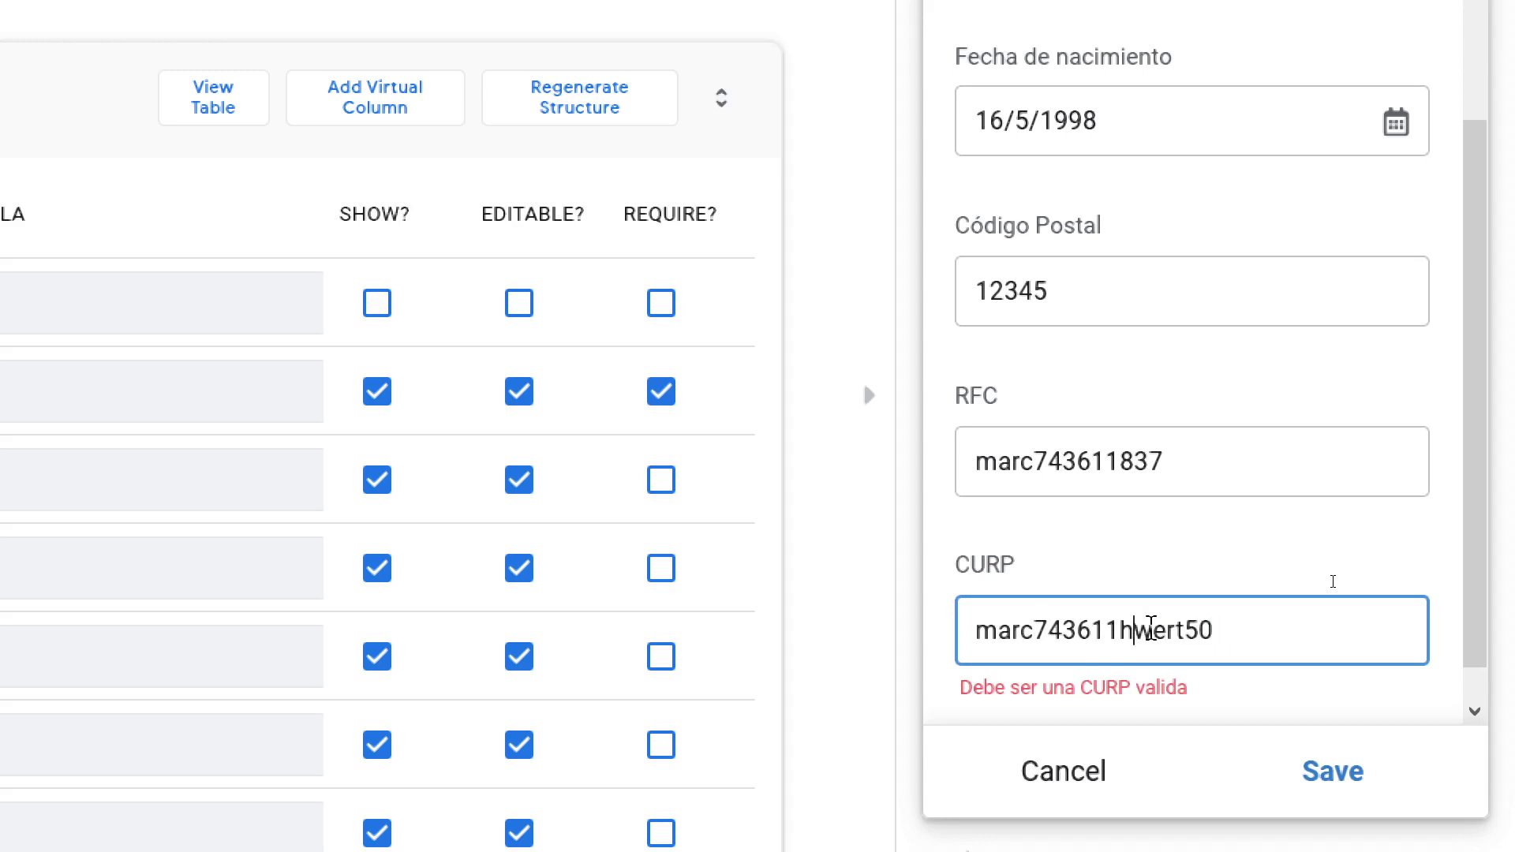
type("p")
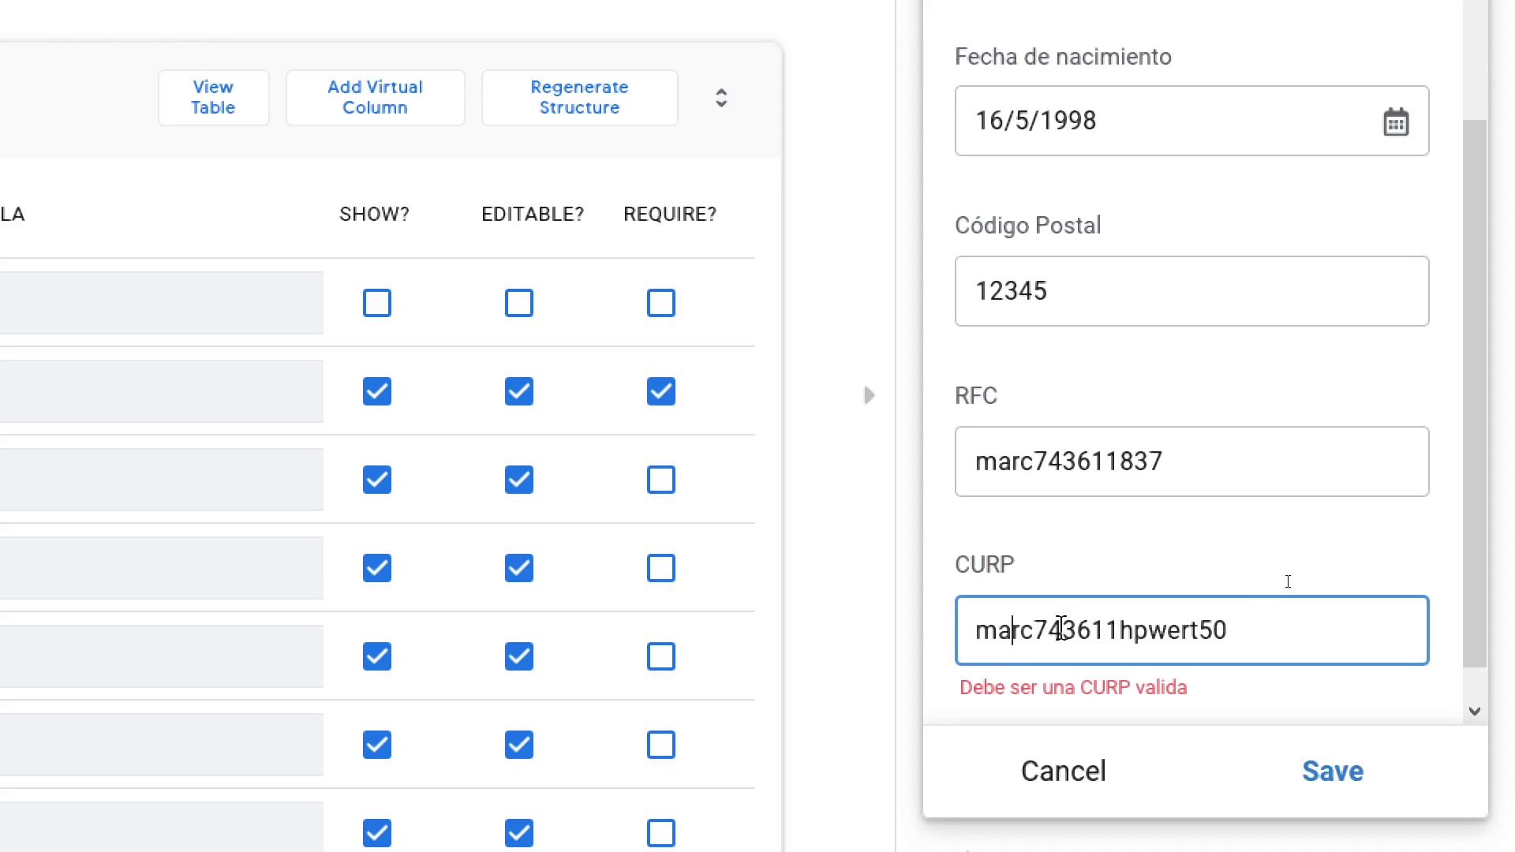
key("BackSpace")
type("*")
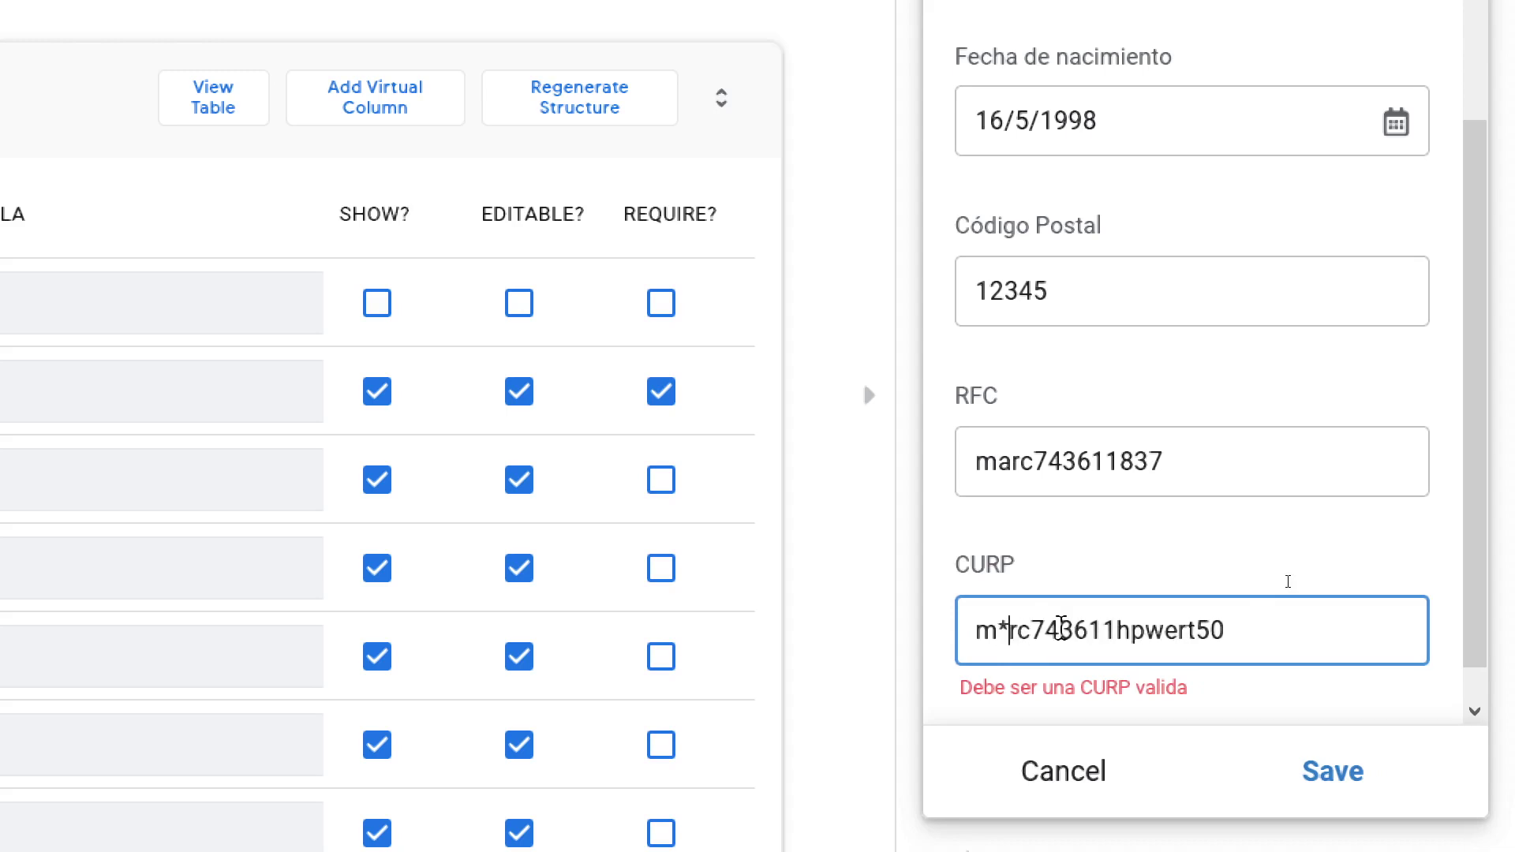
key("Tab")
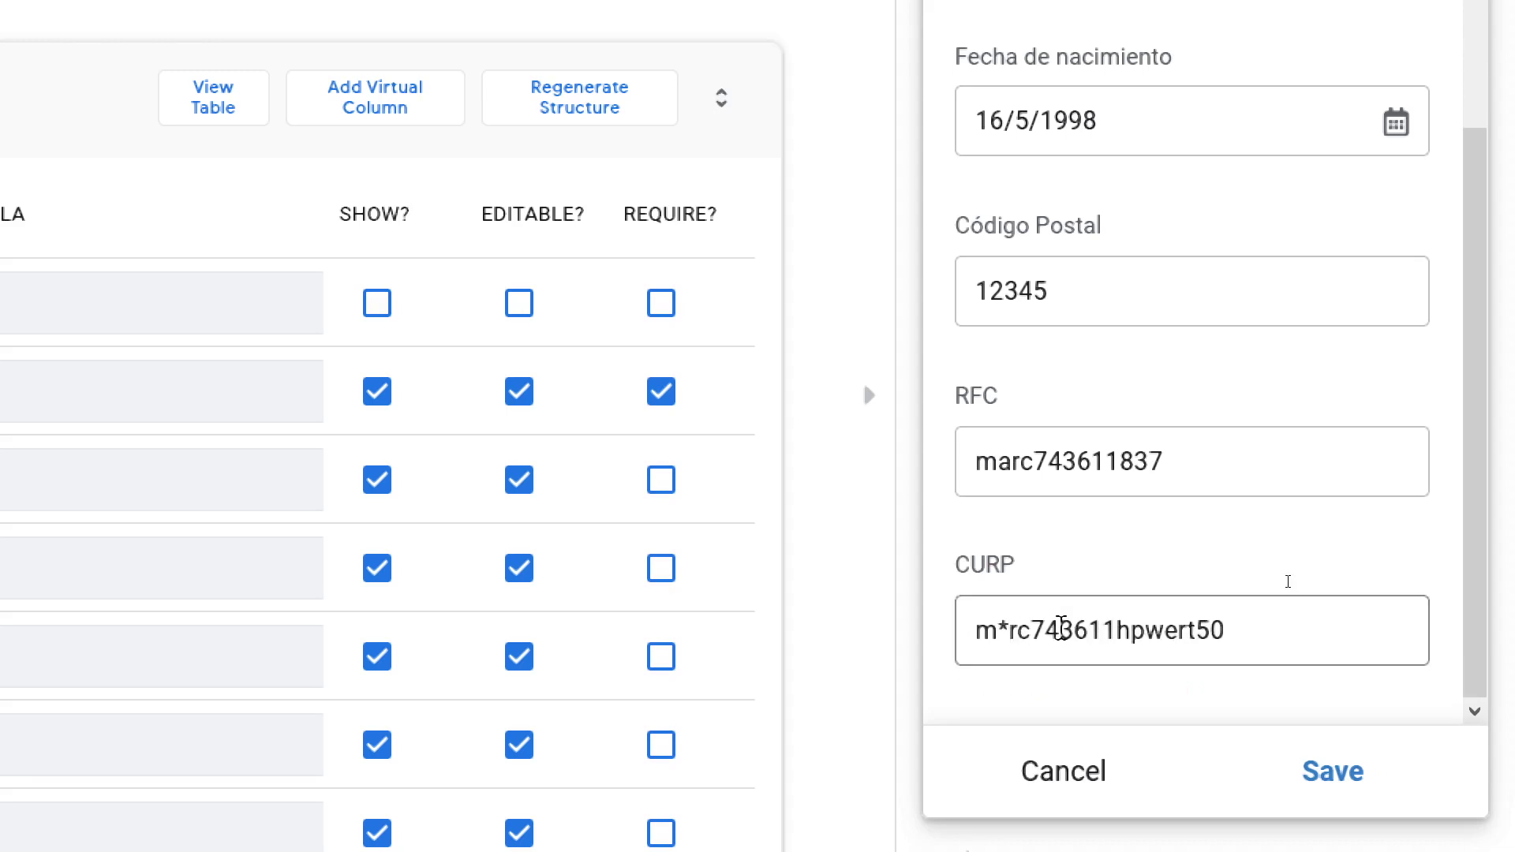
key("shift+Tab")
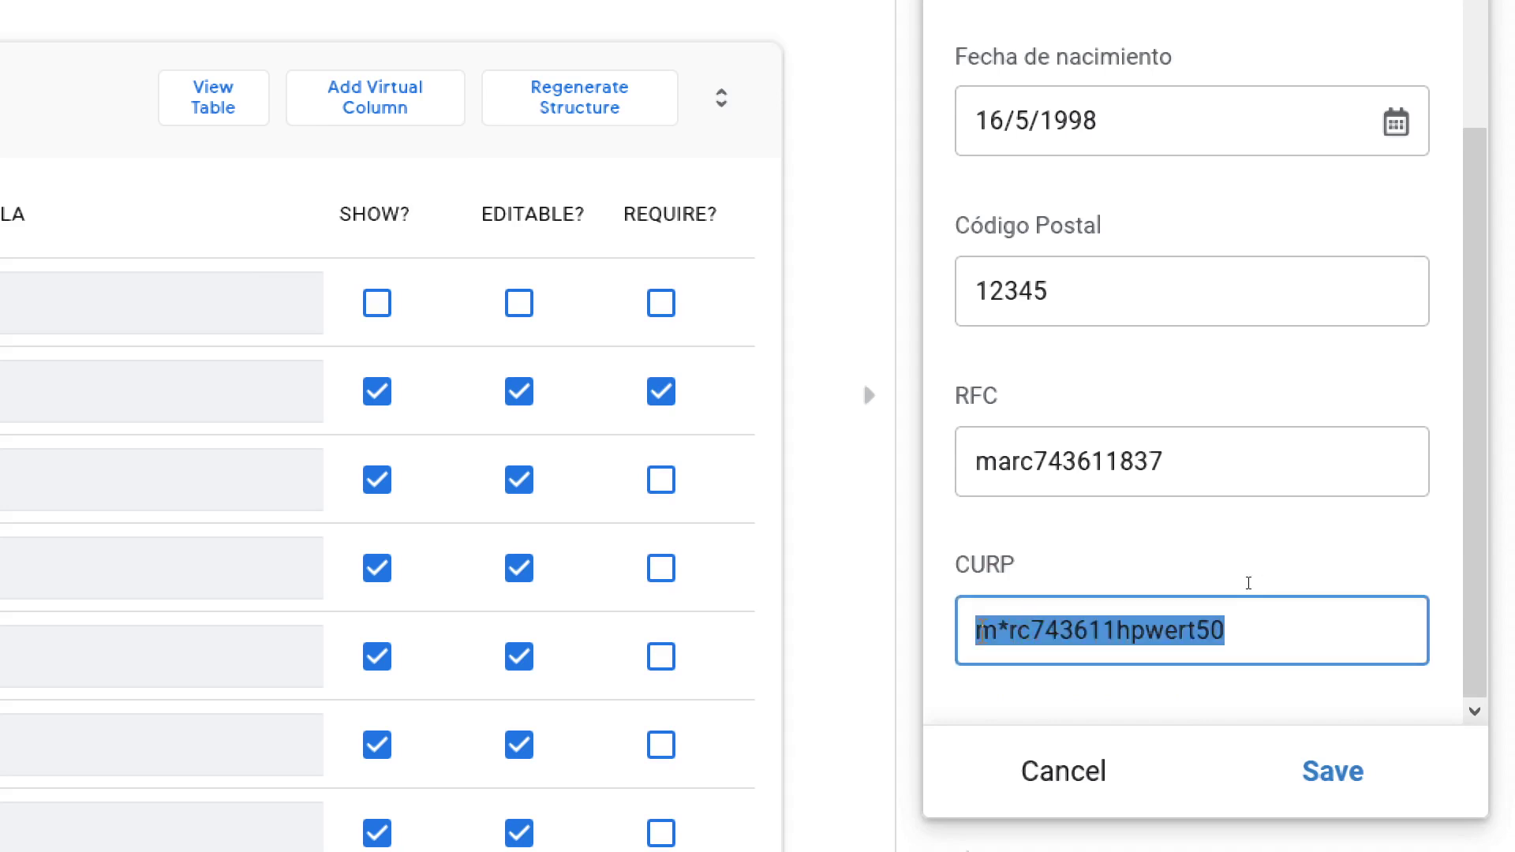
left_click(1011, 632)
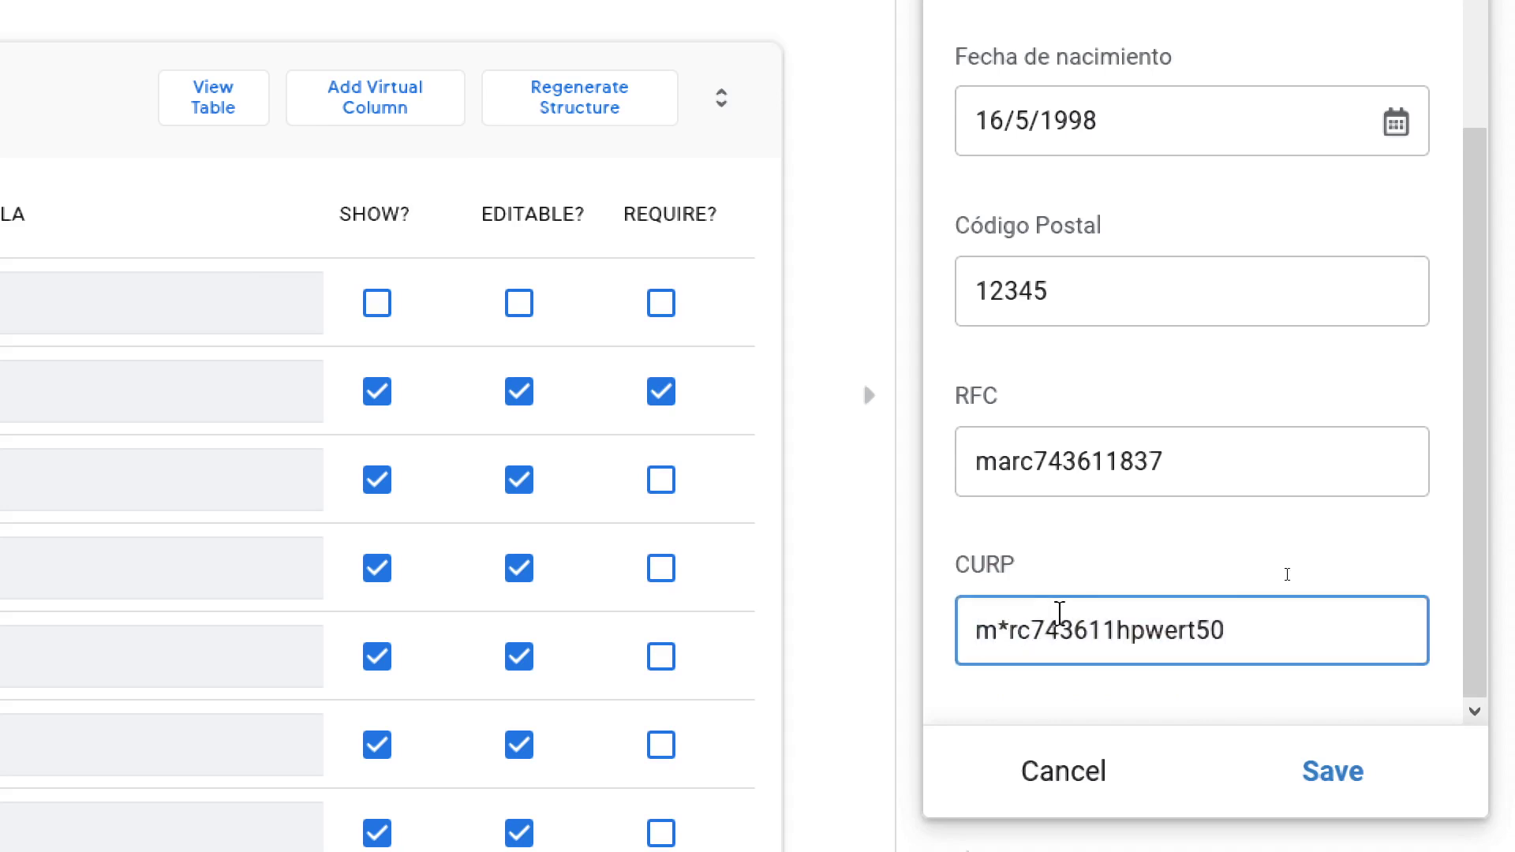
key("BackSpace")
type("a")
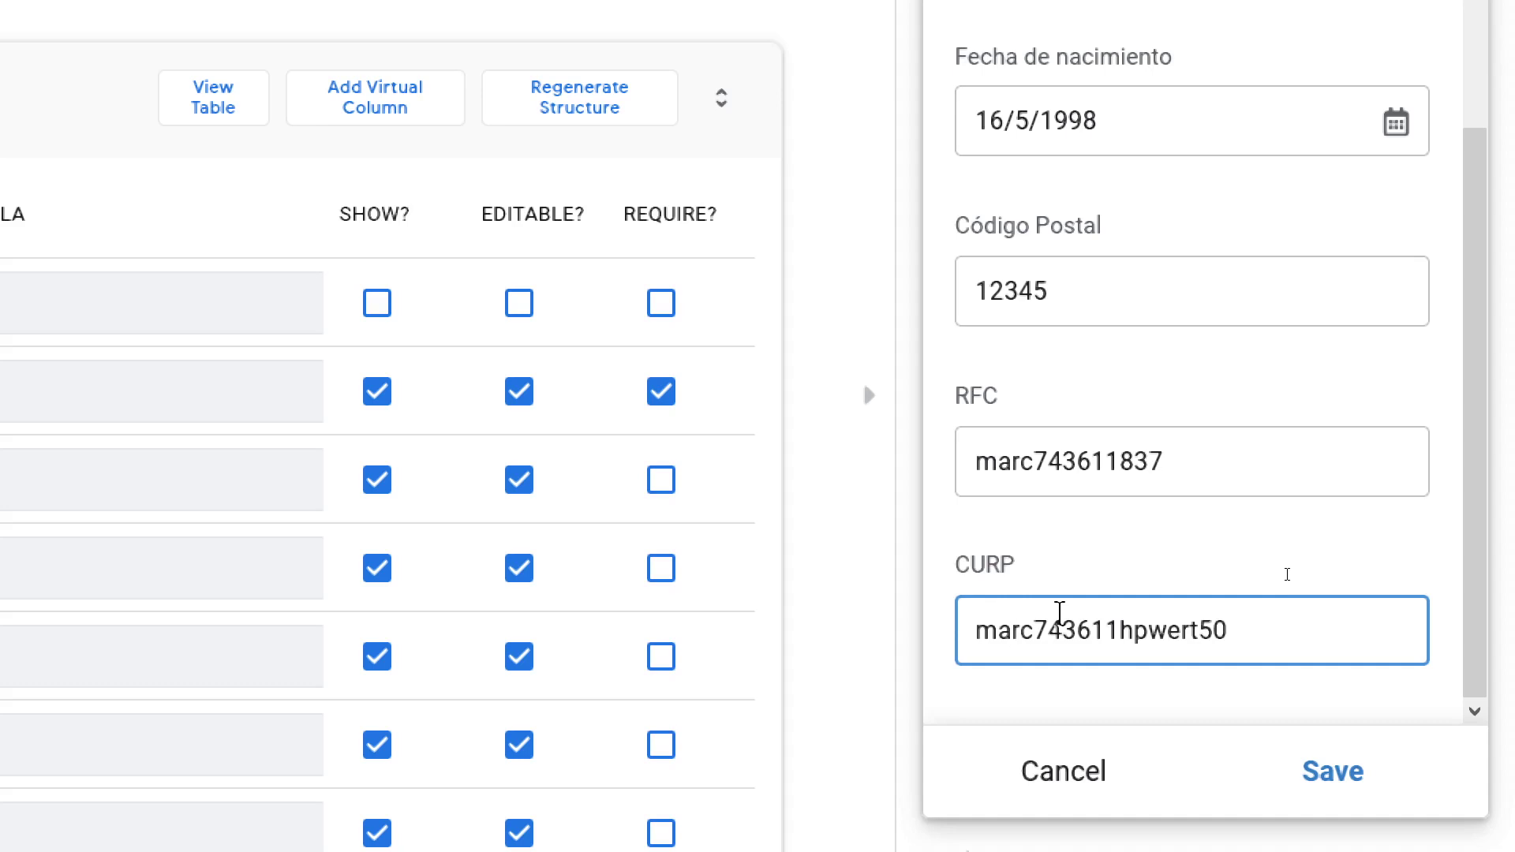
- Save the test record and open its detail view showing 16/5/1998, 12345, RFC and CURP
left_click(1346, 774)
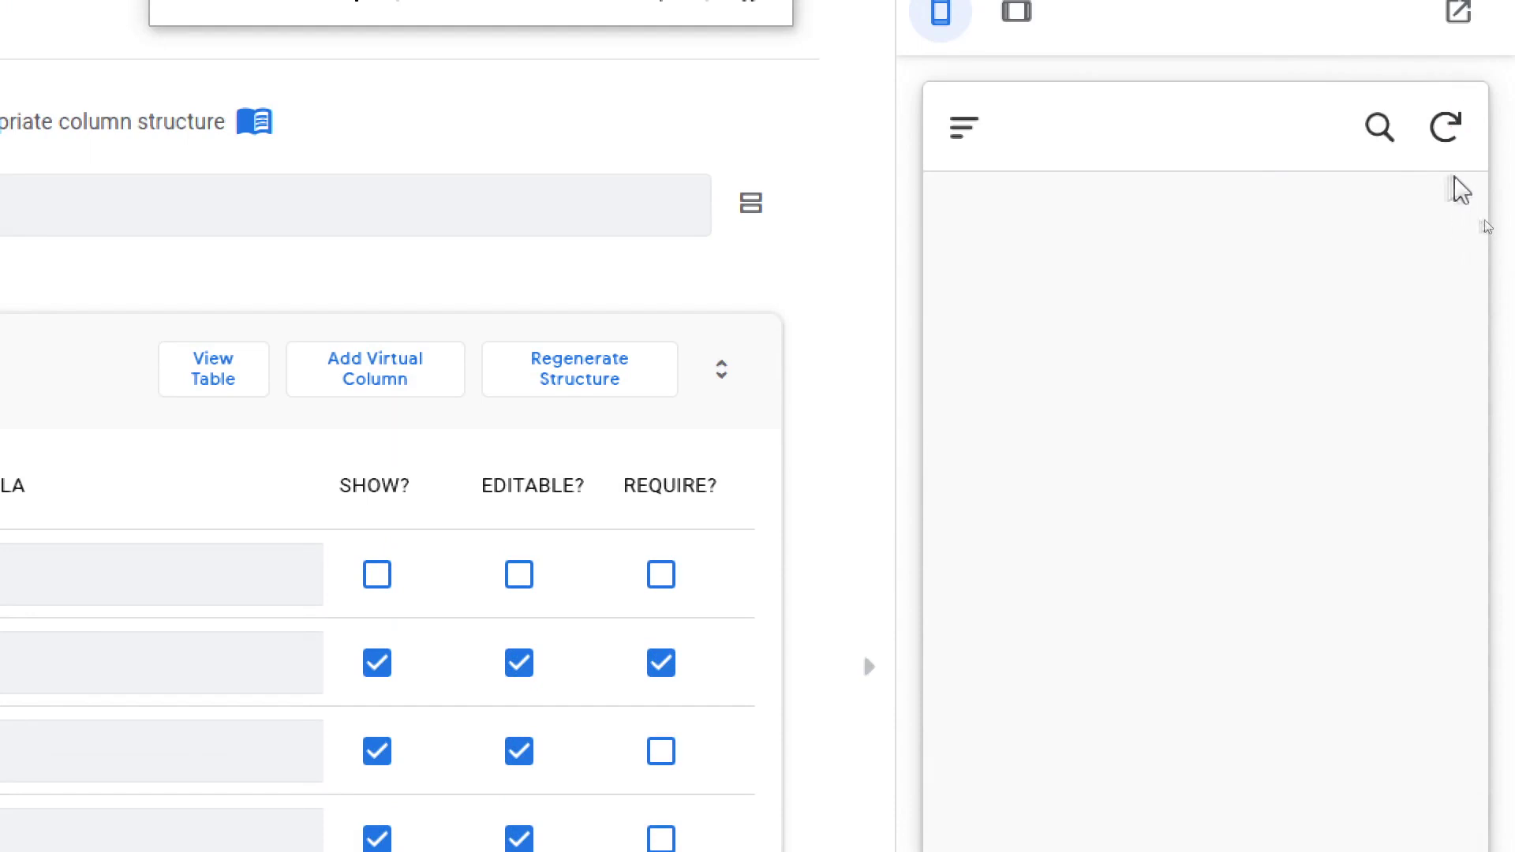
left_click(1149, 193)
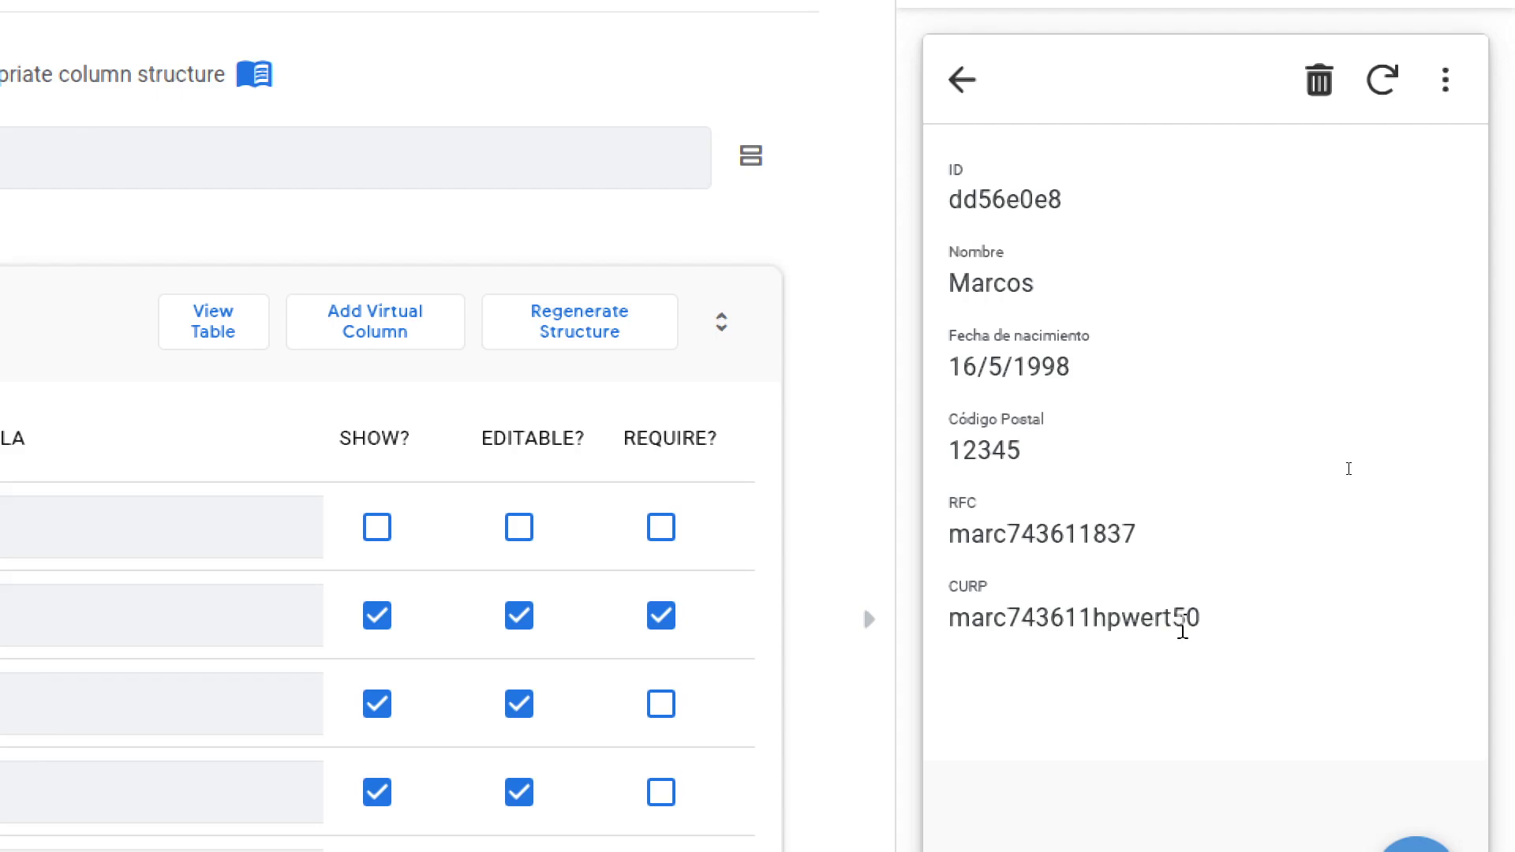
key("super+minus")
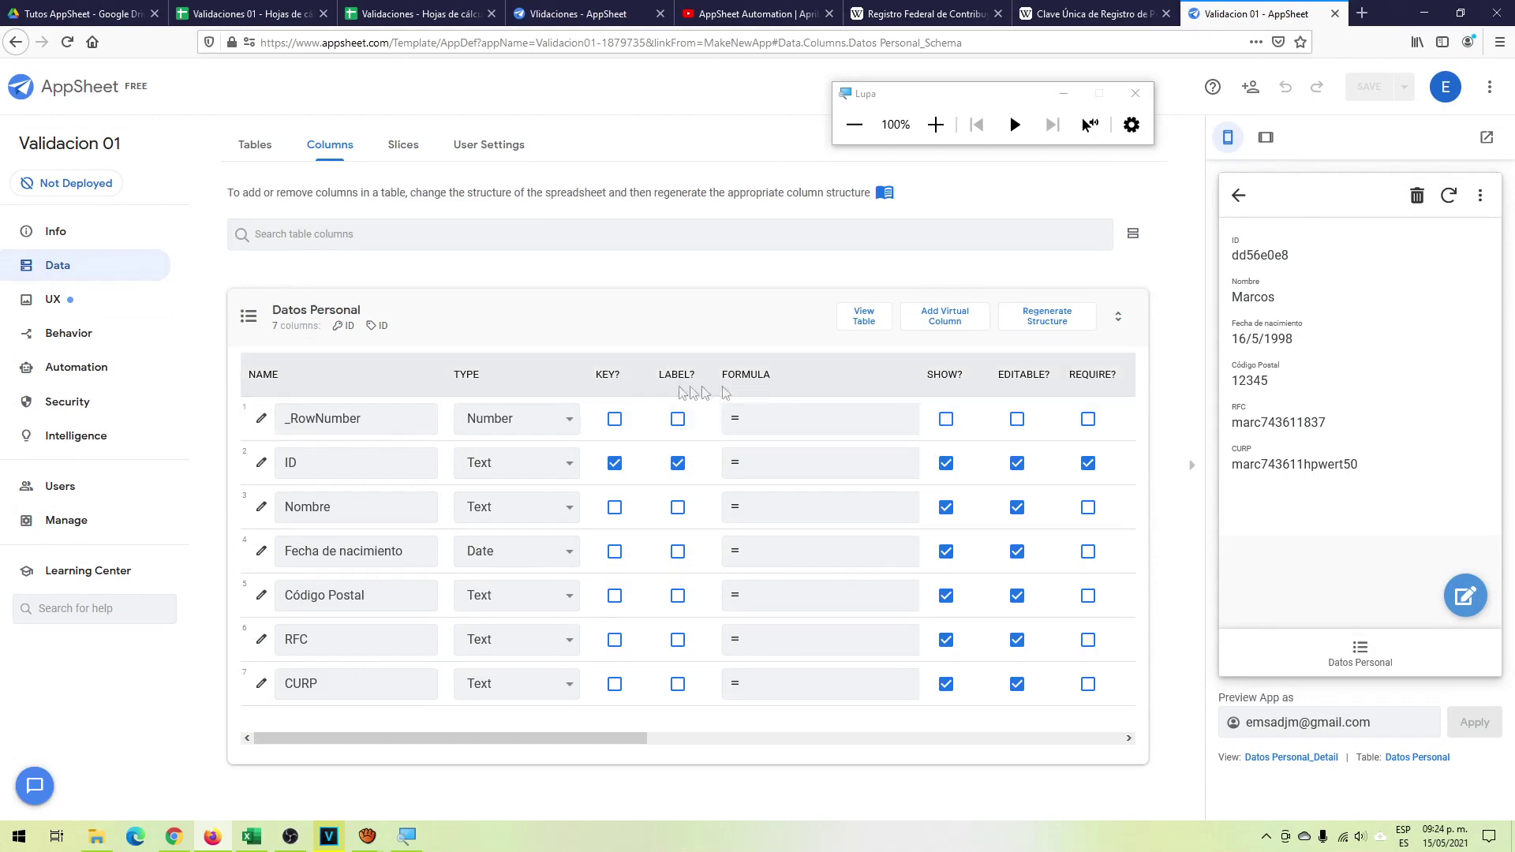
- Look over Behavior's actions and the old Workflow rules page, then return to Automation bots
left_click(60, 372)
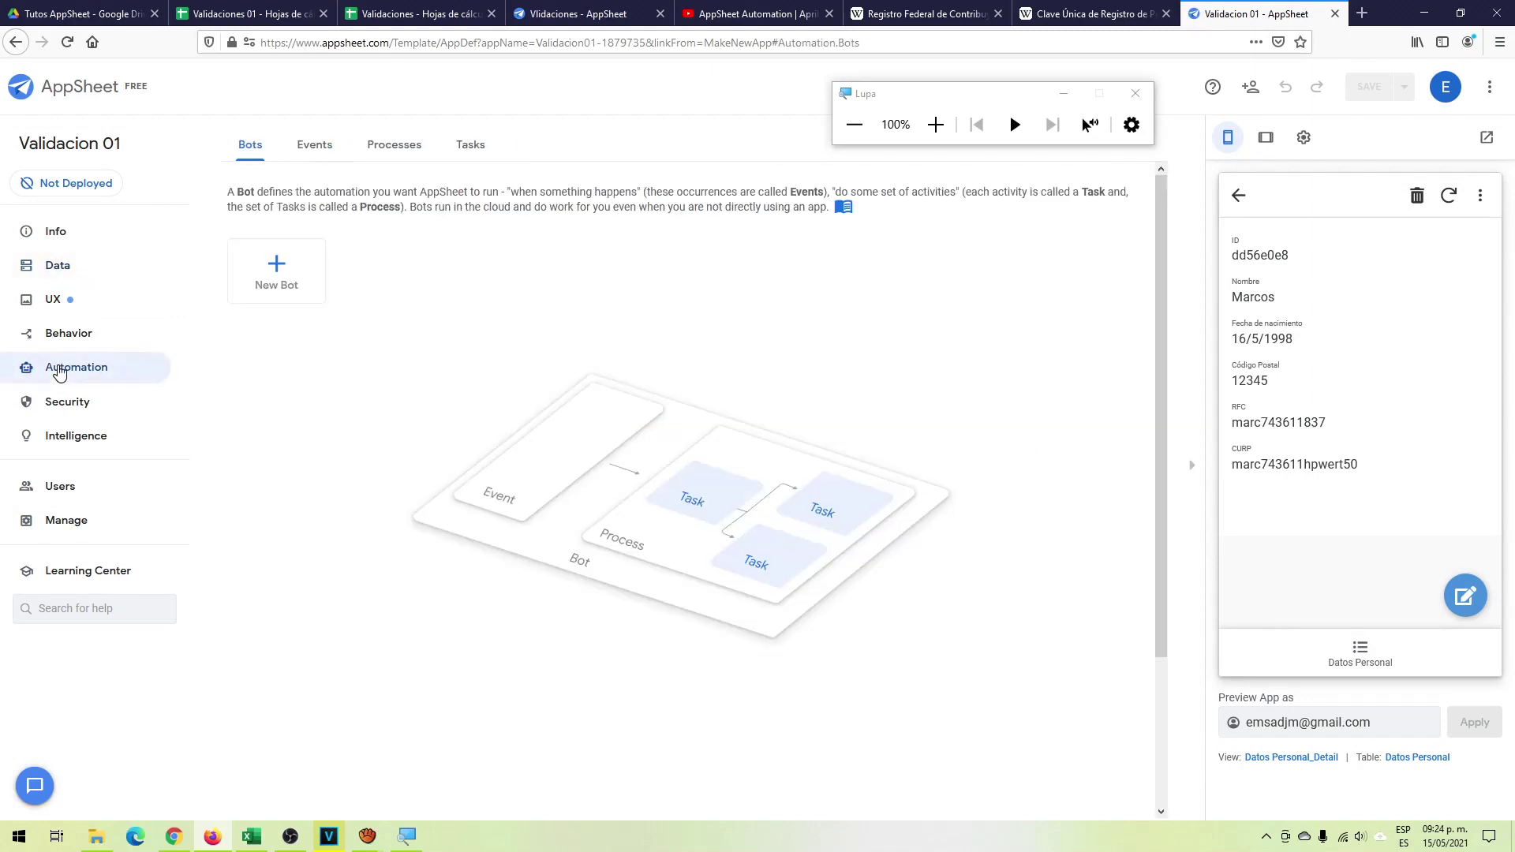
left_click(65, 340)
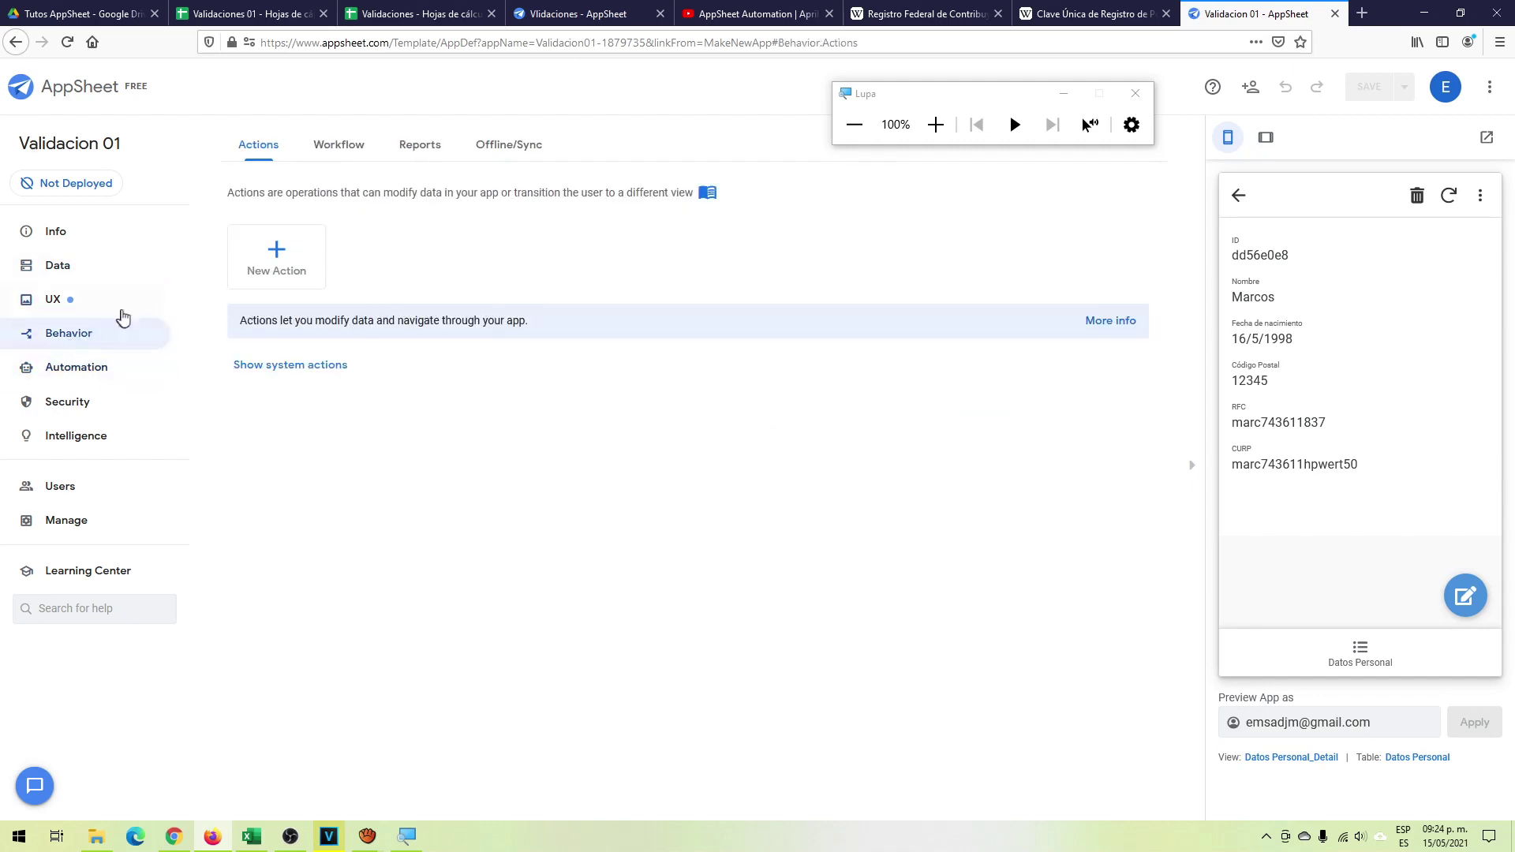
left_click(348, 146)
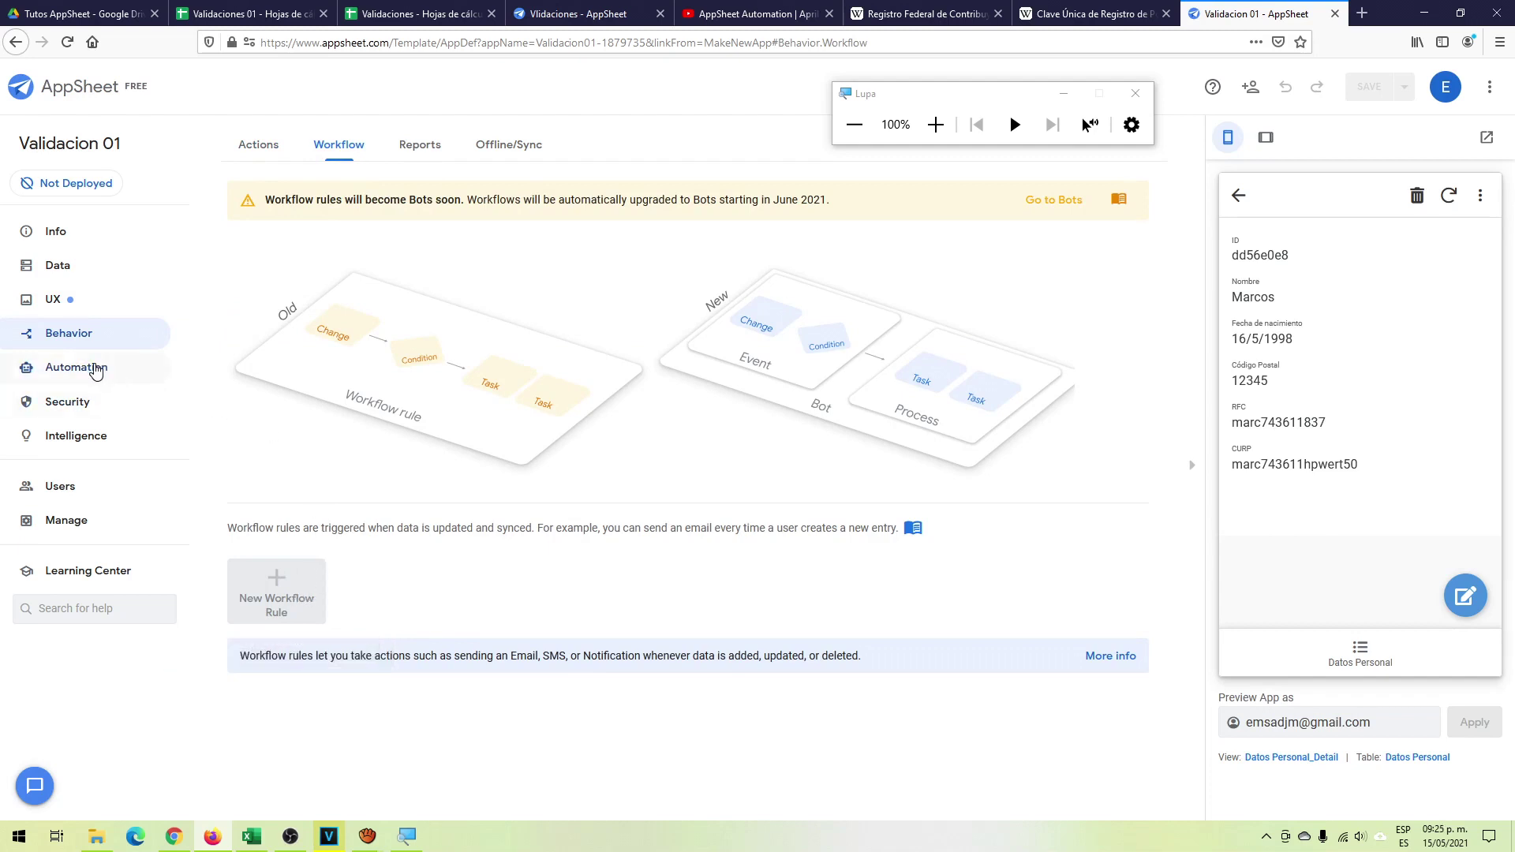
left_click(95, 372)
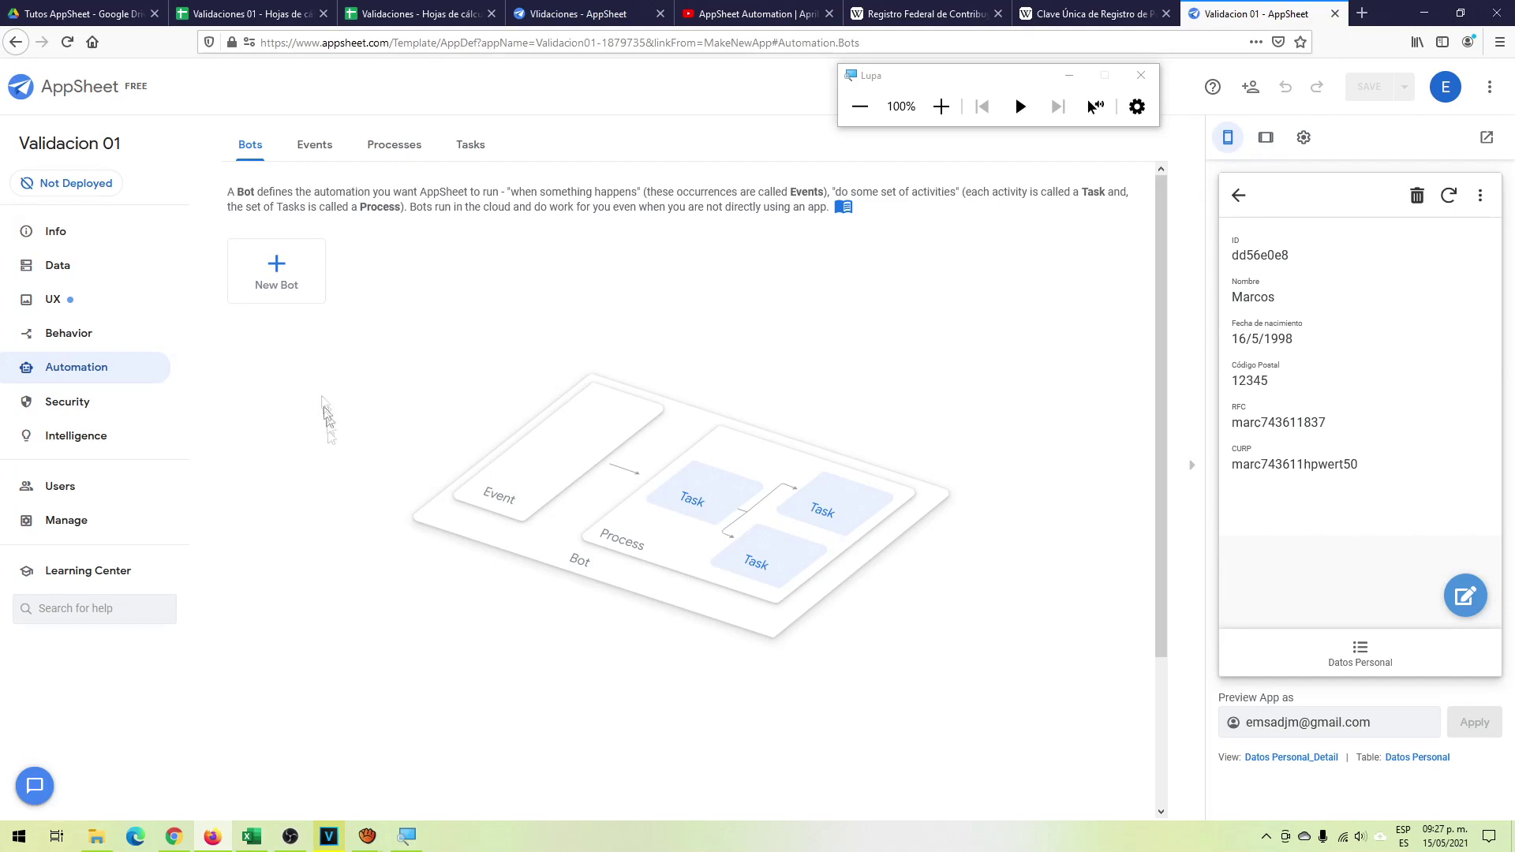
- Create a new custom bot called 'Mayus Datos'
left_click(282, 284)
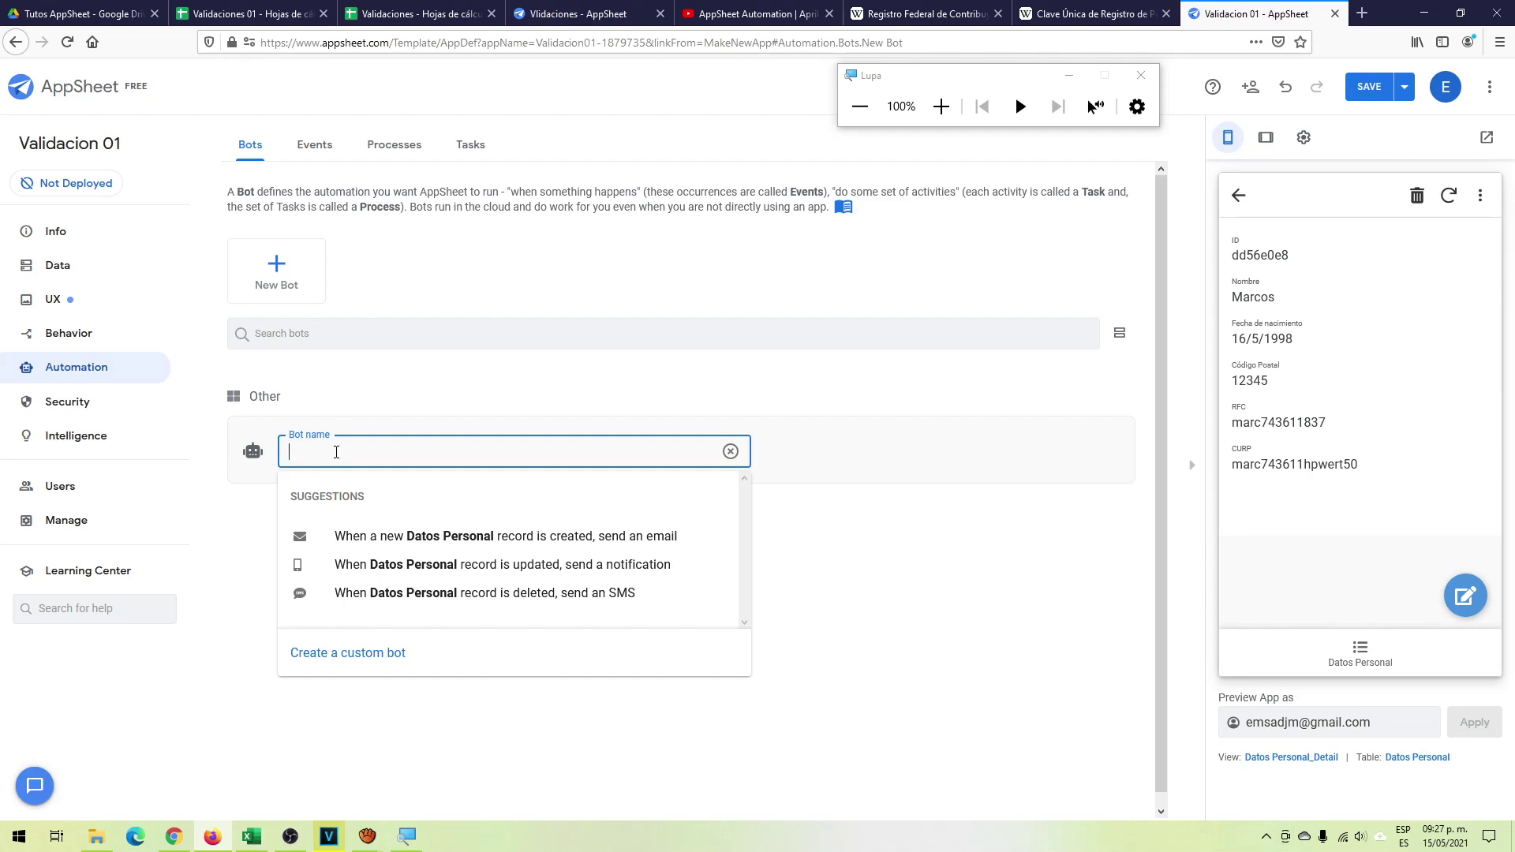
type("Mayus")
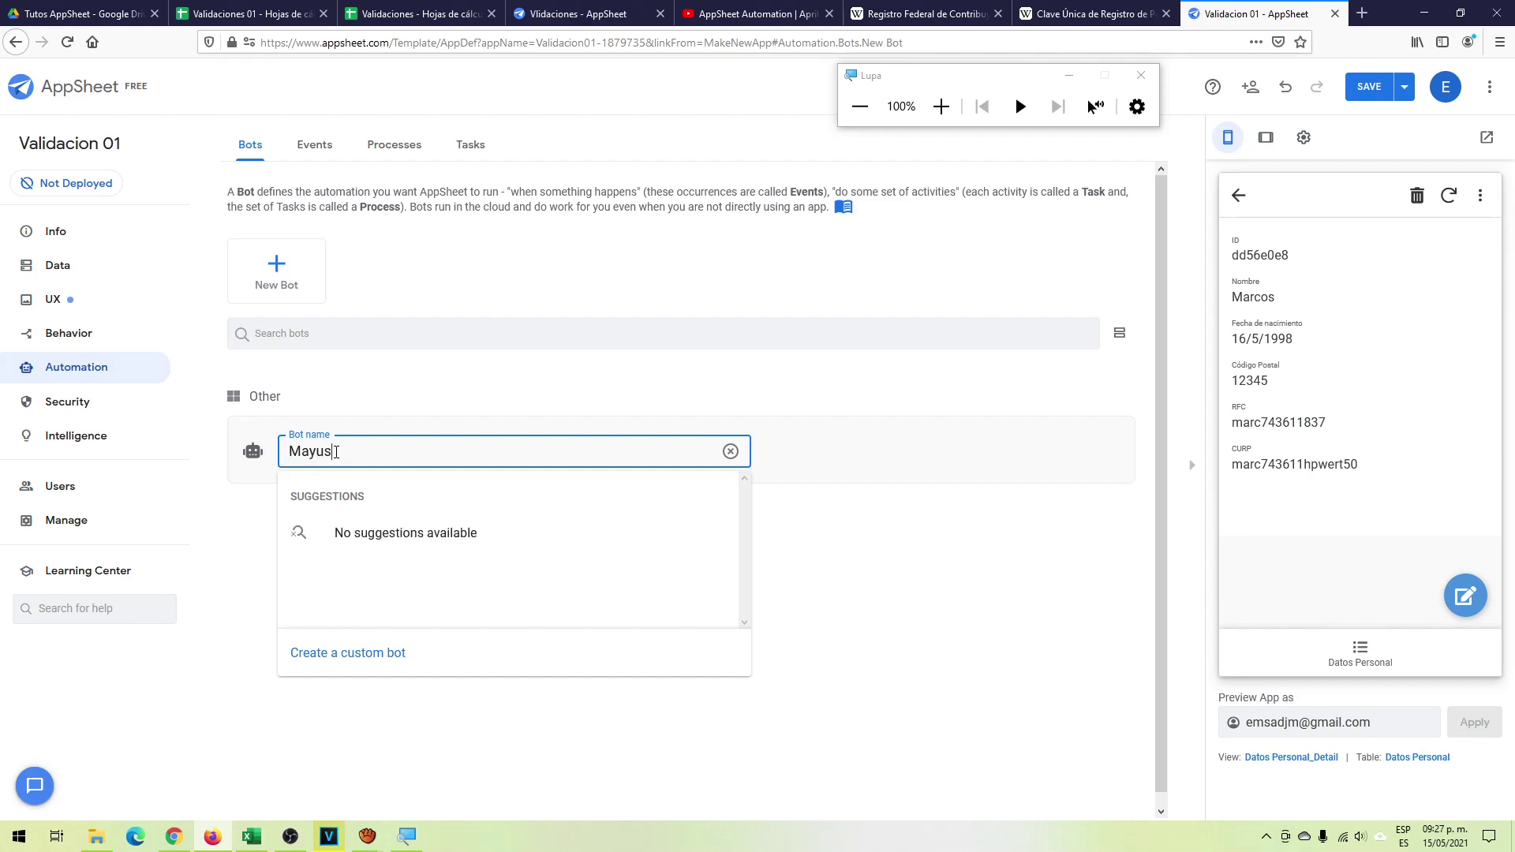
type(" Datos")
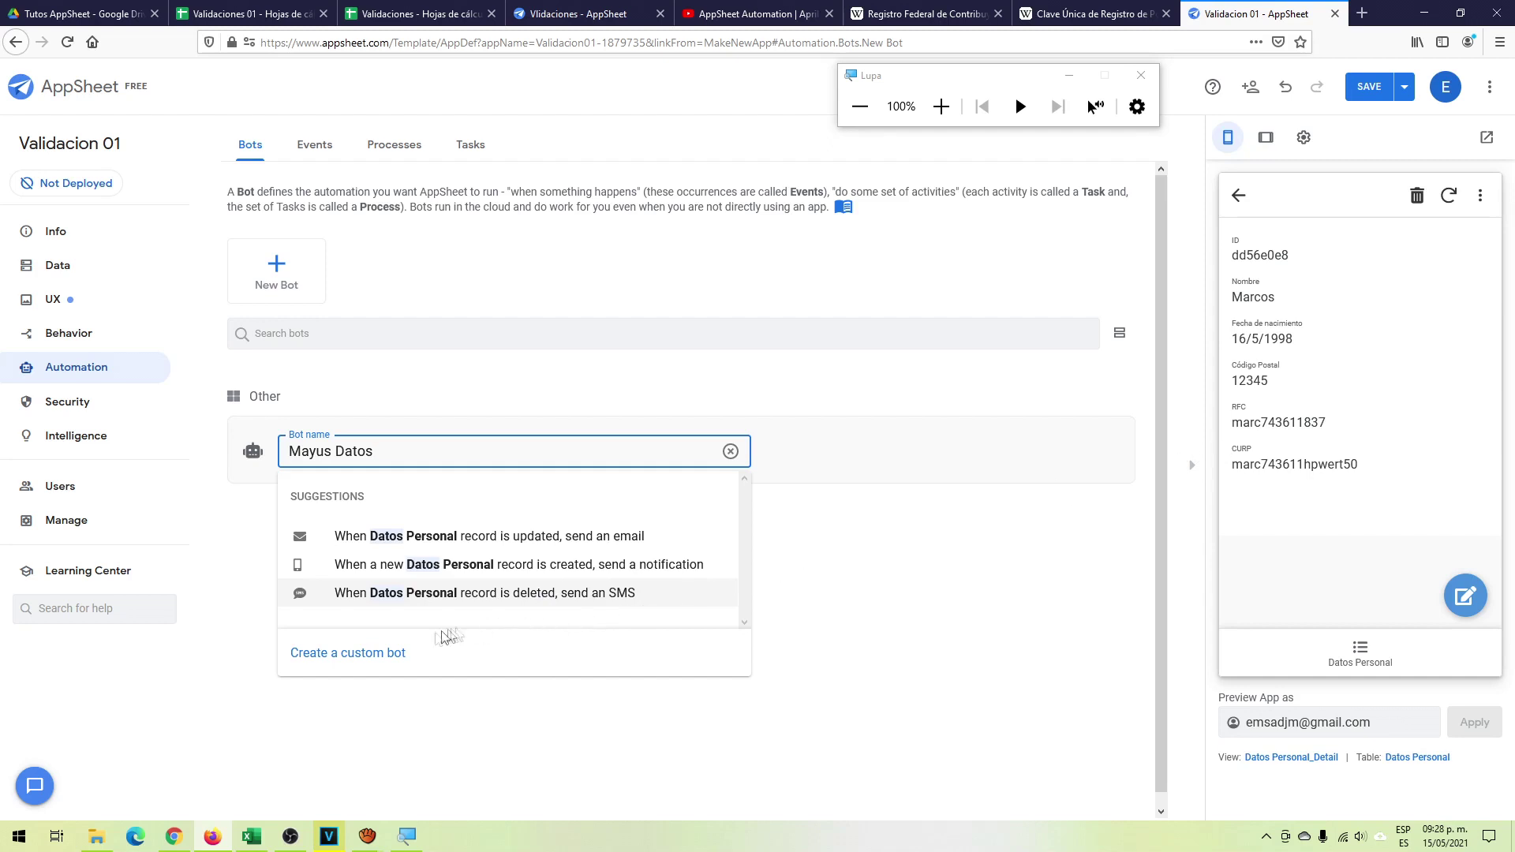
left_click(370, 662)
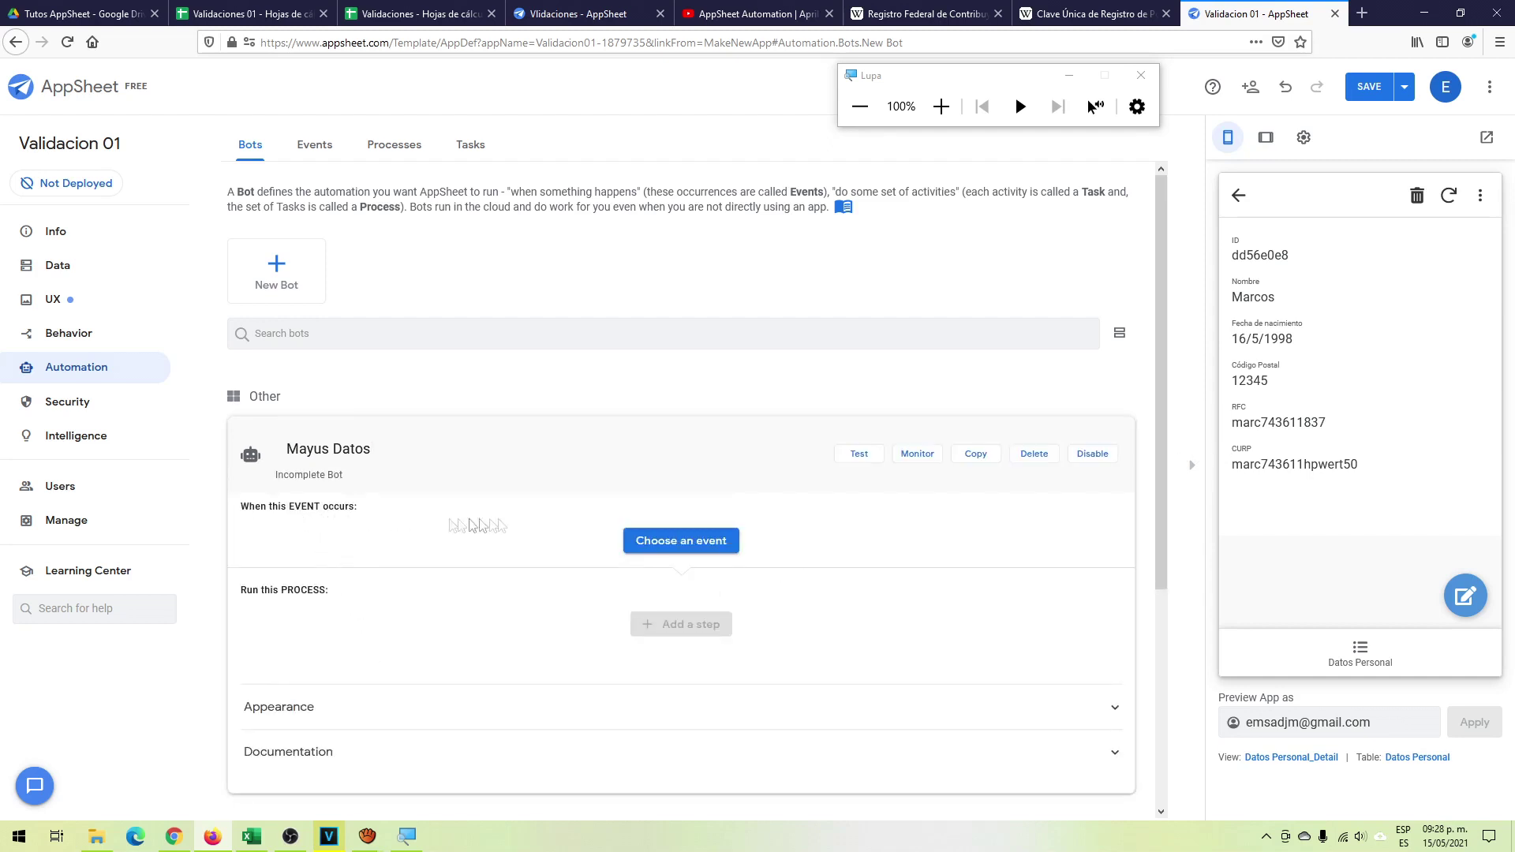
- Set the bot's event to 'A new Datos Personal record is created' and add custom step 'Mayus'
left_click(674, 543)
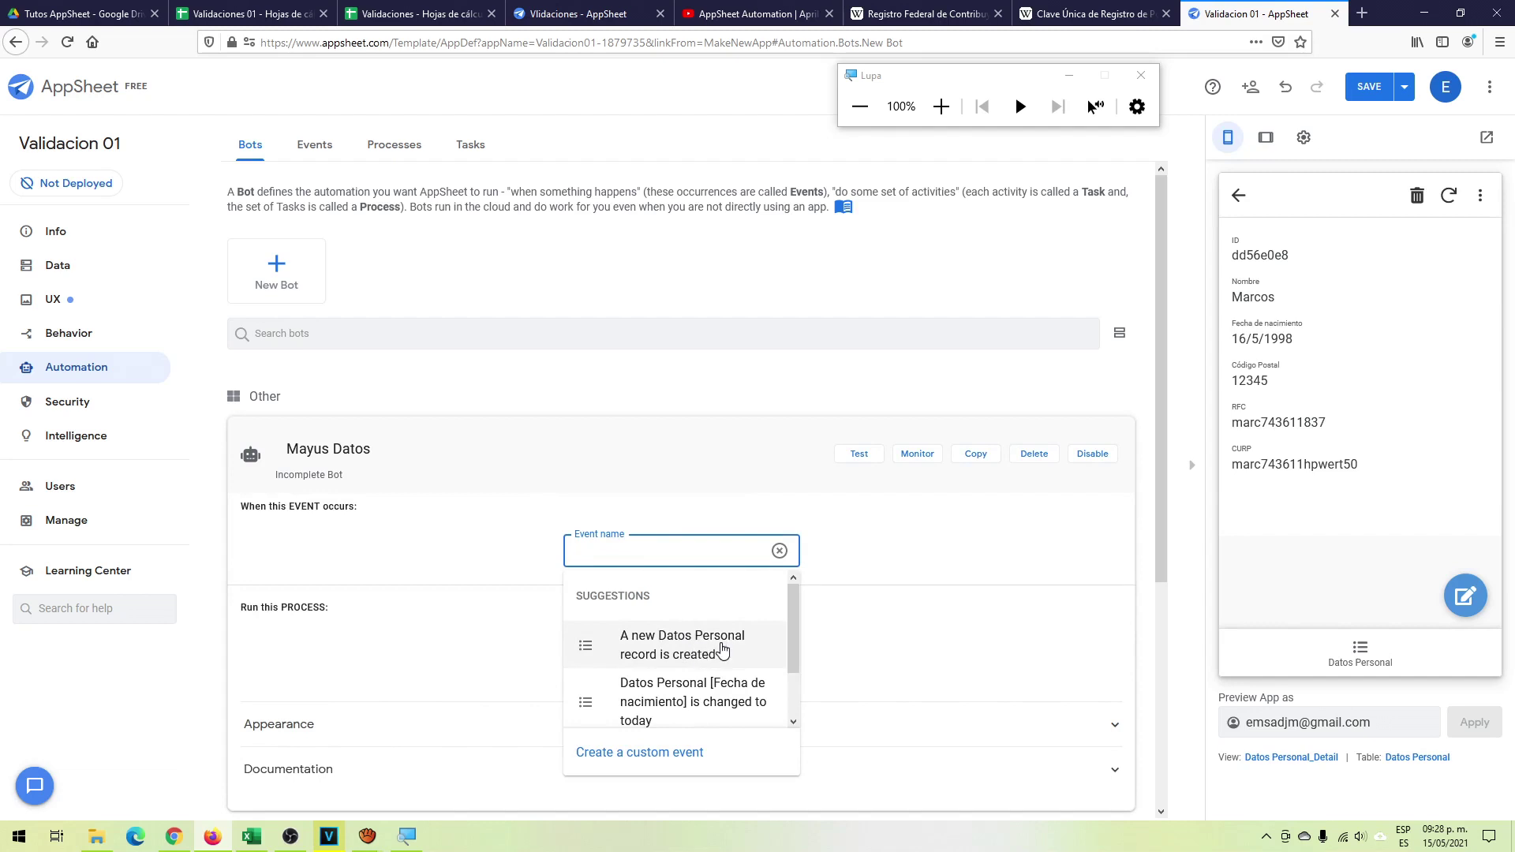
left_click(723, 650)
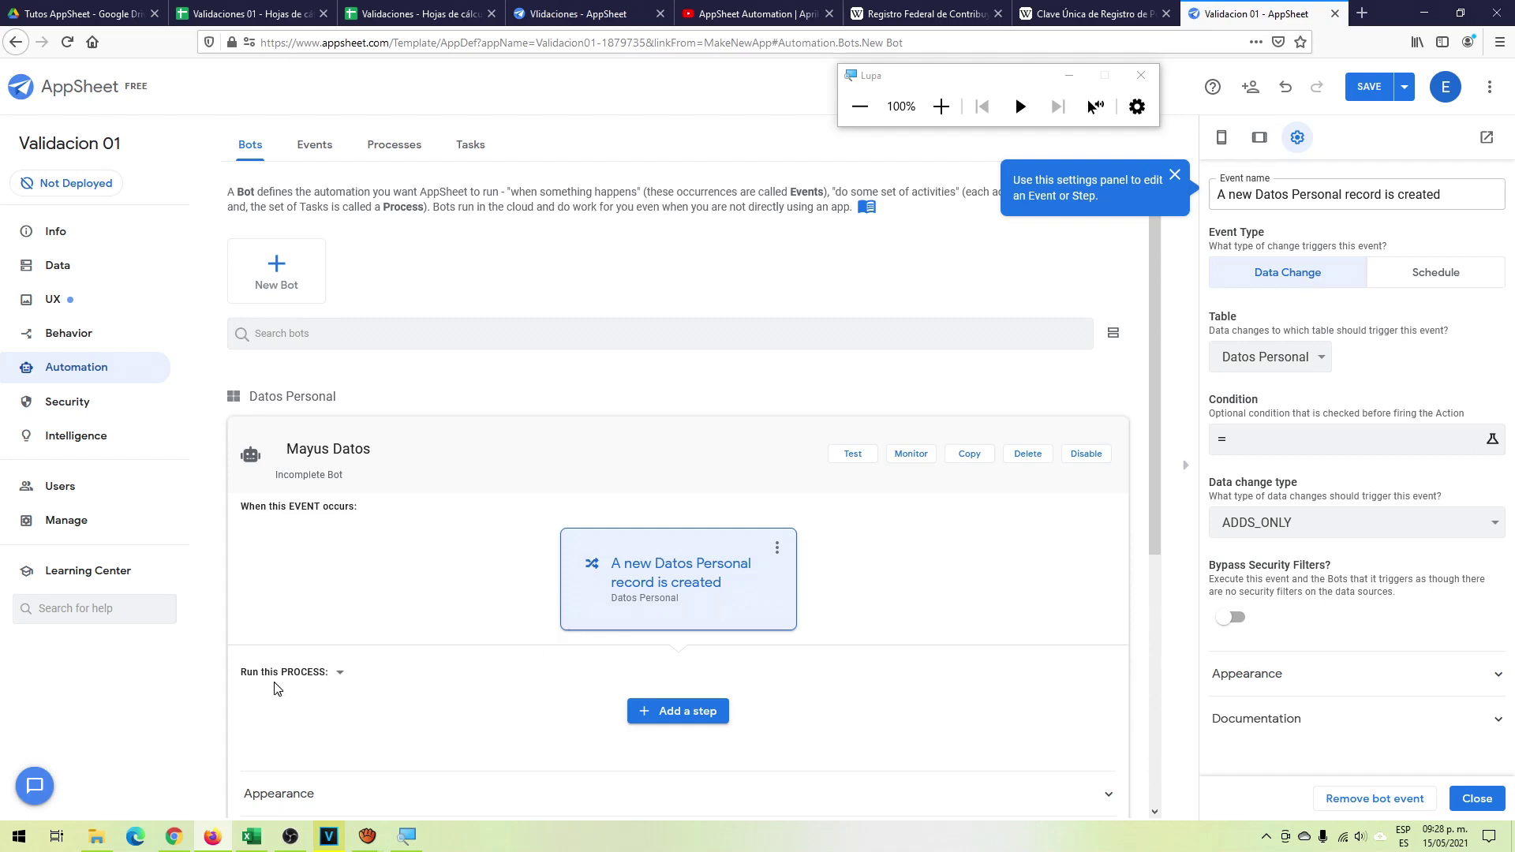
left_click(687, 714)
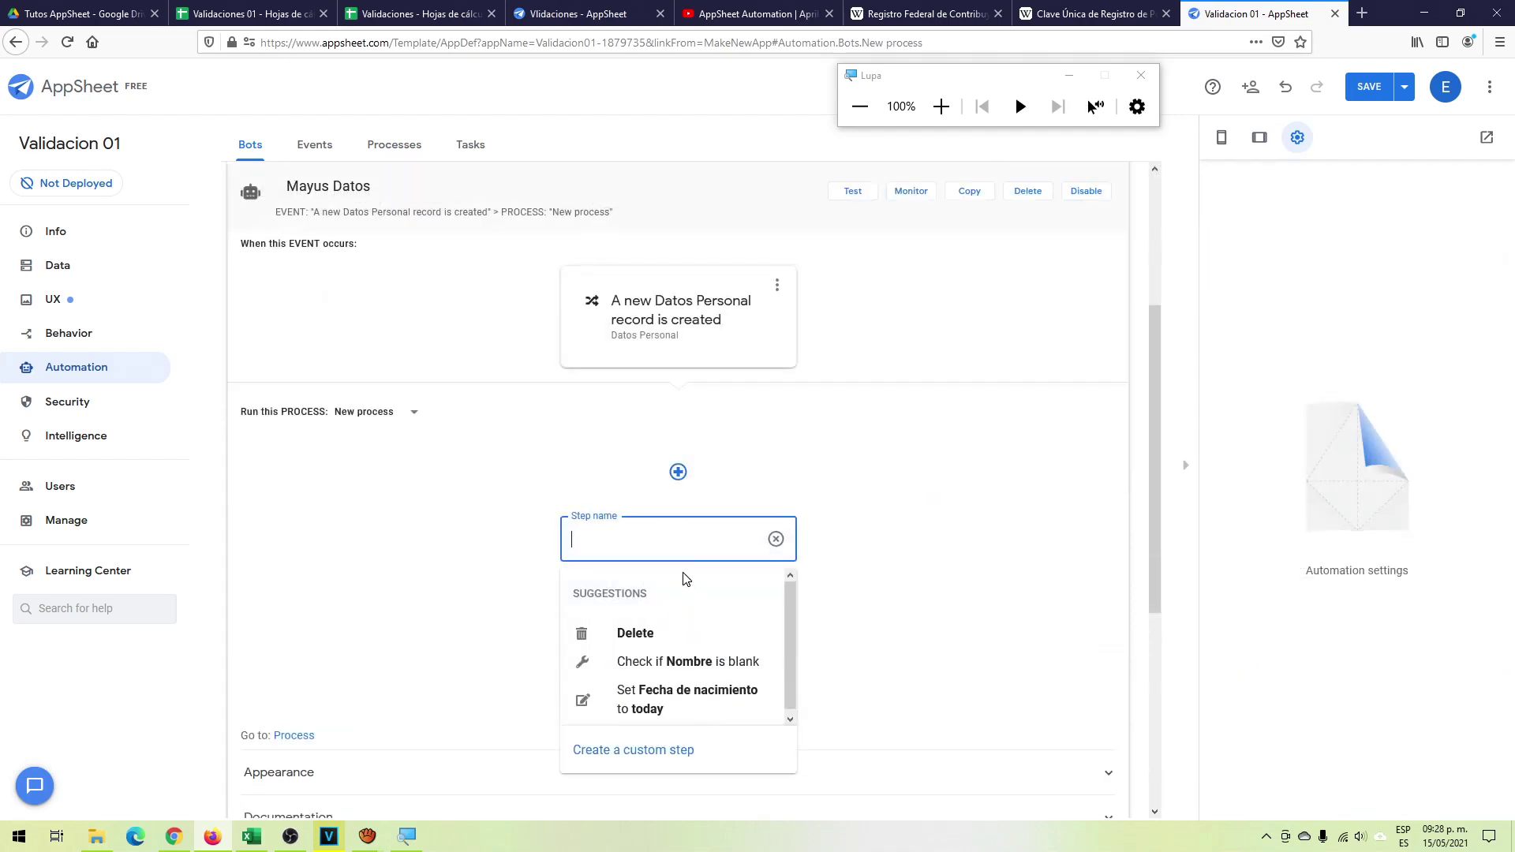
type("Mayus")
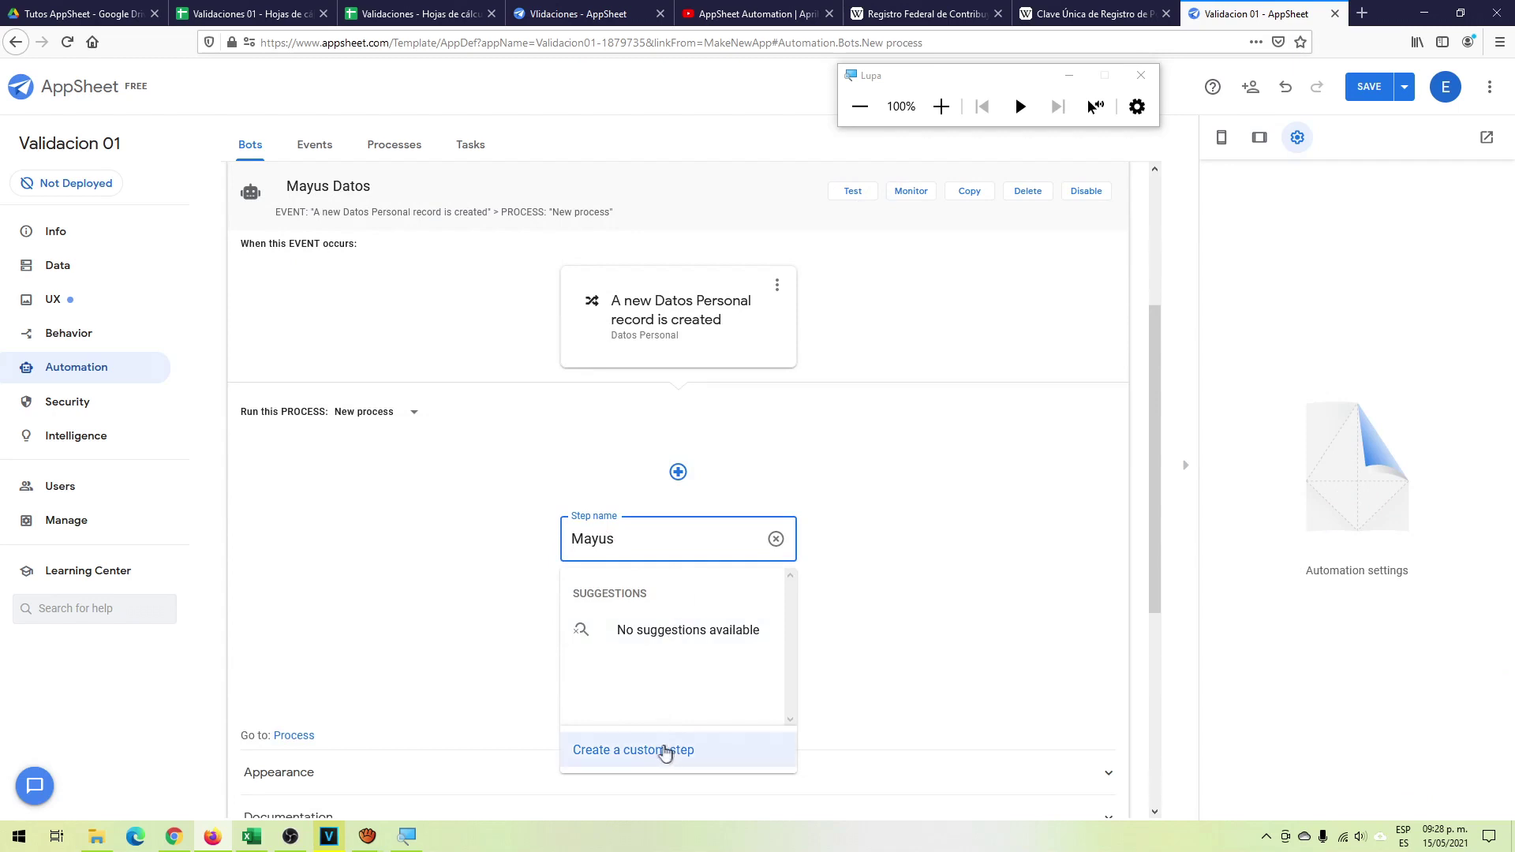
left_click(664, 750)
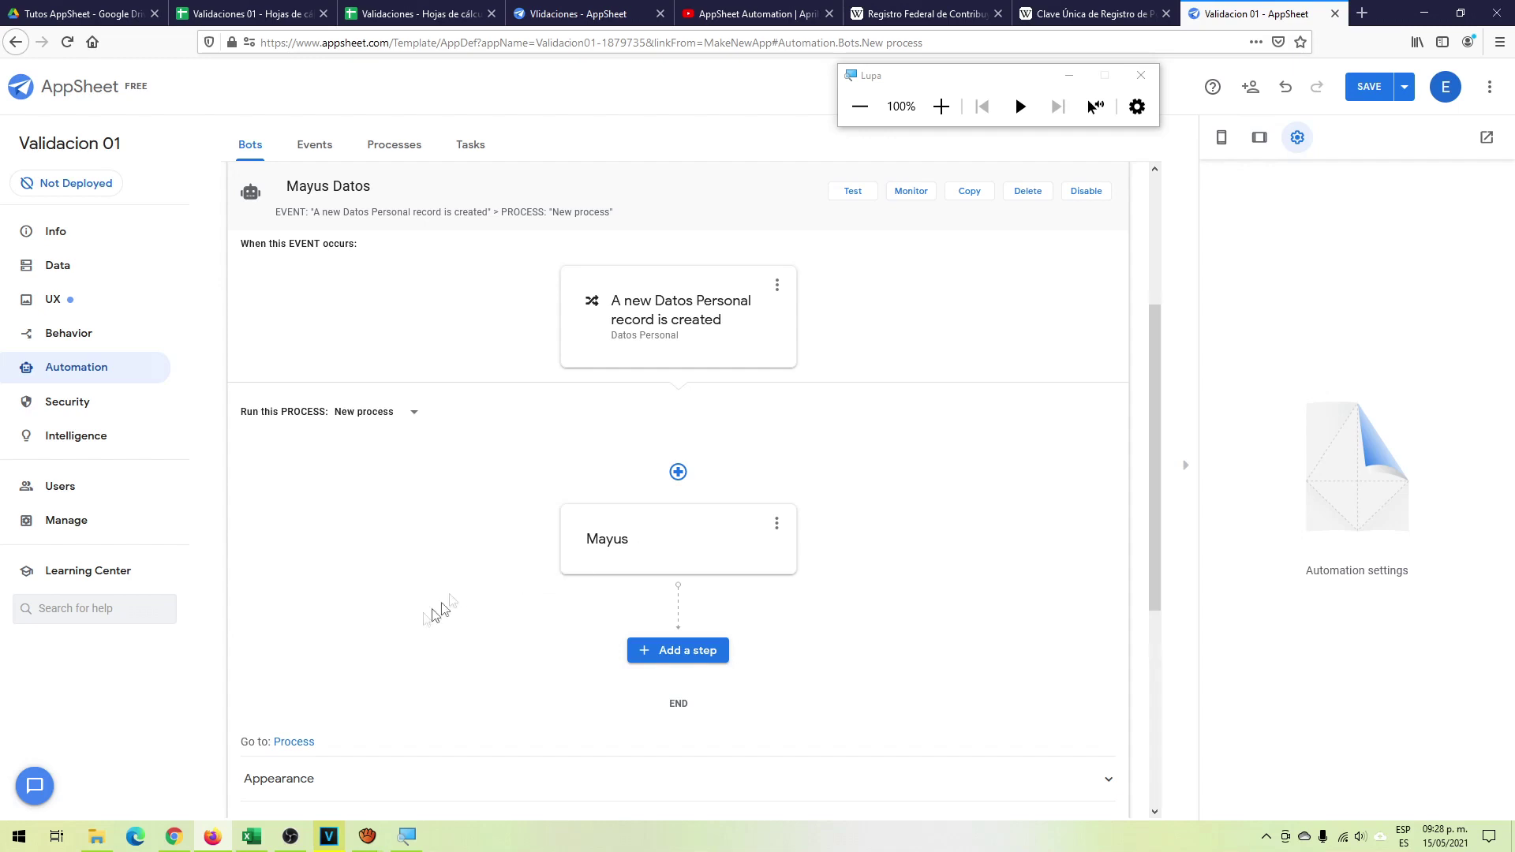
- Open the Mayus step and follow it to the bot's New process on the Processes page
left_click(725, 562)
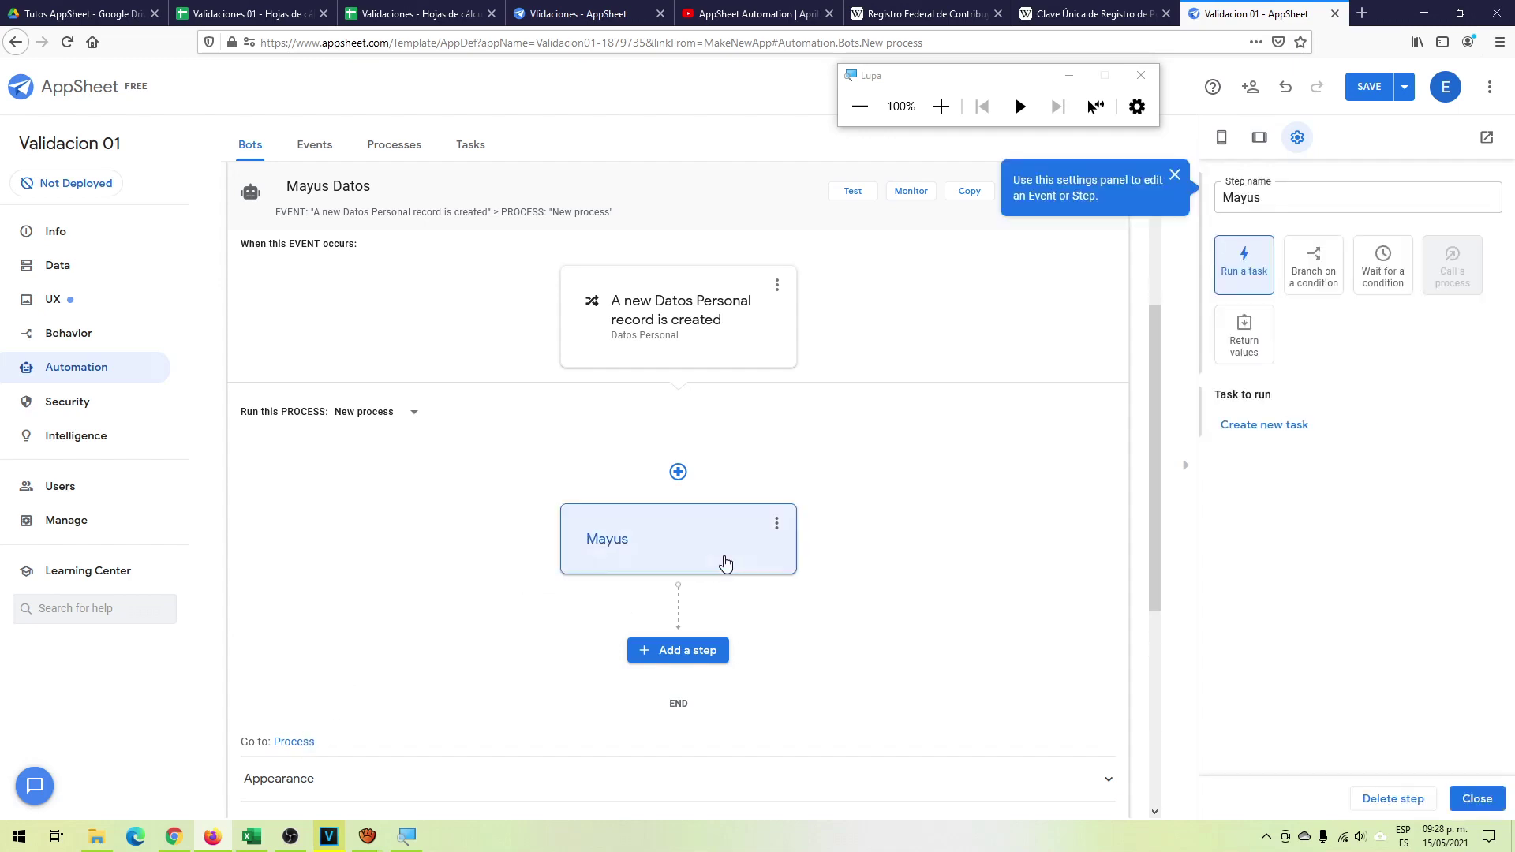
left_click(294, 743)
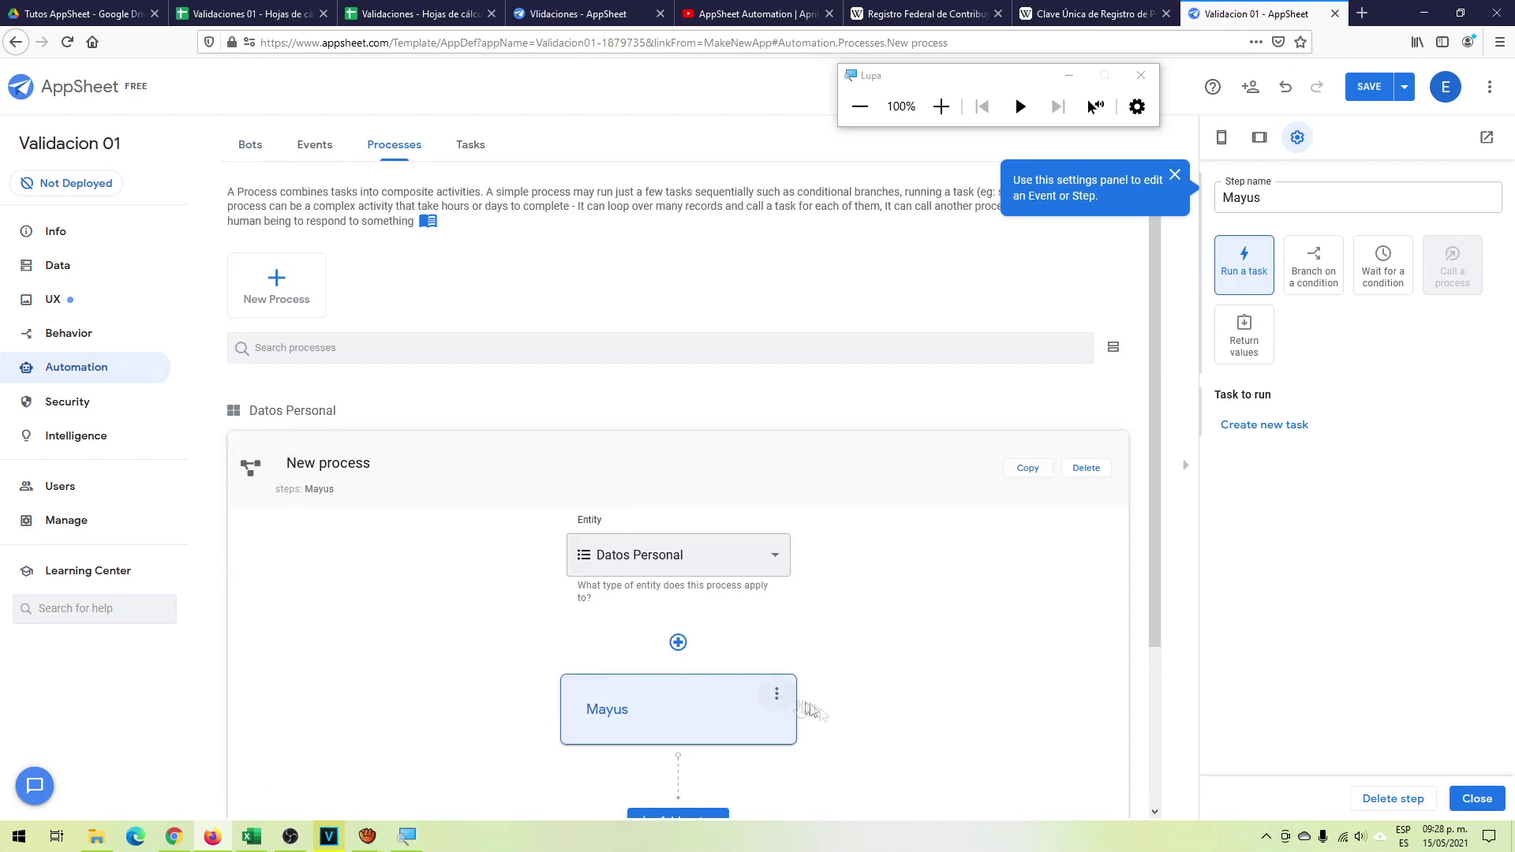
scroll(872, 786, "down", 3)
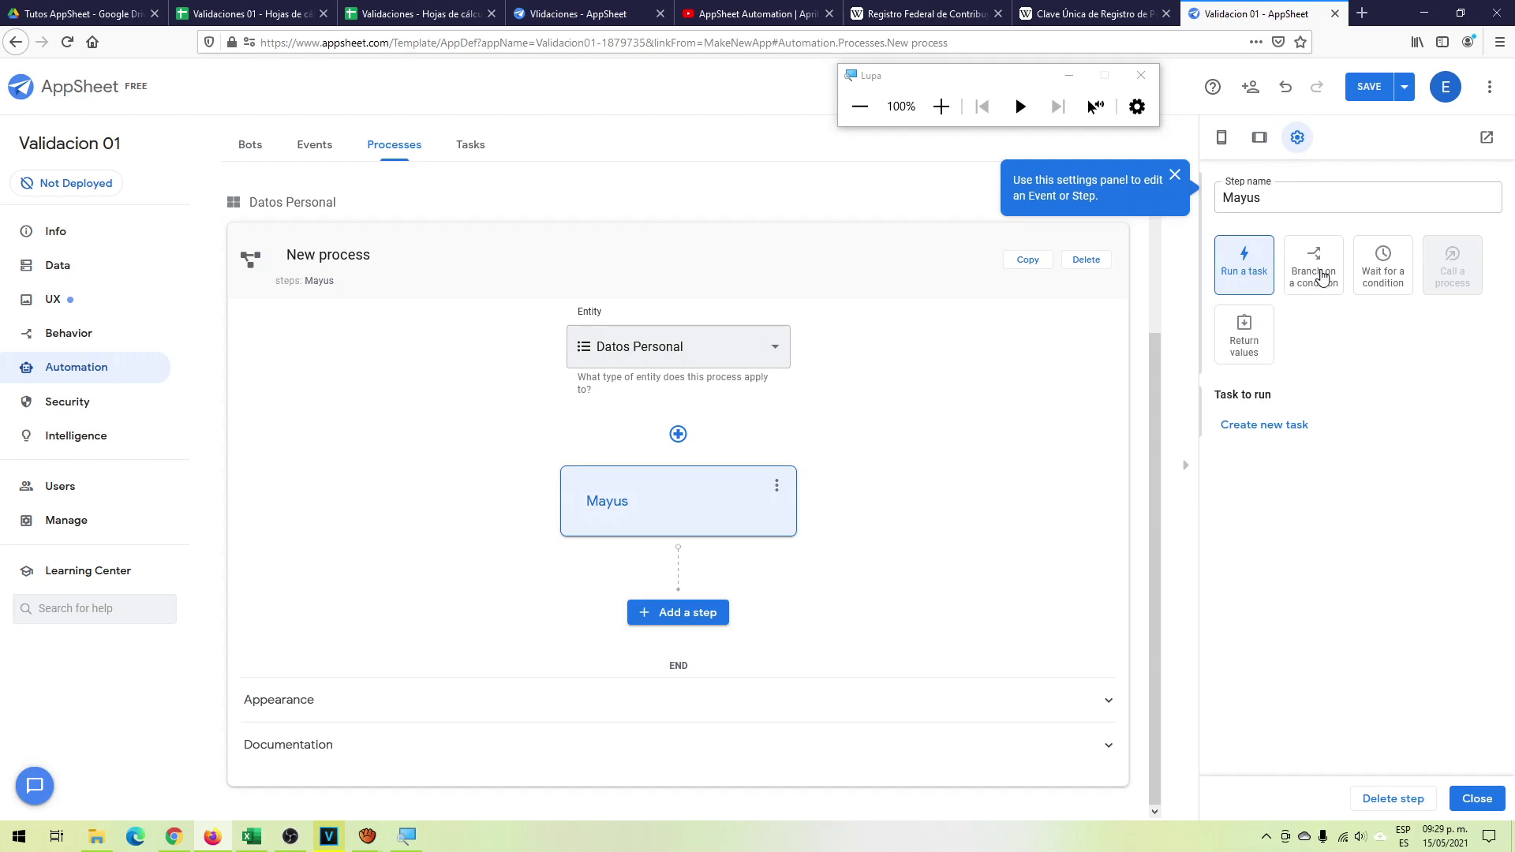
- Create a new task 'Mayusculas' for the Mayus step, set to Change data
left_click(1283, 427)
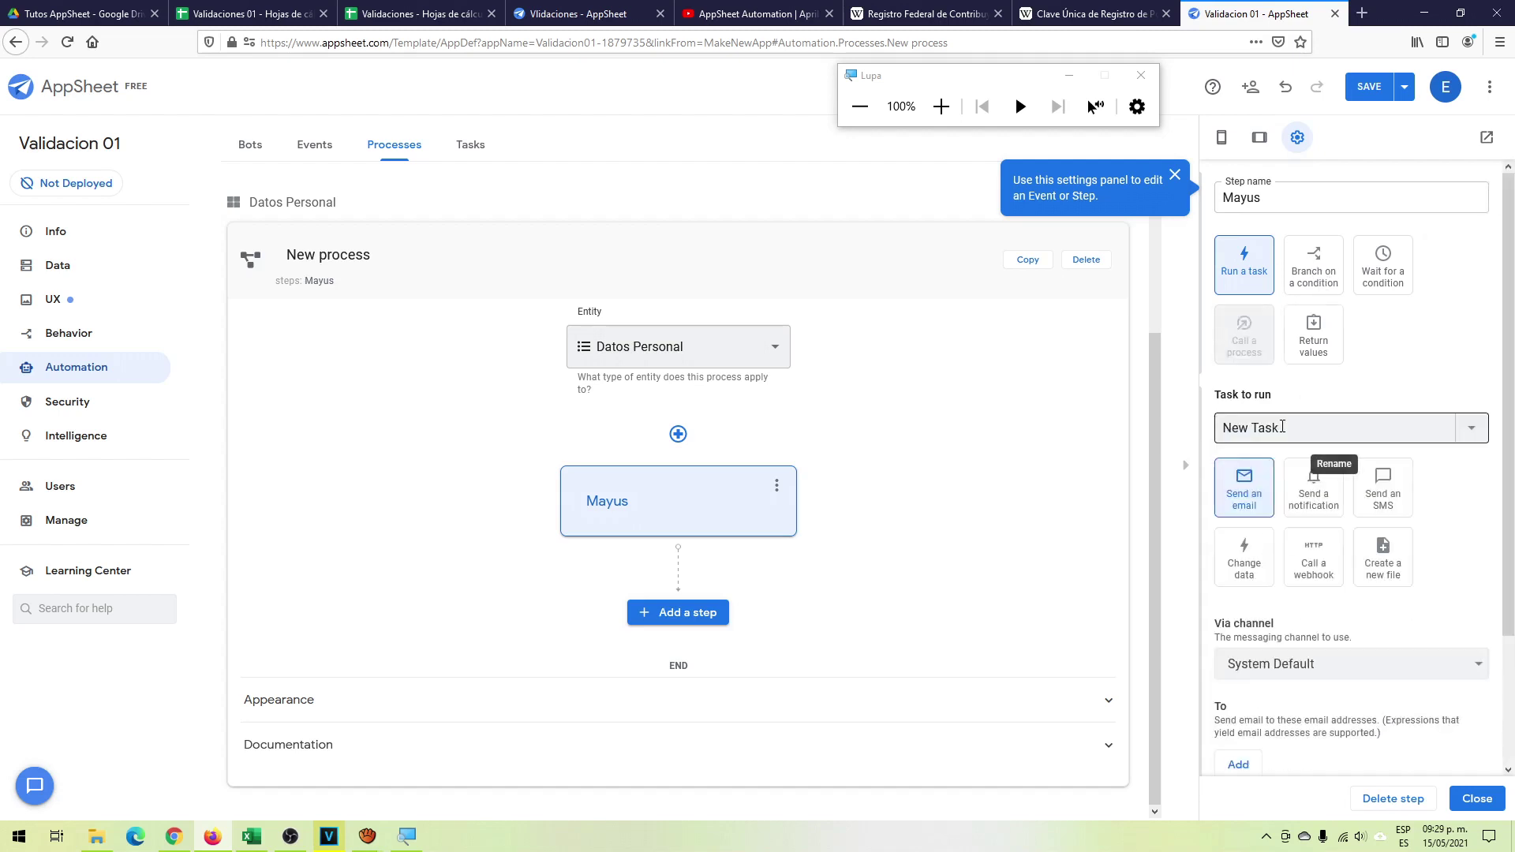
left_click_drag(1295, 429, 1225, 433)
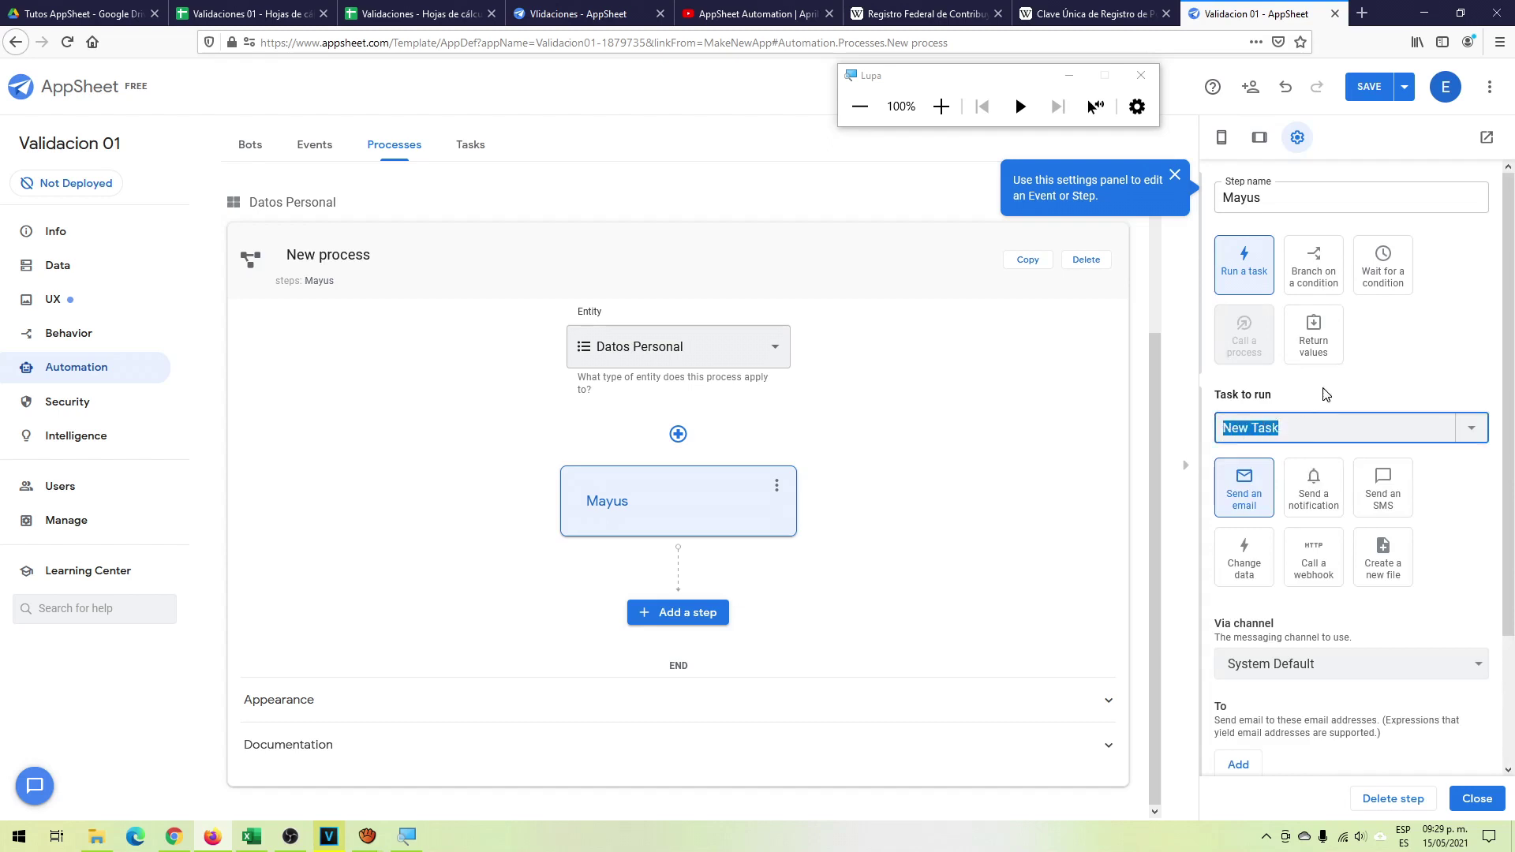
type("Mayusculas")
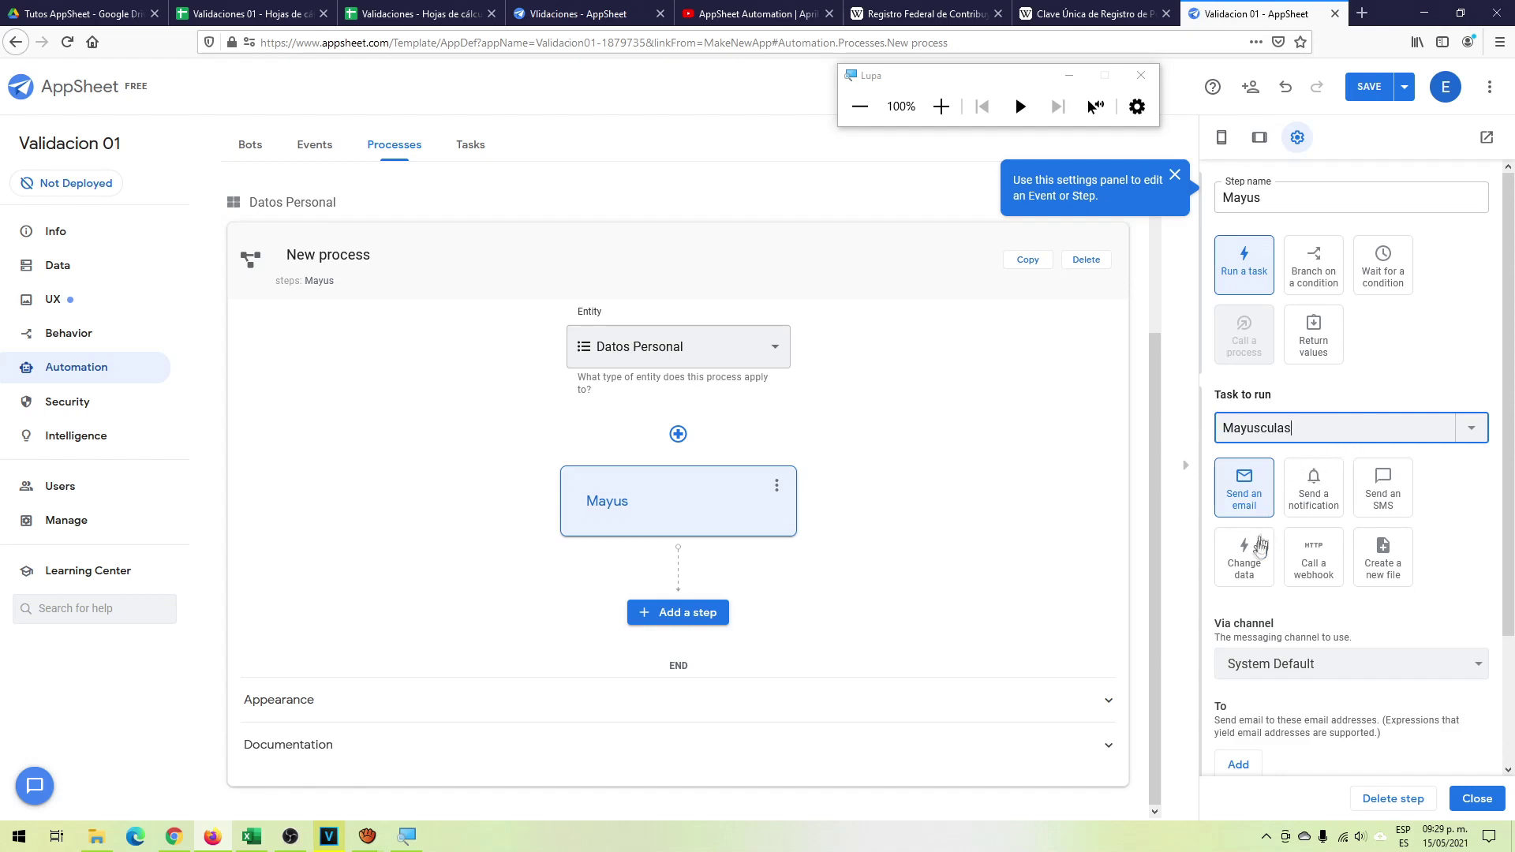
left_click(1254, 570)
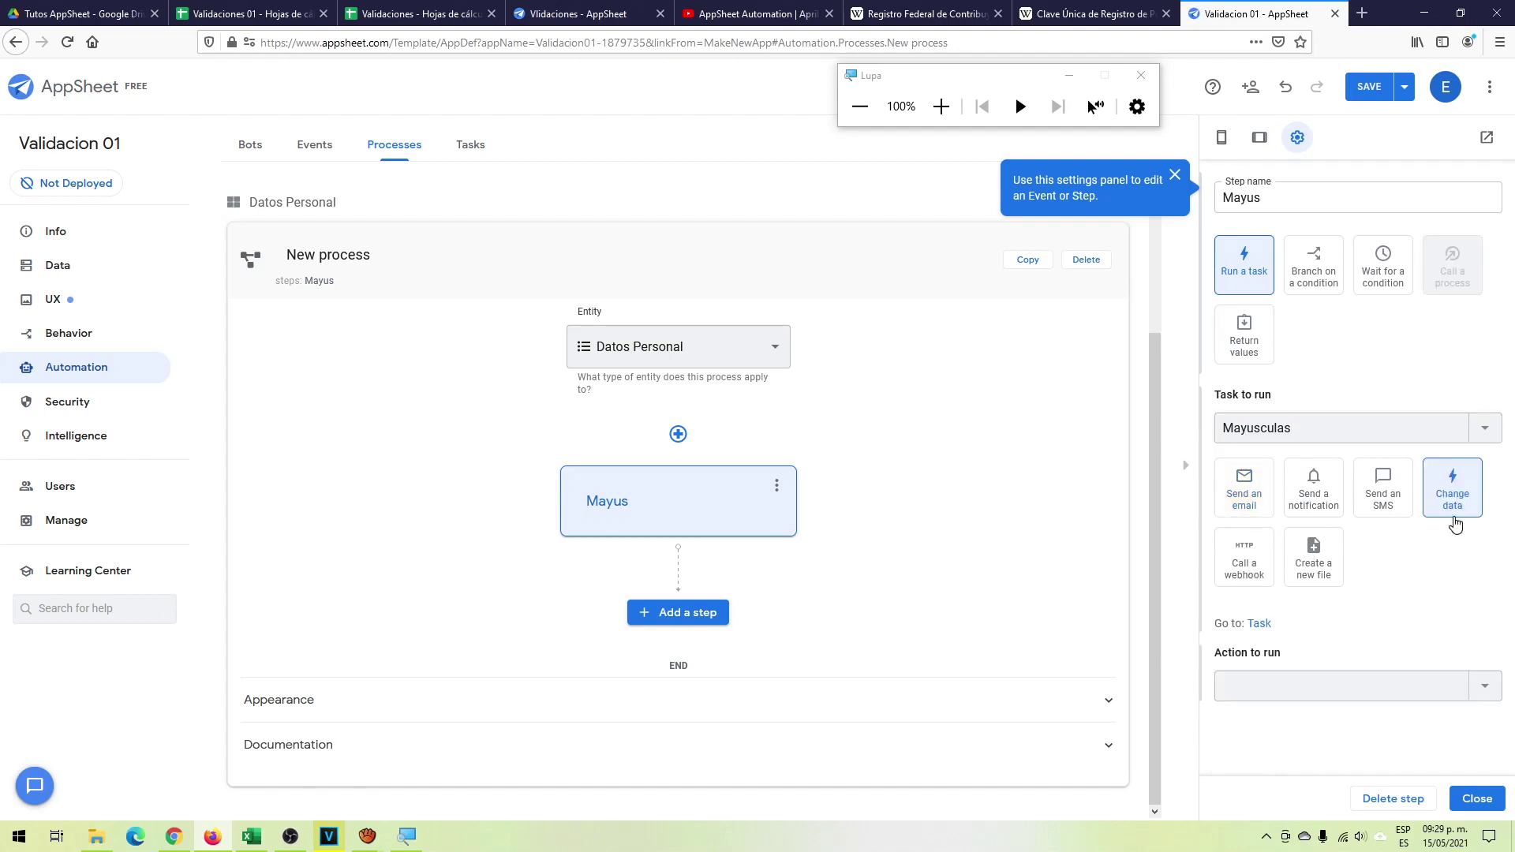
- Create a new action for the task and name it 'Cambiar a Mayus'
left_click(1326, 684)
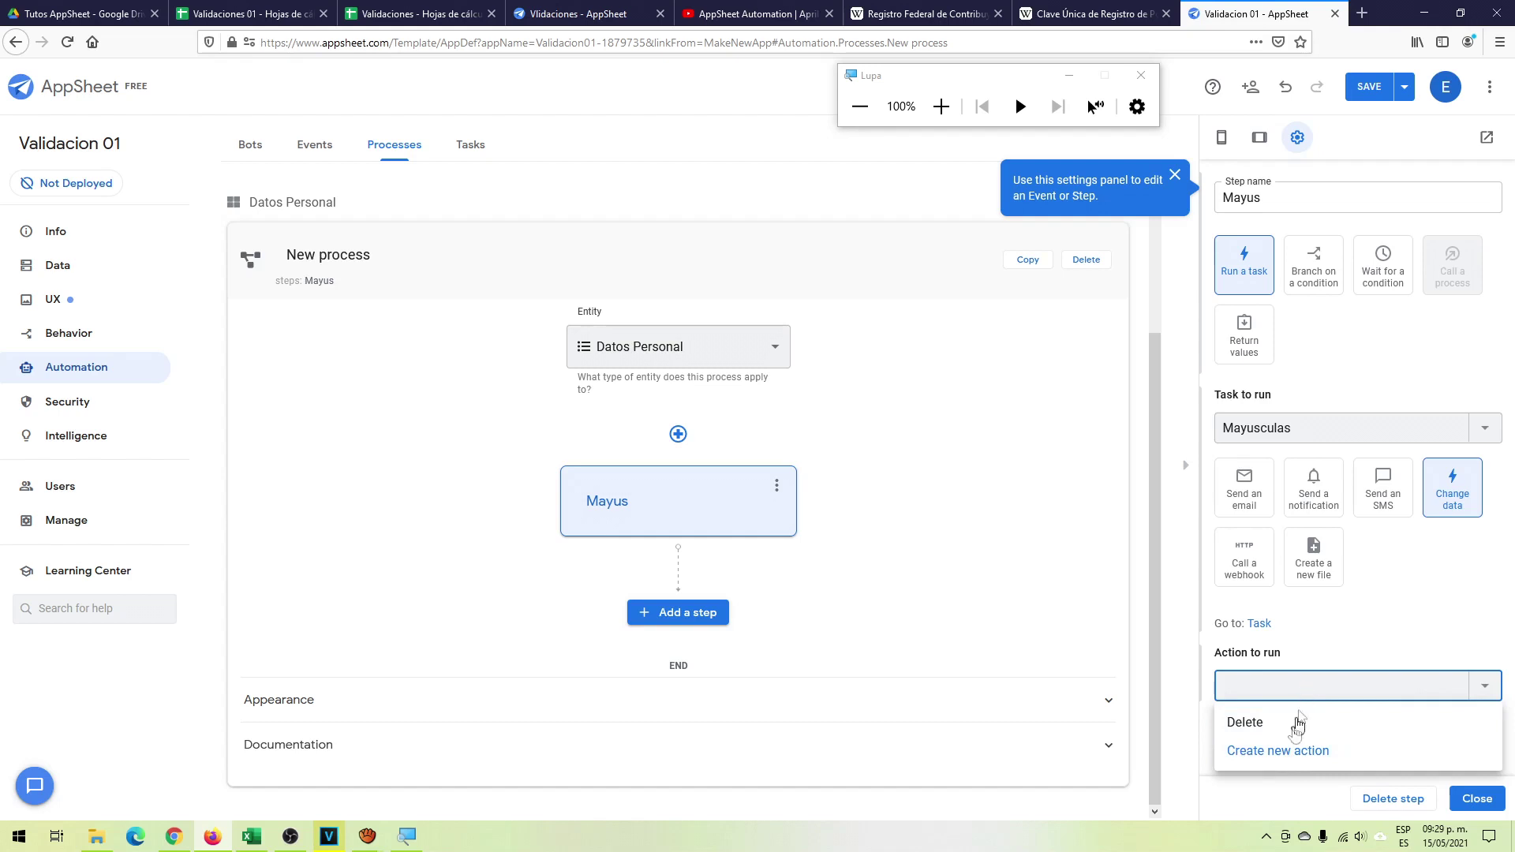
left_click(1282, 751)
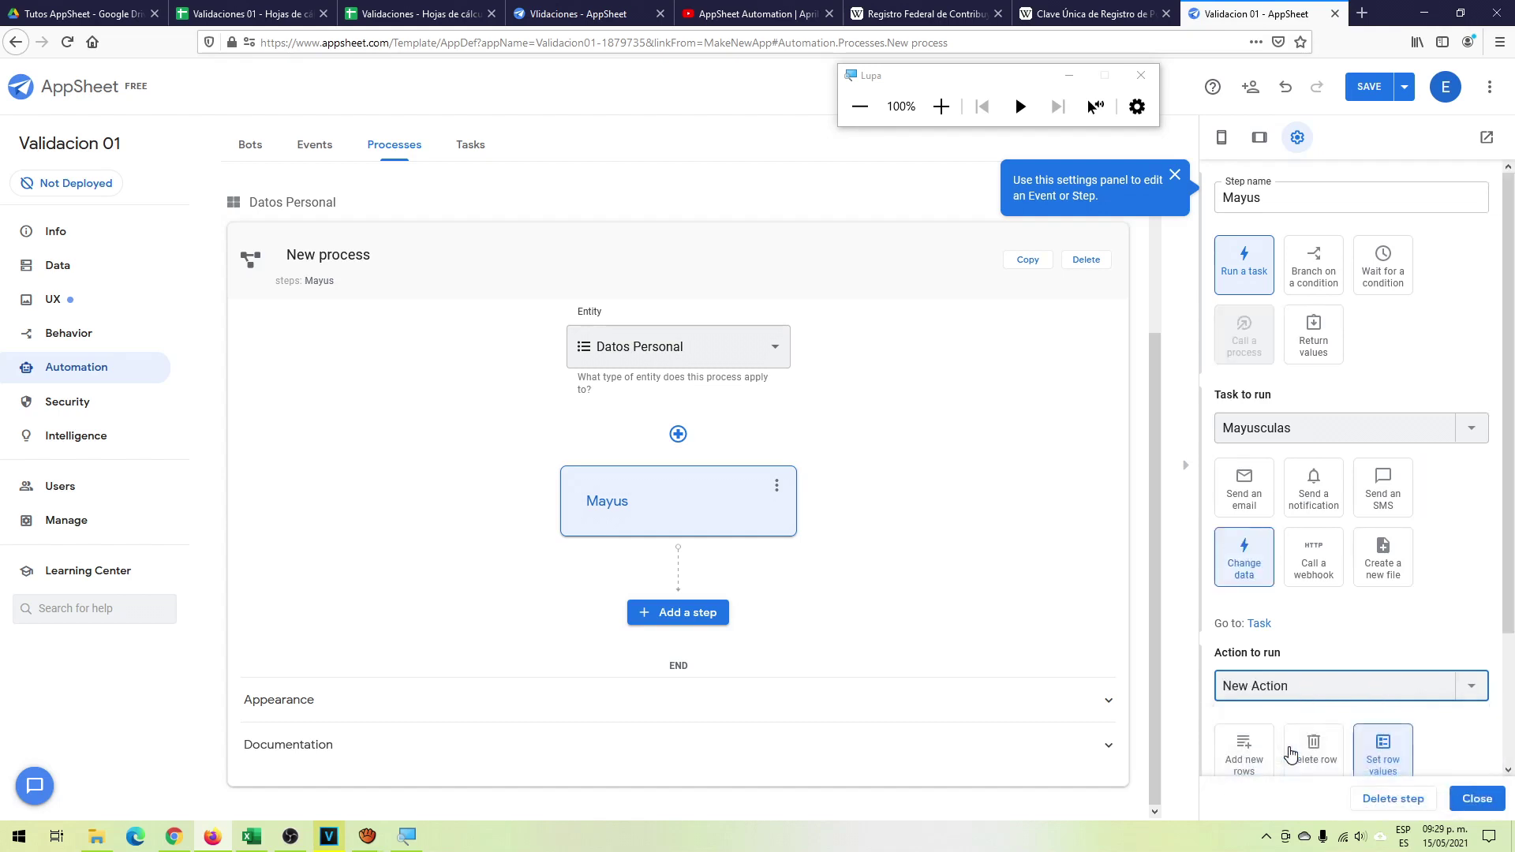
triple_click(1307, 686)
type("Cambiar a Mayus")
- Make the action set the RFC column and open the expression editor for its value
scroll(1374, 689, "down", 1)
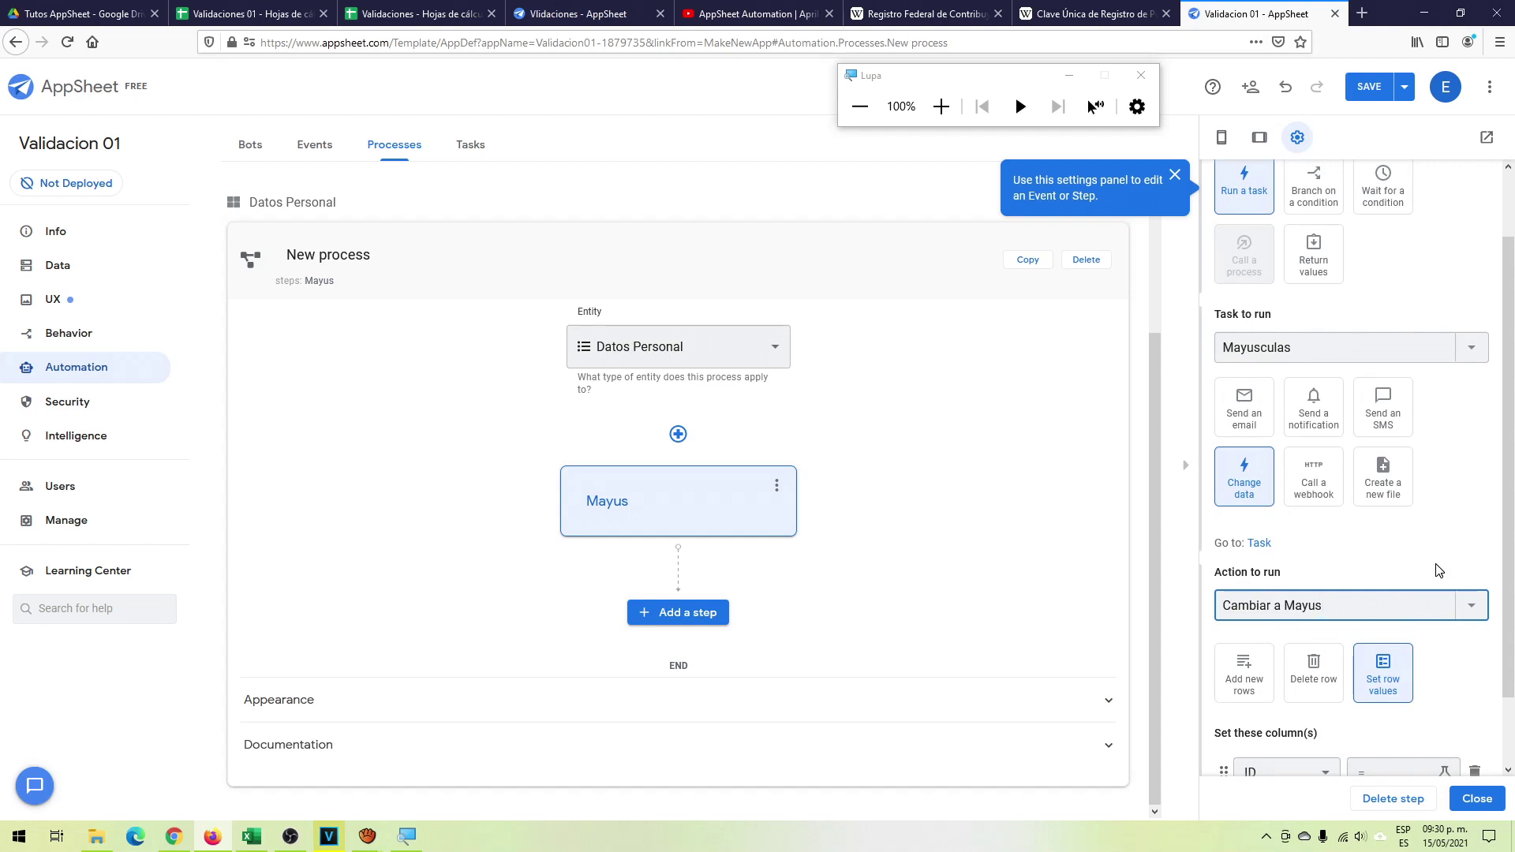
scroll(1438, 571, "down", 1)
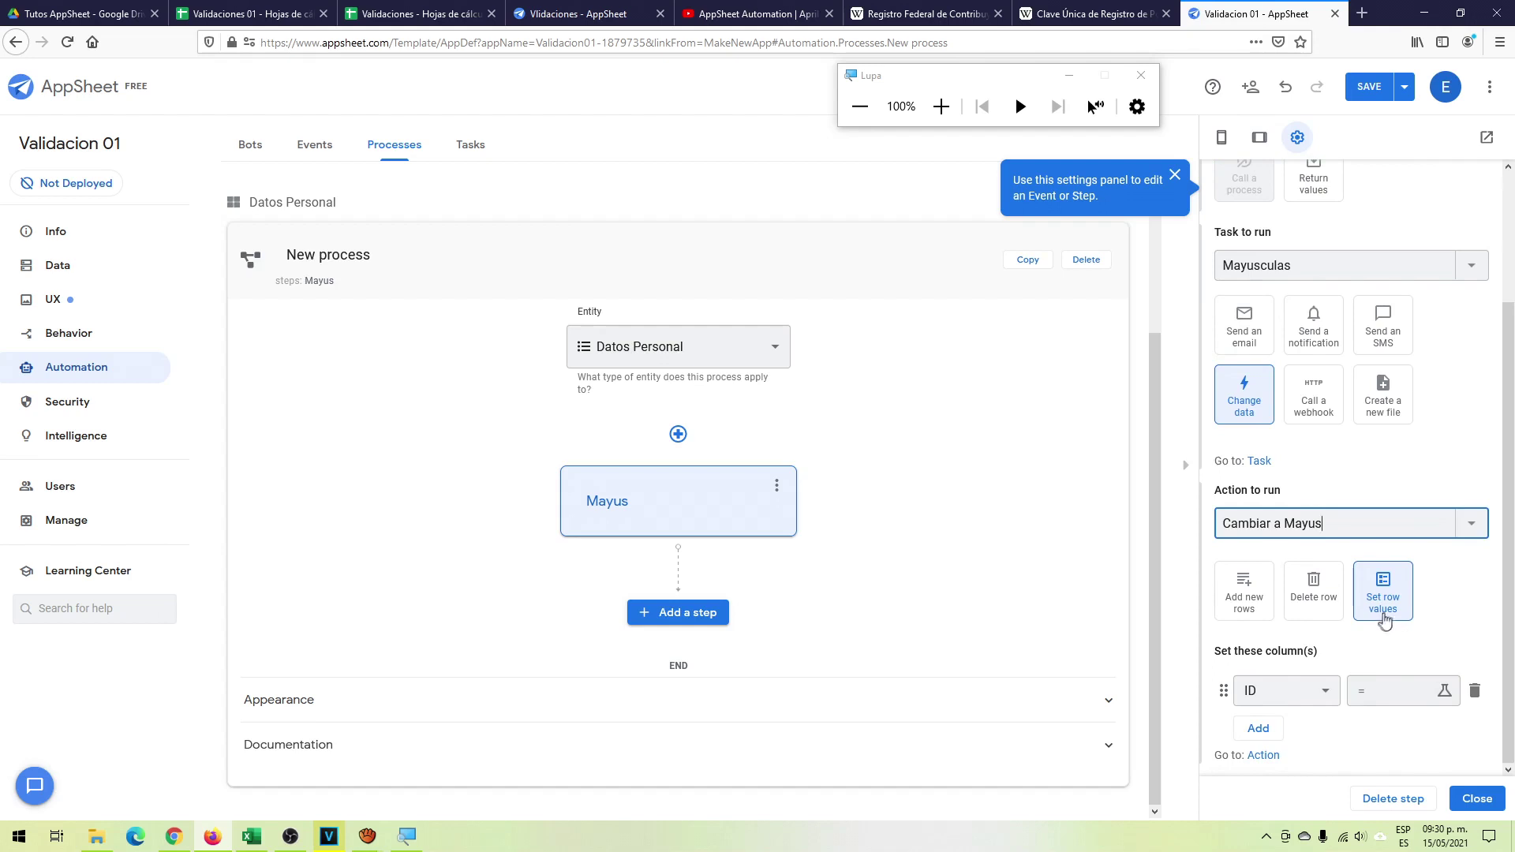
left_click(1331, 697)
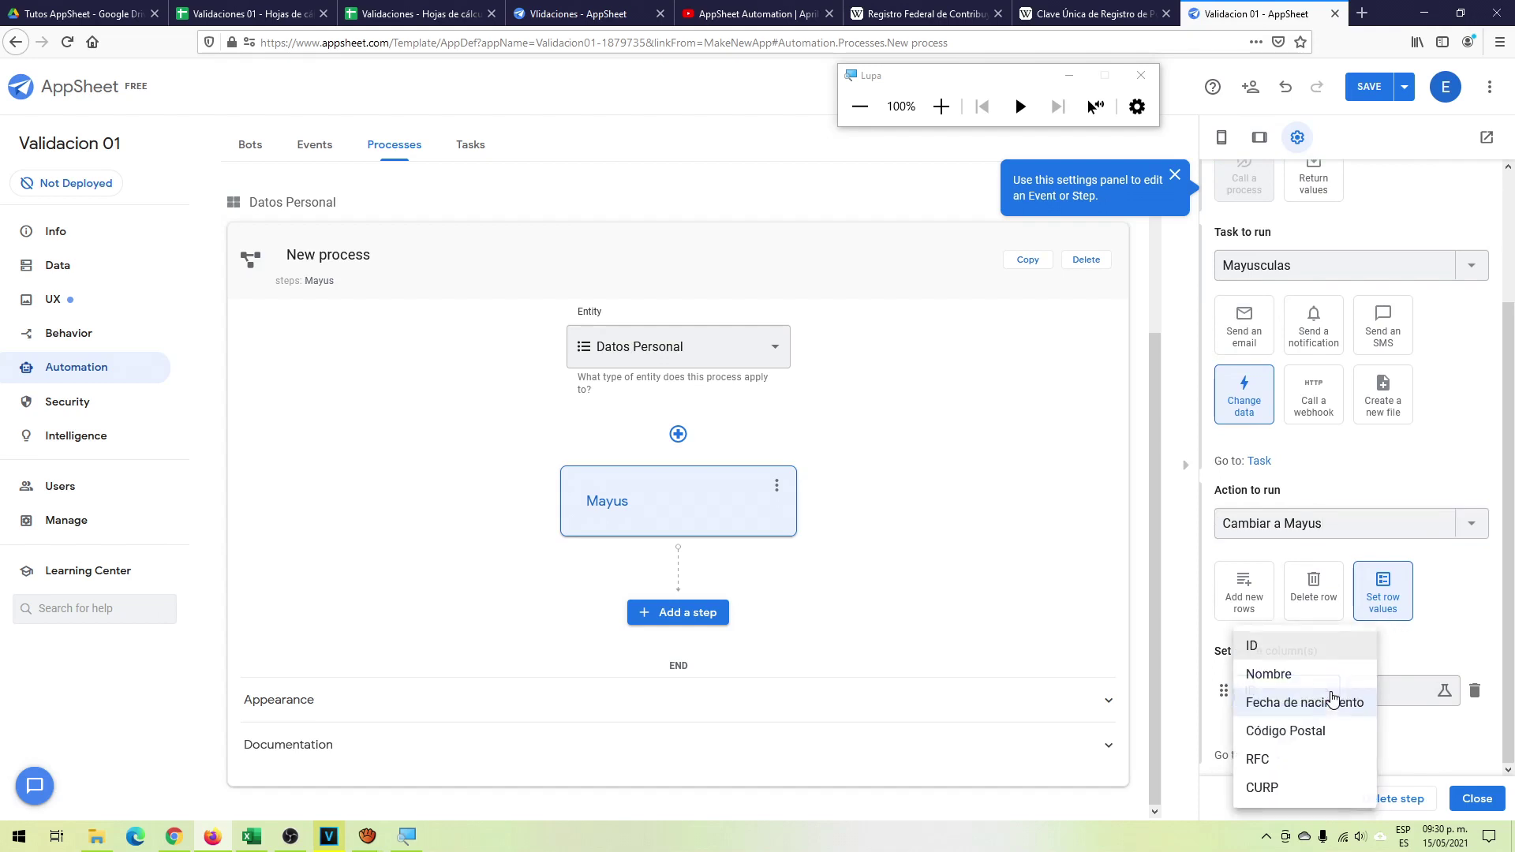
left_click(1278, 759)
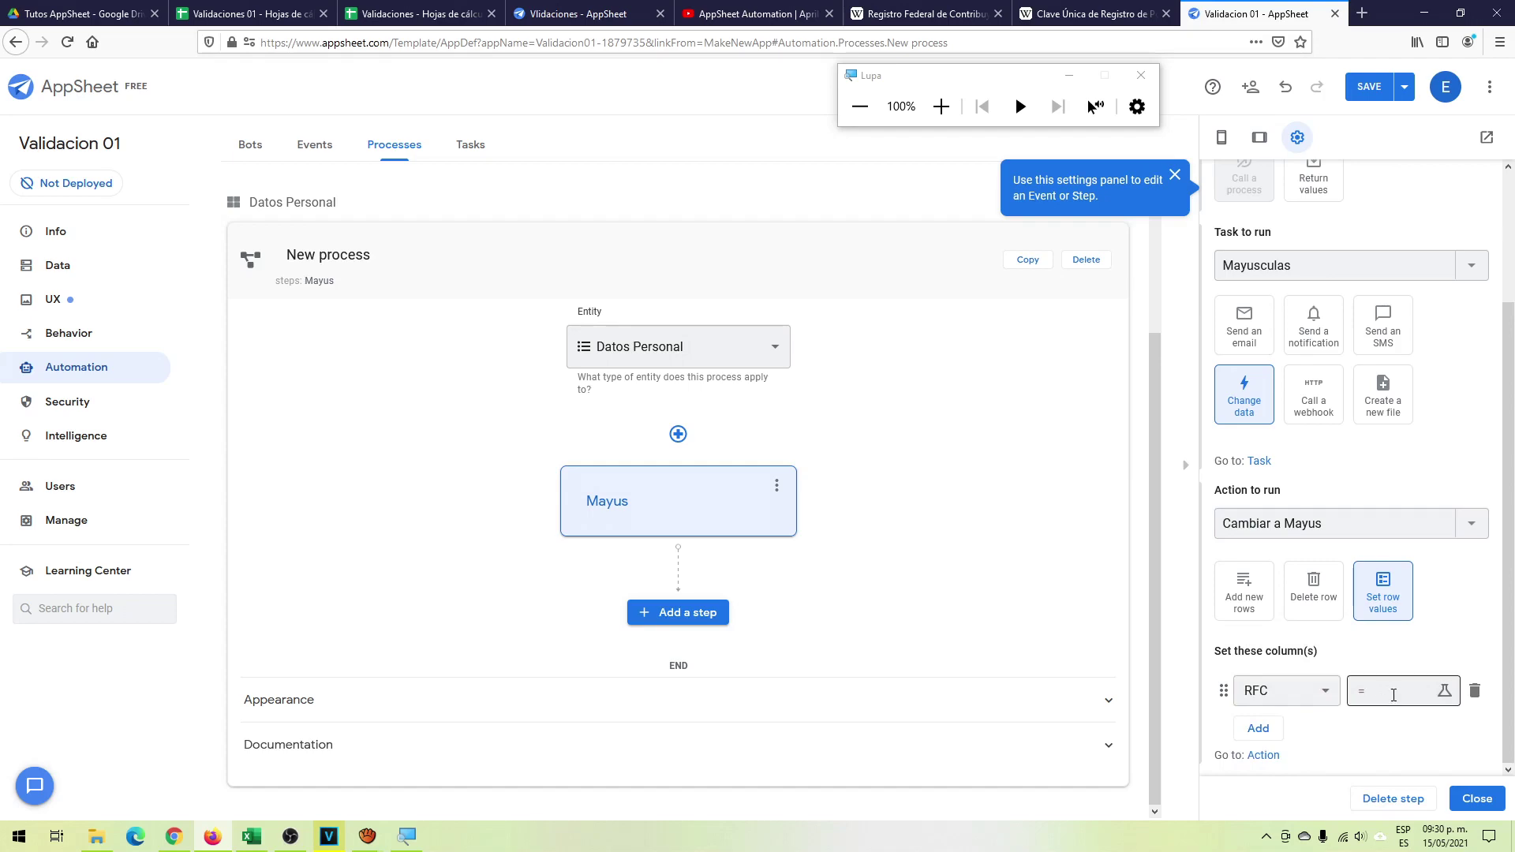
left_click(1394, 696)
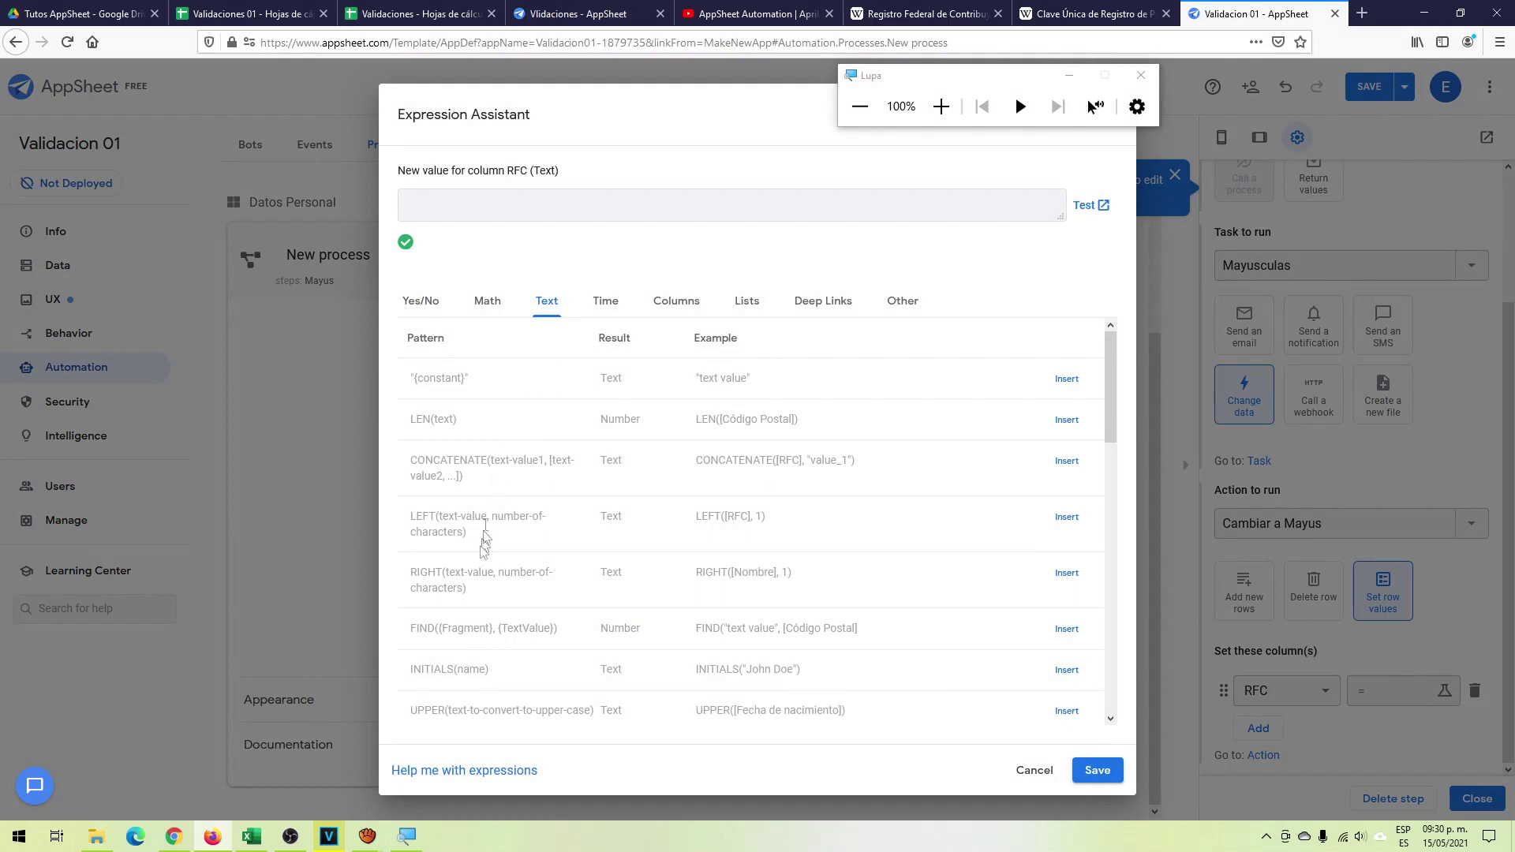
- Set RFC's new value to UPPER([RFC]) and save the expression
left_click(1067, 711)
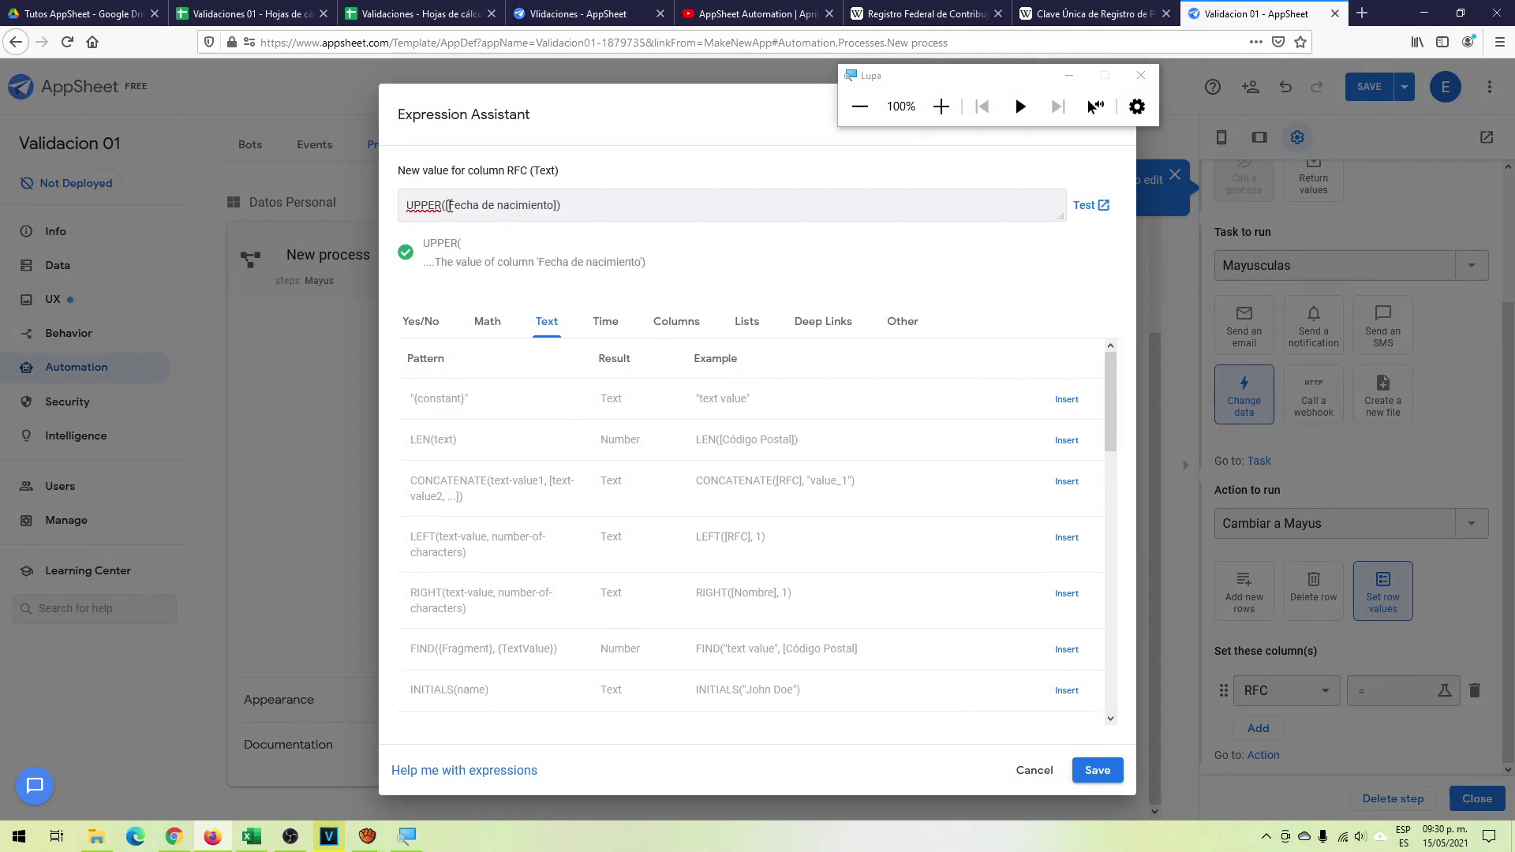
left_click_drag(449, 206, 553, 202)
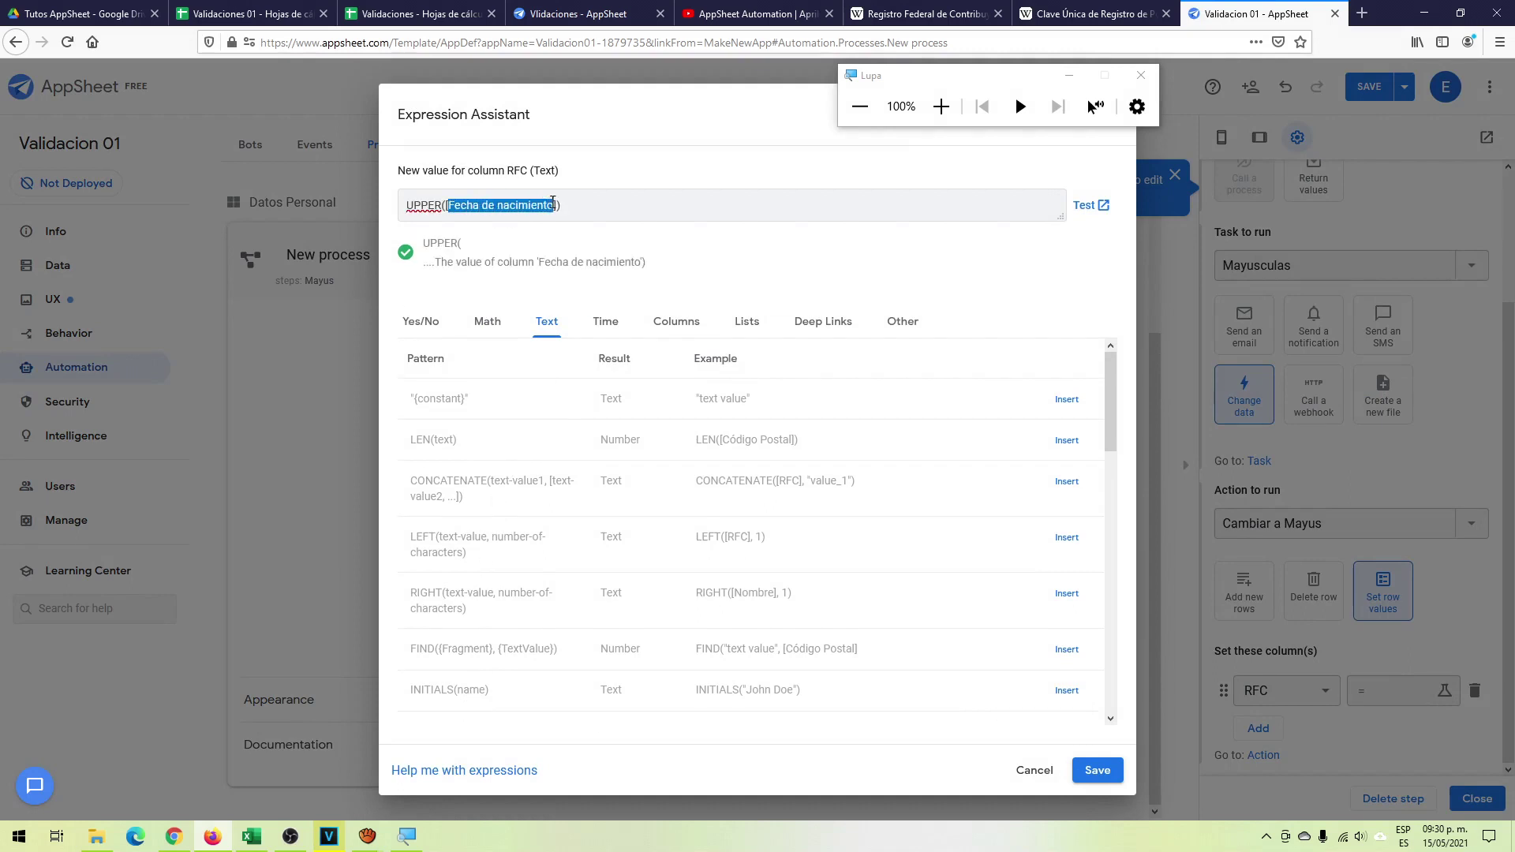
type("RFC")
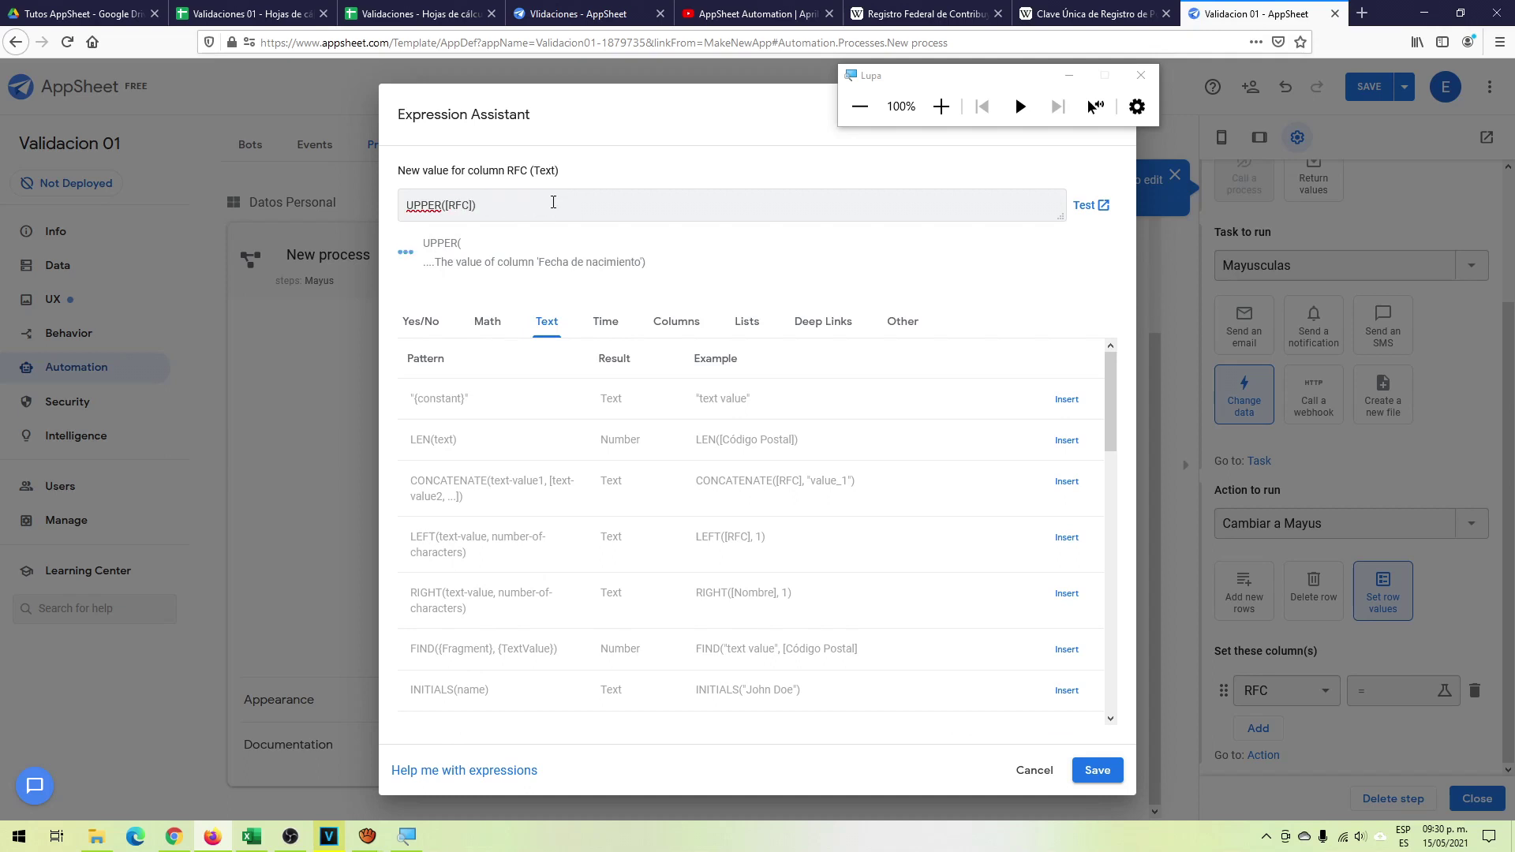
left_click(1096, 771)
- Add CURP as a second column with the expression UPPER([CURP])
left_click(1259, 727)
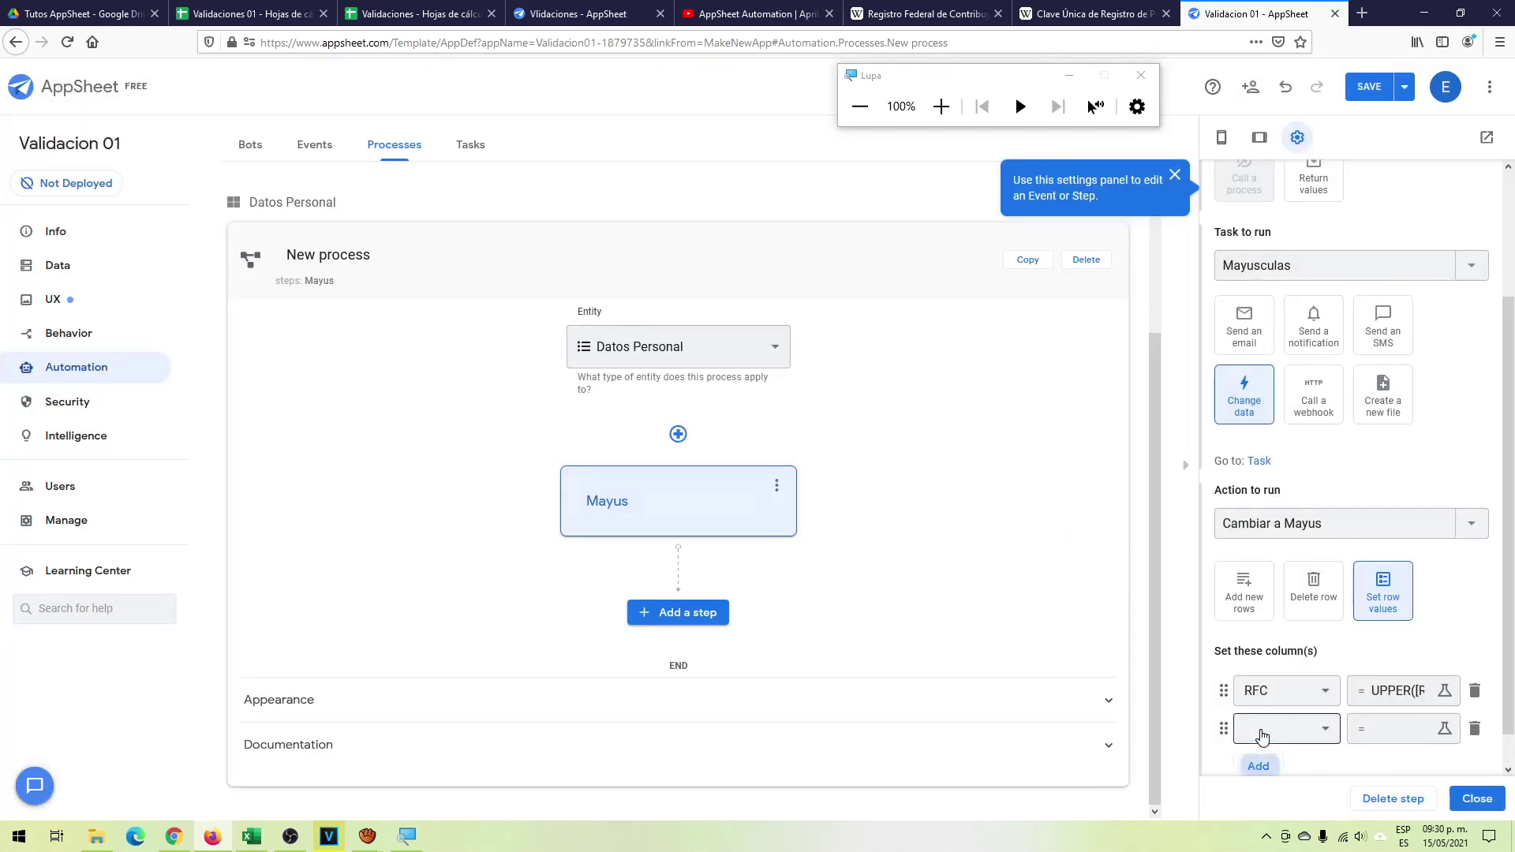
left_click(1327, 732)
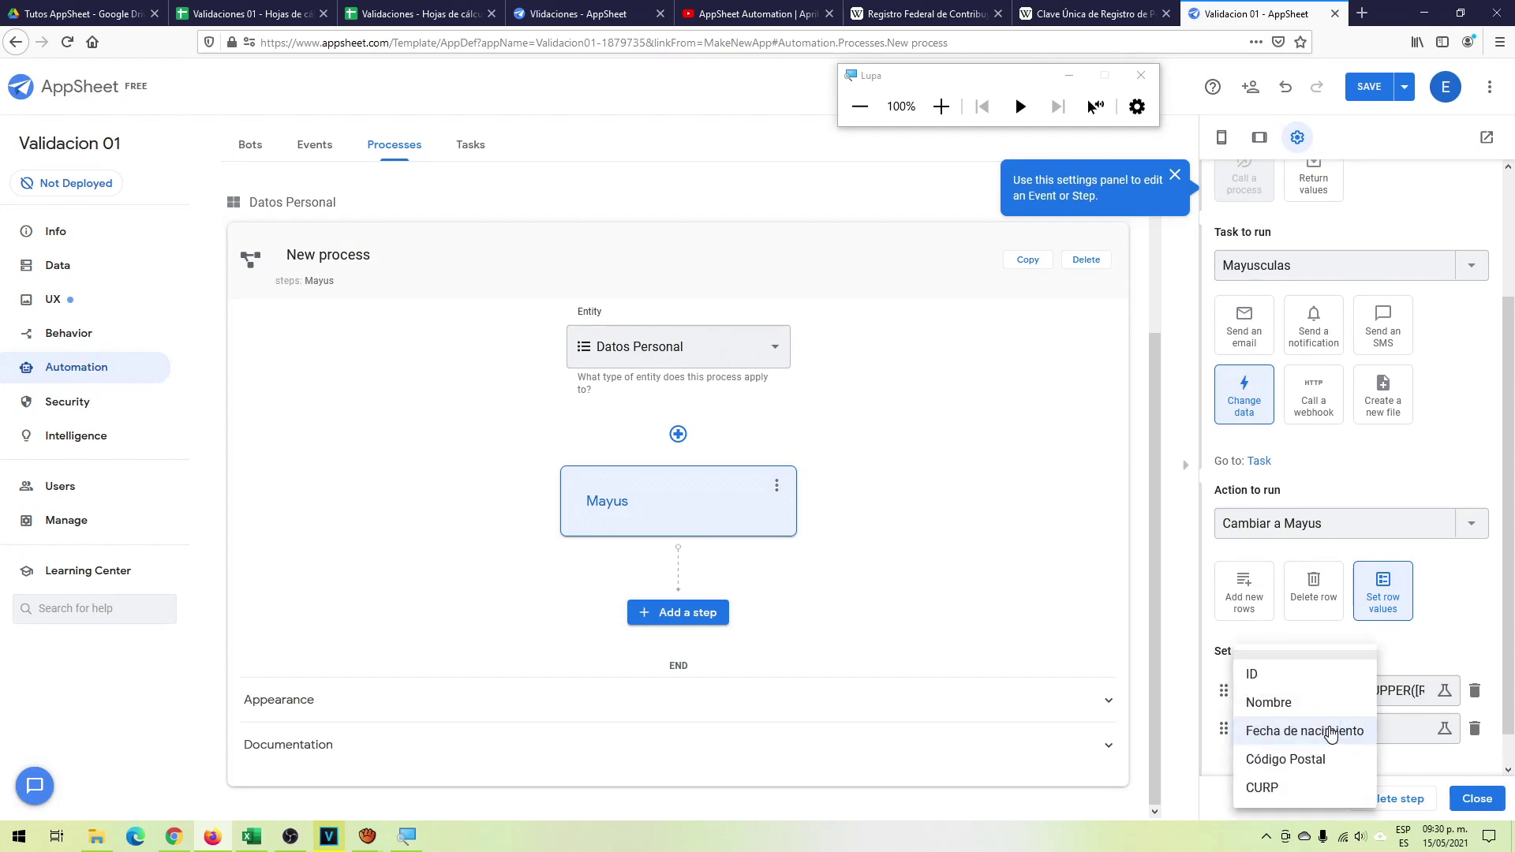
left_click(1310, 788)
left_click(1444, 728)
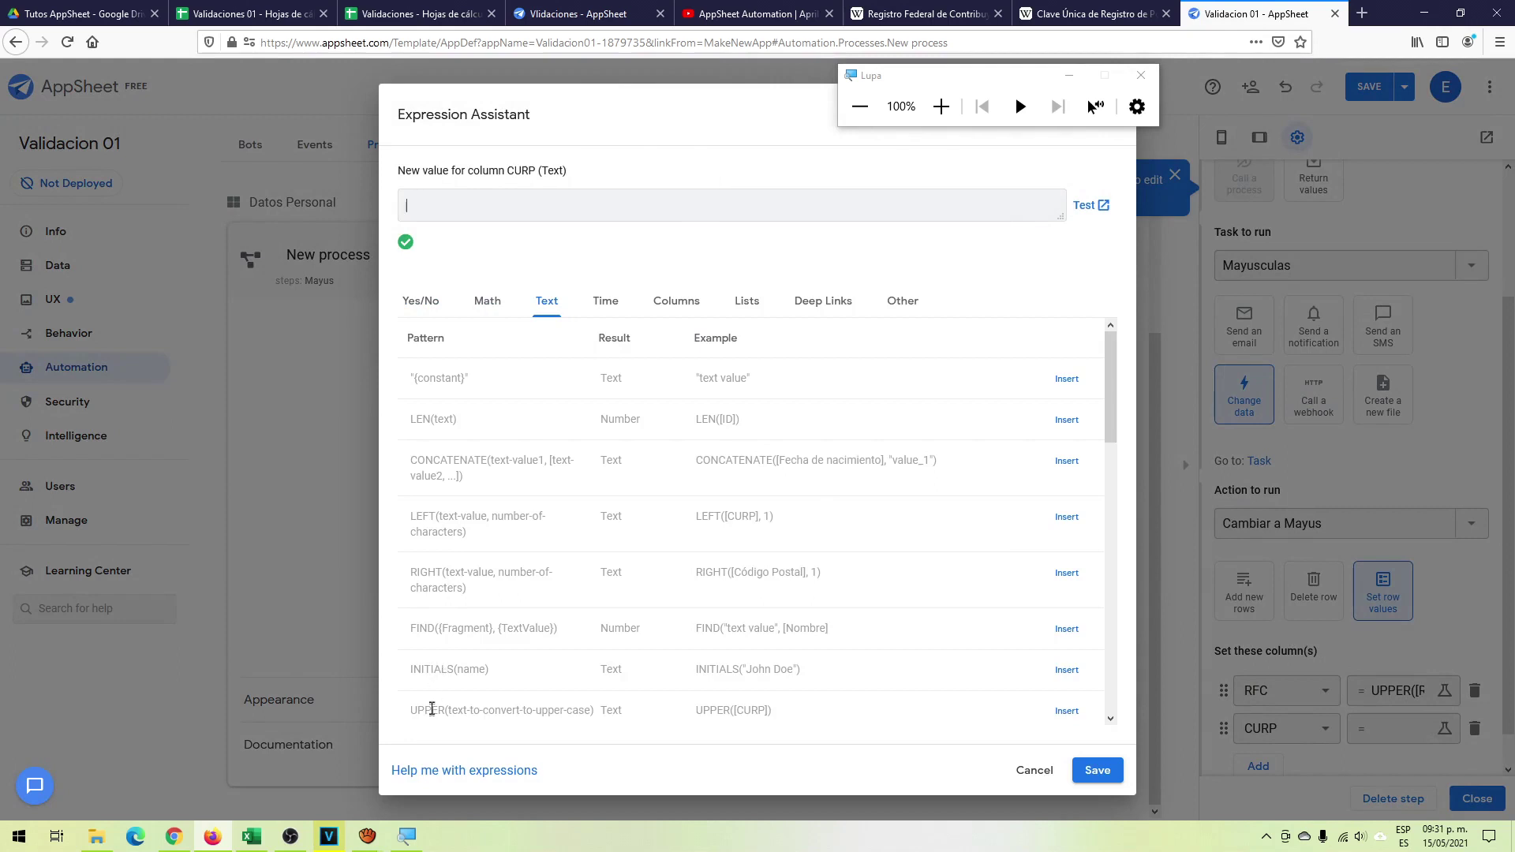
left_click(1067, 710)
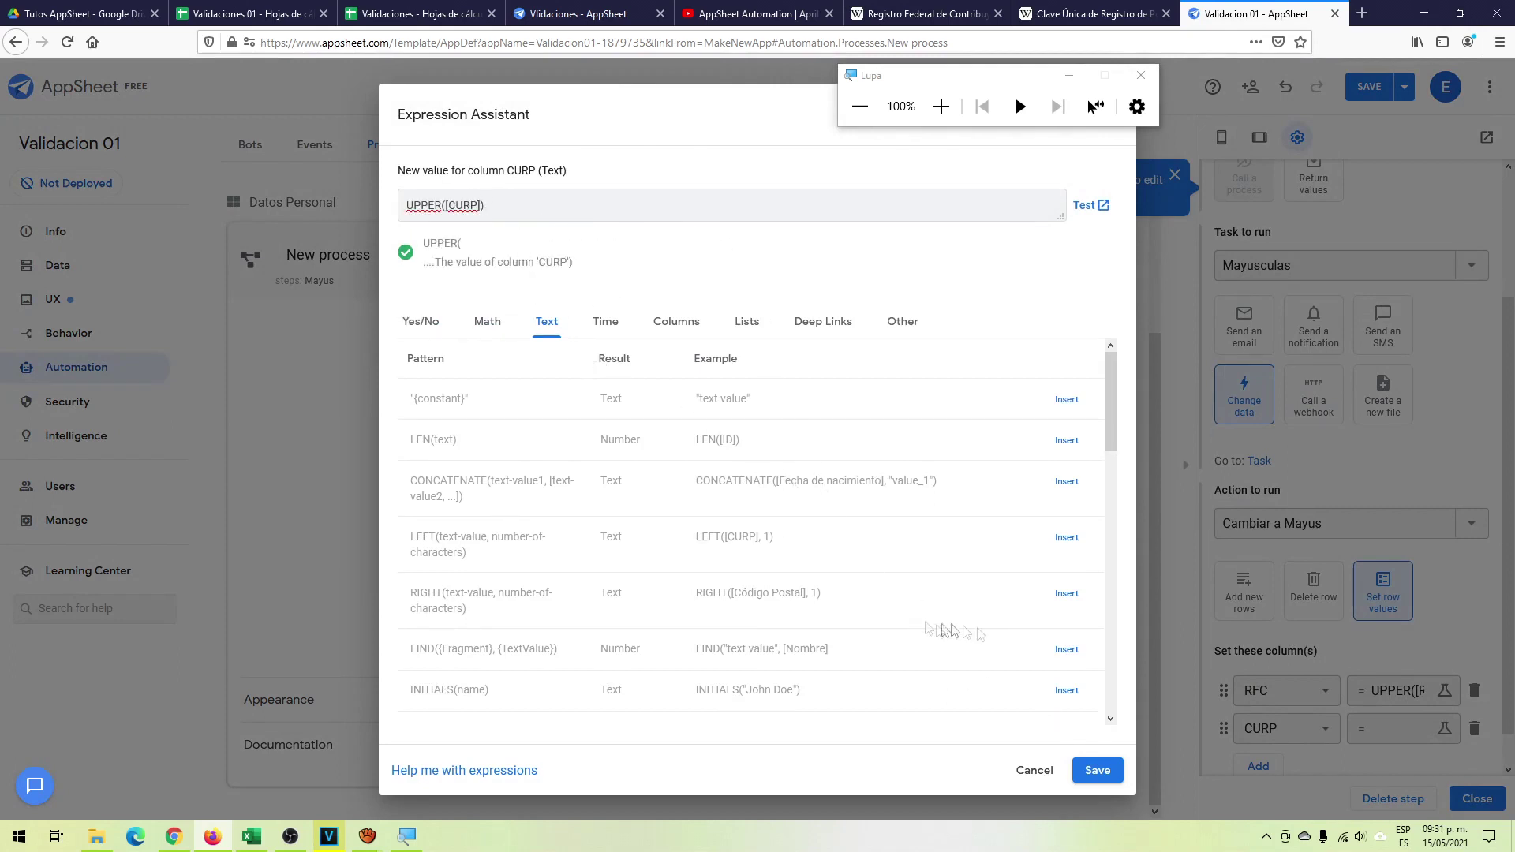
left_click(1096, 769)
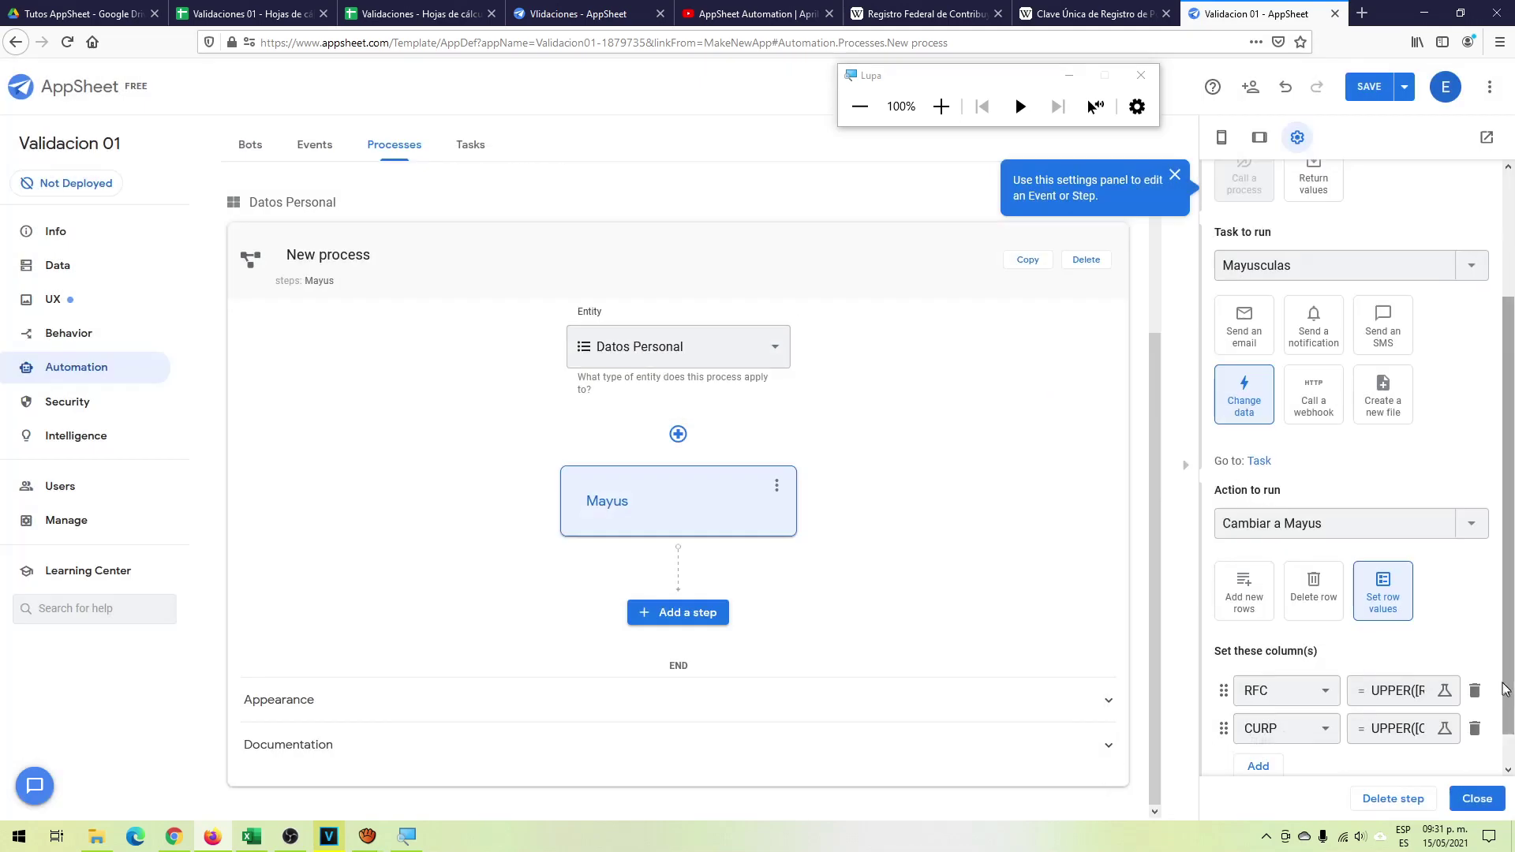
scroll(1506, 757, "down", 1)
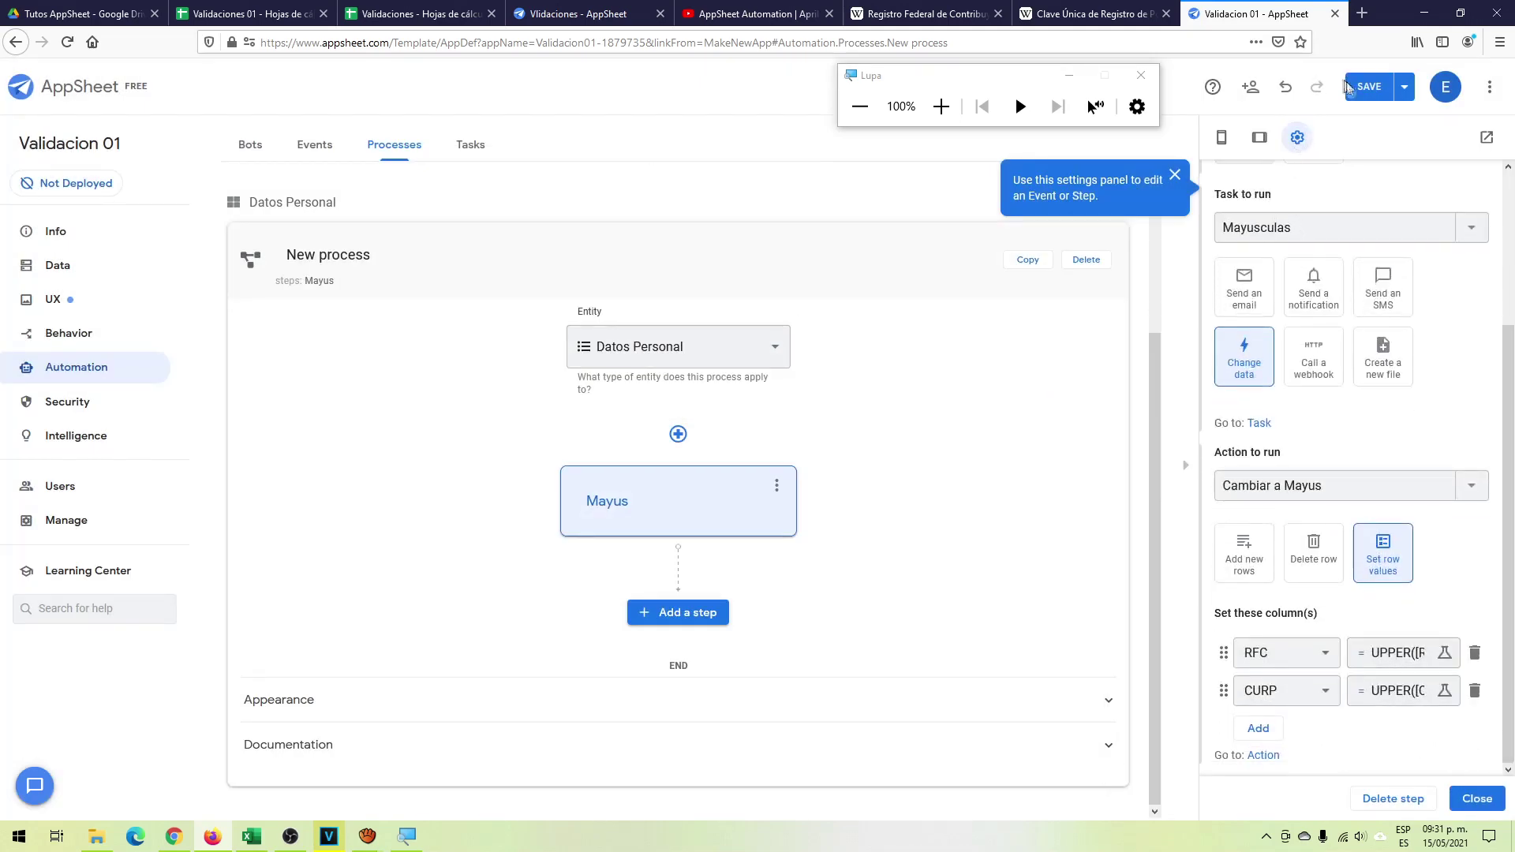
- Save the app, then run Cambiar a Mayus on the existing record in the mobile preview
left_click(1369, 91)
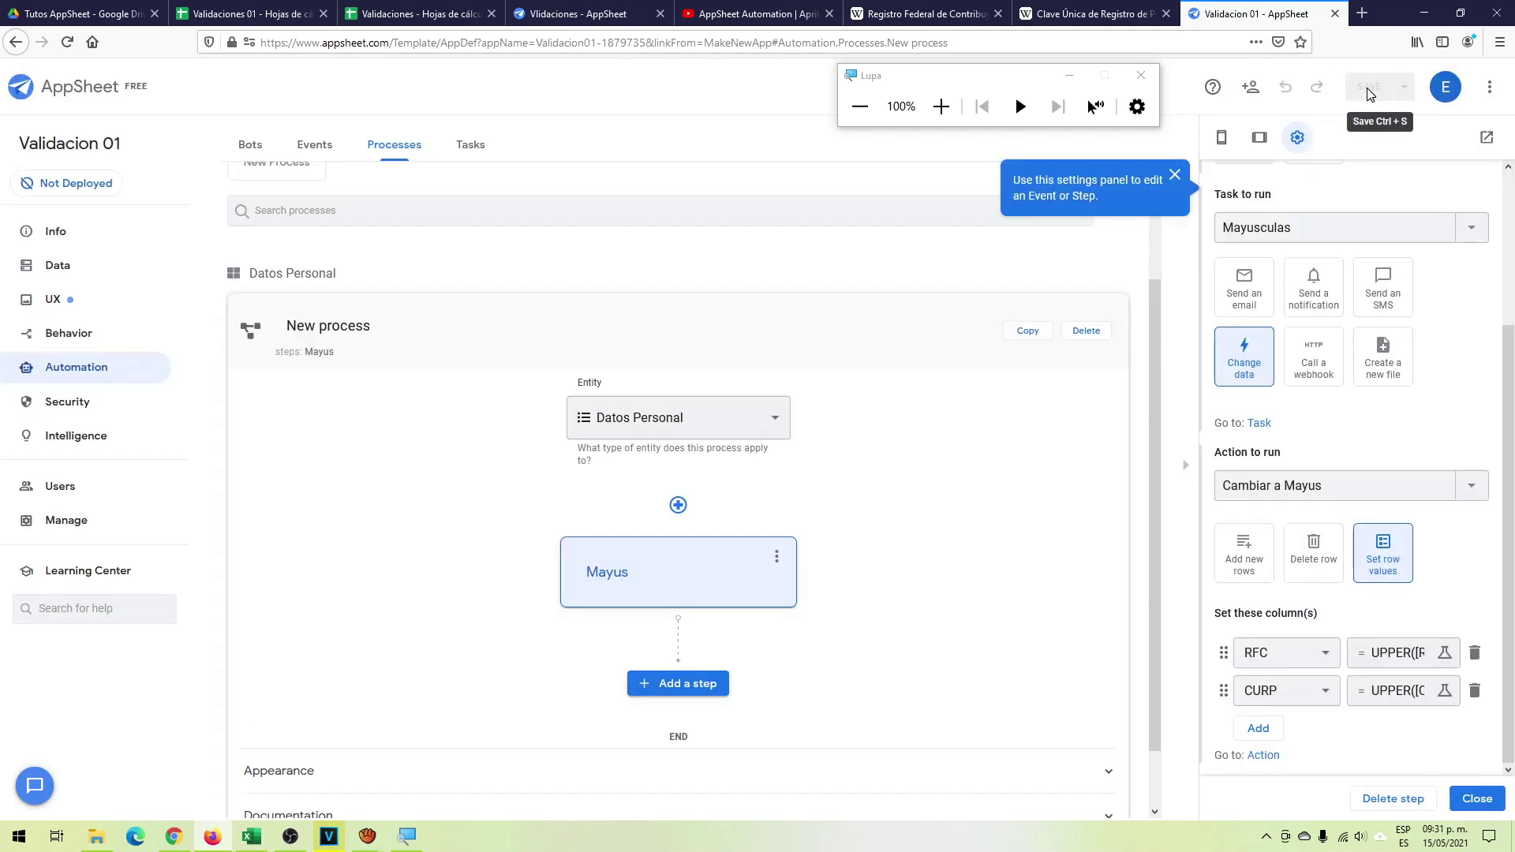
left_click(1222, 142)
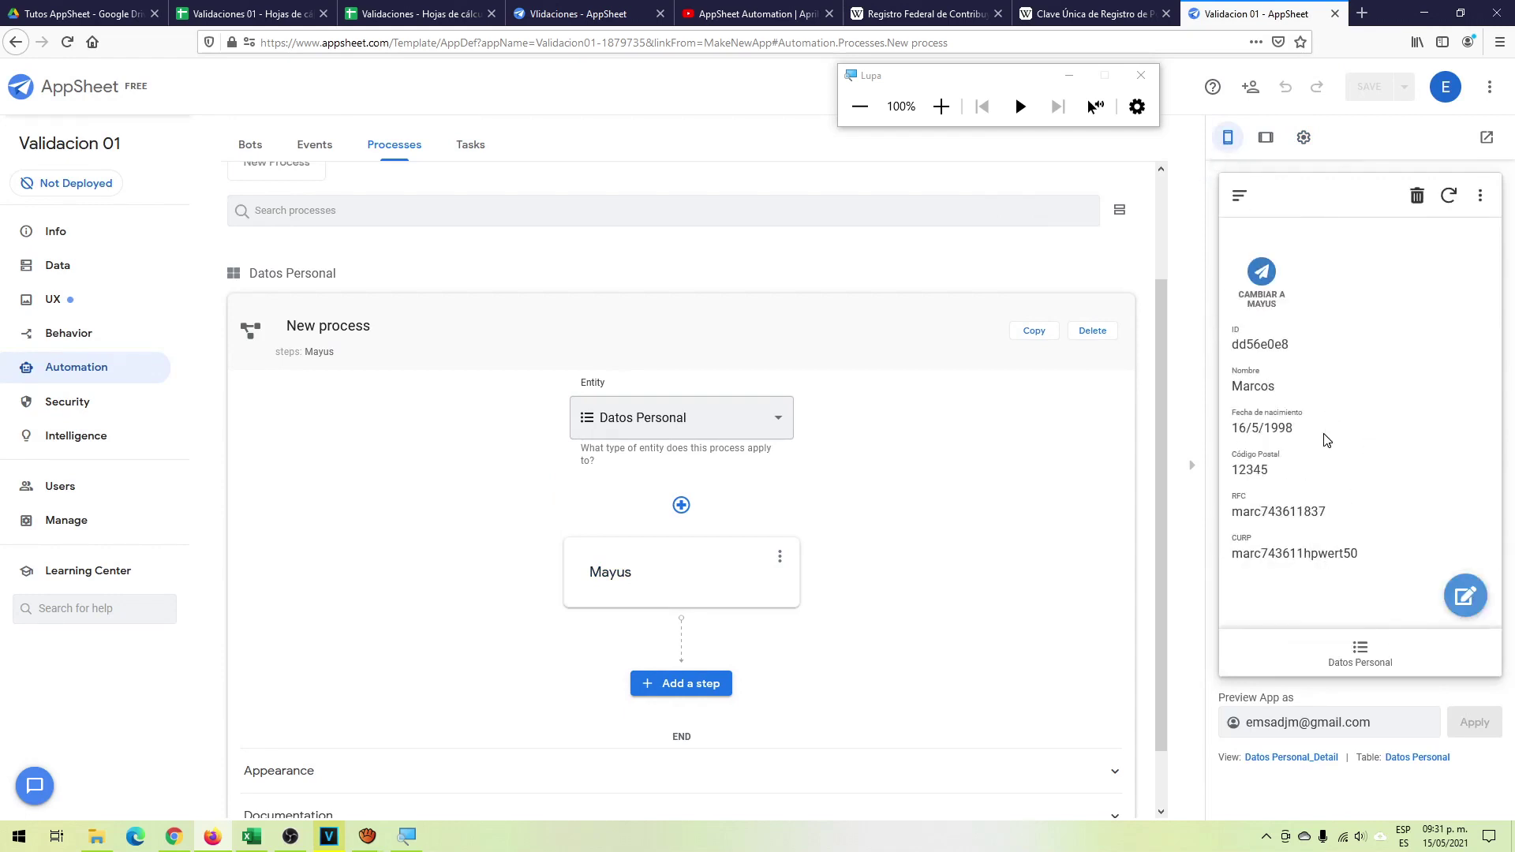
left_click(1262, 273)
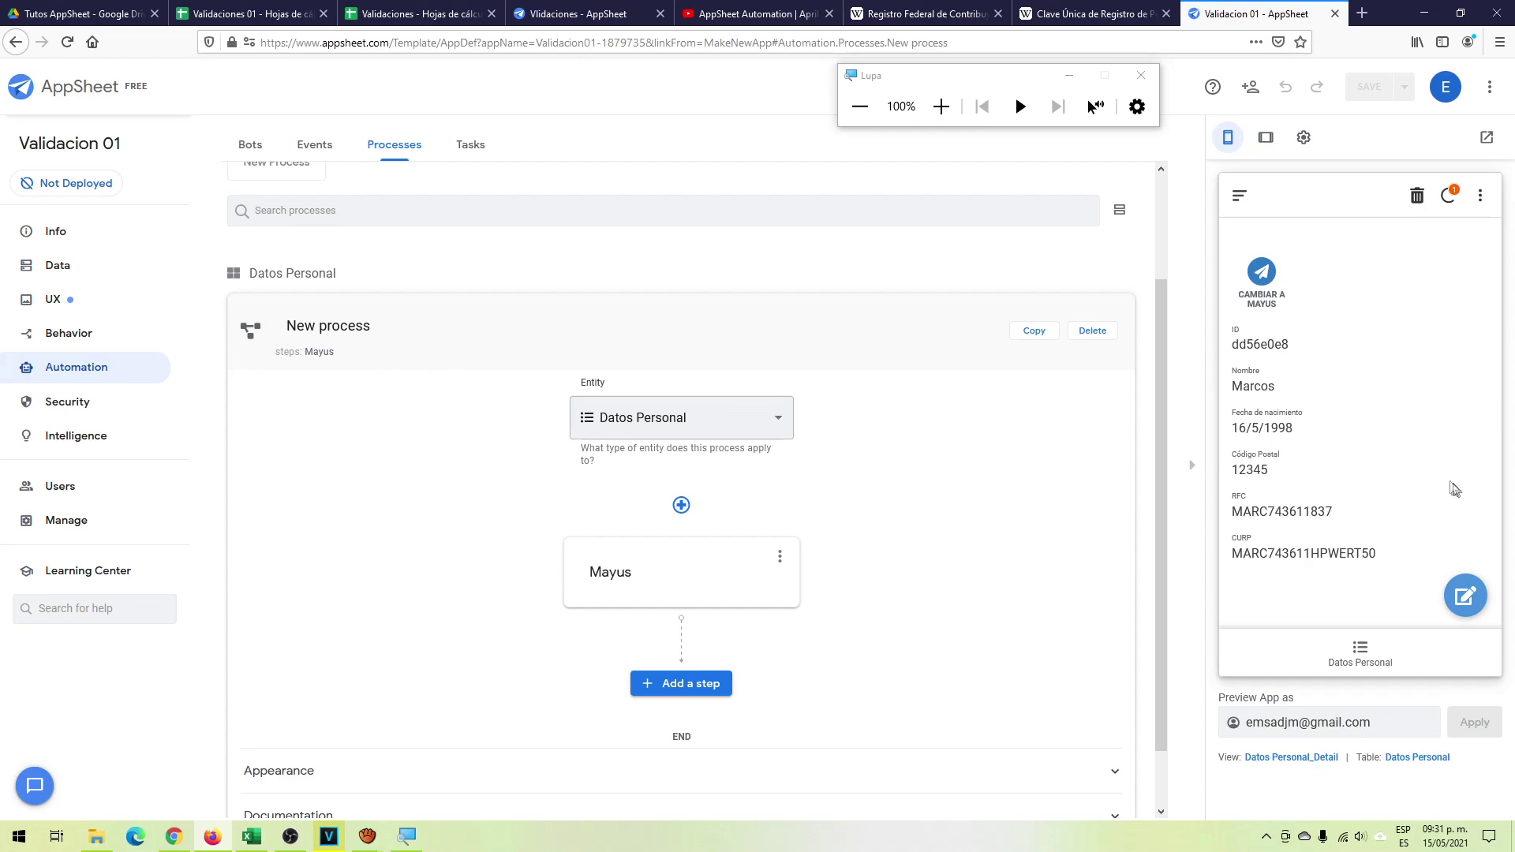
left_click(1357, 652)
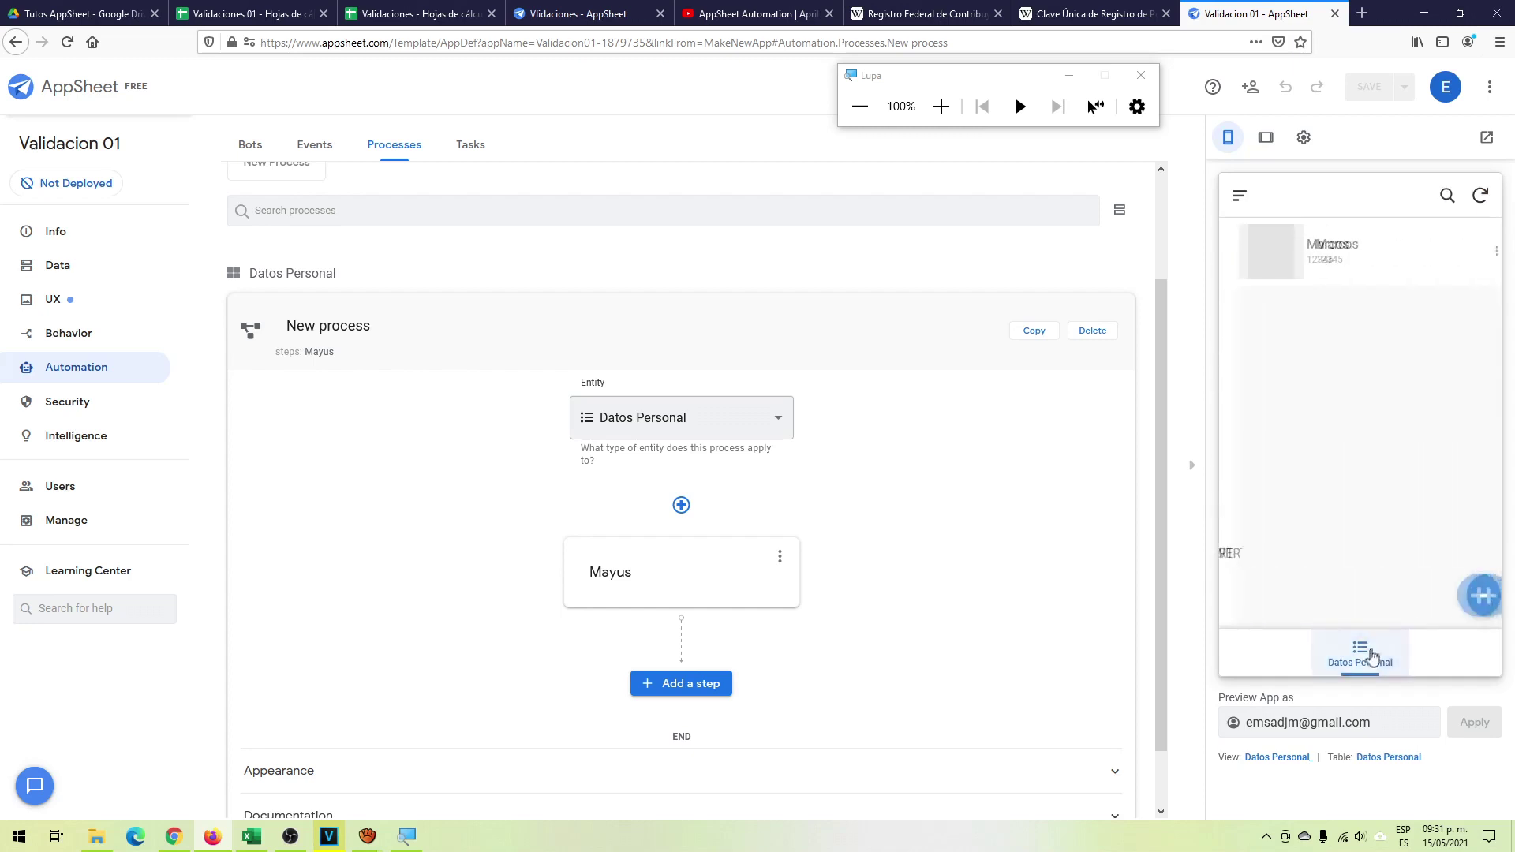
- Start a new Datos Personal record with a name, birth date and Código Postal 65234
left_click(1466, 597)
left_click(1318, 376)
type("Karla")
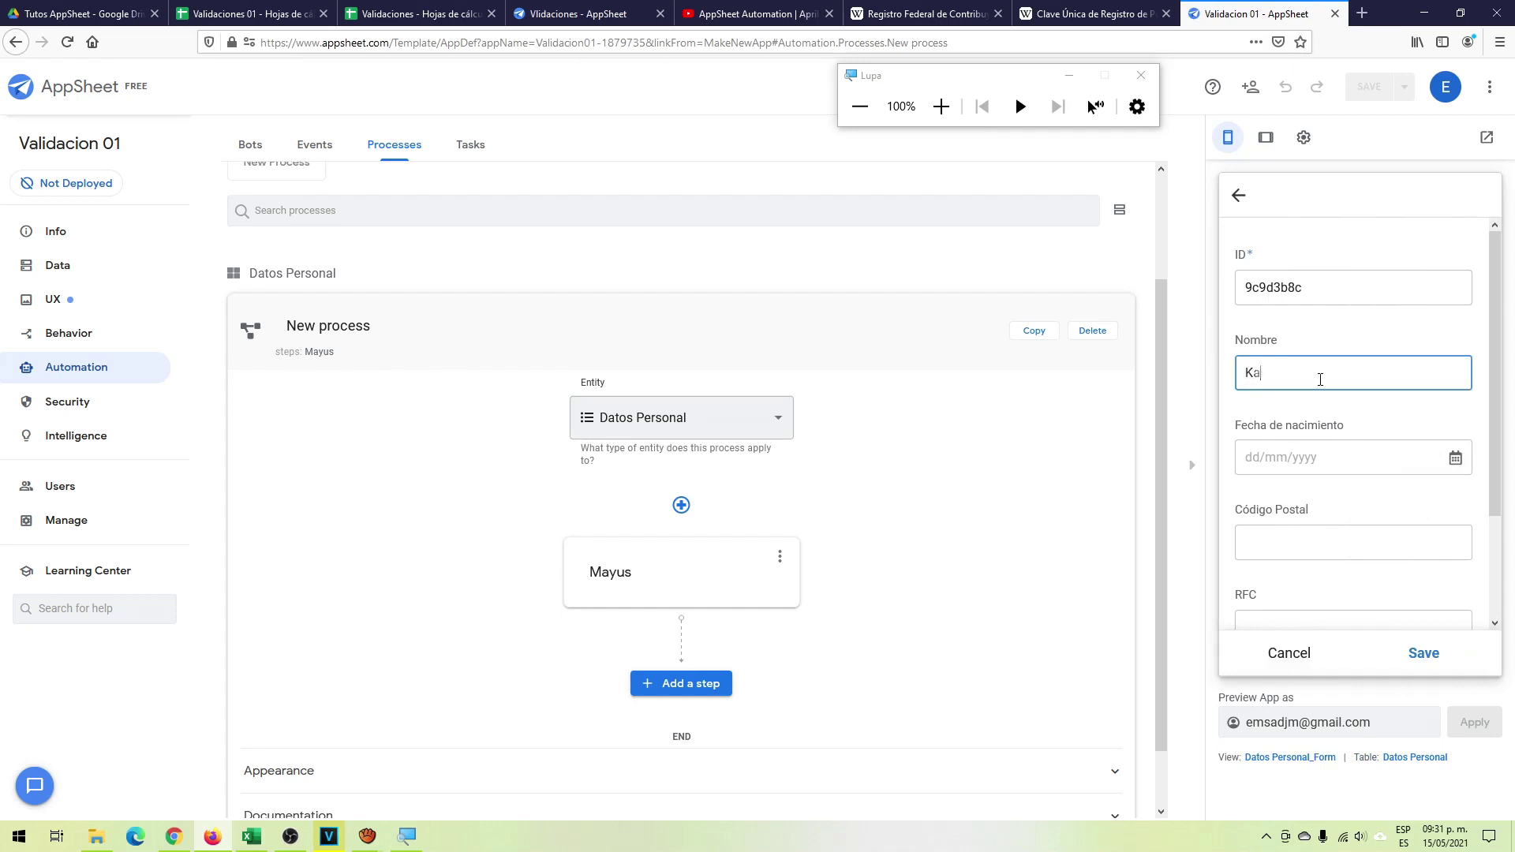
left_click(1266, 460)
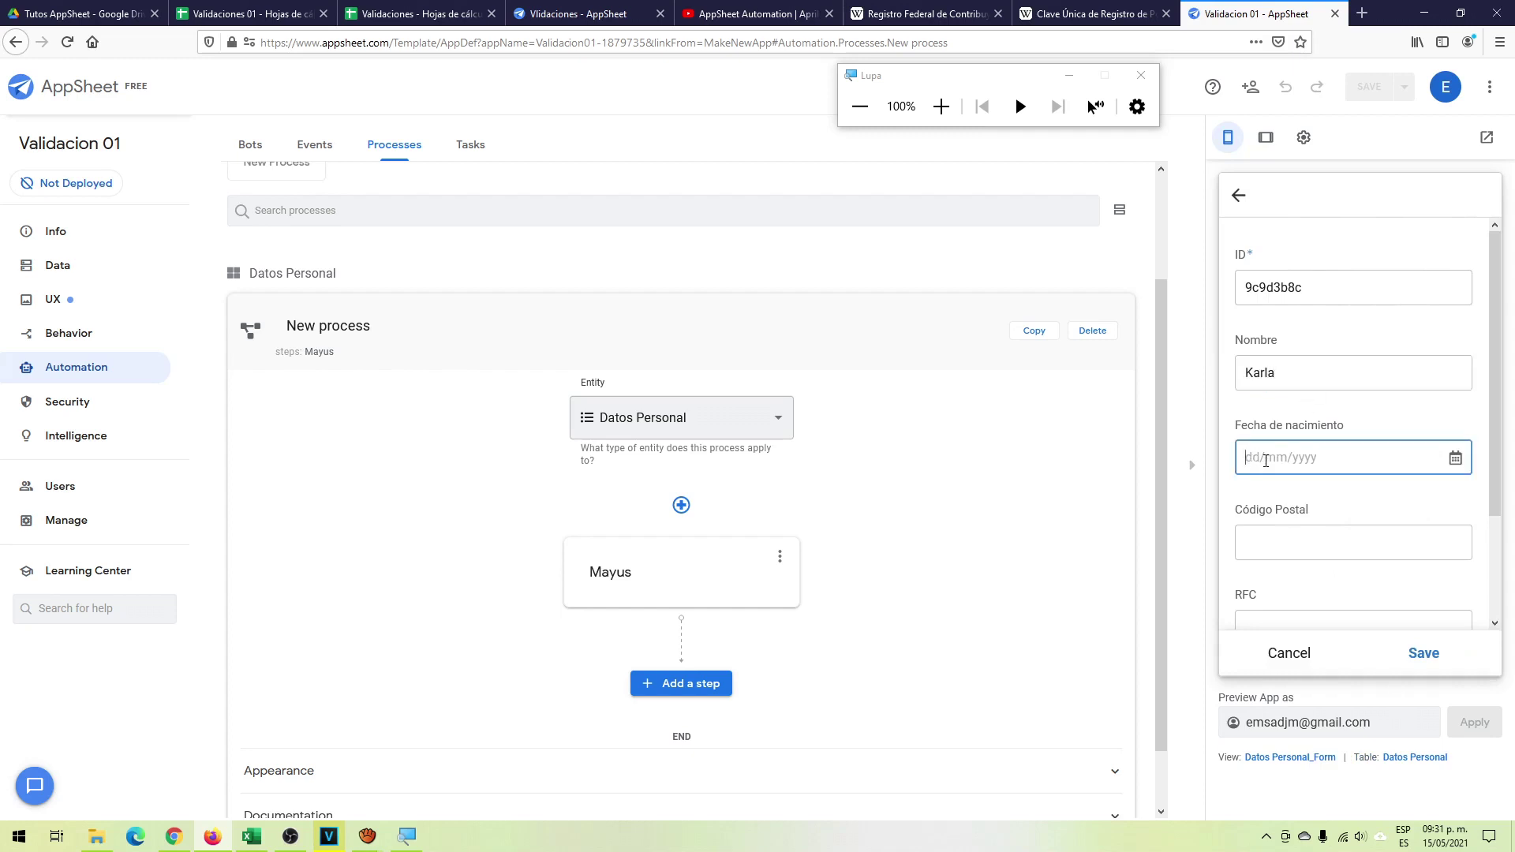
type("22/11/1999")
key("Tab")
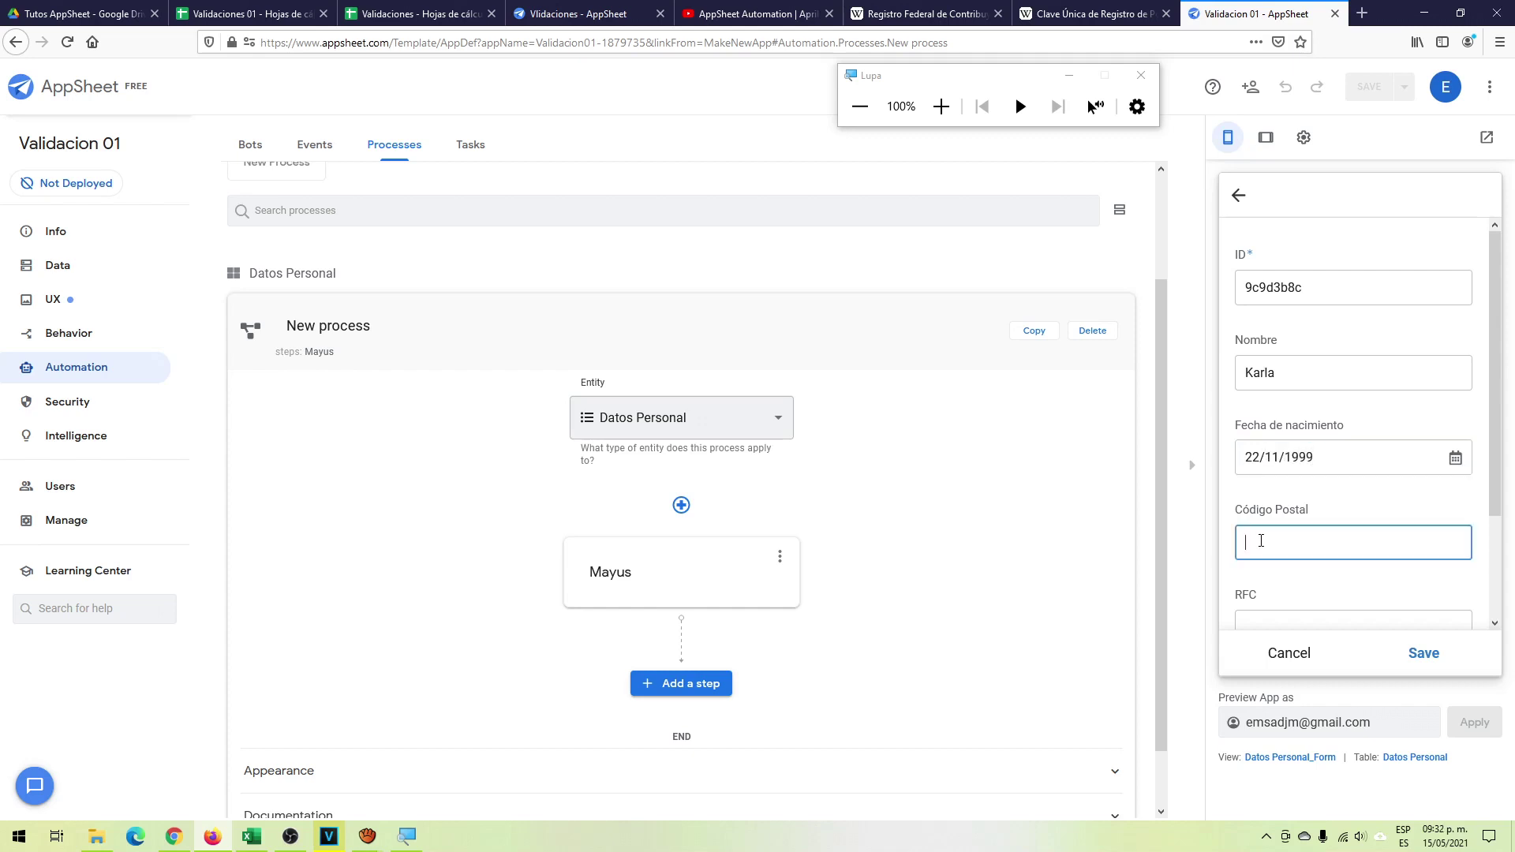
type("65234")
- Enter a lowercase RFC and CURP, then save the new record
key("Tab")
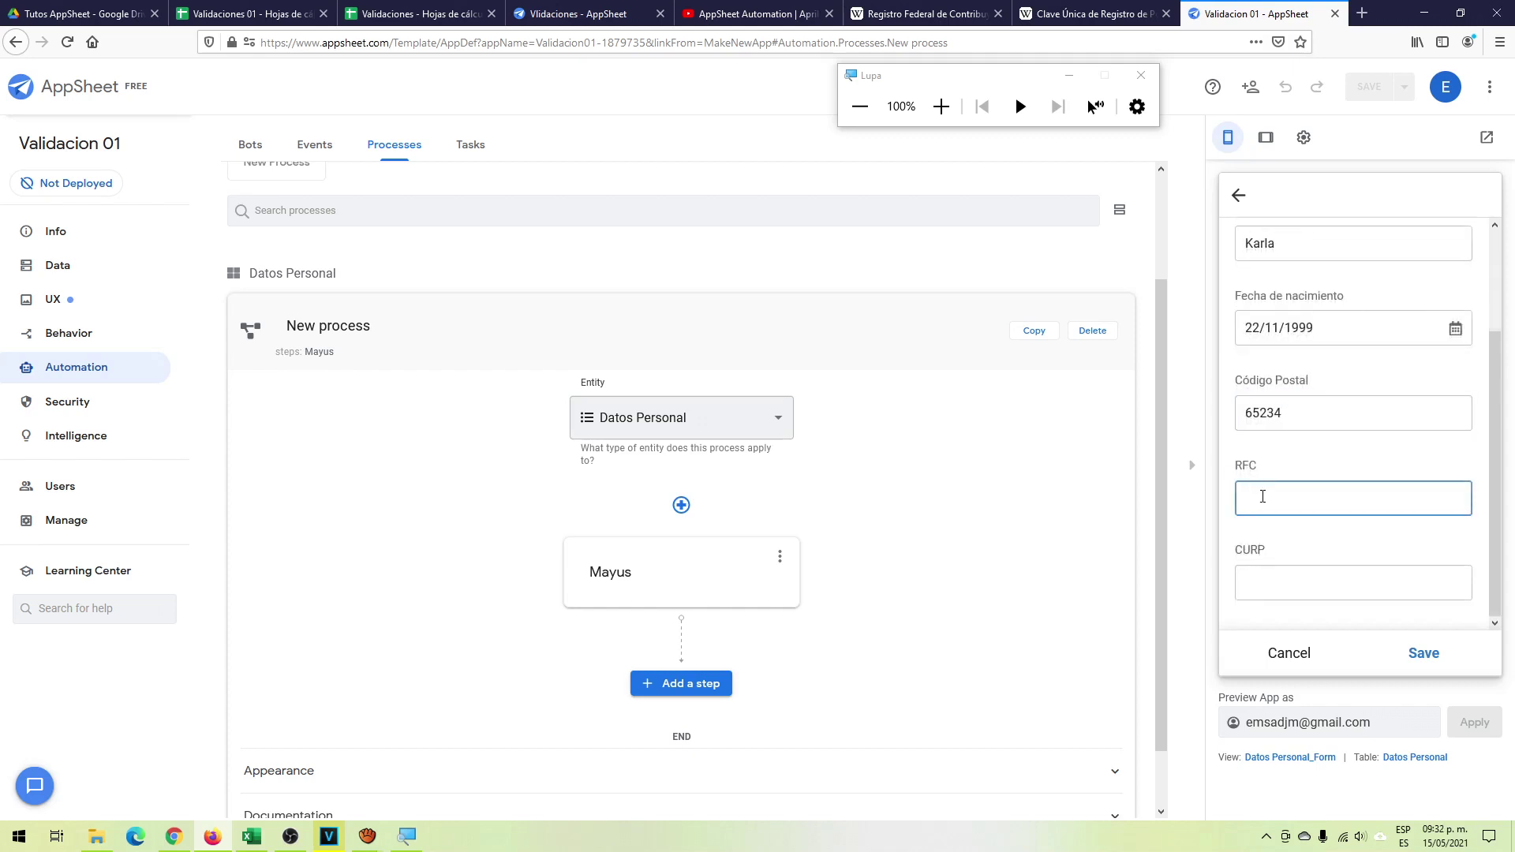
type("jude991122")
type("h54")
left_click(1269, 585)
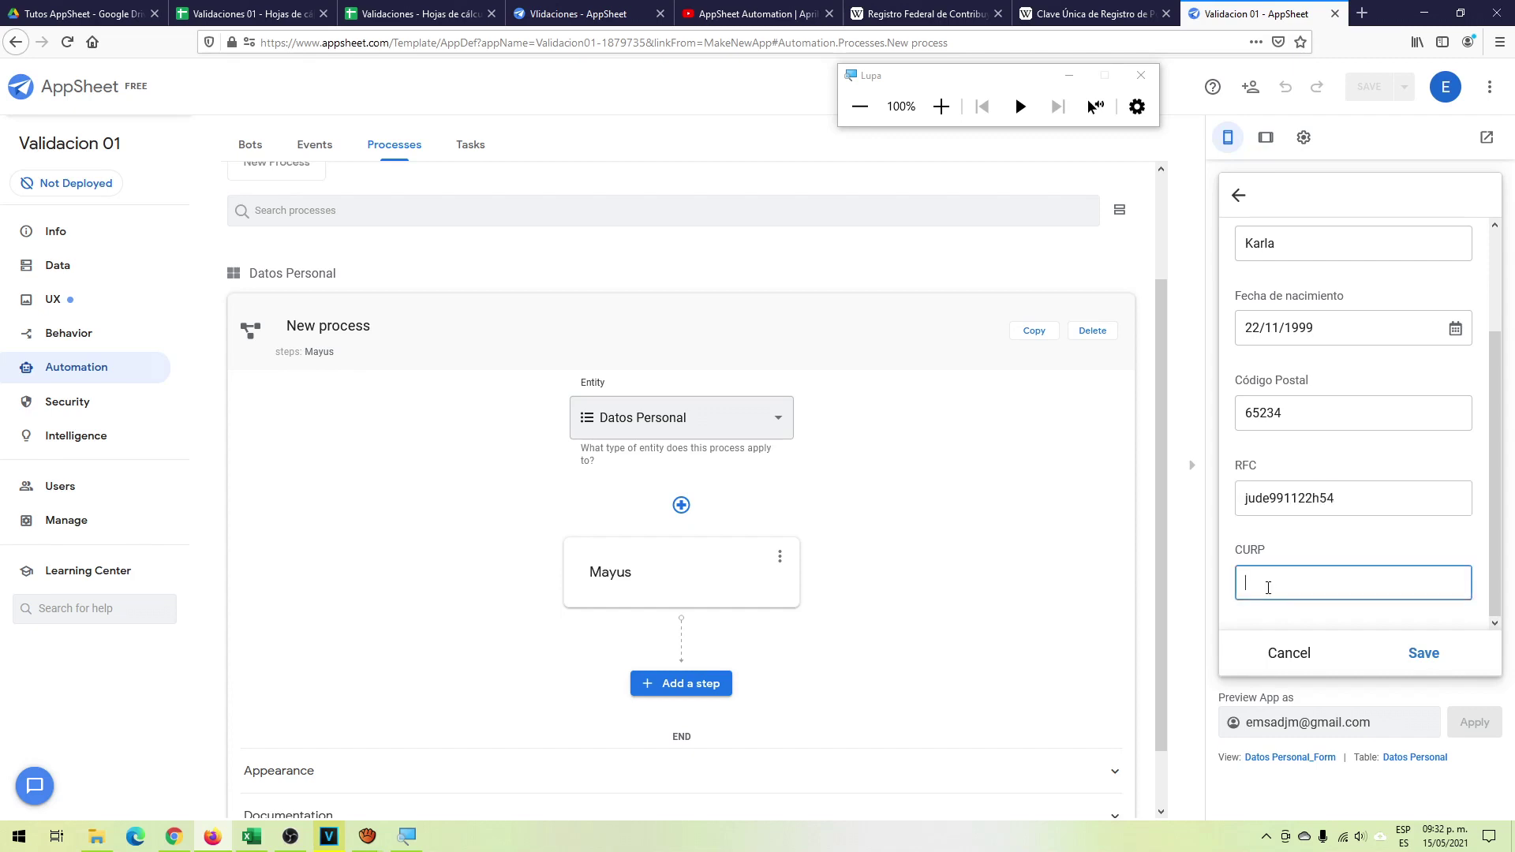
type("jude991122Mpoiuy00")
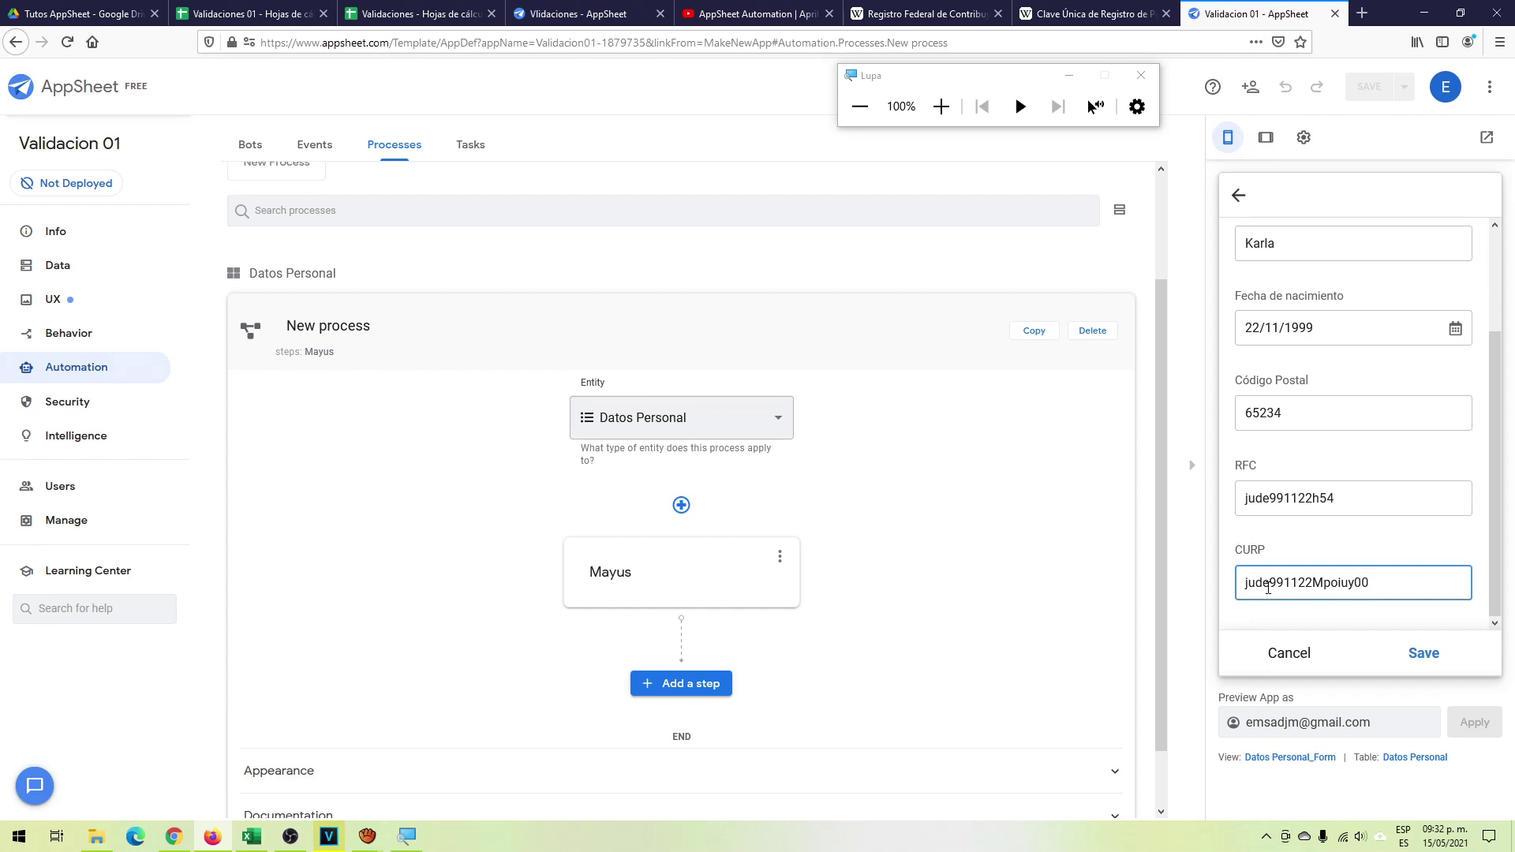
left_click(1423, 655)
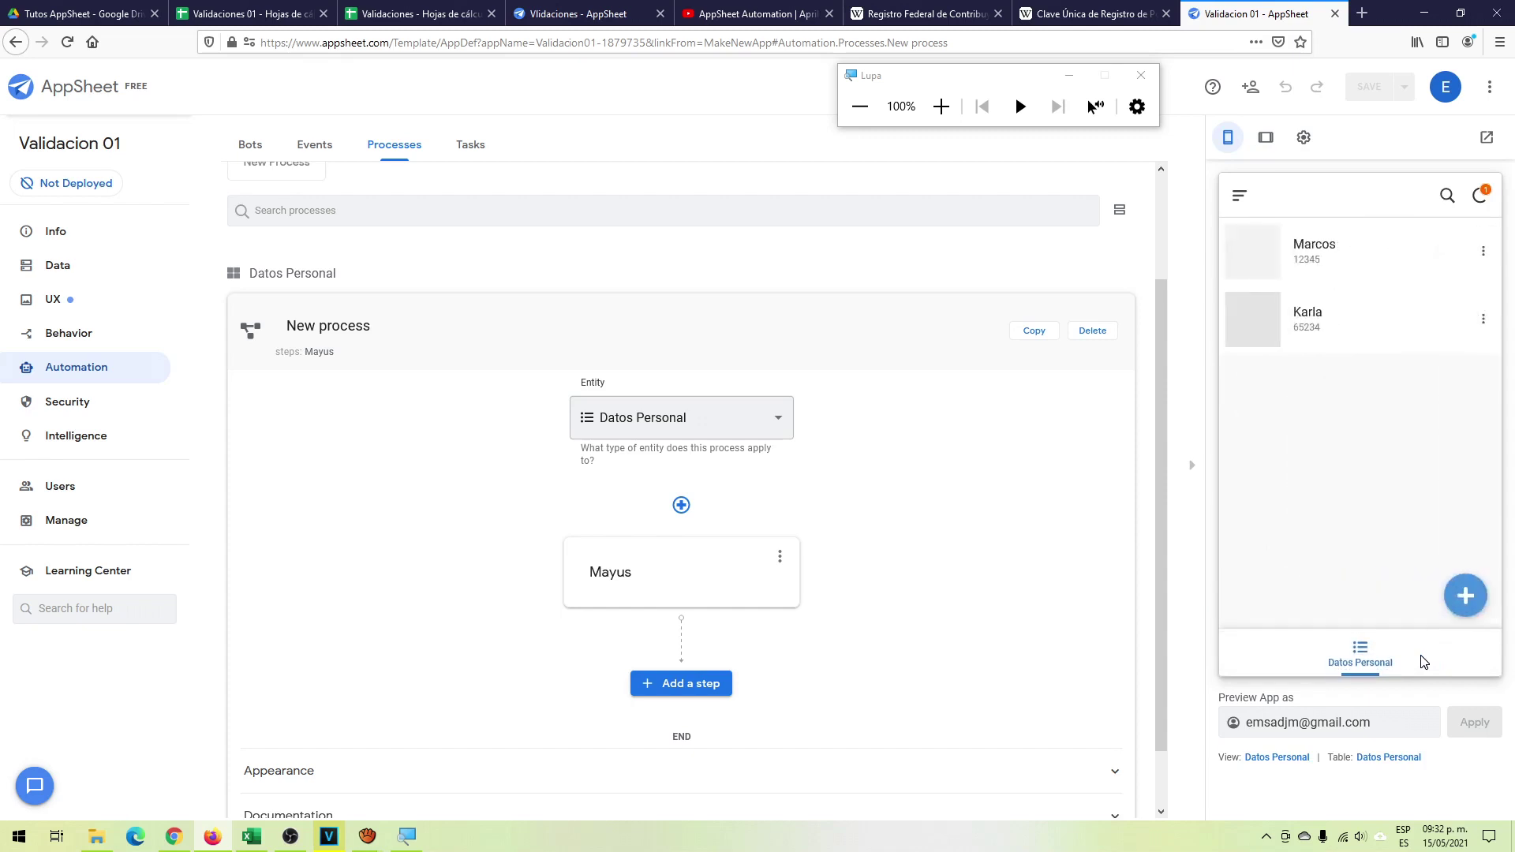
- Sync the preview and reopen the new record to confirm its RFC and CURP are uppercase
left_click(1354, 328)
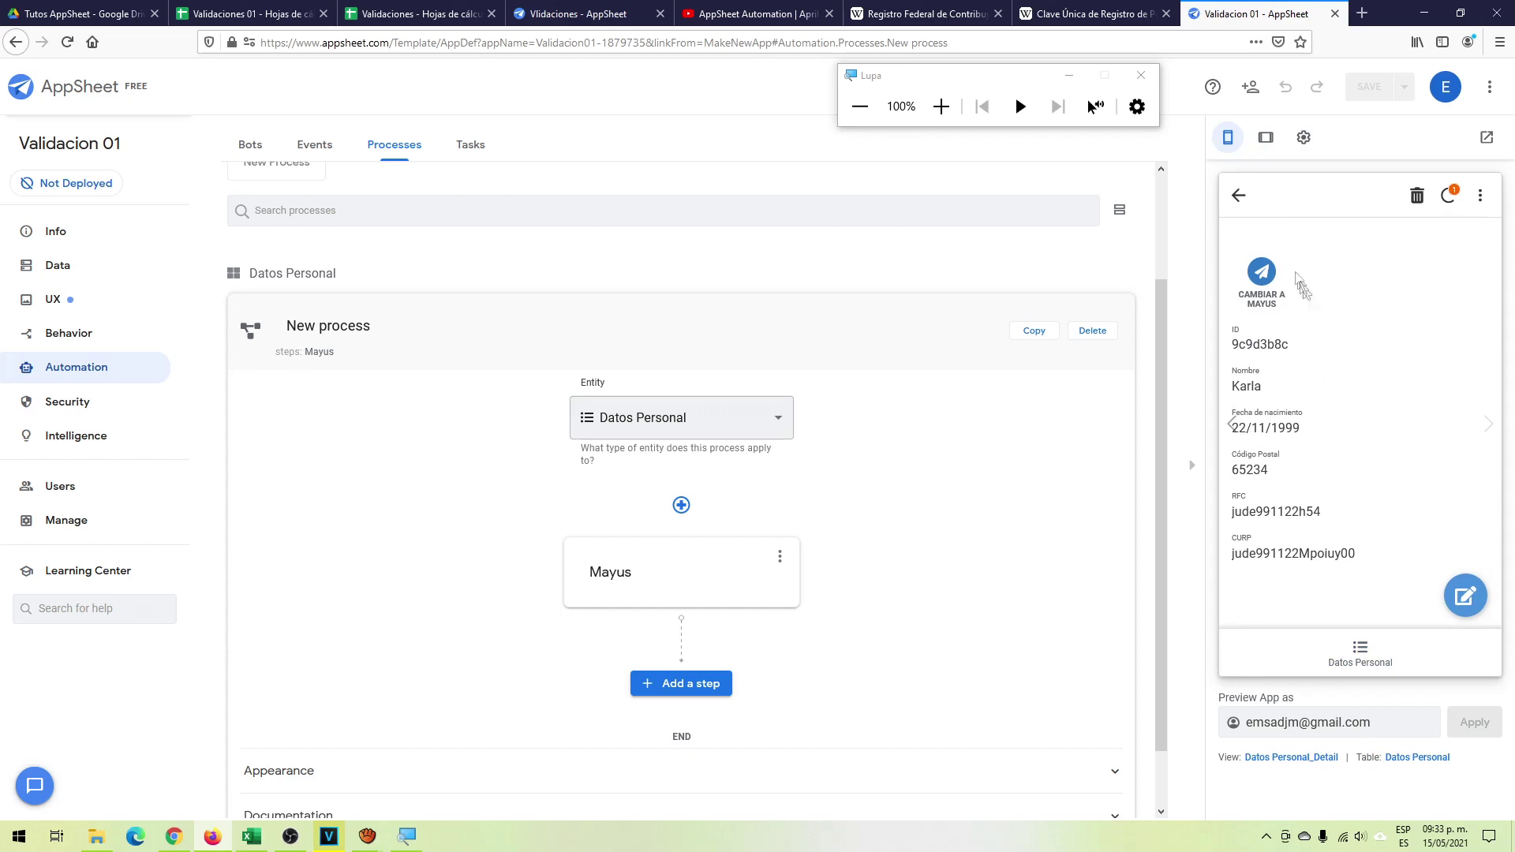
left_click(1241, 196)
left_click(1485, 196)
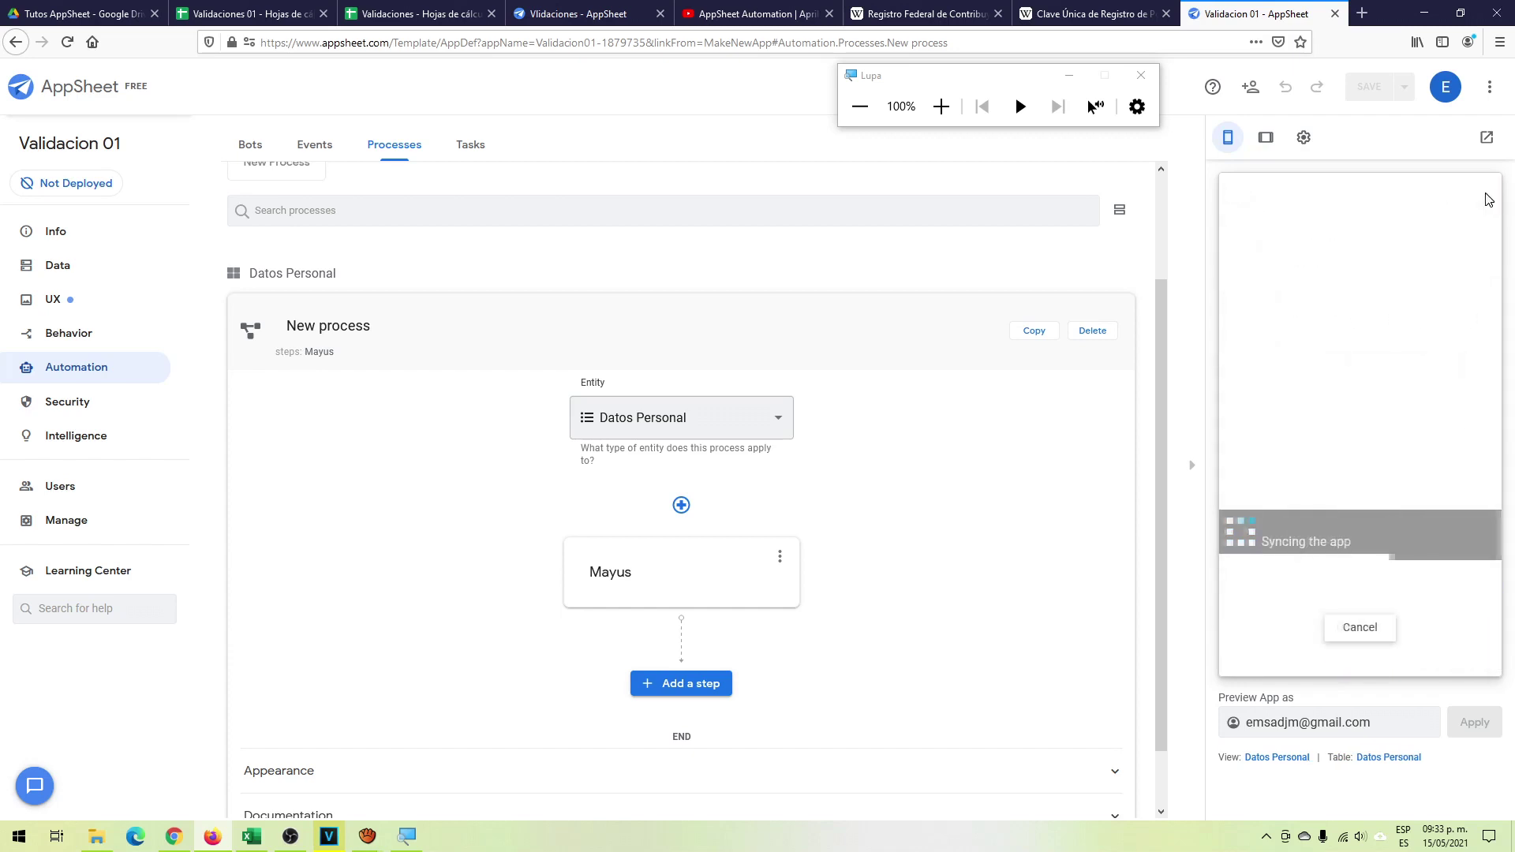
left_click(1274, 322)
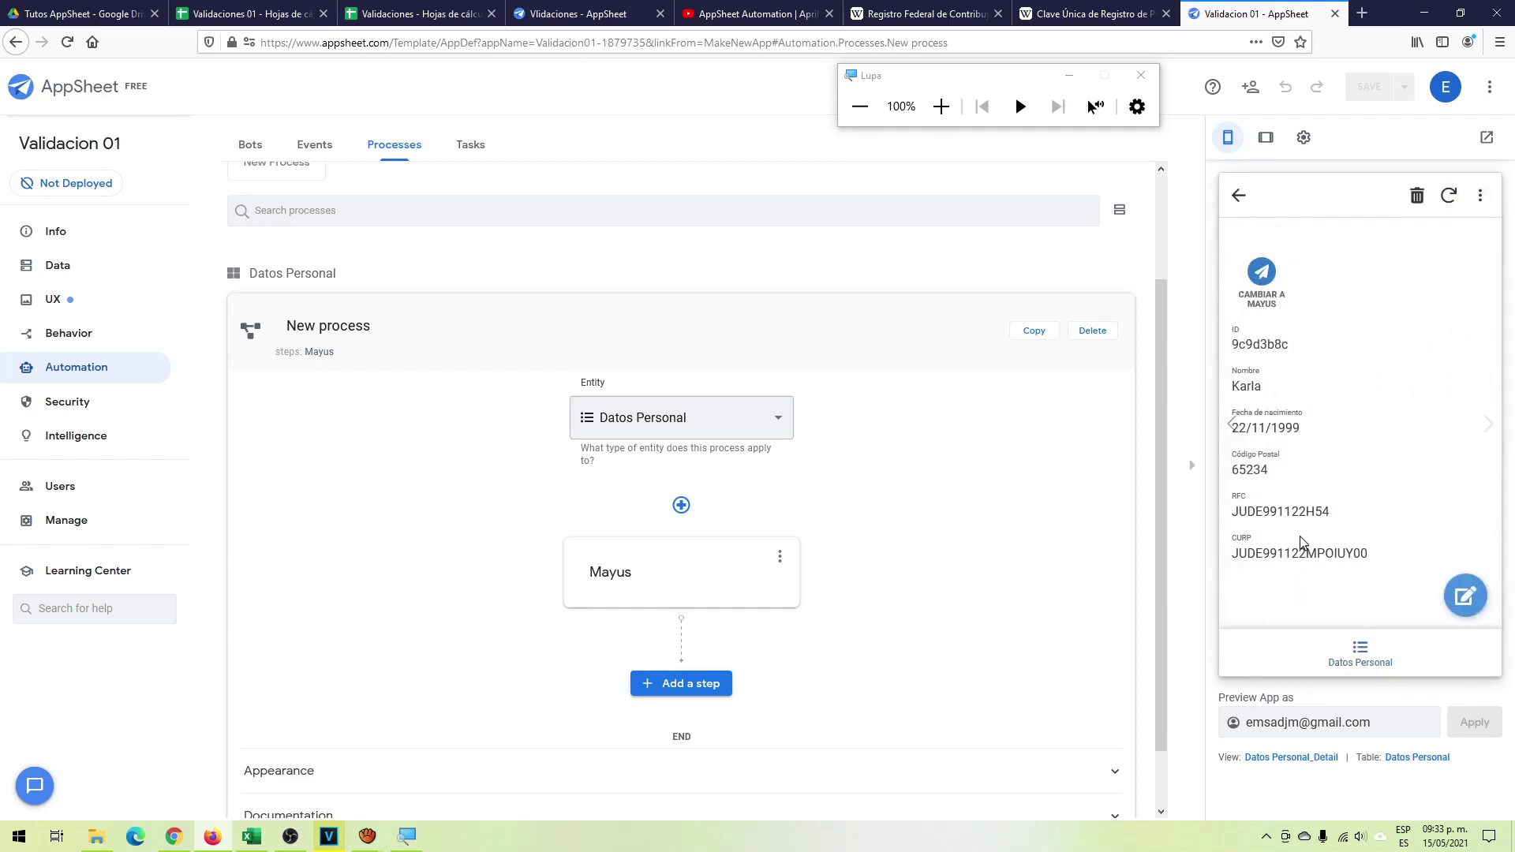